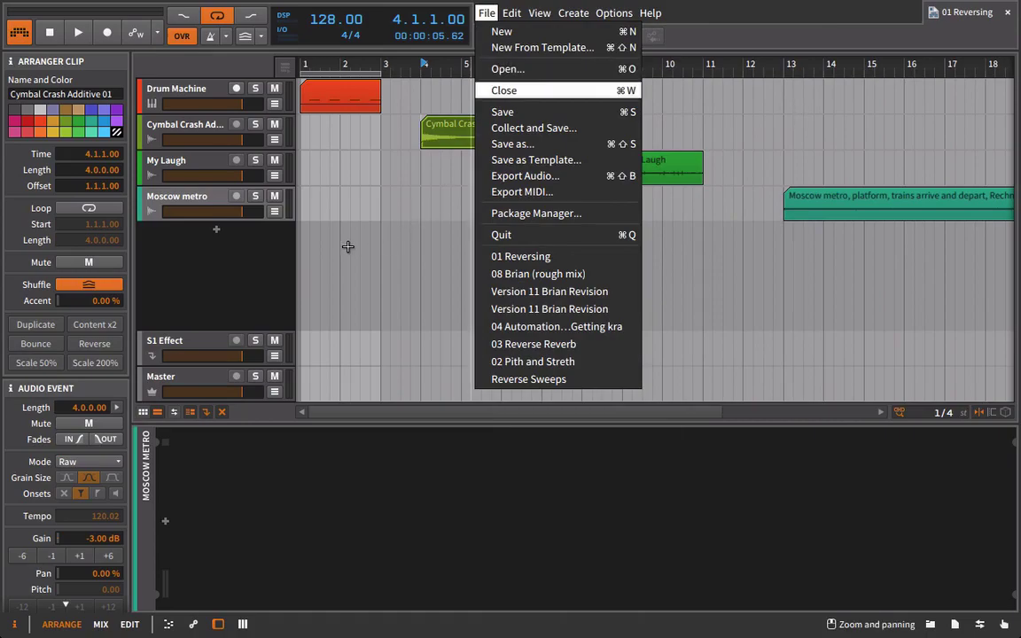
pyautogui.click(347, 243)
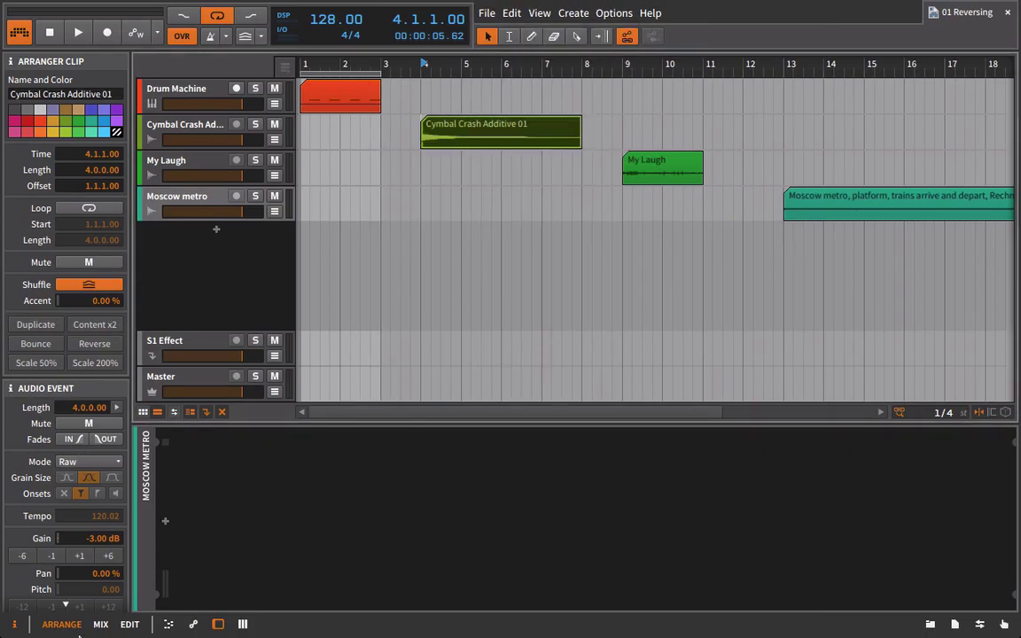
pyautogui.click(14, 626)
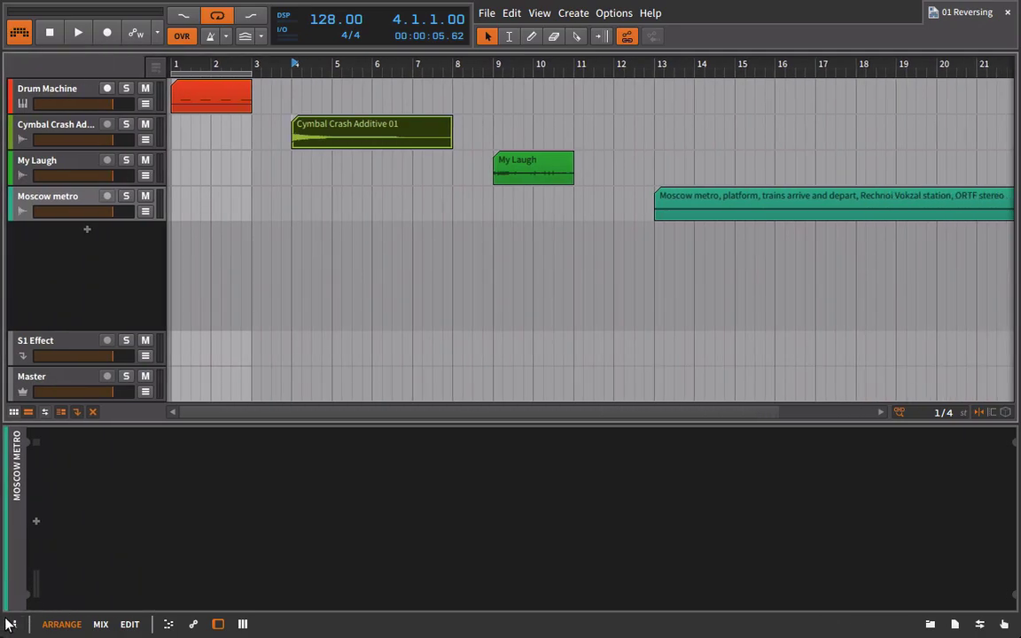
pyautogui.click(11, 624)
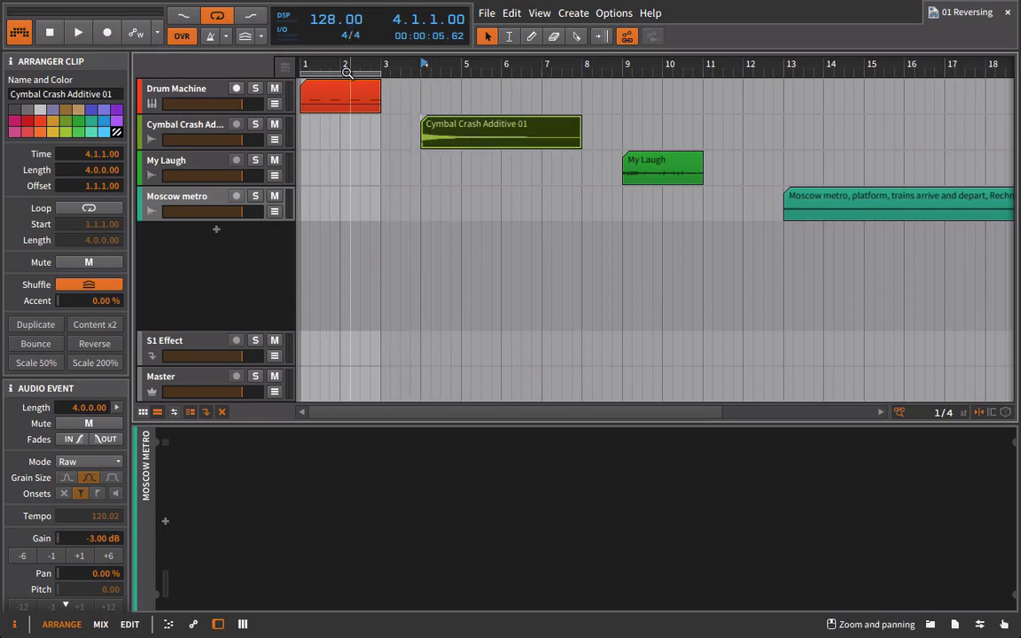
# Step: Play the drum loop from bar 1
pyautogui.moveTo(305, 67); pyautogui.dragTo(358, 64)
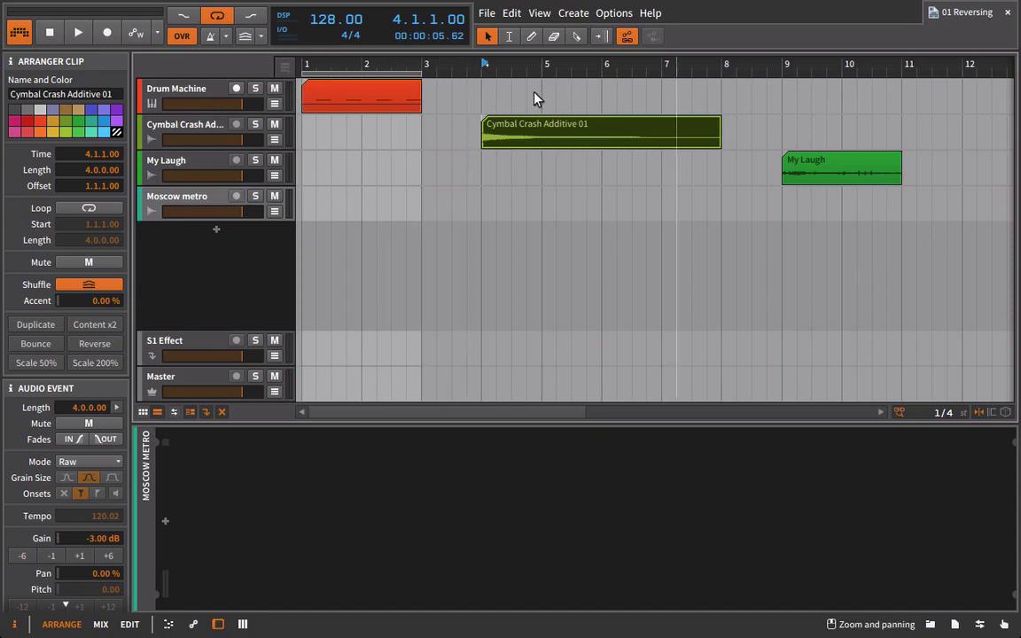
pyautogui.click(304, 62)
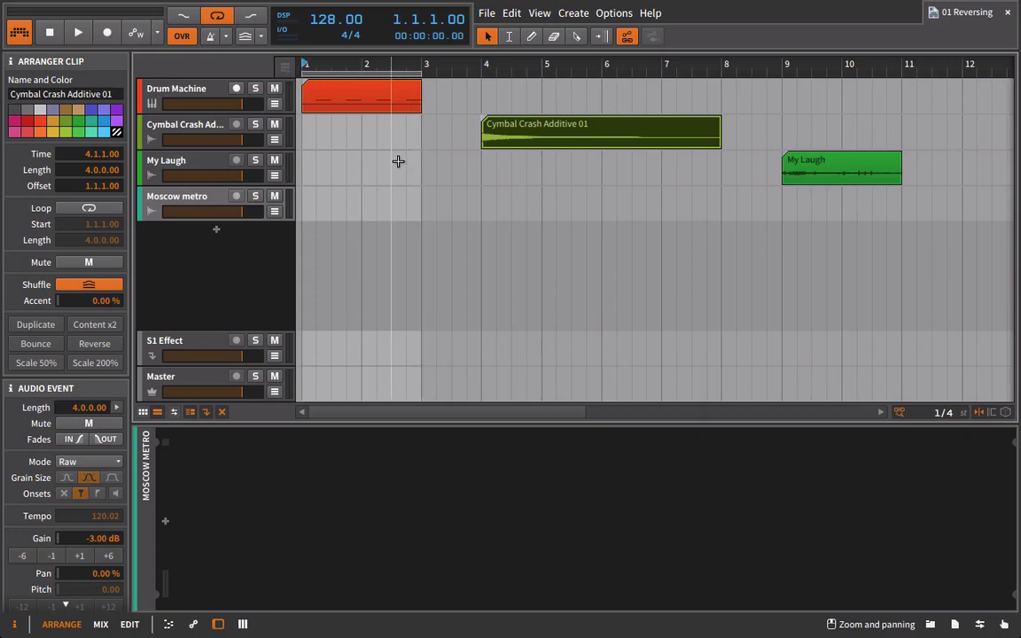
pyautogui.press('space')
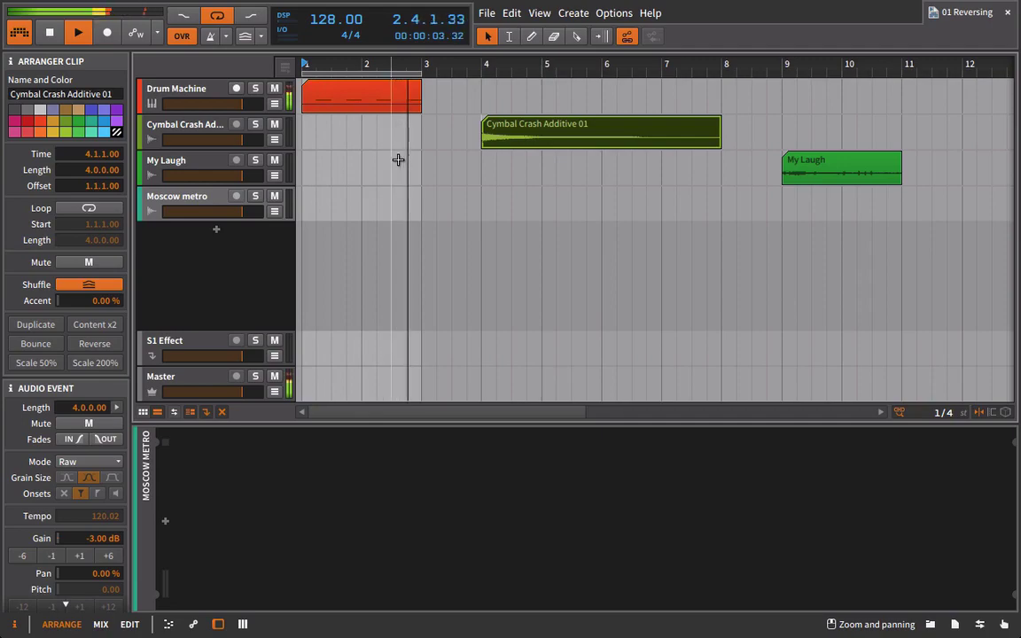
pyautogui.press('space')
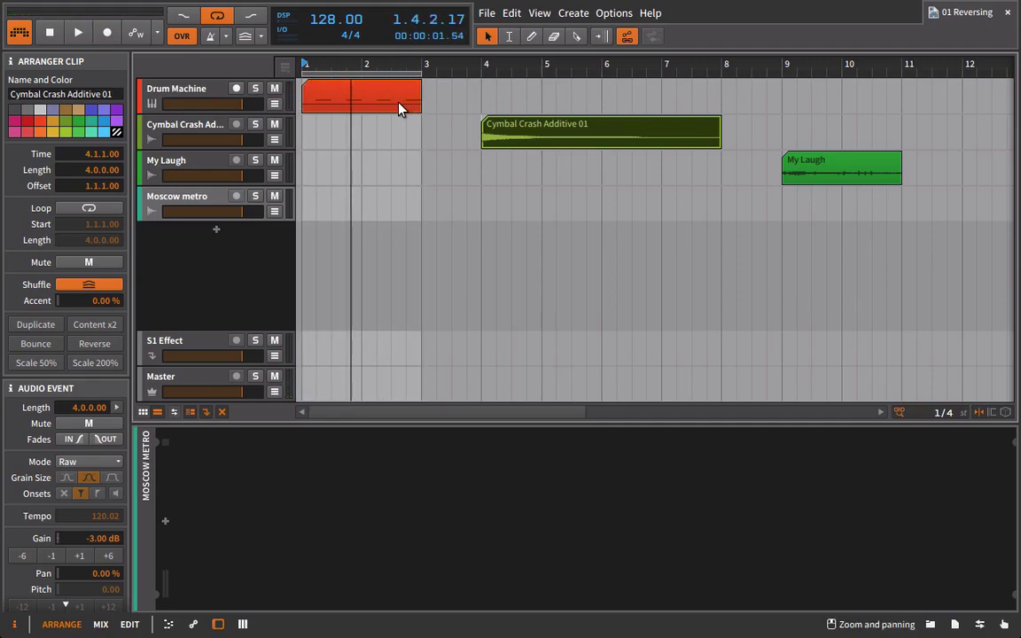
# Step: Display the Drum Machine track's devices and show the snare pad's Sampler
pyautogui.click(371, 95)
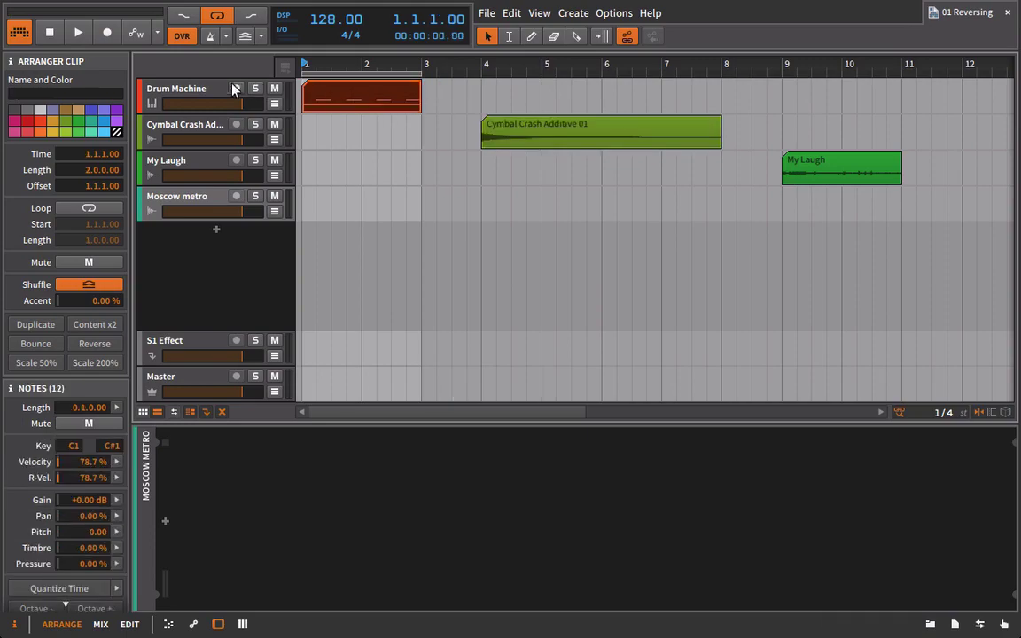
pyautogui.click(233, 88)
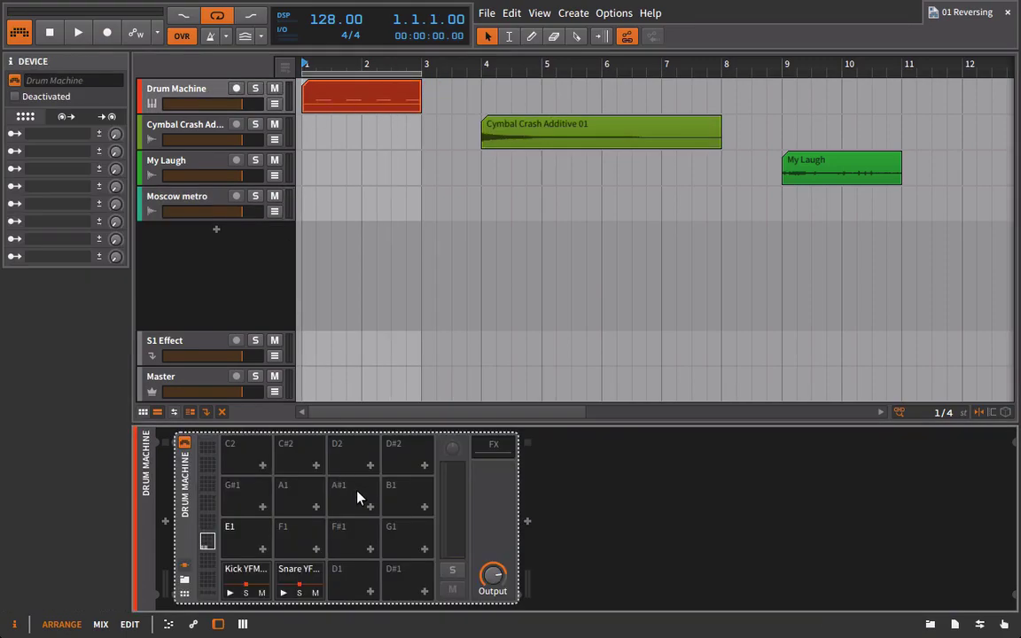
pyautogui.click(308, 573)
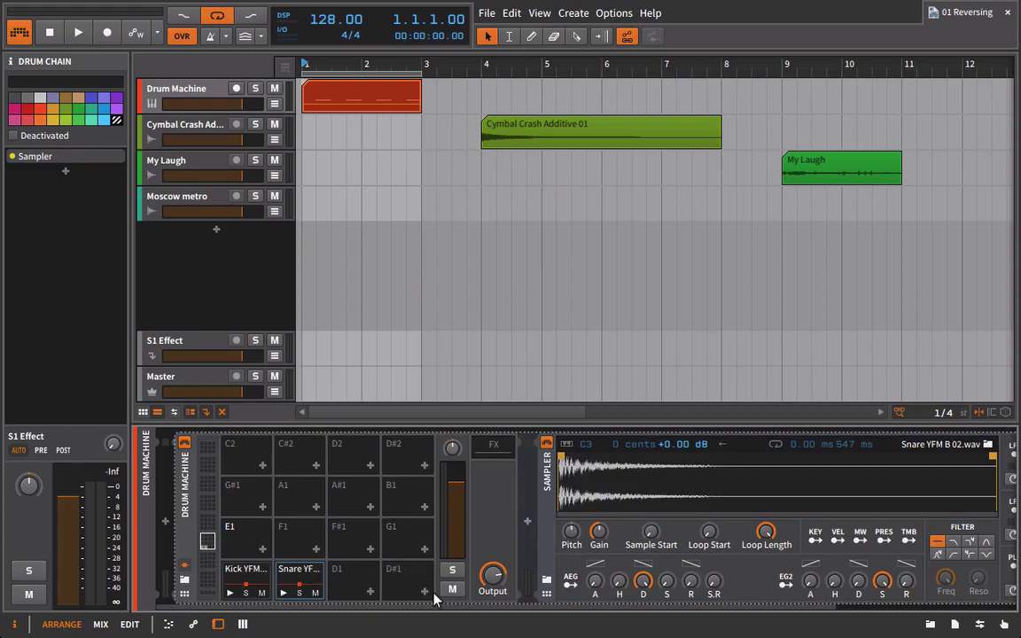
# Step: Add an extra C#1 snare note at beat 1.3 of the two-bar drum clip and play it back
pyautogui.doubleClick(374, 106)
pyautogui.moveTo(499, 424); pyautogui.dragTo(499, 335)
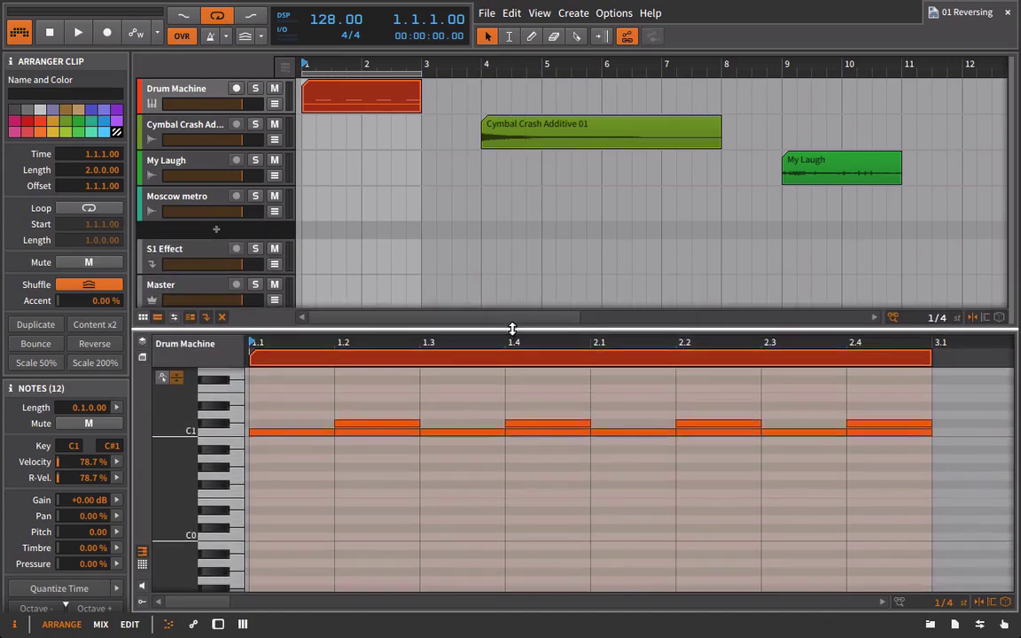
pyautogui.click(441, 421)
pyautogui.doubleClick(441, 421)
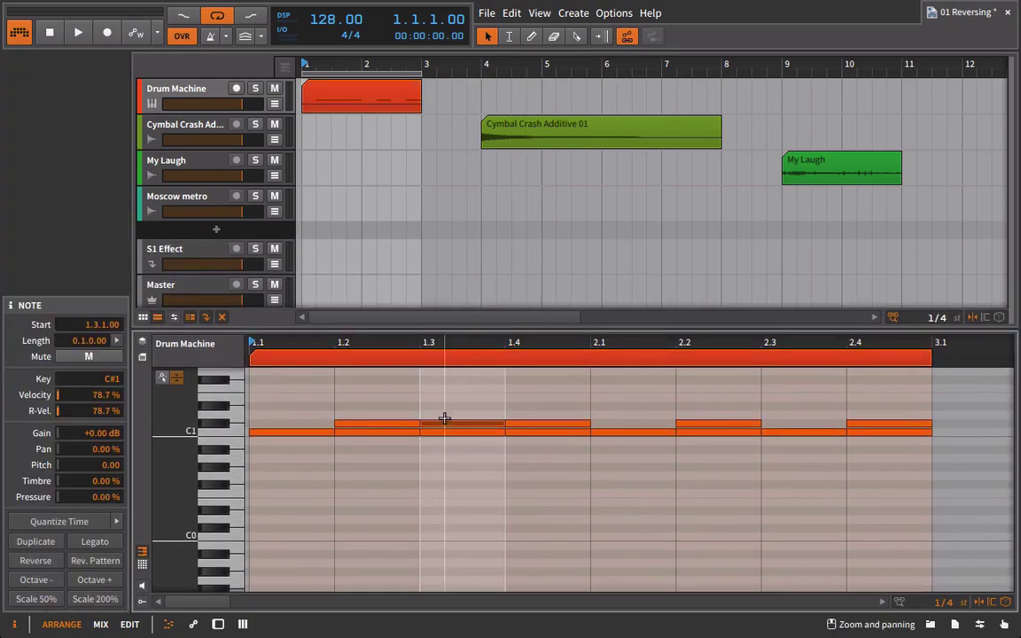
pyautogui.press('space')
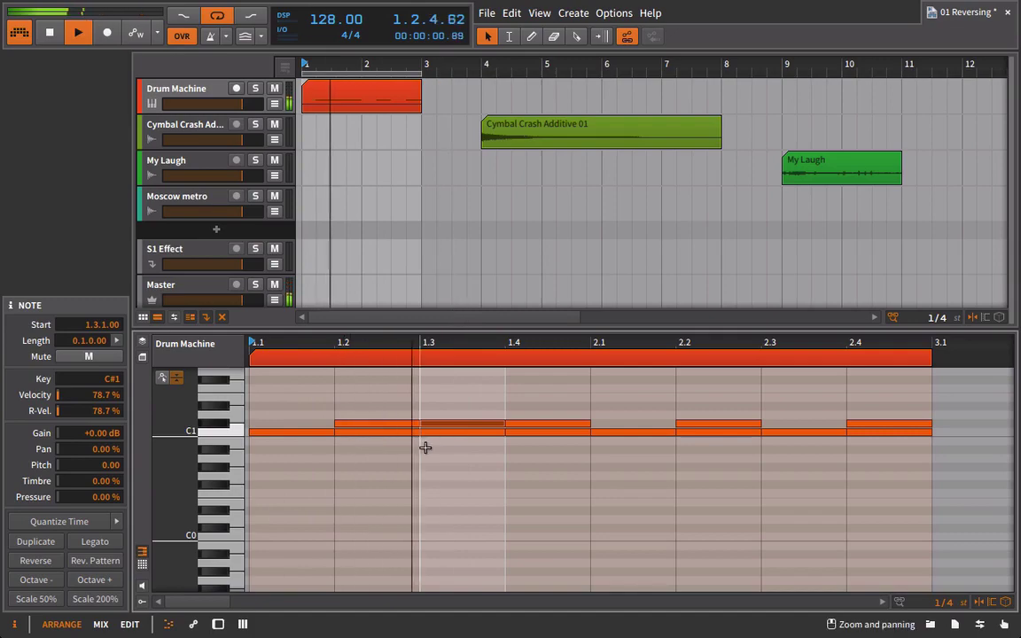
pyautogui.click(182, 88)
pyautogui.press('d')
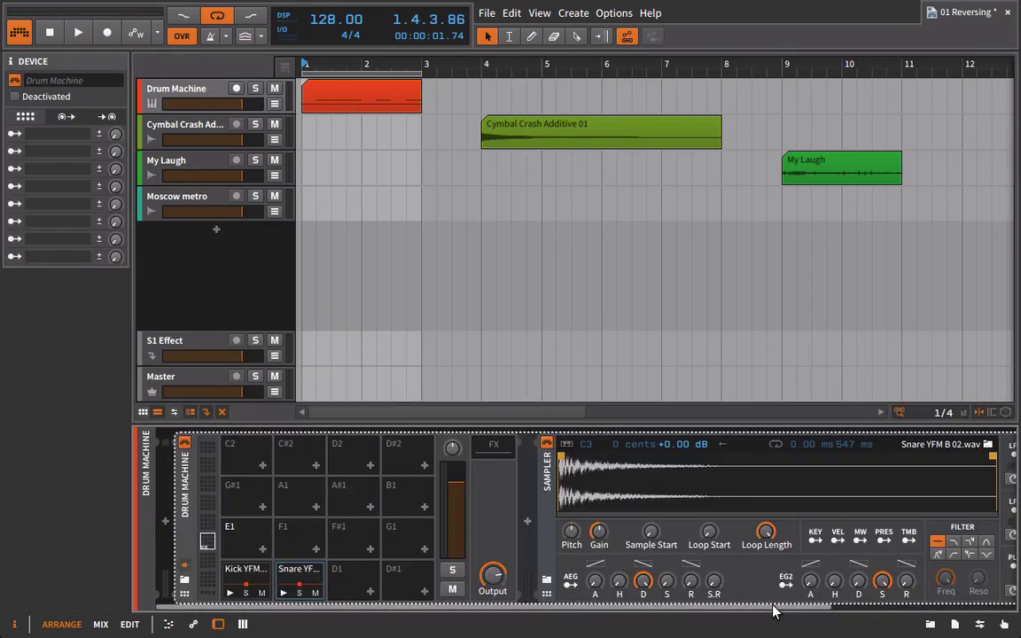
pyautogui.moveTo(775, 608); pyautogui.dragTo(838, 609)
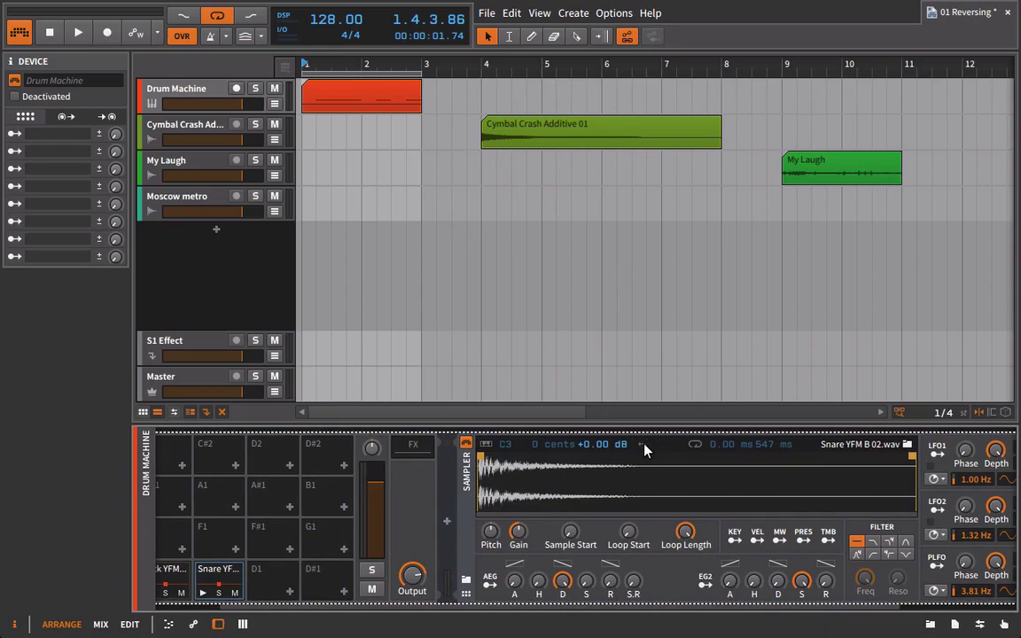
pyautogui.press('space')
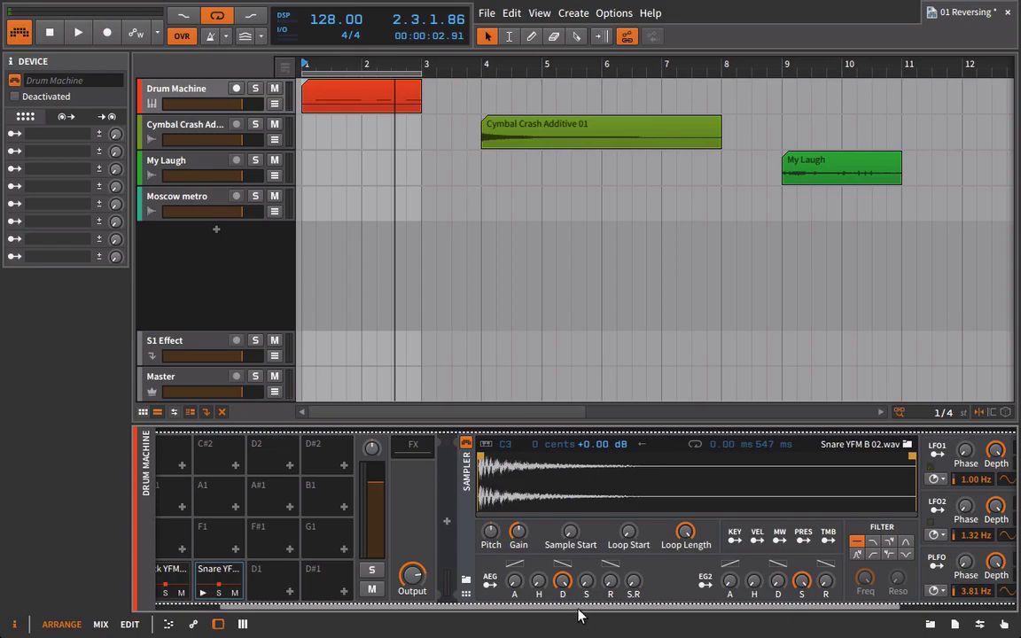
pyautogui.moveTo(579, 608); pyautogui.dragTo(516, 606)
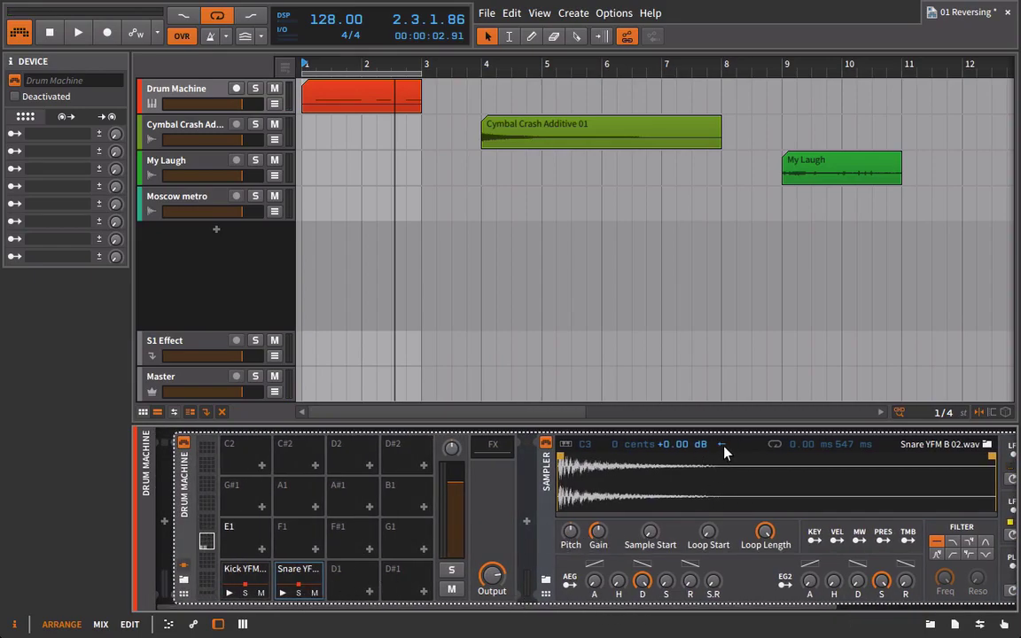
# Step: Delete the extra C#1 snare note at beat 1.3 from the two-bar drum clip
pyautogui.doubleClick(332, 107)
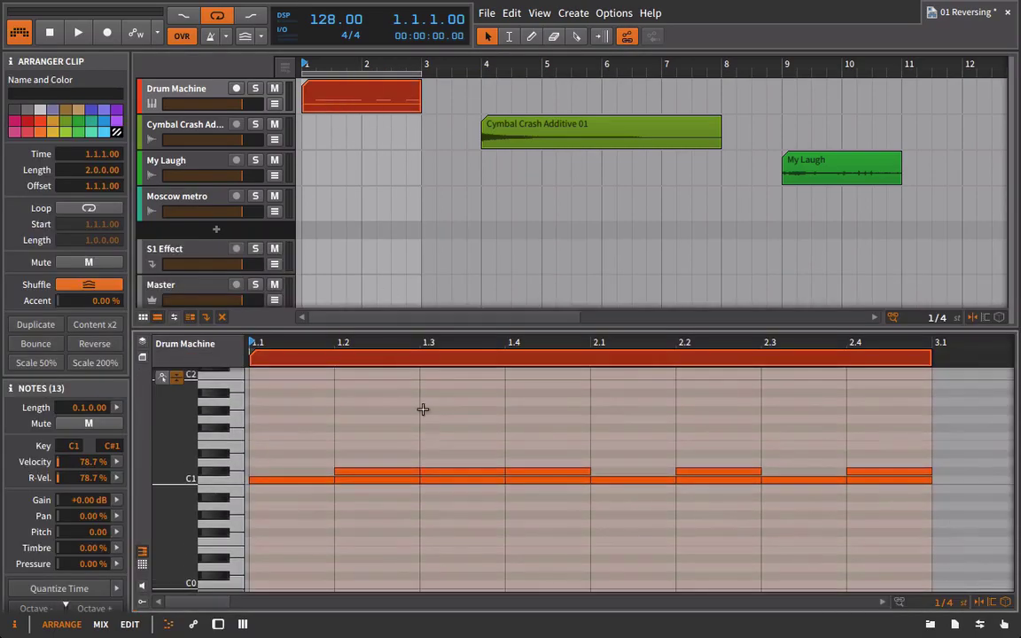
pyautogui.click(467, 474)
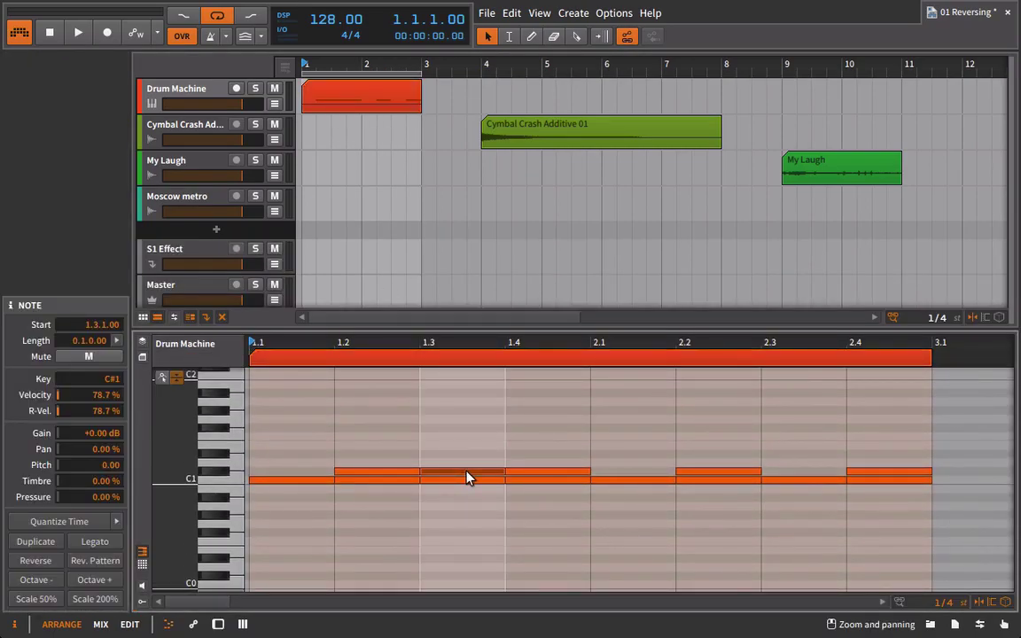
pyautogui.press('Delete')
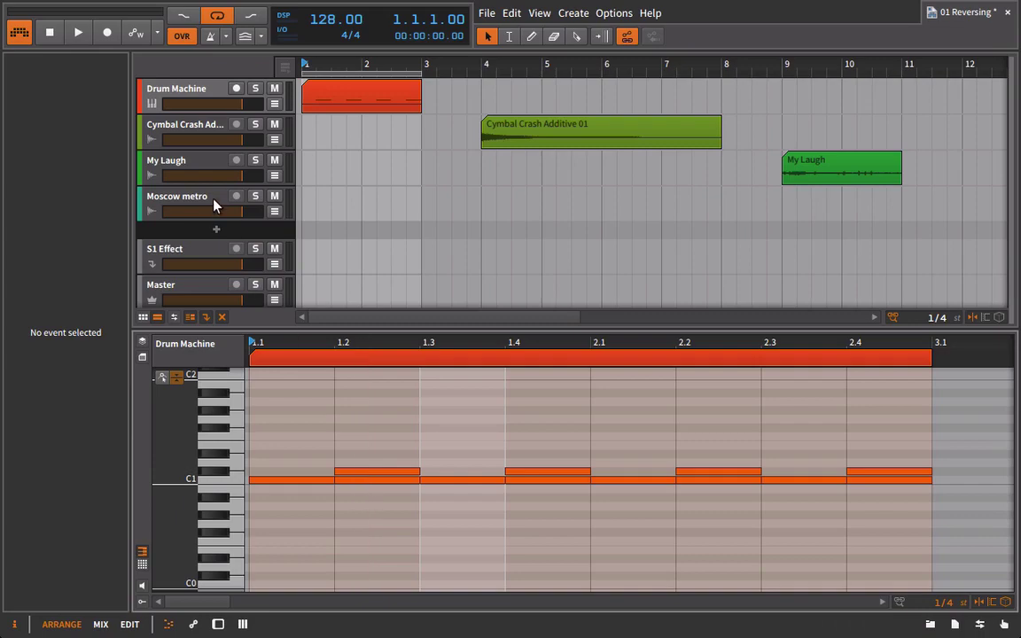
# Step: Create a one-bar clip at bar 4 on the Drum Machine track with a one-beat C#1 snare note at its start
pyautogui.doubleClick(183, 89)
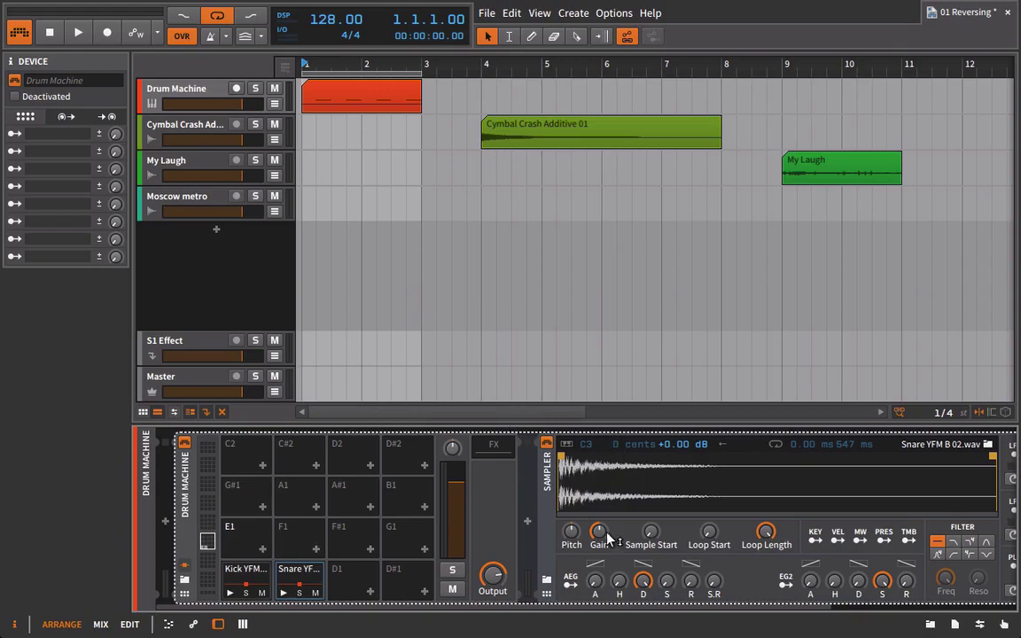
pyautogui.moveTo(625, 608); pyautogui.dragTo(696, 596)
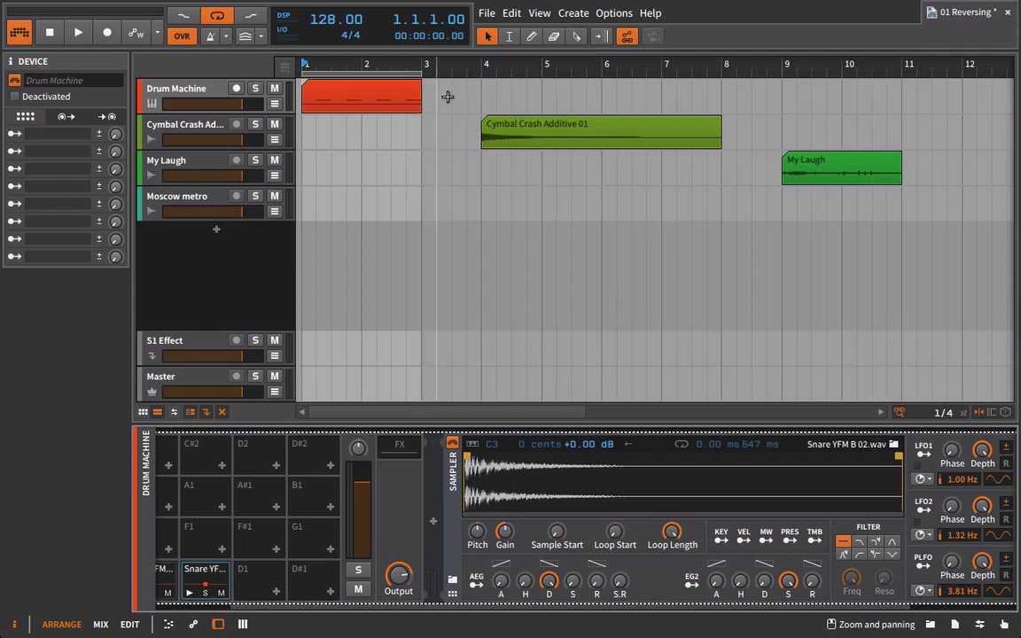
pyautogui.doubleClick(485, 100)
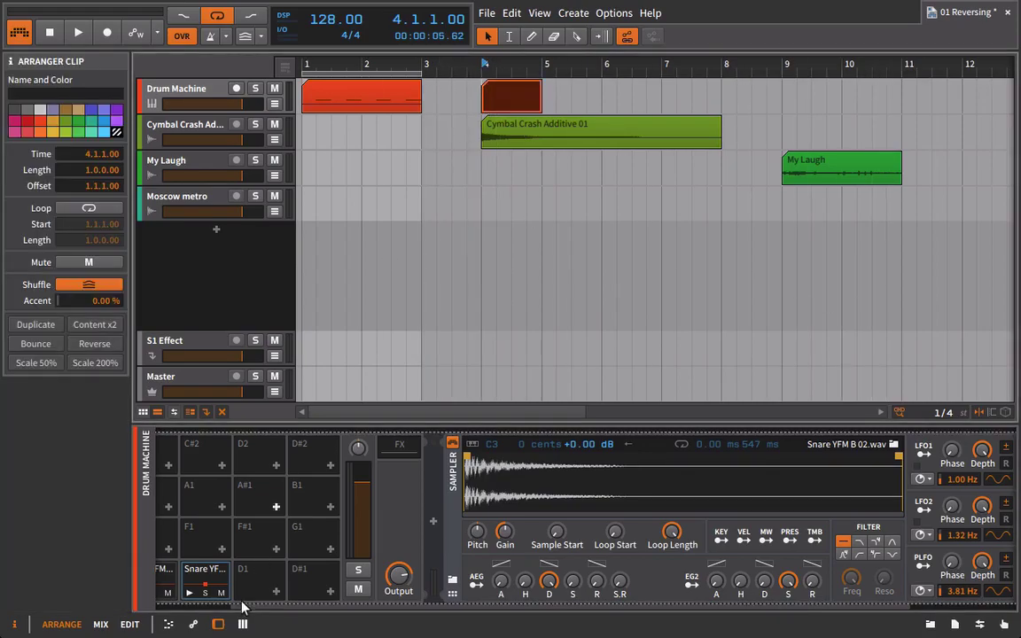
pyautogui.moveTo(408, 607); pyautogui.dragTo(329, 605)
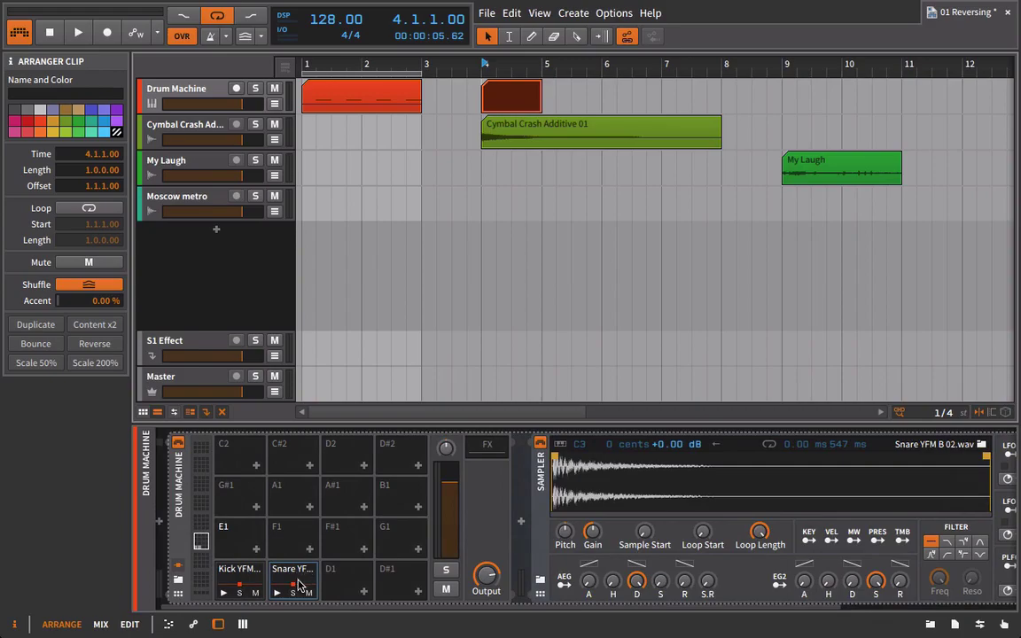
pyautogui.doubleClick(506, 101)
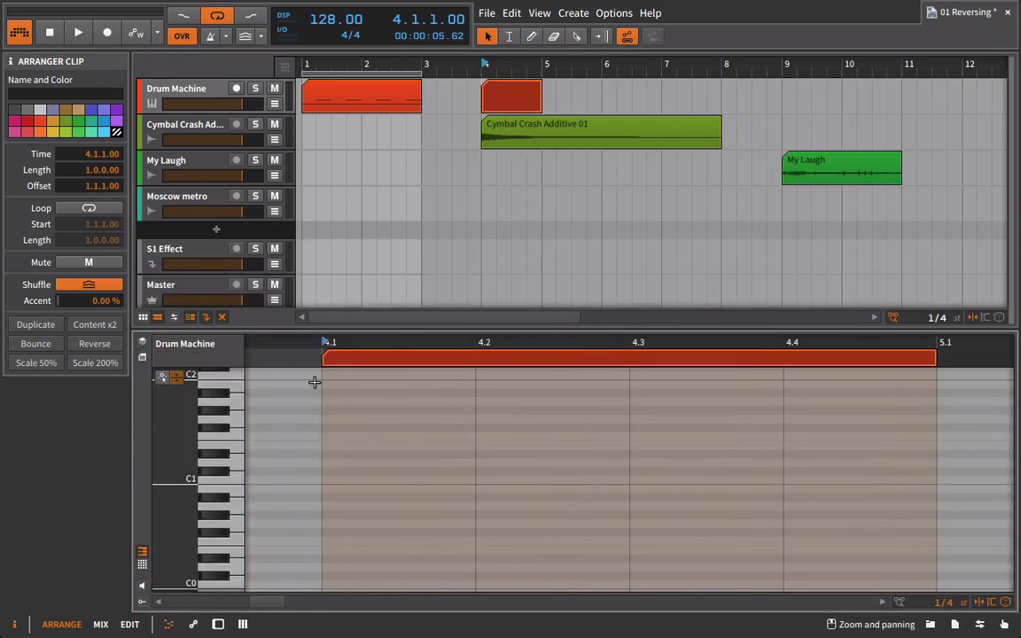
pyautogui.doubleClick(416, 470)
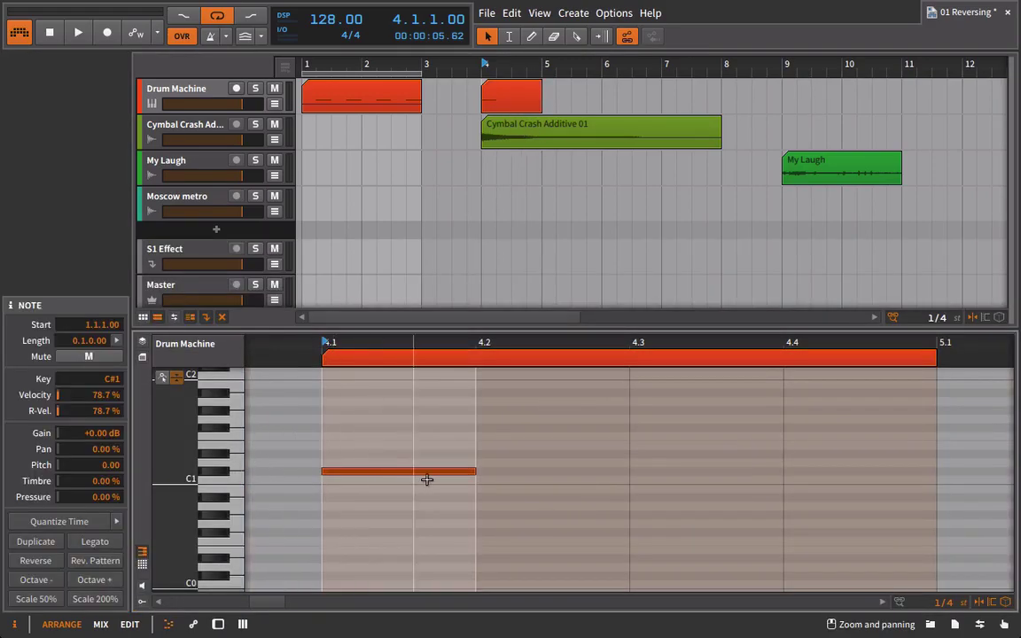
# Step: Solo the Drum Machine track and play the single snare hit at bar 4
pyautogui.press('space')
pyautogui.press('space')
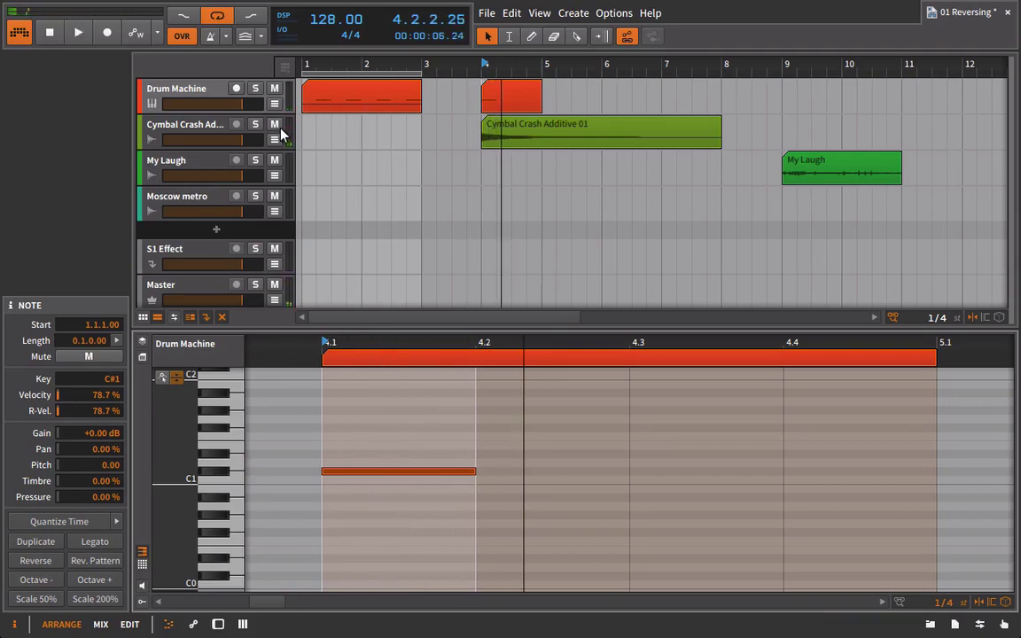
pyautogui.click(255, 90)
pyautogui.press('space')
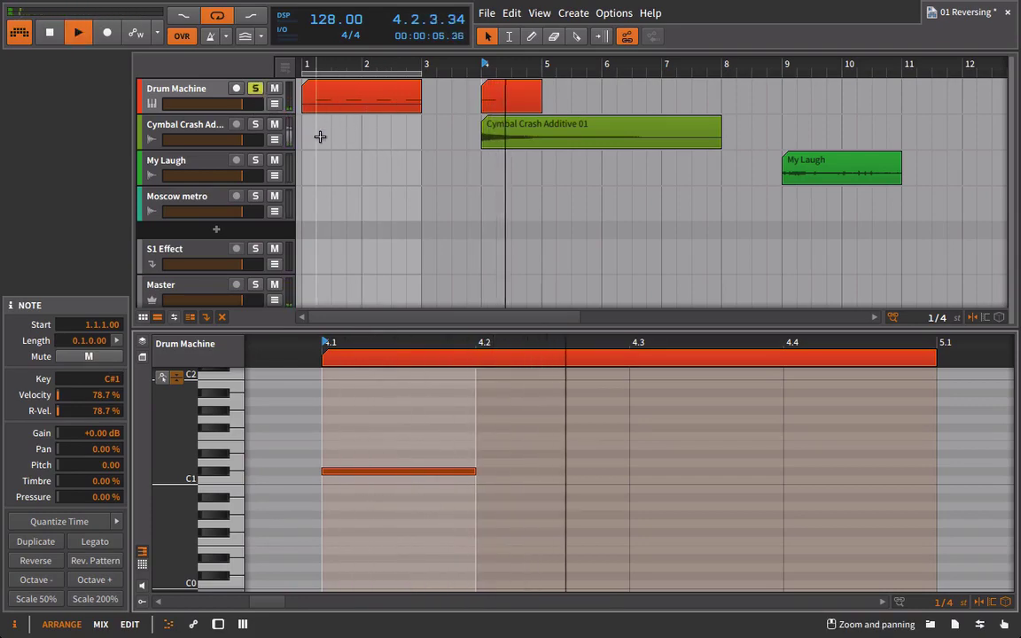
pyautogui.press('space')
pyautogui.press('space')
pyautogui.press('space')
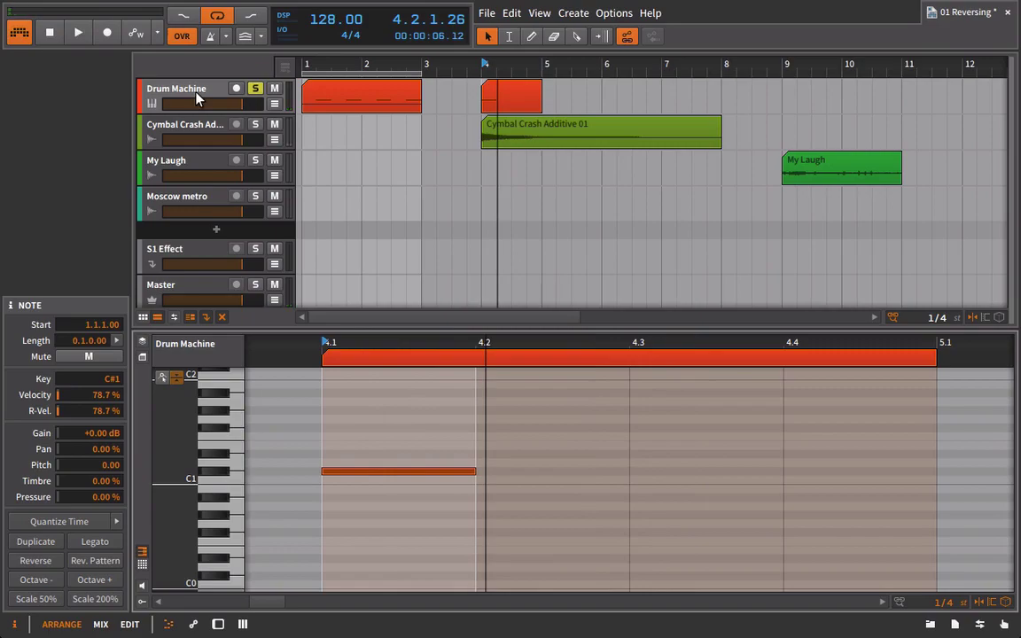
pyautogui.press('space')
pyautogui.press('space')
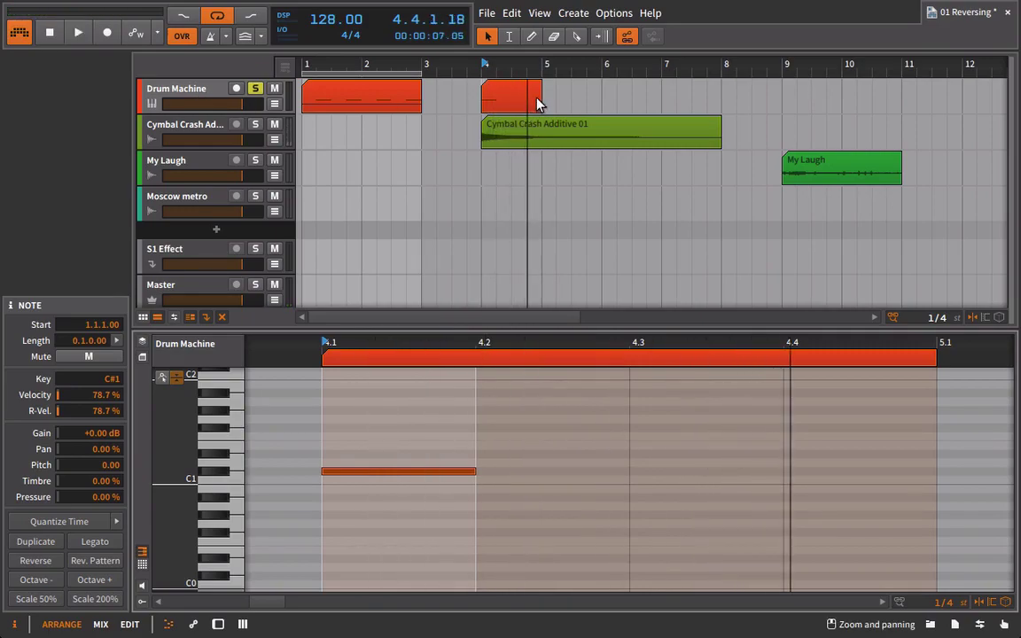
# Step: Bounce the one-bar snare clip at bar 4 to a new audio track using the Pre-Fader source
pyautogui.click(498, 95)
pyautogui.rightClick(498, 93)
pyautogui.click(560, 228)
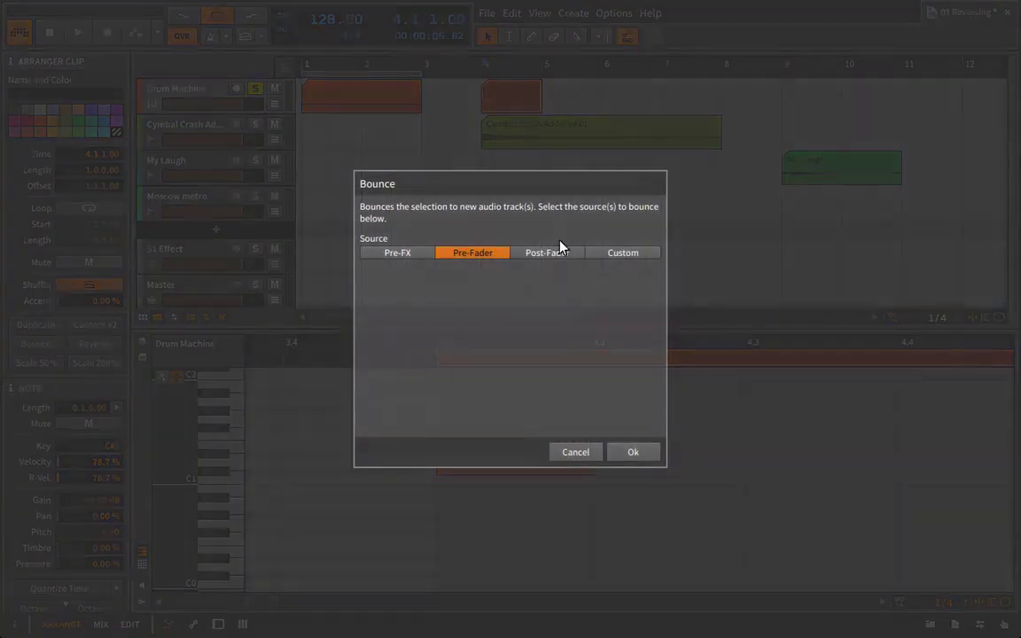
pyautogui.click(628, 452)
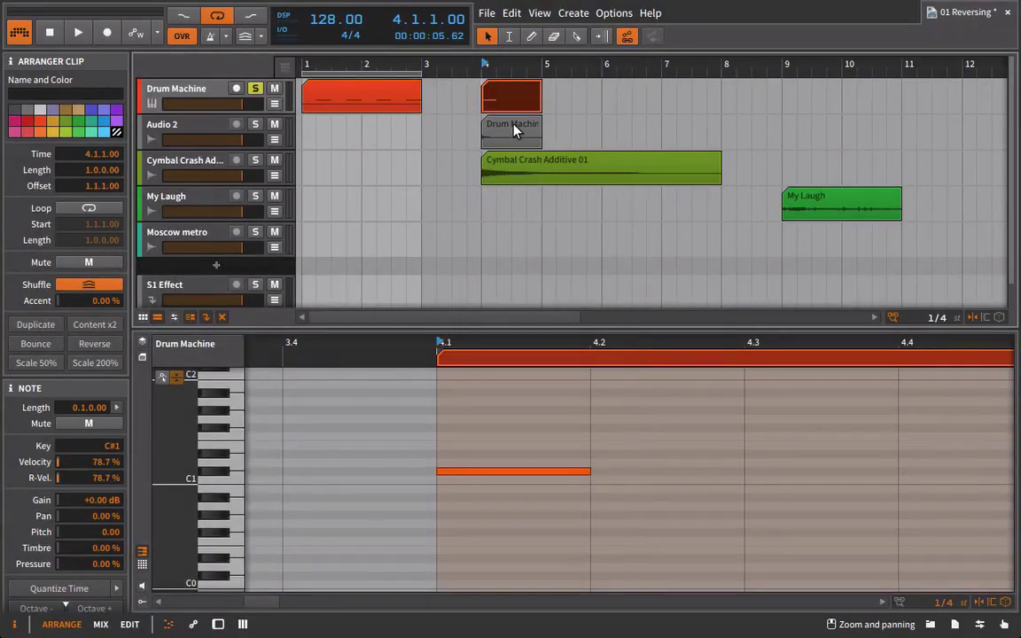
# Step: Move the bounced snare audio clip from bar 4 to beat 1.3 under the drum loop
pyautogui.moveTo(497, 67); pyautogui.dragTo(533, 147)
pyautogui.click(530, 158)
pyautogui.click(526, 142)
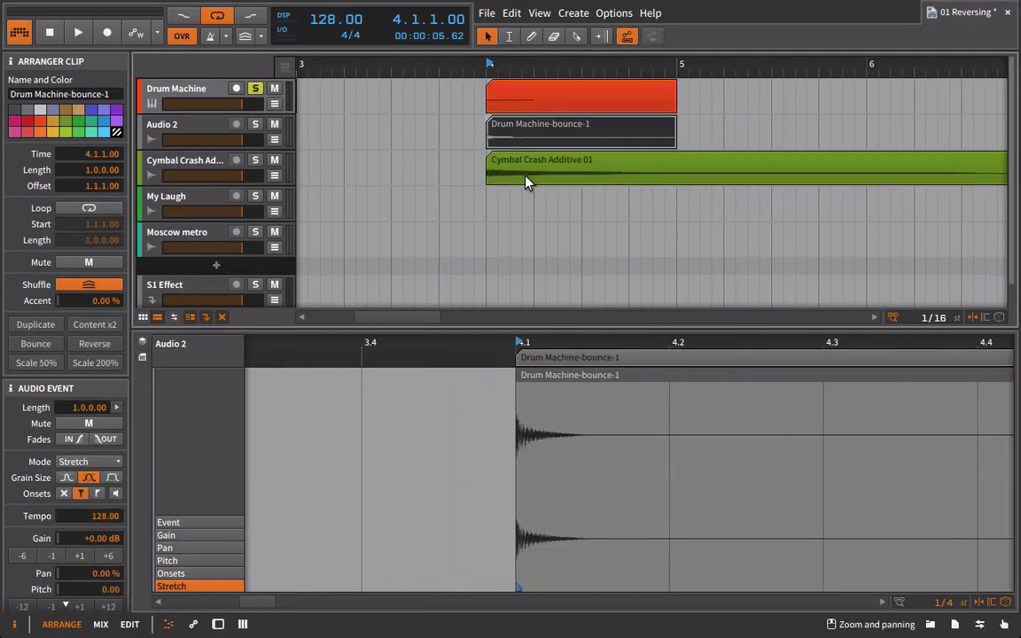
pyautogui.scroll(-5, 567, 64)
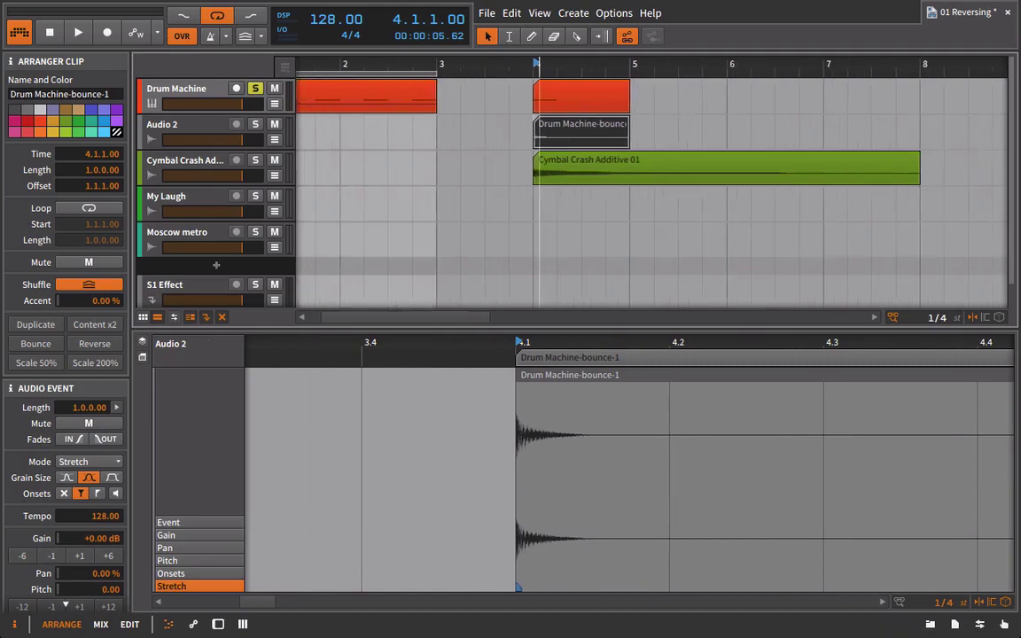
pyautogui.moveTo(560, 132); pyautogui.dragTo(361, 132)
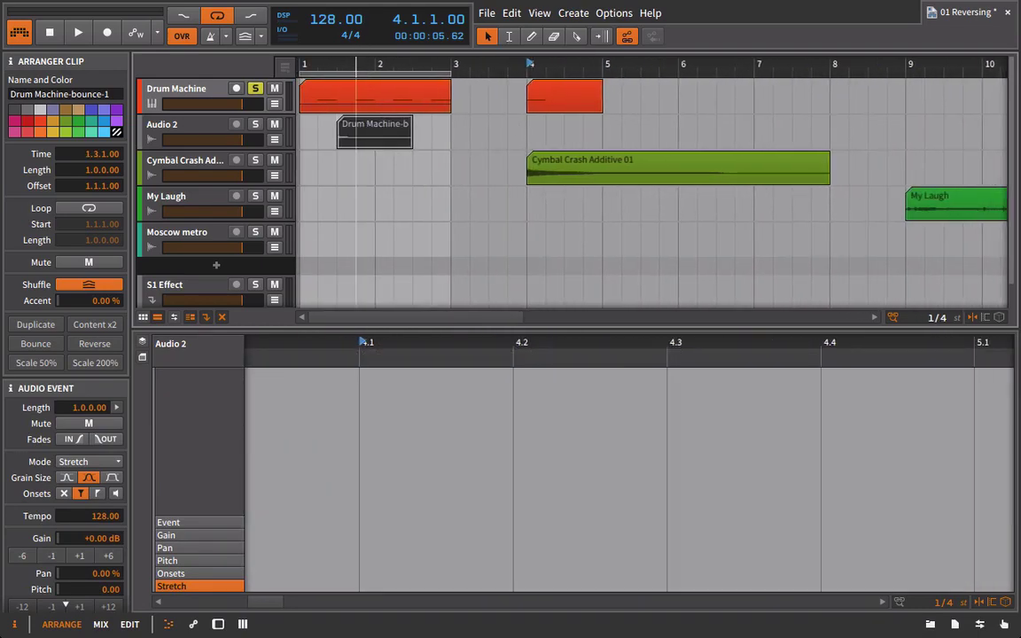
# Step: Shorten the bounced snare clip to one beat and delete the one-bar snare clip at bar 4 on the Drum Machine track
pyautogui.scroll(5, 359, 64)
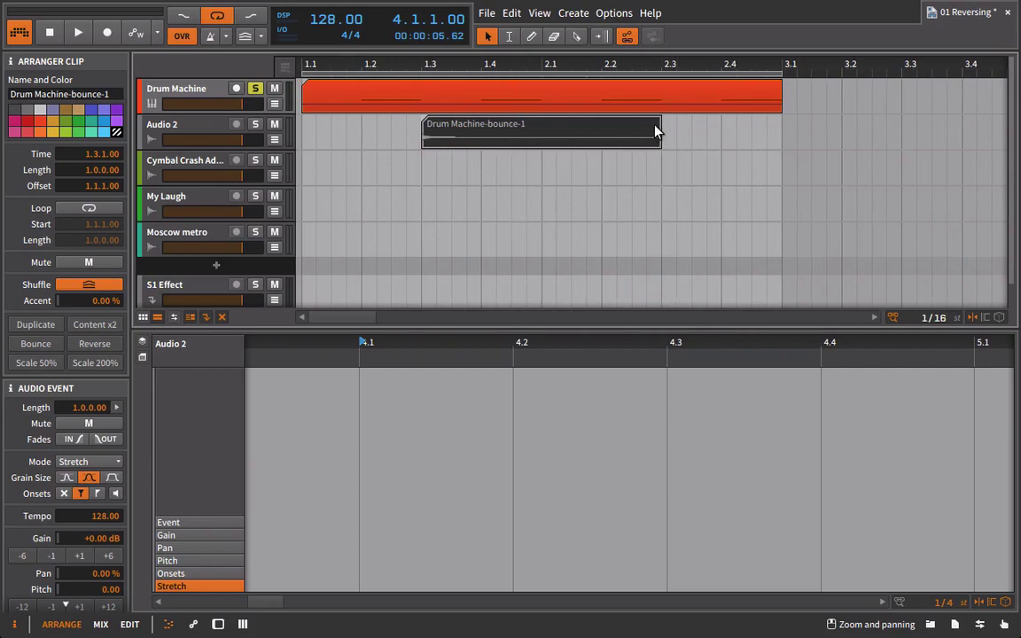
pyautogui.moveTo(659, 131); pyautogui.dragTo(481, 131)
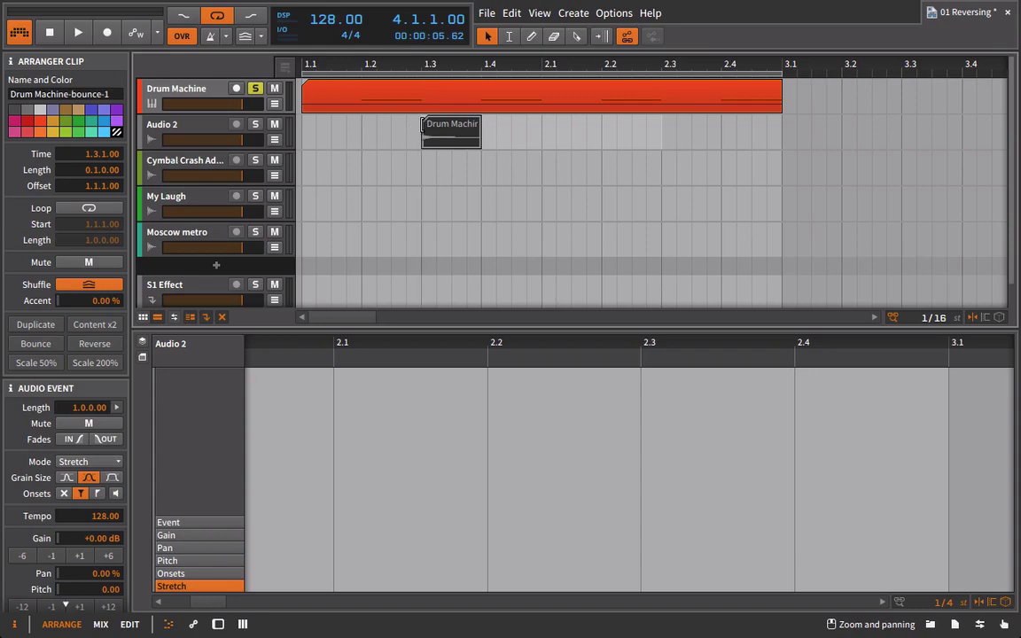
pyautogui.scroll(-5, 495, 124)
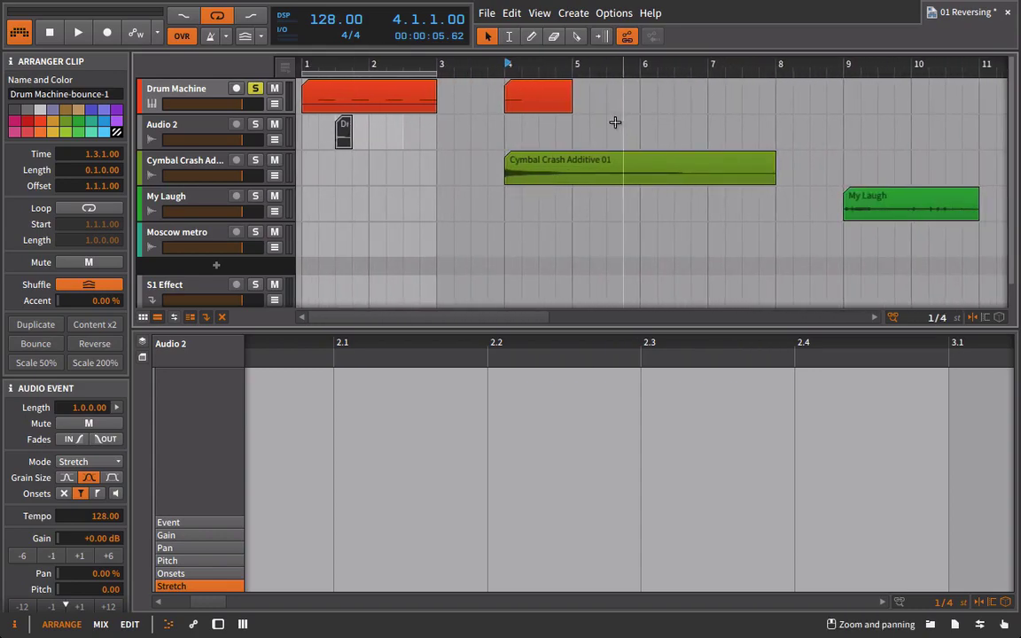
pyautogui.click(556, 109)
pyautogui.press('Delete')
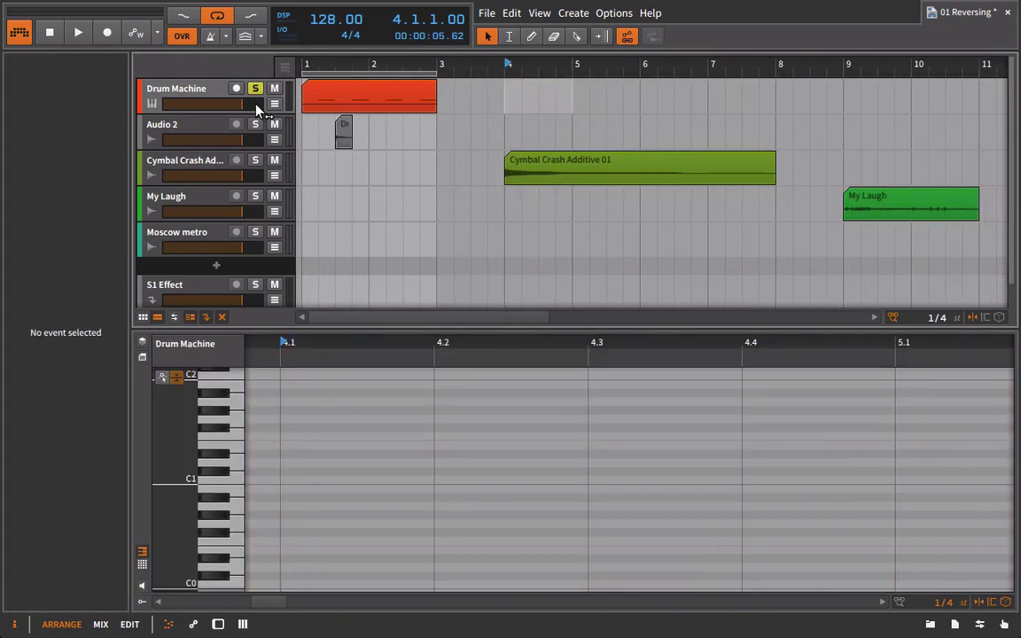
# Step: Unsolo the Drum Machine track and play the loop from bar 1 together with the bounced snare
pyautogui.click(302, 64)
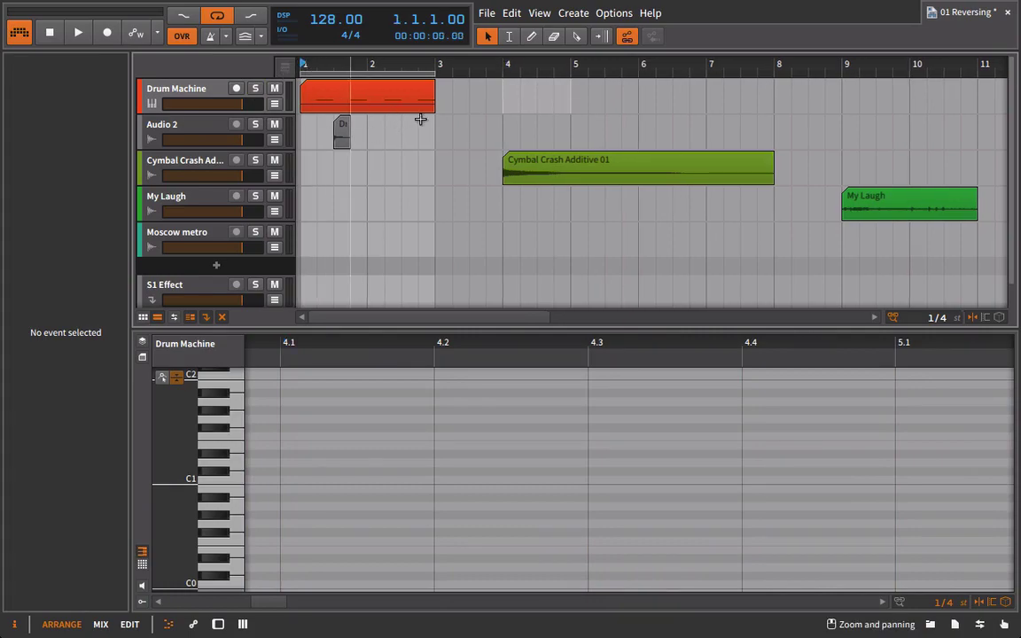
pyautogui.press('space')
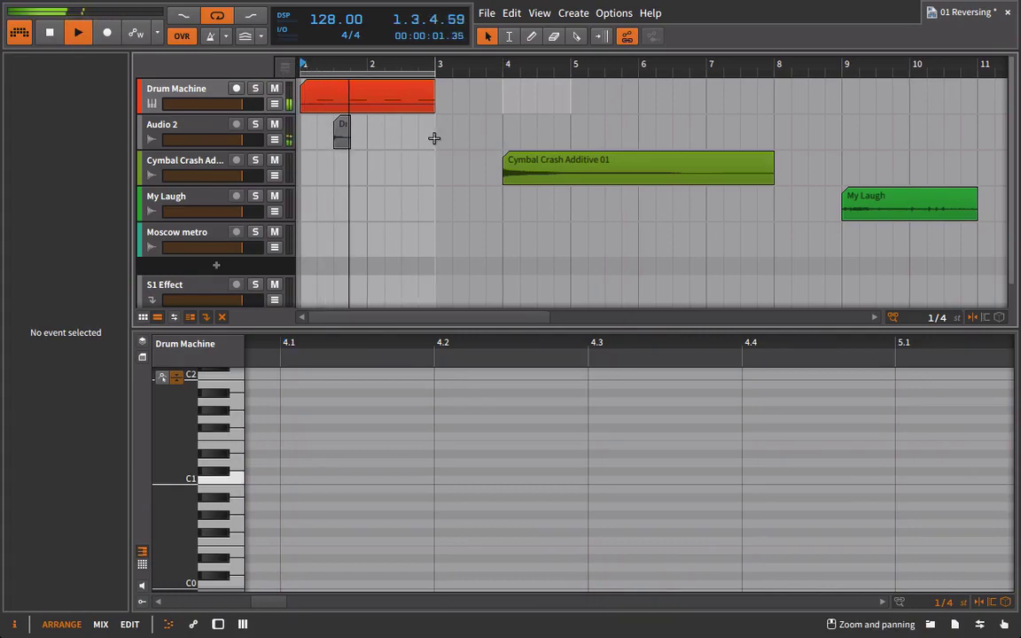
pyautogui.click(343, 138)
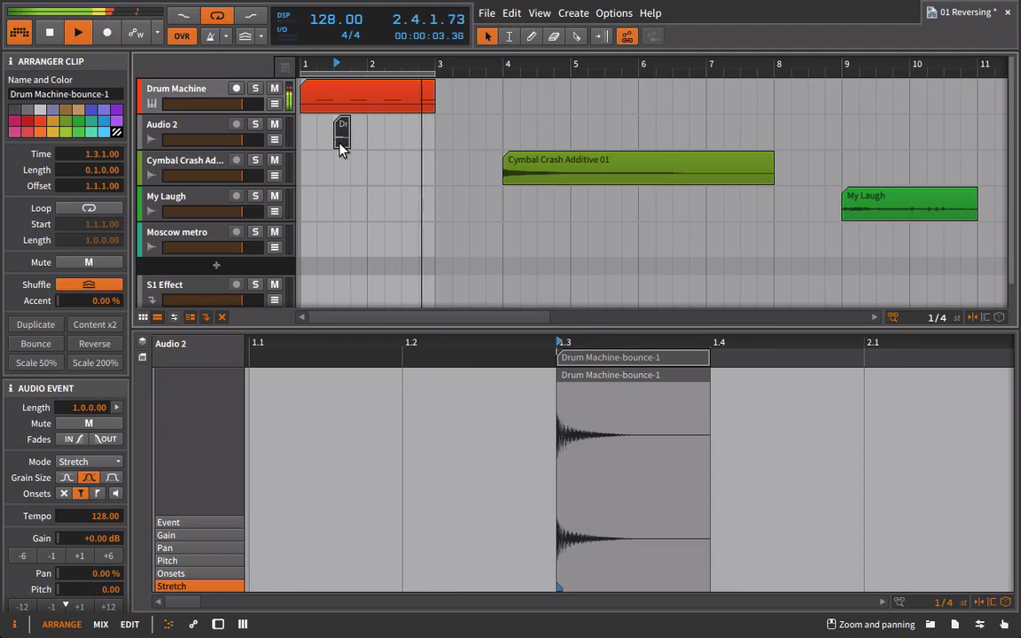
pyautogui.press('space')
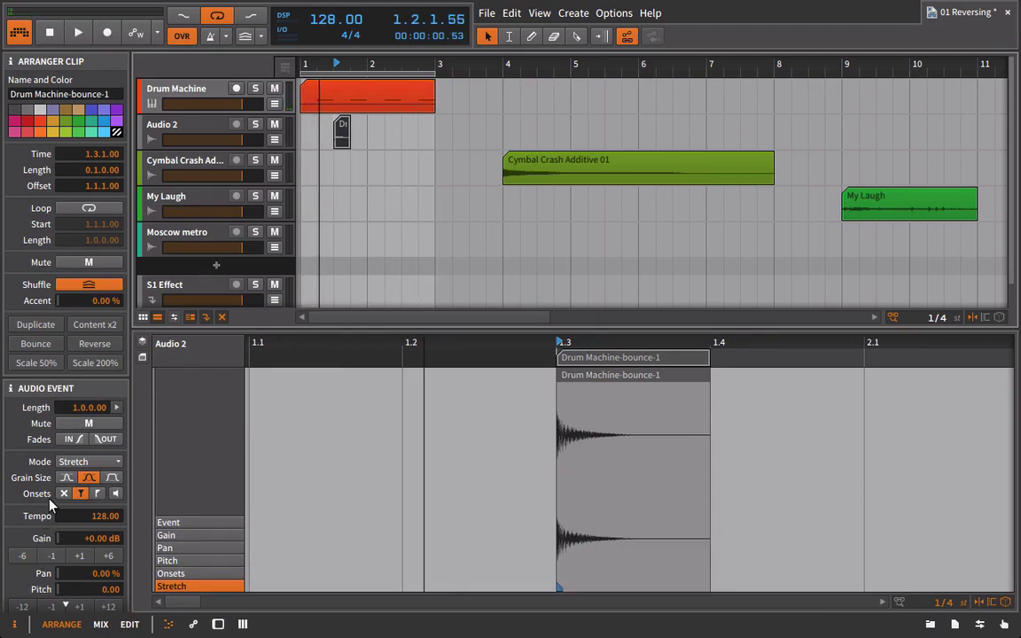
# Step: Reverse the bounced snare clip and play it with the drum loop
pyautogui.click(94, 344)
pyautogui.press('space')
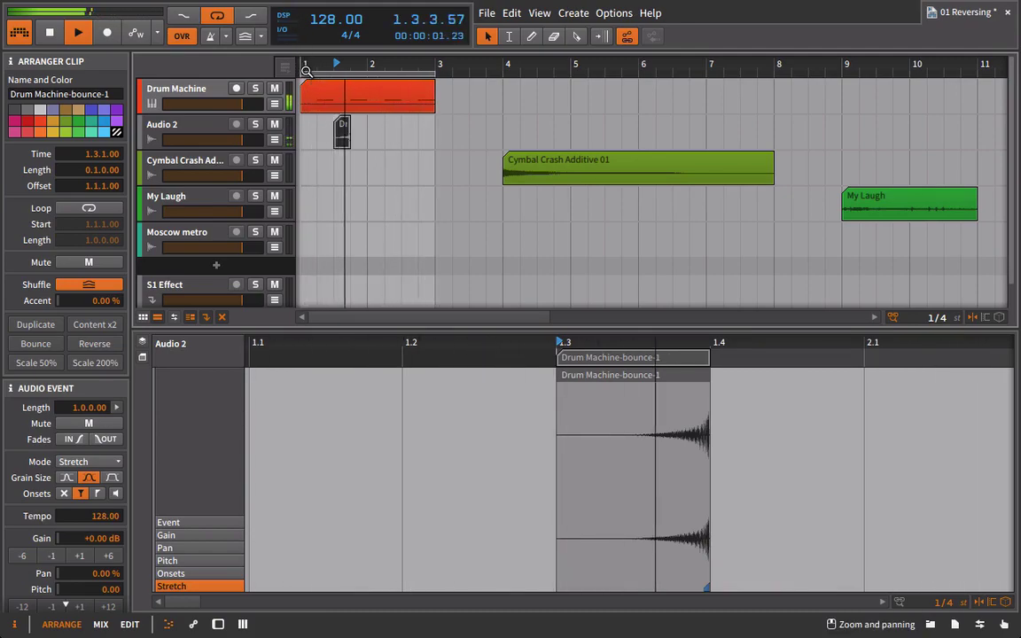
pyautogui.press('space')
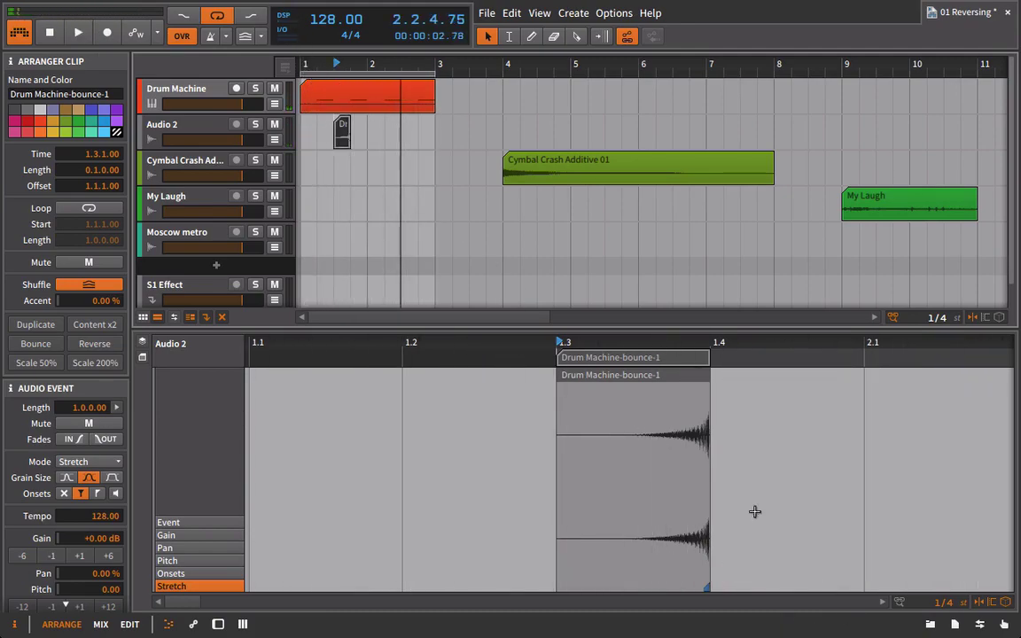
# Step: Enable both the fade-in and the fade-out on the reversed snare's audio event
pyautogui.click(706, 386)
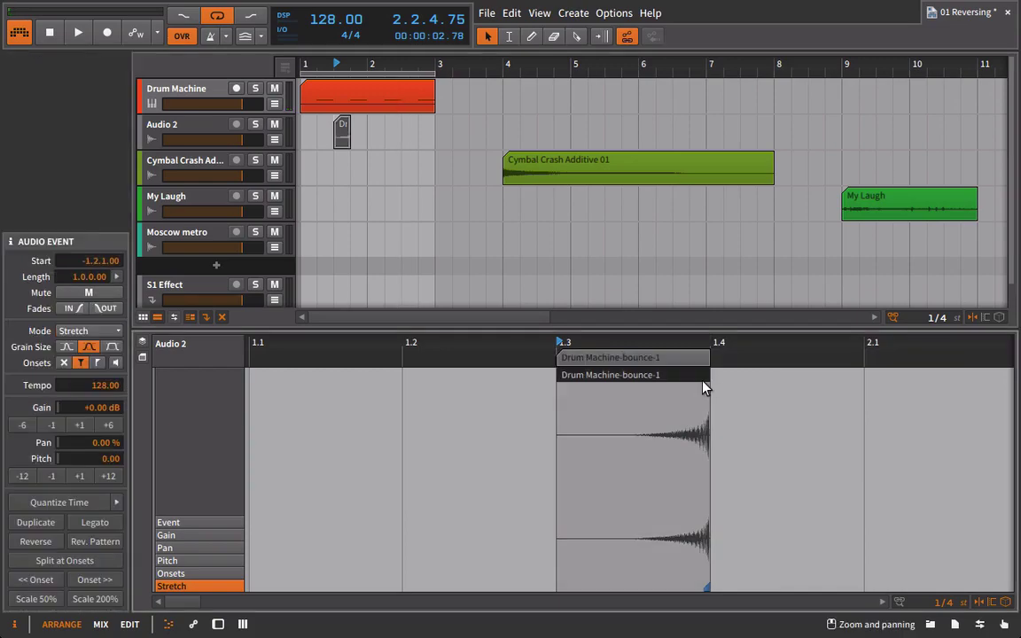
pyautogui.click(102, 309)
pyautogui.click(73, 310)
# Step: Trim the silent tail of the reversed snare clip to a length of 0.0.3.83, shift its start to 1.3.1.16, and play the loop
pyautogui.moveTo(704, 344); pyautogui.dragTo(405, 443)
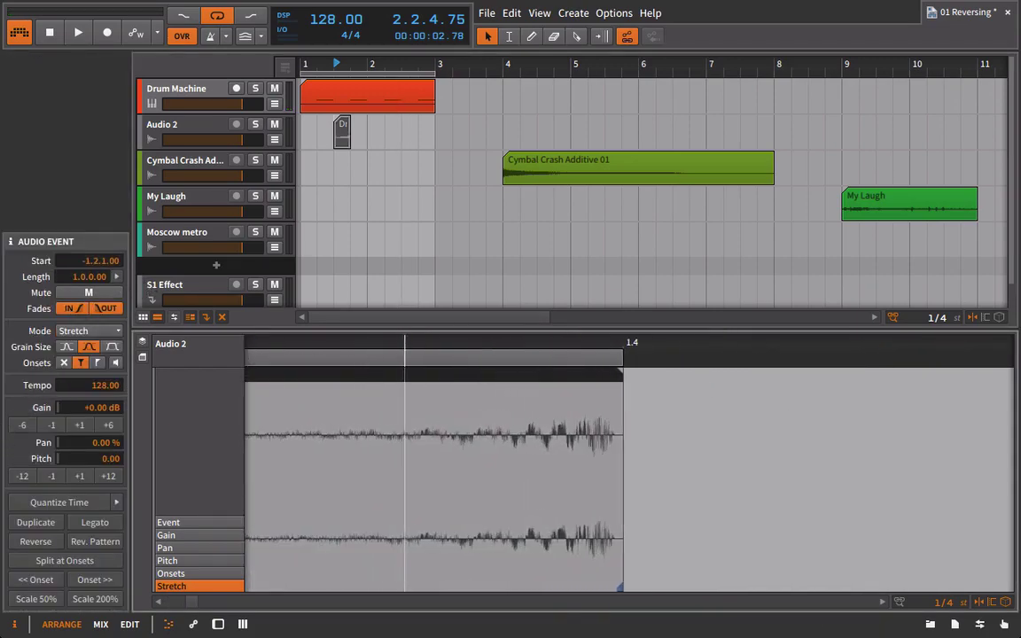
pyautogui.moveTo(622, 410); pyautogui.dragTo(637, 410)
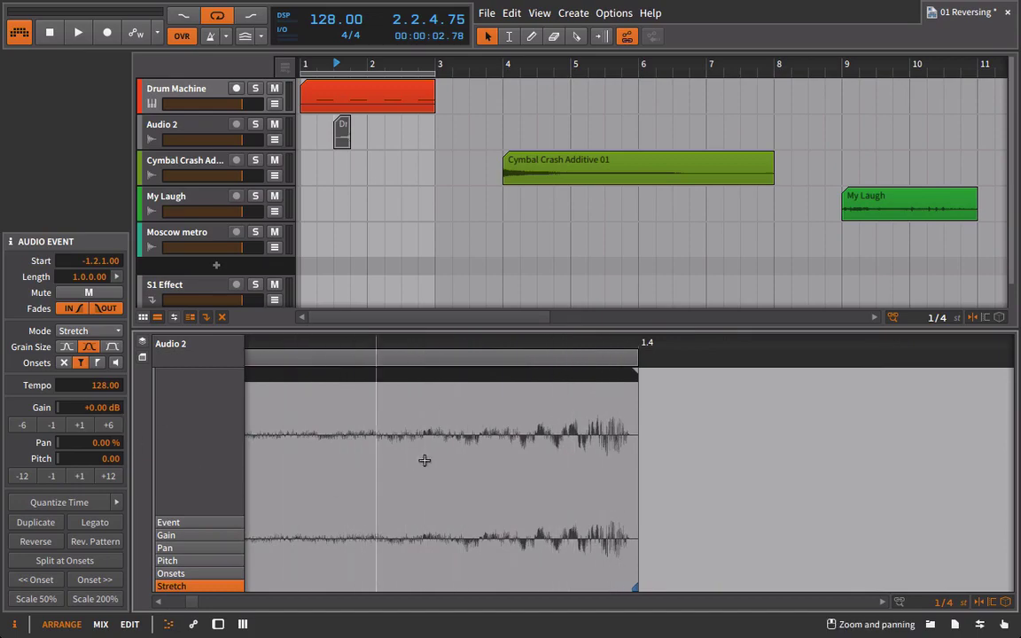
pyautogui.moveTo(346, 71); pyautogui.dragTo(452, 124)
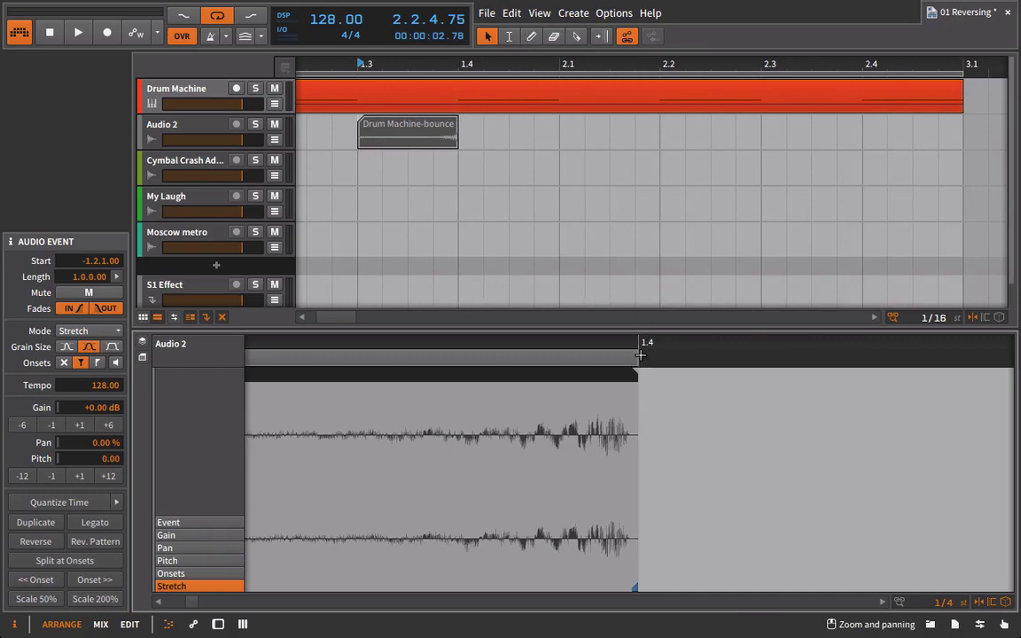
pyautogui.moveTo(636, 352)
pyautogui.mouseDown()
pyautogui.moveTo(531, 358)
pyautogui.moveTo(628, 380)
pyautogui.moveTo(704, 350)
pyautogui.moveTo(684, 362)
pyautogui.moveTo(698, 362)
pyautogui.mouseUp()
pyautogui.moveTo(322, 58); pyautogui.dragTo(299, 69)
pyautogui.press('space')
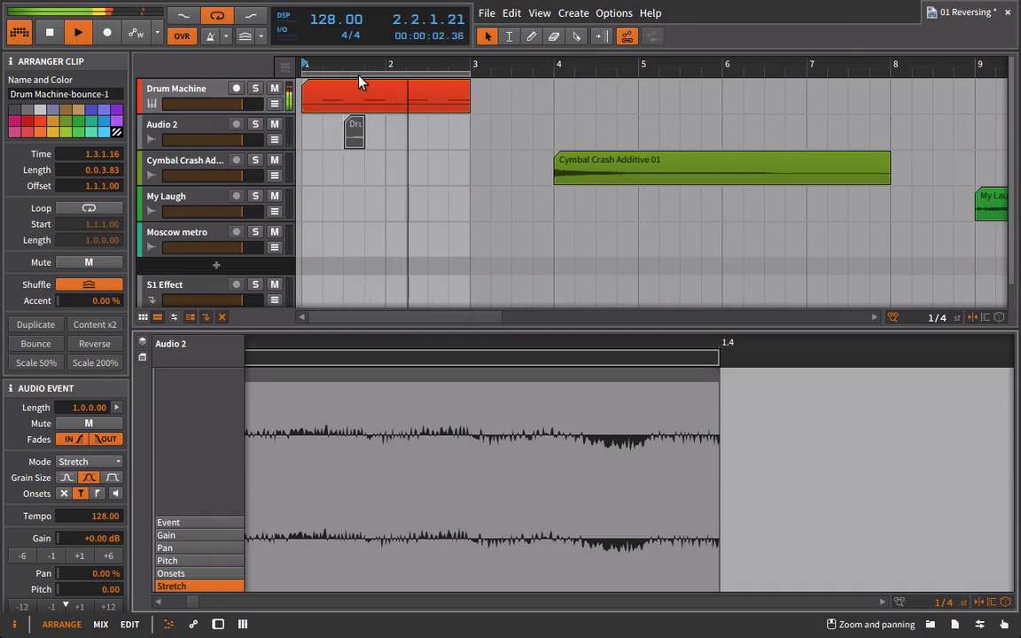
# Step: Shape a curved gain drop at the end of the reversed snare, falling from 0 to -15.9 dB
pyautogui.scroll(5, 323, 67)
pyautogui.click(206, 133)
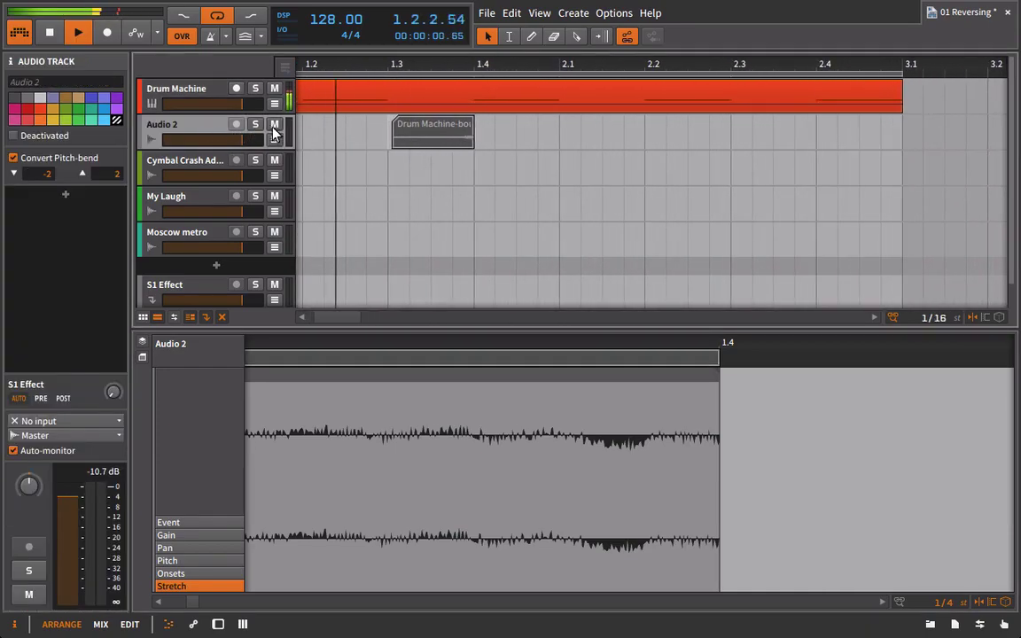
pyautogui.click(199, 537)
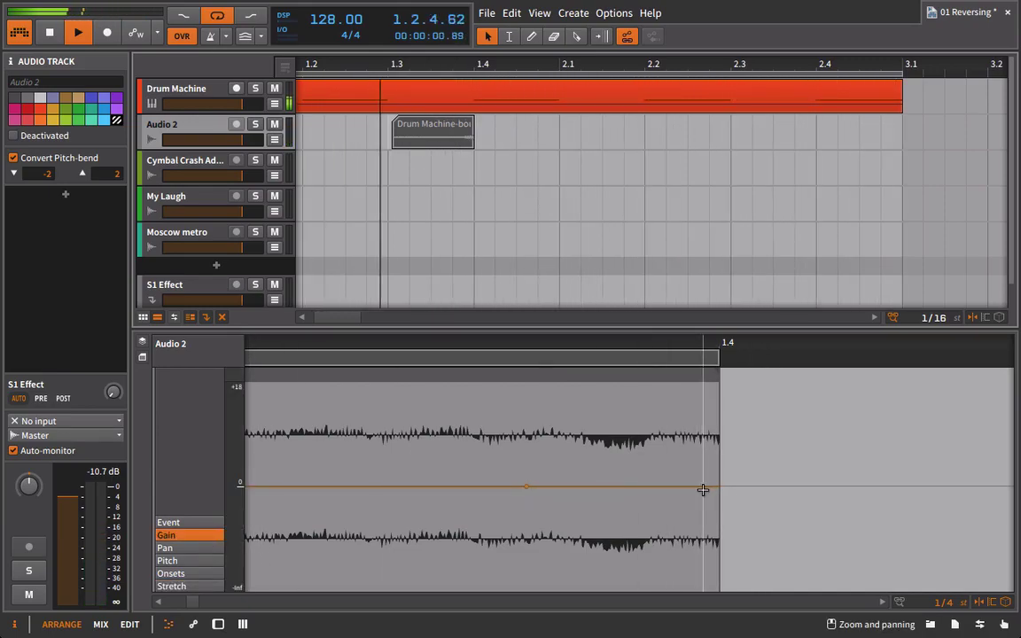
pyautogui.moveTo(719, 487); pyautogui.dragTo(719, 522)
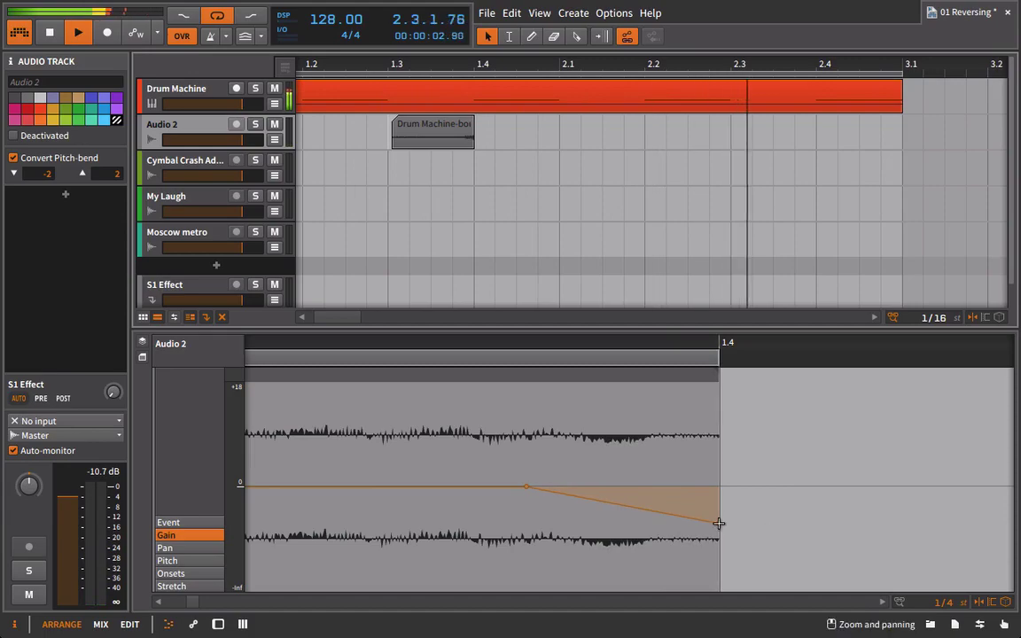
pyautogui.moveTo(631, 506); pyautogui.dragTo(642, 479)
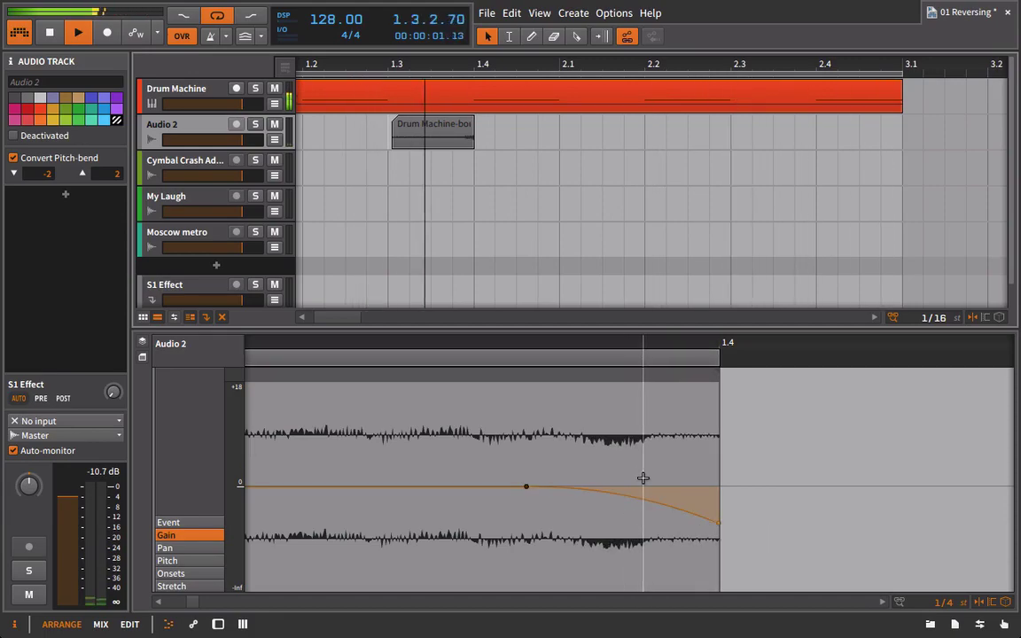
pyautogui.moveTo(718, 523); pyautogui.dragTo(719, 531)
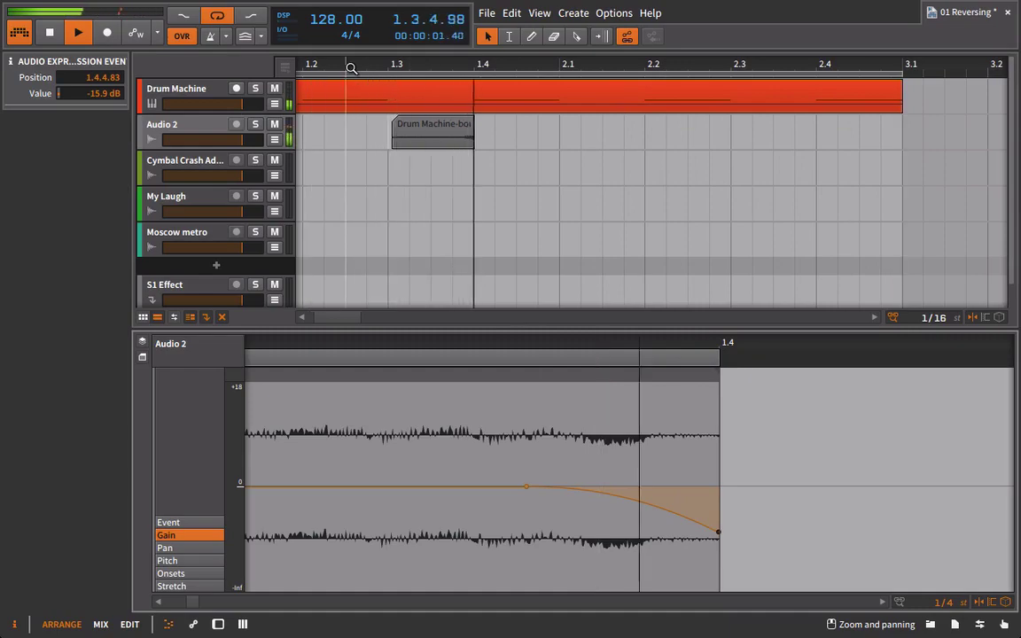
# Step: Set the reversed snare event's pitch to -2.00 semitones and play the loop from bar 1
pyautogui.moveTo(351, 68); pyautogui.dragTo(351, 18)
pyautogui.press('space')
pyautogui.click(380, 137)
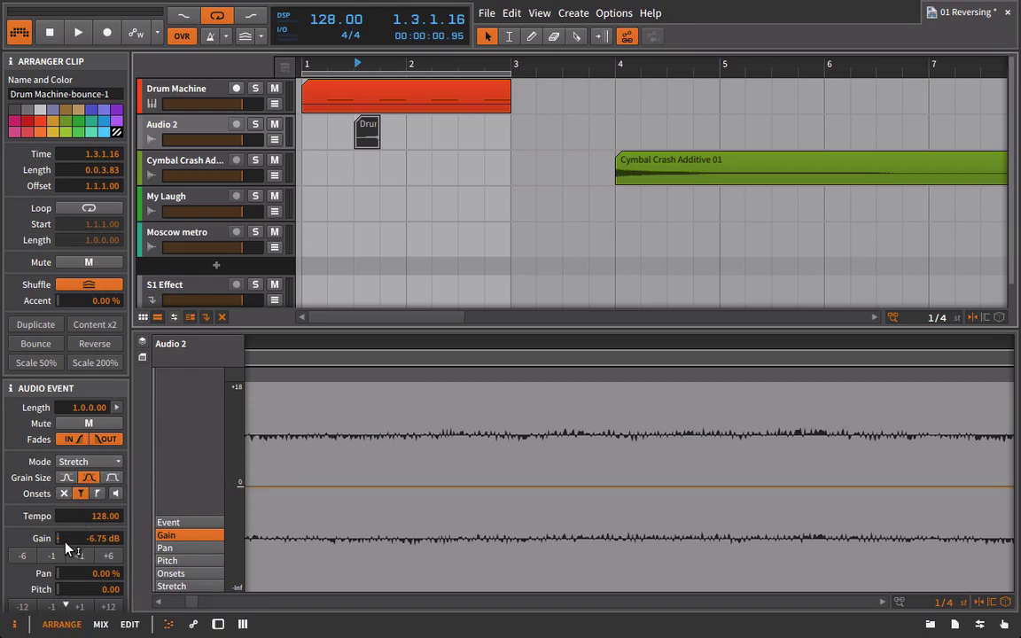
pyautogui.scroll(-1, 66, 548)
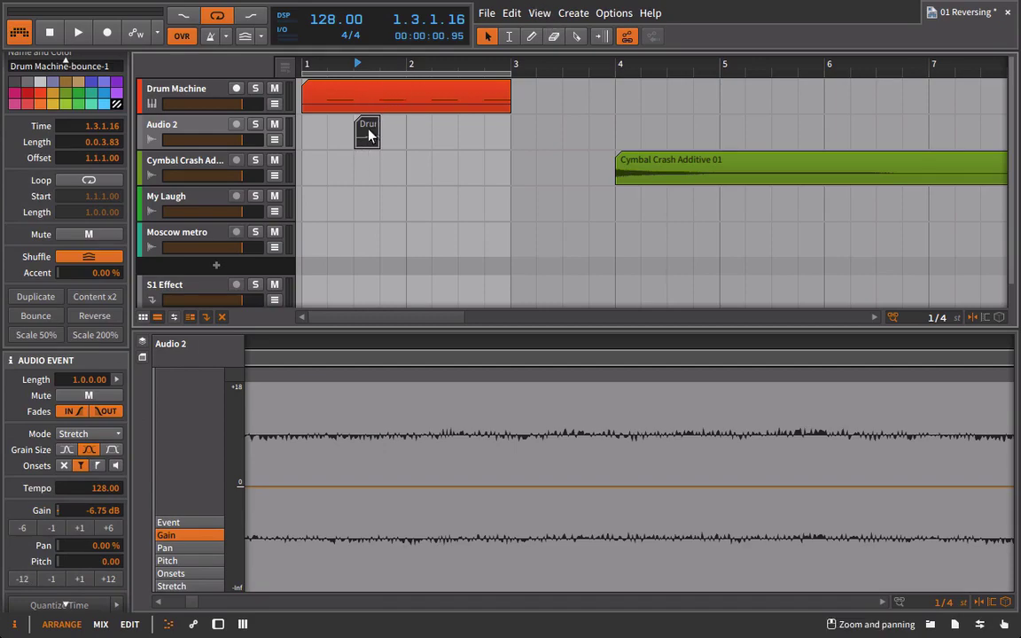
pyautogui.doubleClick(52, 580)
pyautogui.press('space')
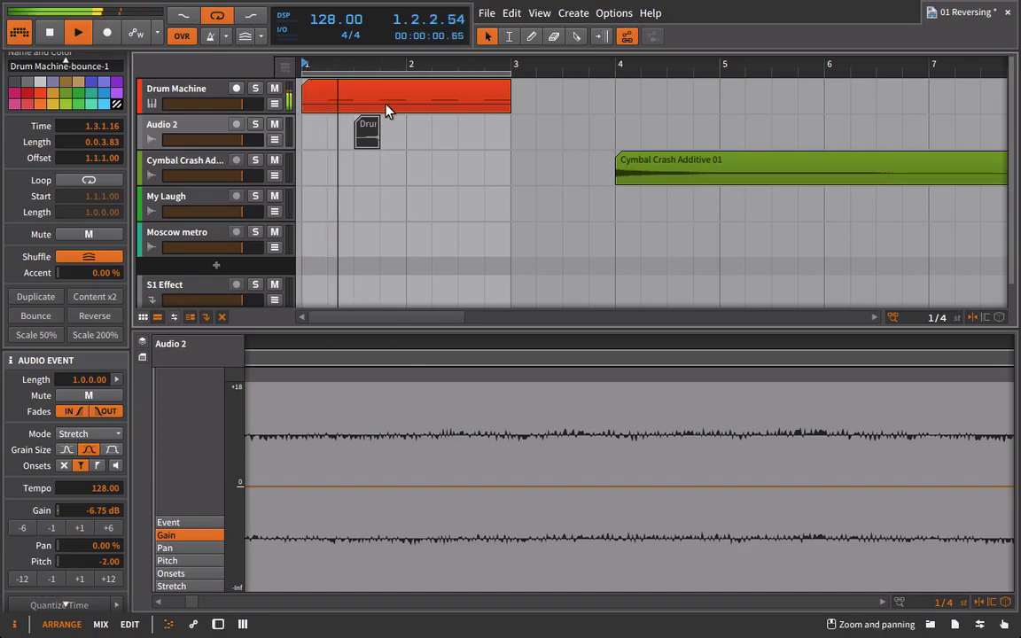
# Step: Trim the end of the reversed snare clip to a length of 0.0.3.43 and move its start to 1.3.1.18
pyautogui.click(366, 131)
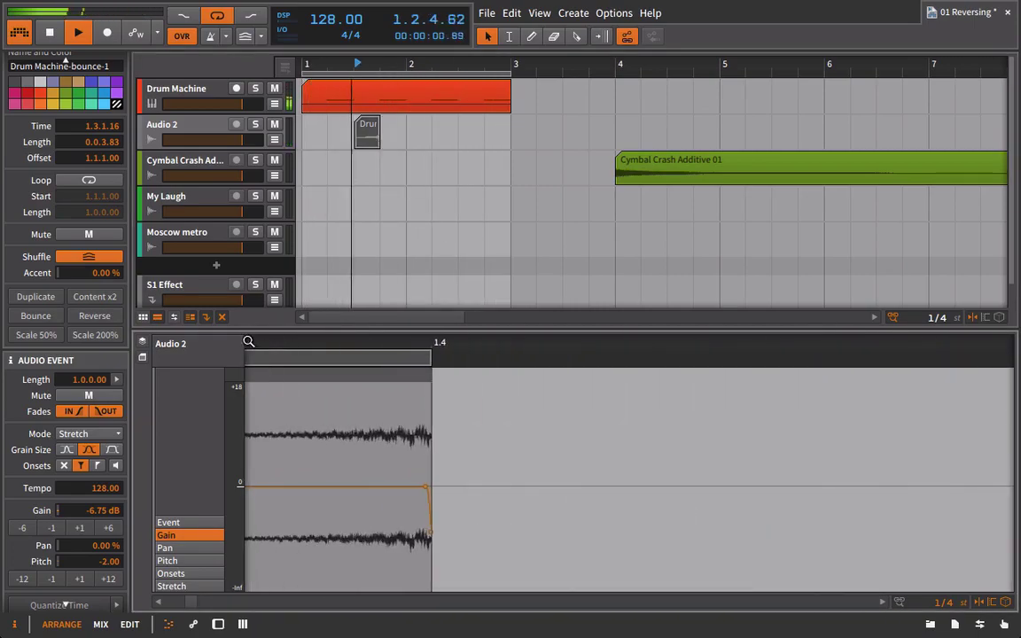
pyautogui.moveTo(433, 354); pyautogui.dragTo(585, 365)
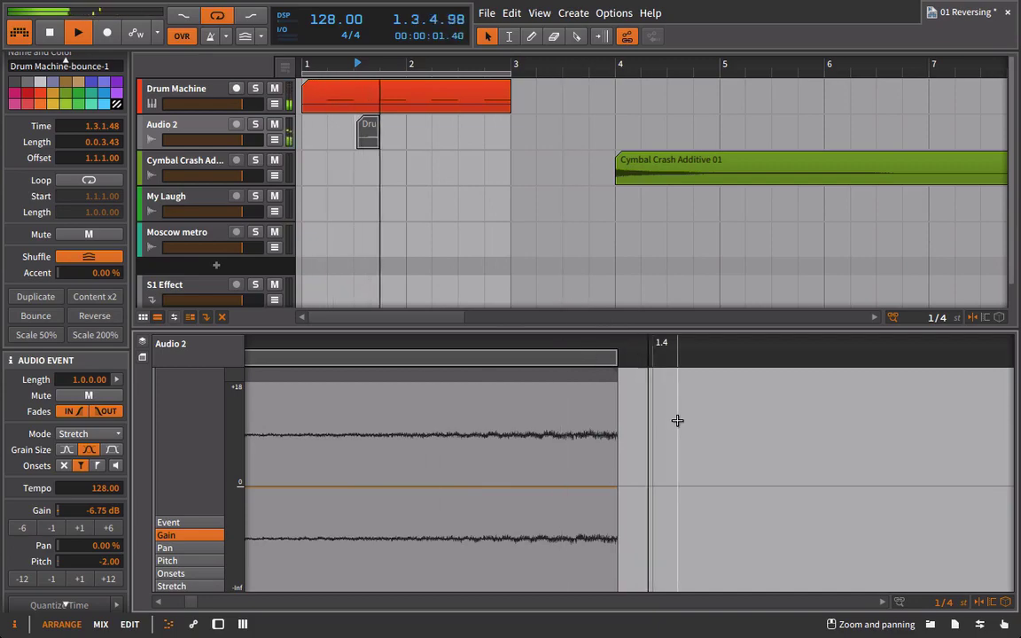
pyautogui.moveTo(550, 360); pyautogui.dragTo(415, 359)
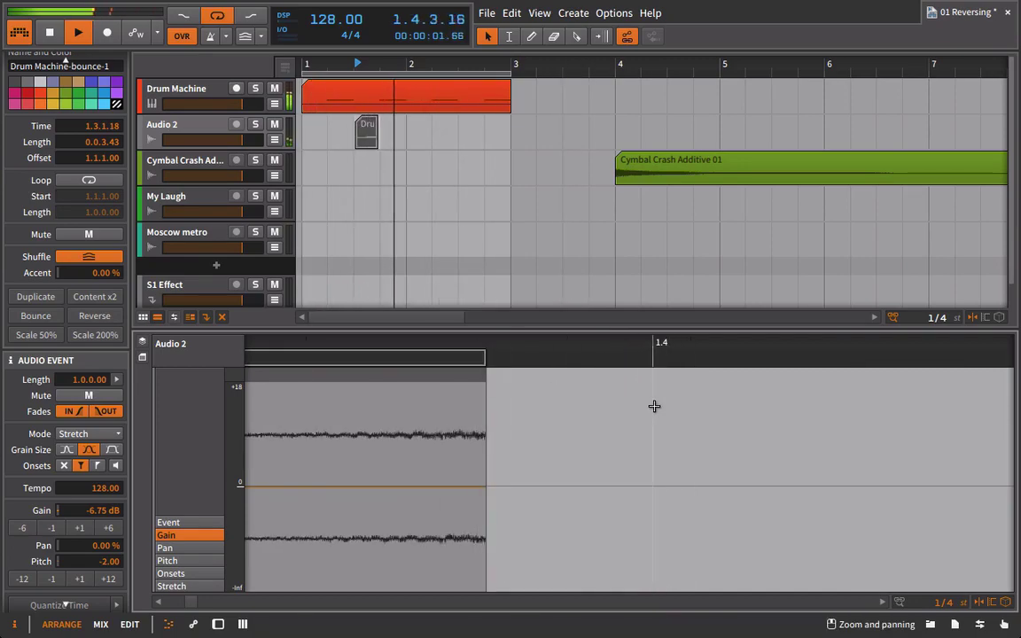
pyautogui.moveTo(595, 348); pyautogui.dragTo(670, 343)
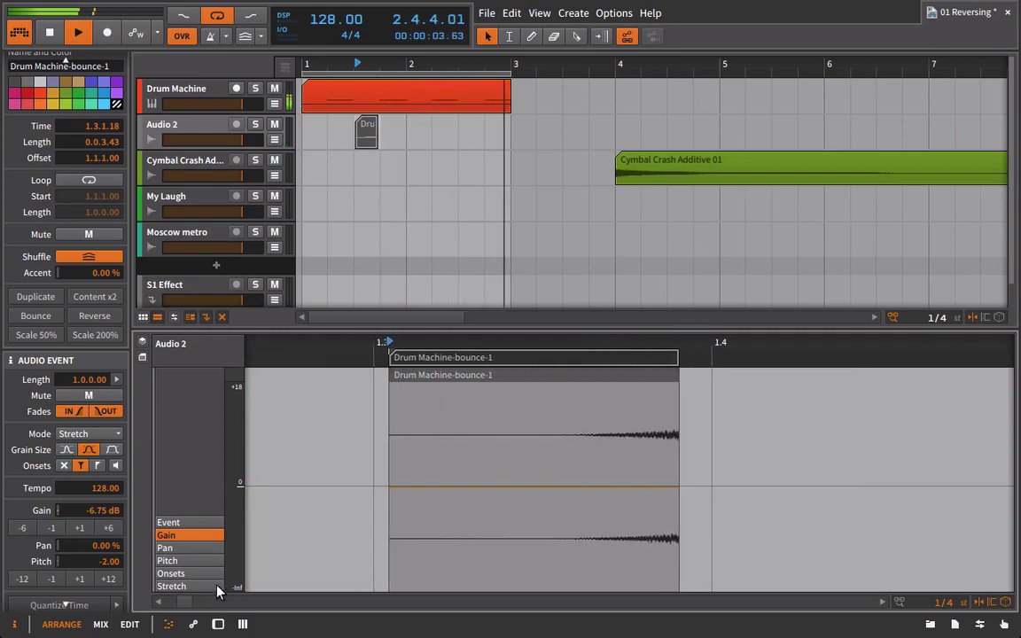
# Step: Shape a curved pitch rise over the last third of the reversed snare, from -2.00 up to 0 at the clip's end
pyautogui.click(203, 560)
pyautogui.scroll(3, 657, 531)
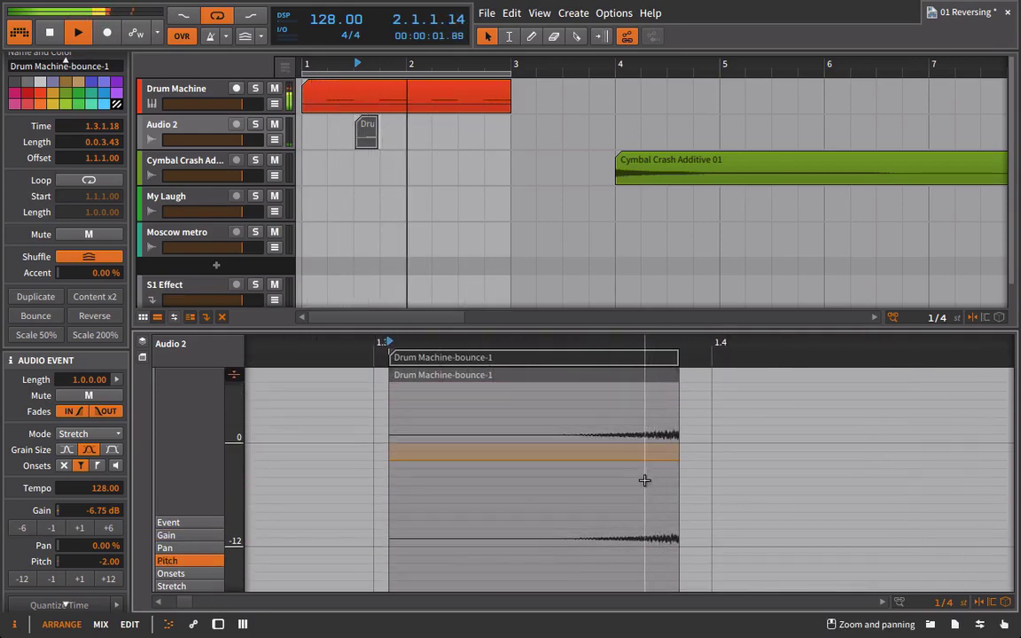
pyautogui.click(586, 459)
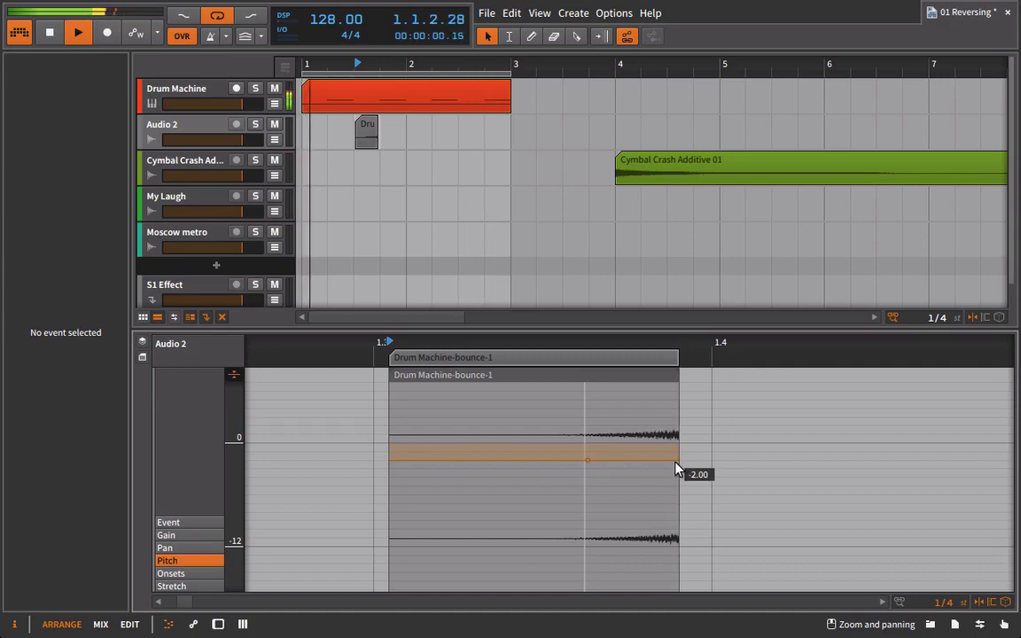
pyautogui.moveTo(677, 460); pyautogui.dragTo(684, 443)
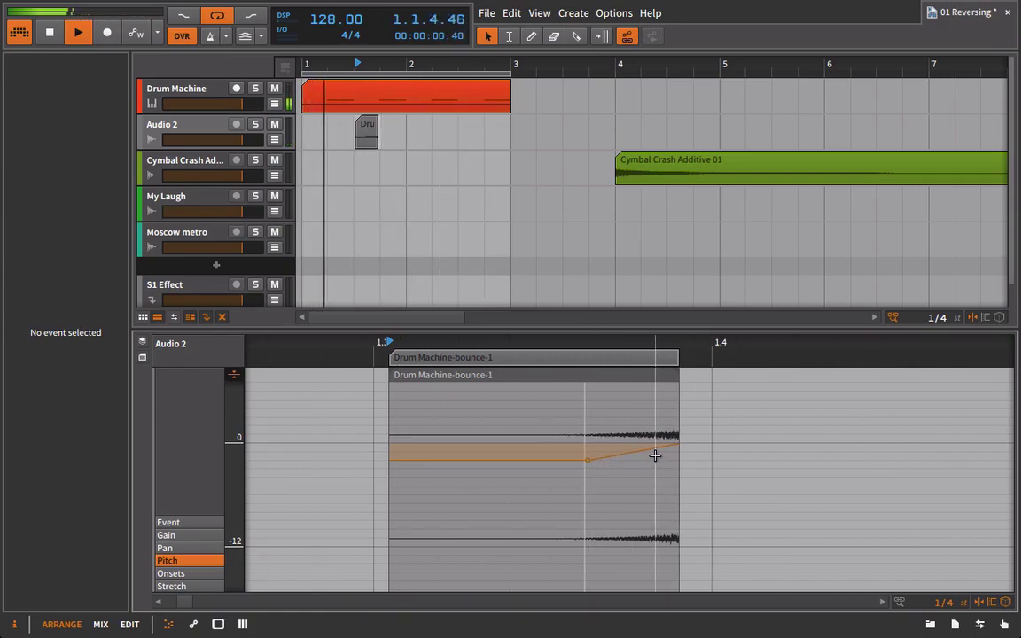
pyautogui.keyDown('alt'); pyautogui.moveTo(655, 452); pyautogui.dragTo(664, 492); pyautogui.keyUp('alt')
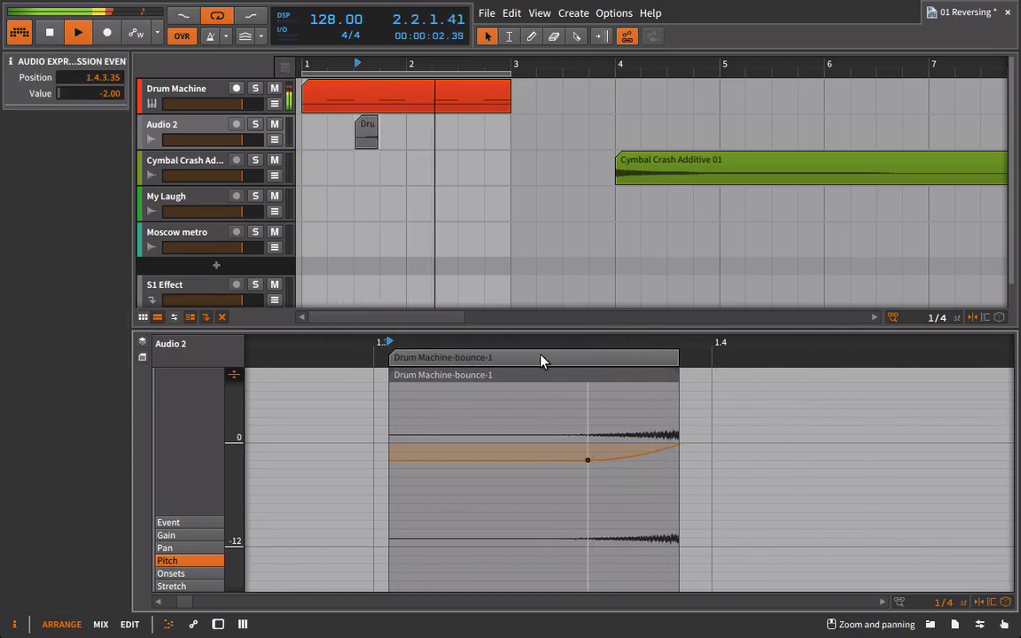
pyautogui.press('space')
# Step: Consolidate the reversed snare clip on Audio 2 and extend its start back to 1.3.1.00
pyautogui.moveTo(378, 63); pyautogui.dragTo(511, 72)
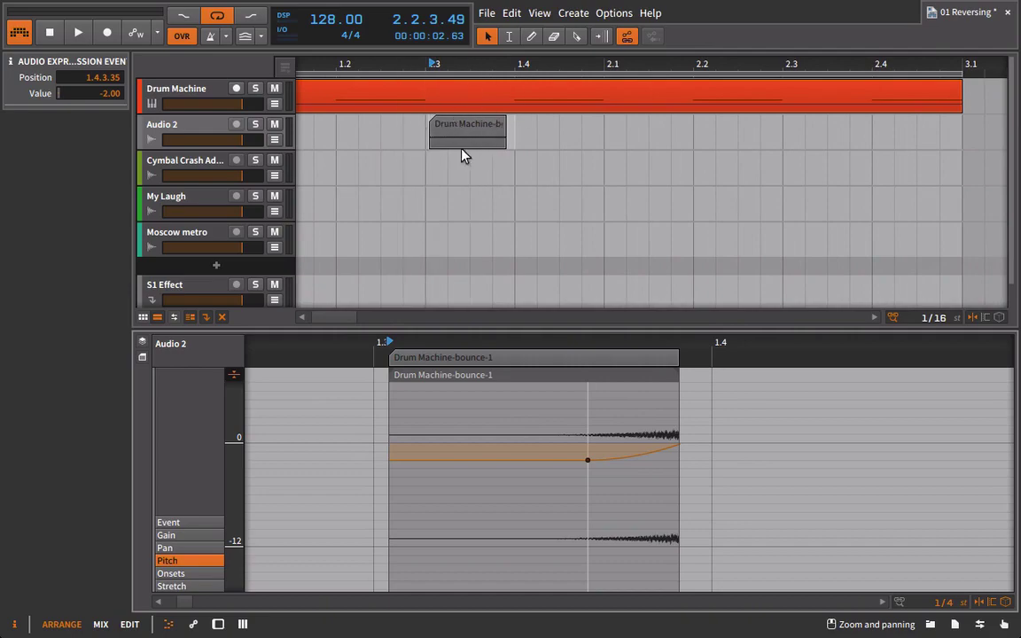
pyautogui.keyDown('ctrl'); pyautogui.keyDown('alt'); pyautogui.moveTo(462, 107); pyautogui.dragTo(283, 143); pyautogui.keyUp('alt'); pyautogui.keyUp('ctrl')
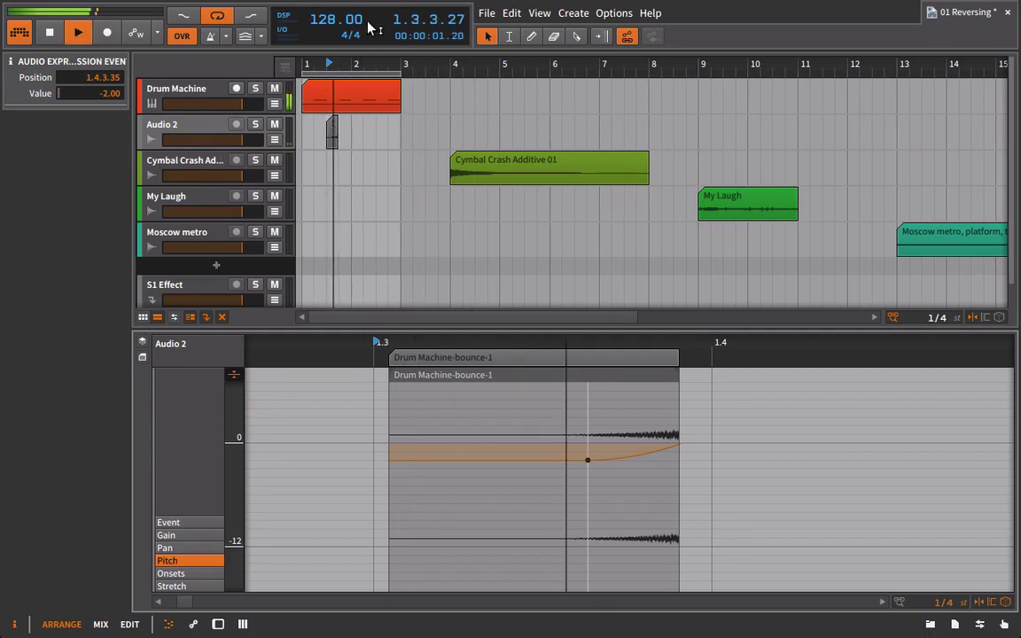
pyautogui.moveTo(333, 70); pyautogui.dragTo(443, 133)
pyautogui.click(494, 140)
pyautogui.rightClick(494, 140)
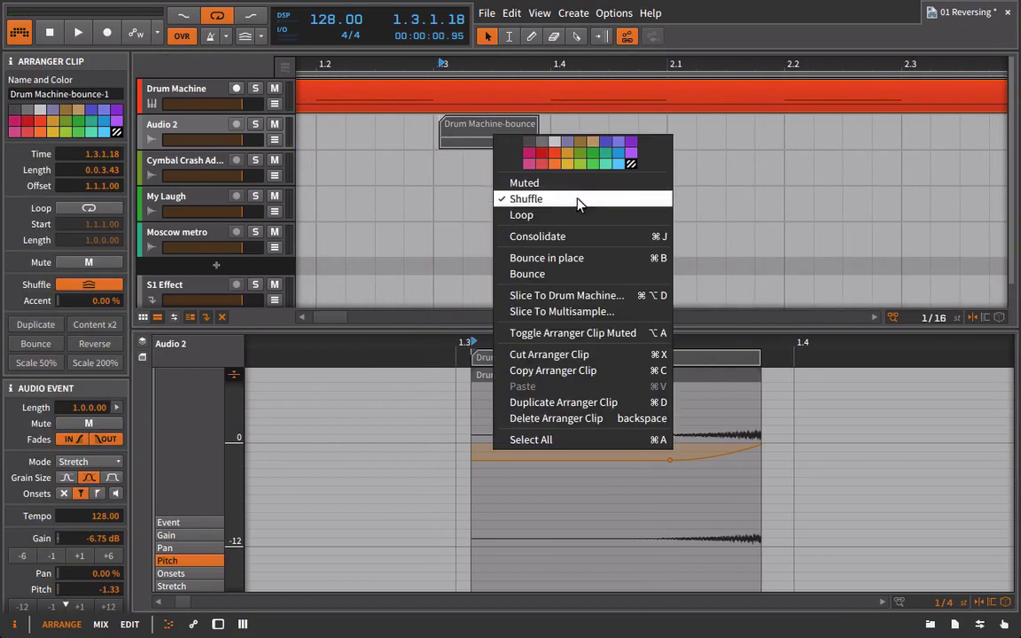
pyautogui.click(571, 237)
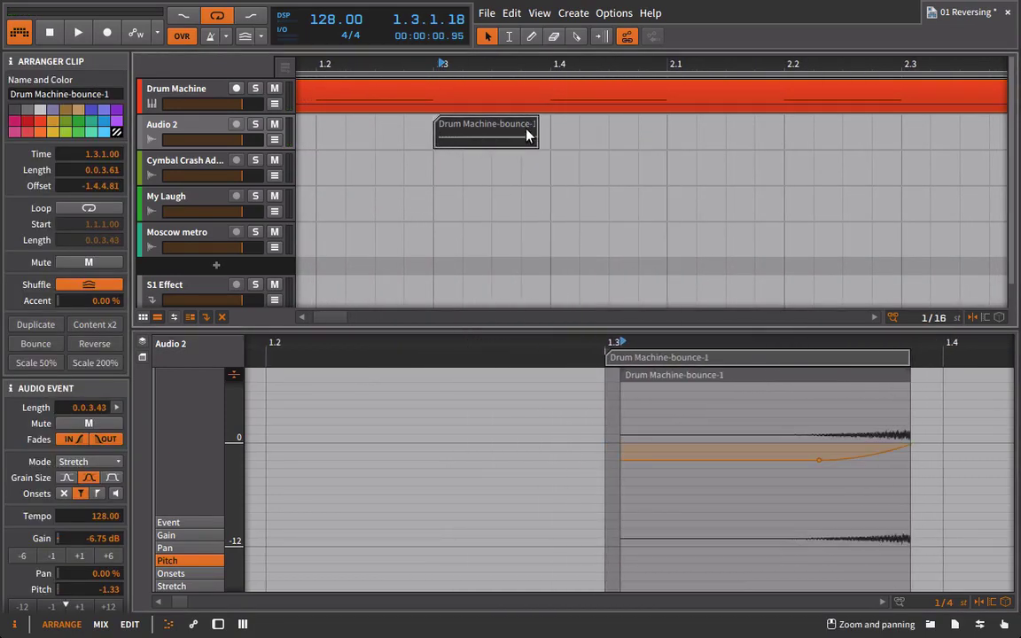
# Step: Extend the end of the reversed snare clip on Audio 2 to a length of 0.1.0.00
pyautogui.moveTo(537, 124); pyautogui.dragTo(549, 126)
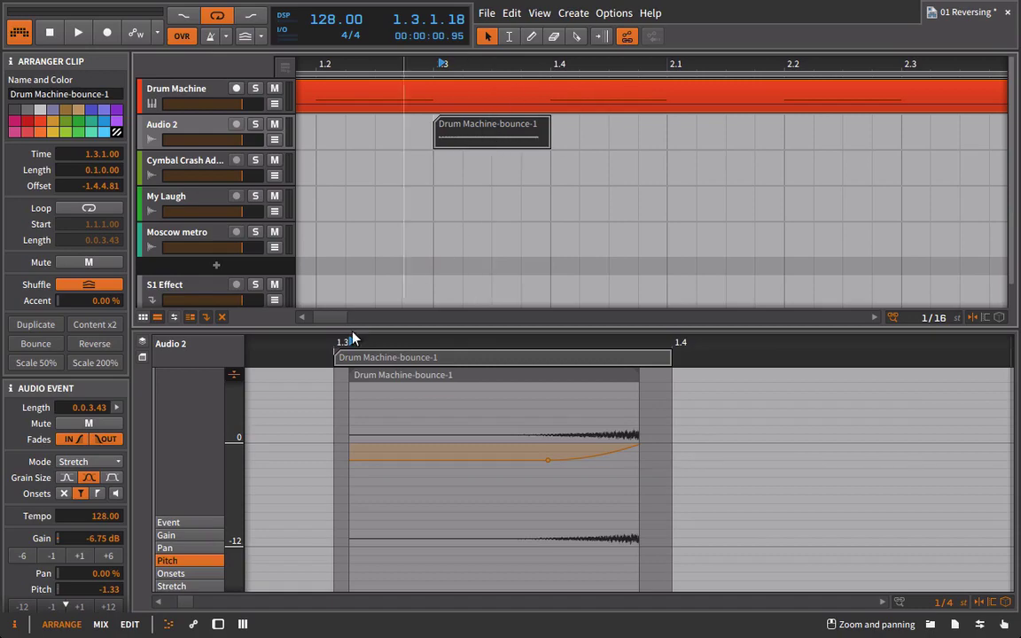
pyautogui.moveTo(329, 348); pyautogui.dragTo(329, 426)
pyautogui.moveTo(478, 61); pyautogui.dragTo(361, 5)
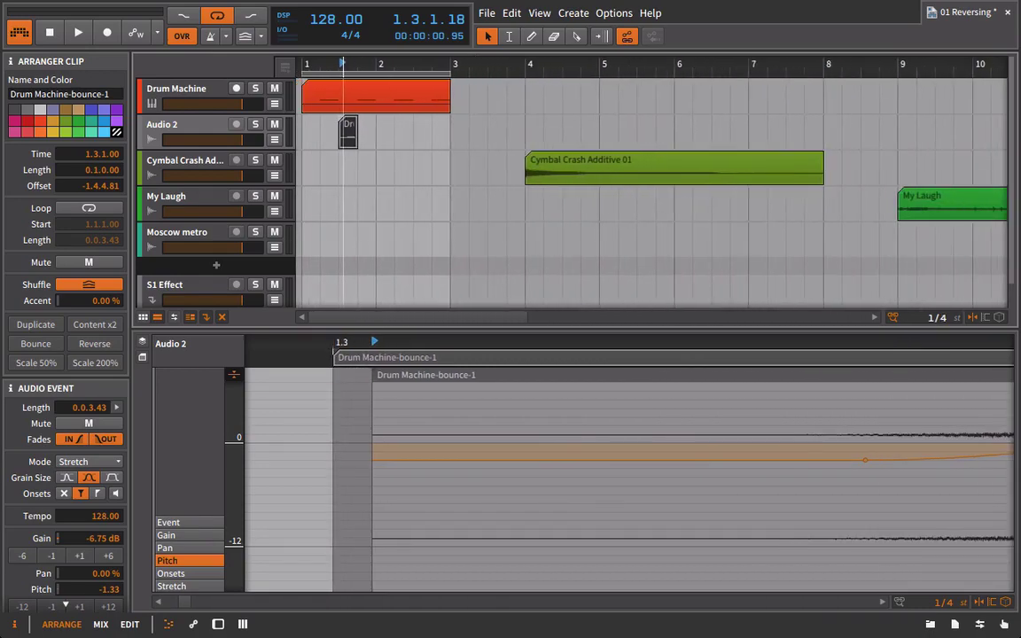
# Step: Duplicate the drum loop clip at bar 3 and copy the reversed snare clip to 3.3.1.00
pyautogui.click(418, 105)
pyautogui.hotkey('ctrl', 'd')
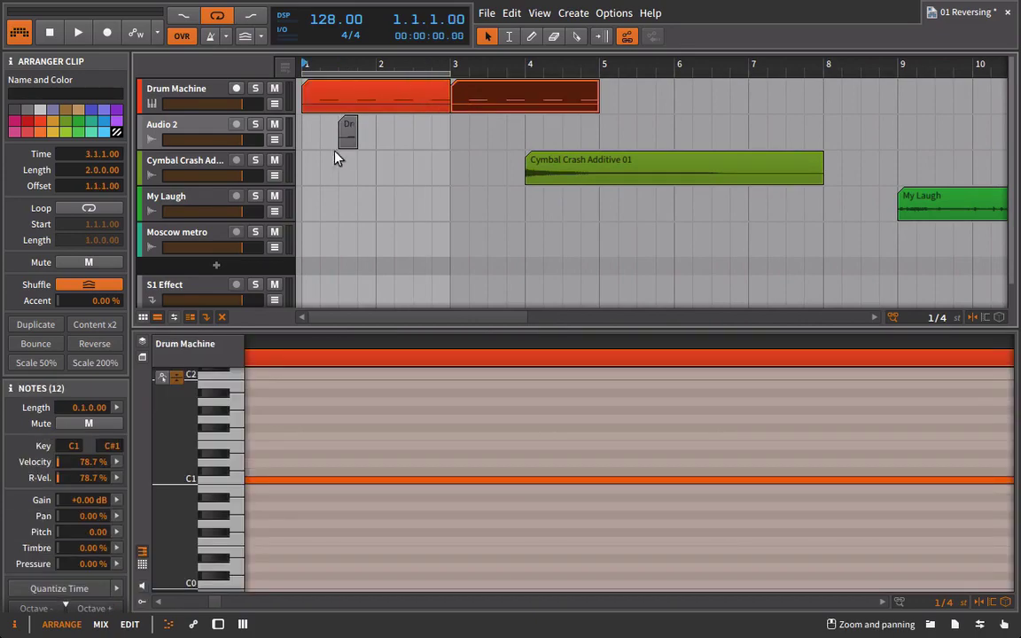
pyautogui.click(351, 135)
pyautogui.moveTo(351, 134); pyautogui.dragTo(500, 134)
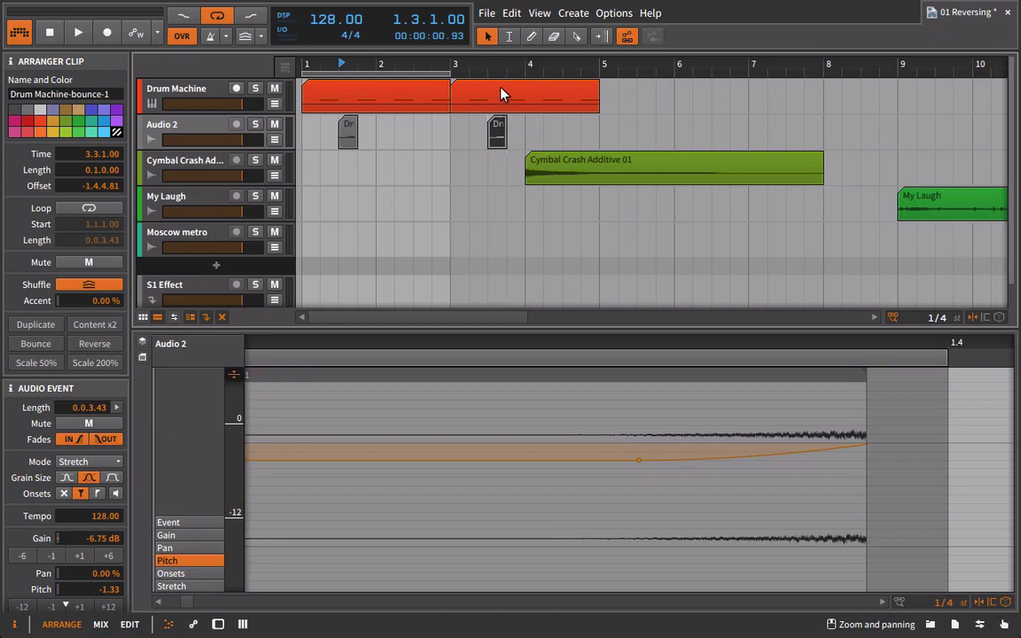
pyautogui.moveTo(507, 64); pyautogui.dragTo(544, 149)
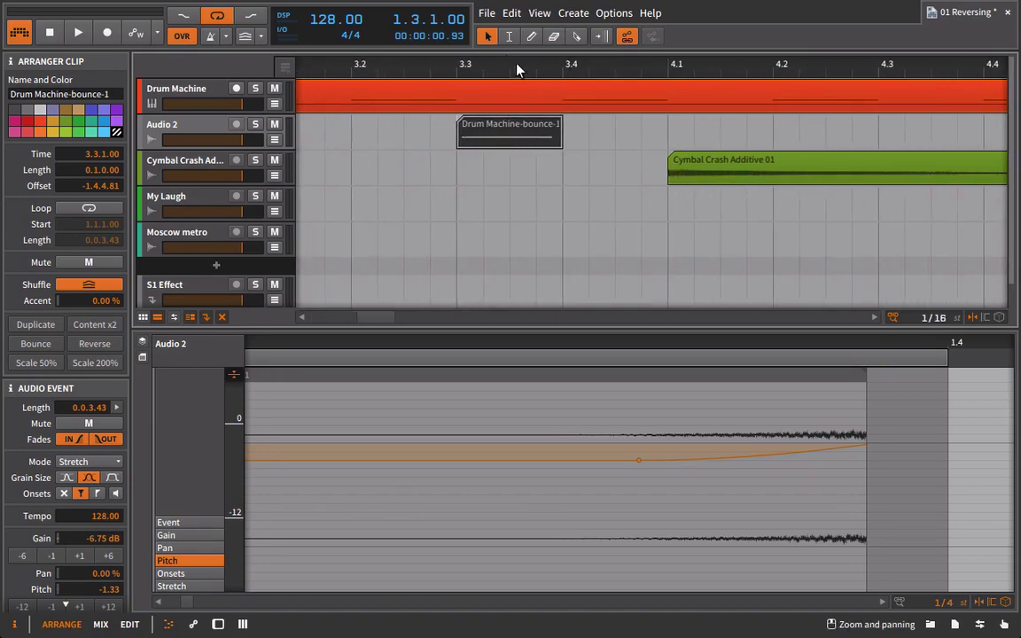
pyautogui.moveTo(508, 66); pyautogui.dragTo(448, 3)
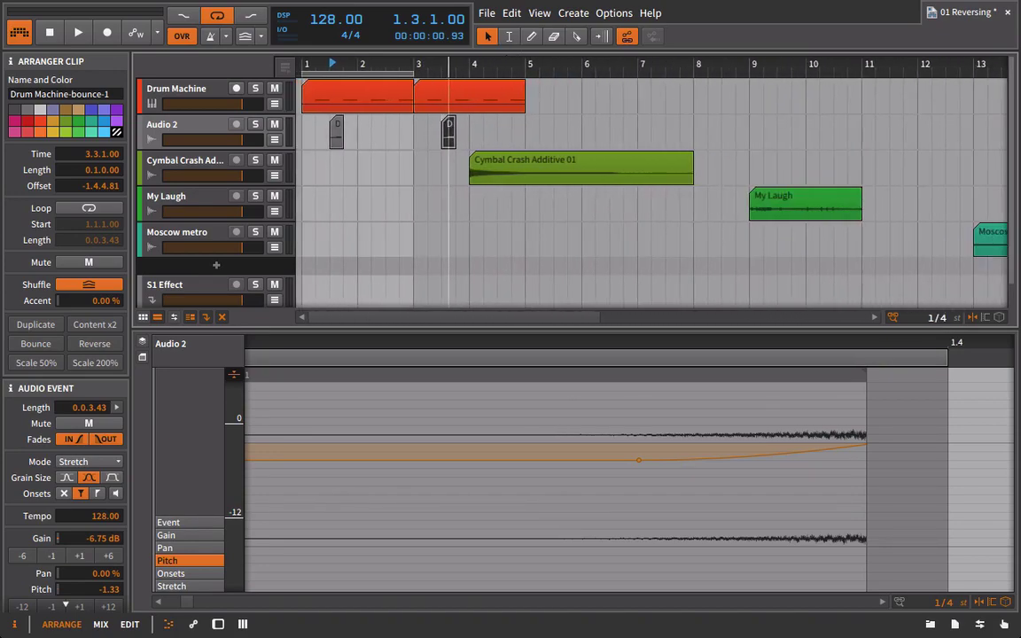
# Step: Delete the copied reversed snare clip and the duplicated drum clip at bar 3
pyautogui.press('Delete')
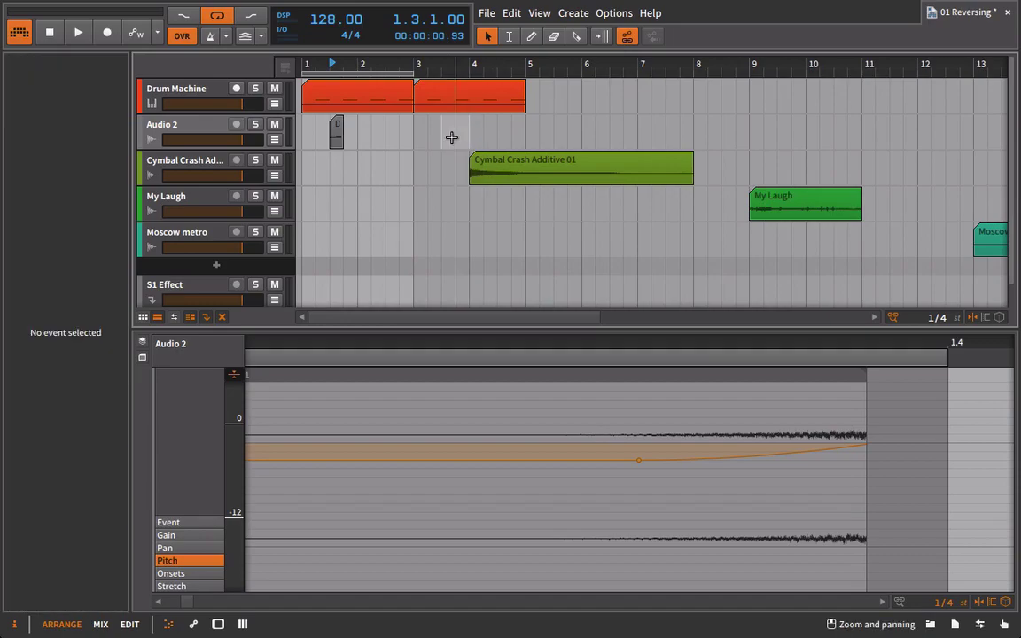
pyautogui.click(453, 107)
pyautogui.press('Delete')
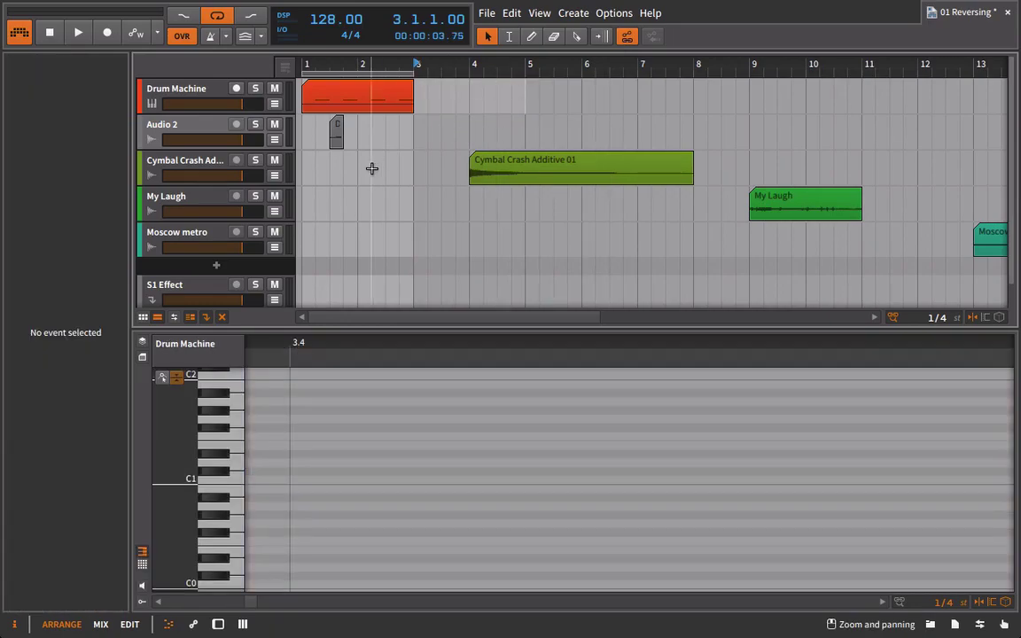
# Step: Move the drum loop clip to bar 5 together with the reversed snare clip beneath it
pyautogui.click(342, 89)
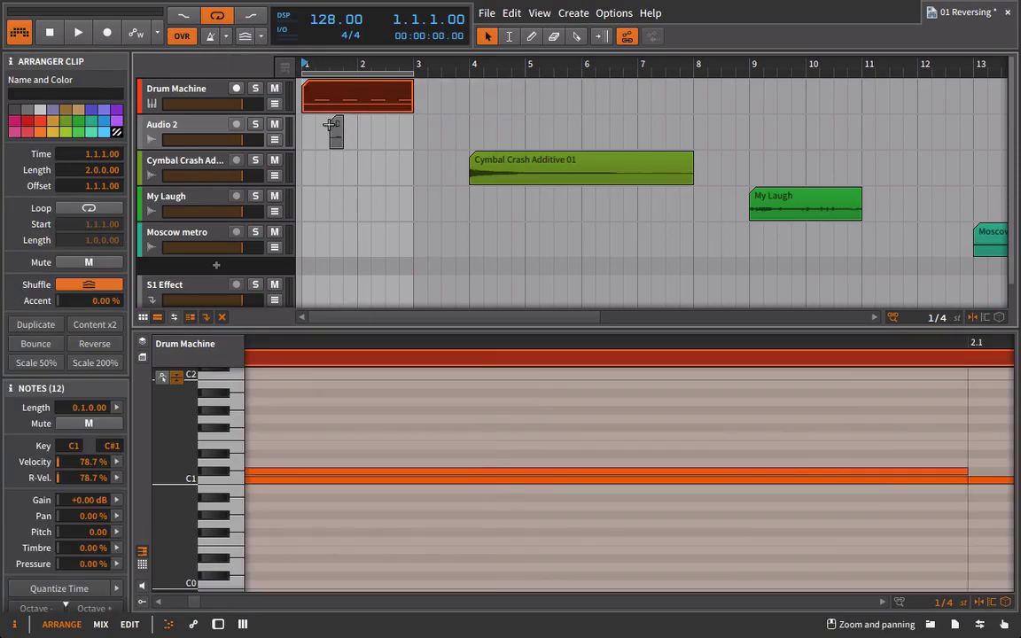
pyautogui.click(337, 137)
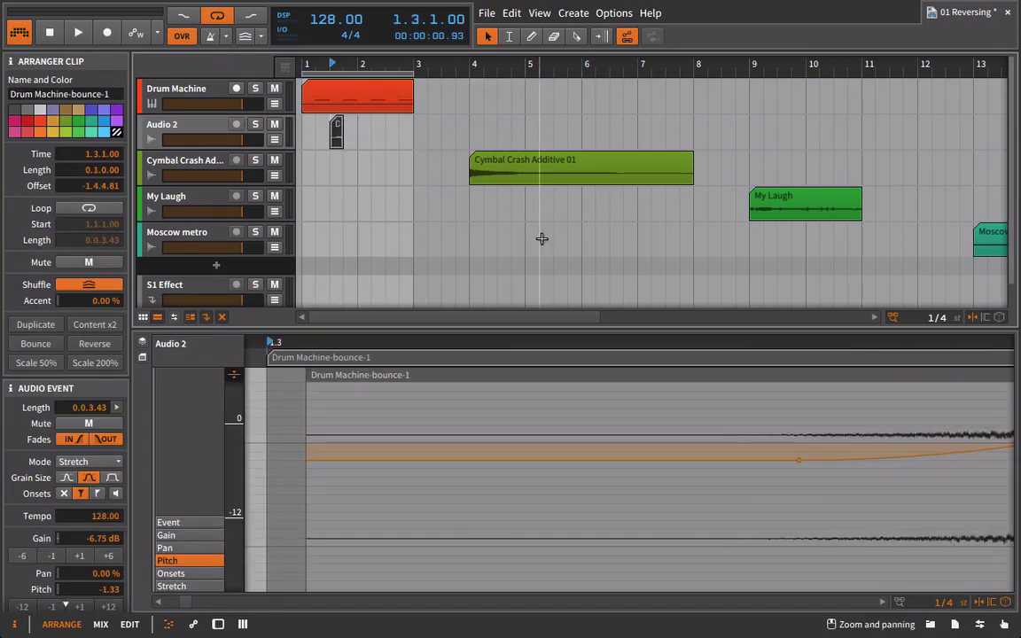
pyautogui.moveTo(472, 65); pyautogui.dragTo(413, 78)
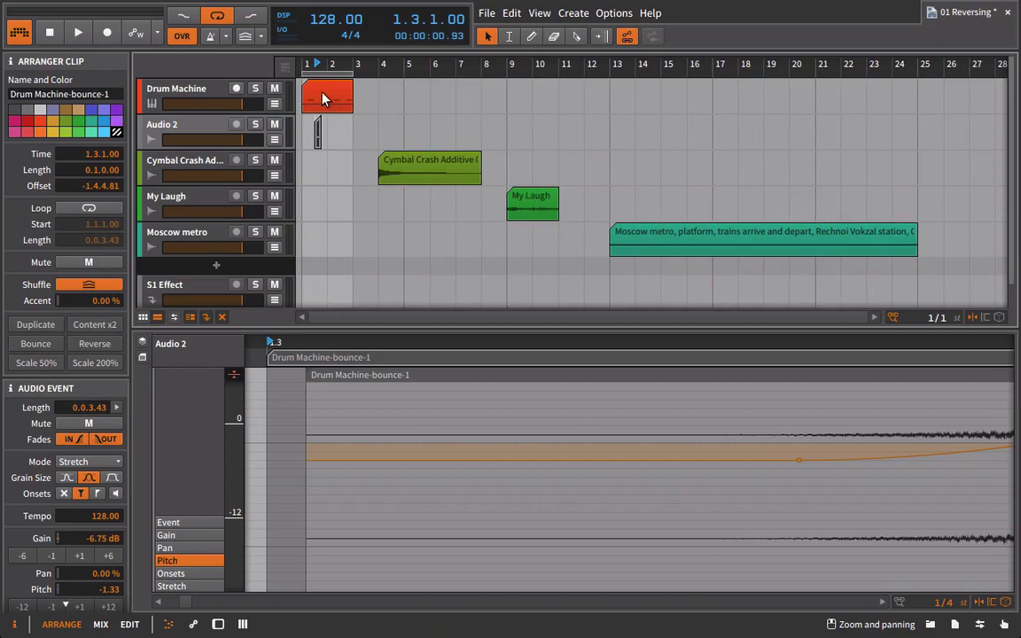
pyautogui.moveTo(323, 99); pyautogui.dragTo(432, 102)
pyautogui.moveTo(341, 66); pyautogui.dragTo(674, 136)
# Step: Solo the cymbal crash track and listen to its clip from 4.1.1.00
pyautogui.click(598, 169)
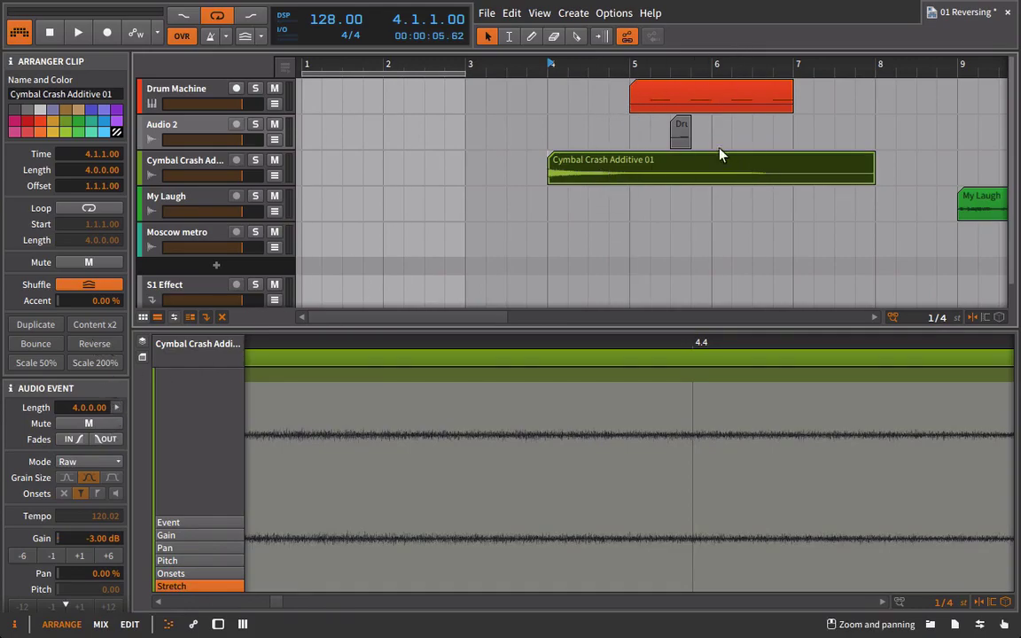
pyautogui.hscroll(4, 613, 408)
pyautogui.moveTo(565, 351); pyautogui.dragTo(476, 291)
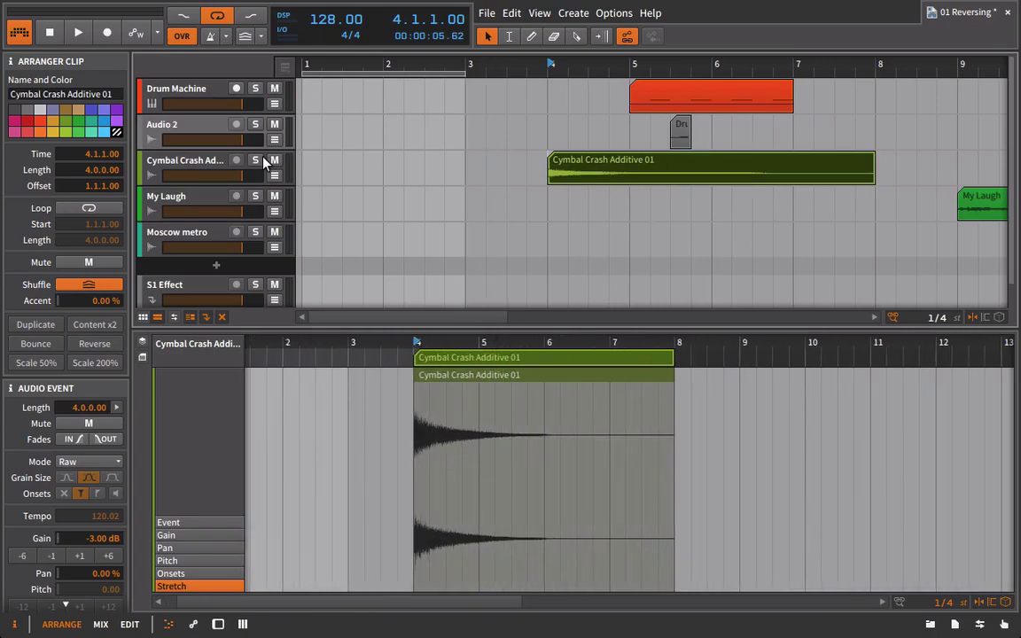
pyautogui.press('space')
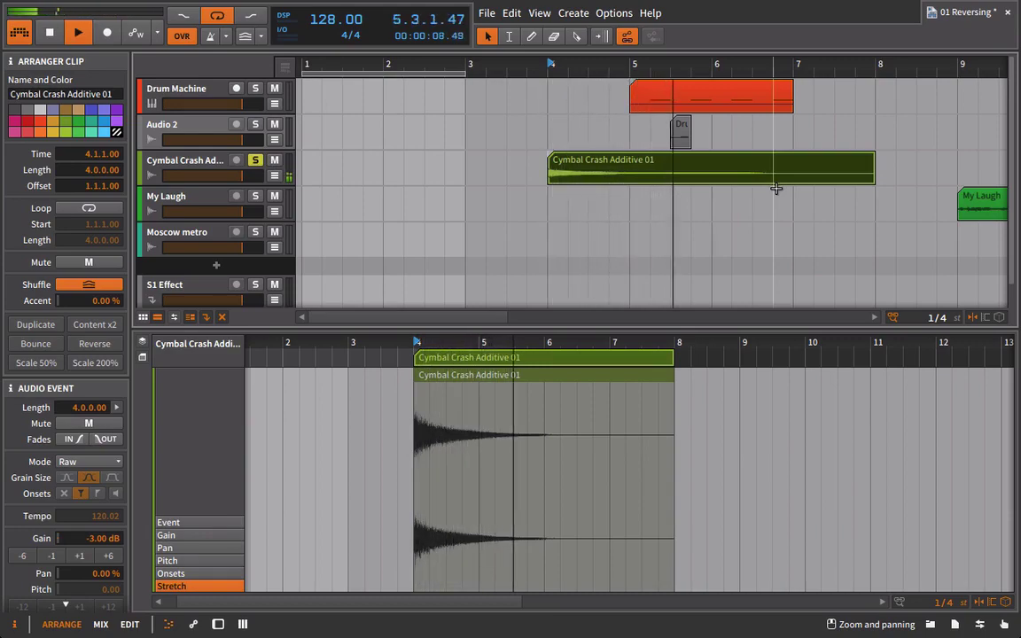
pyautogui.press('space')
# Step: Reverse the Cymbal Crash Additive 01 clip and move its start to 1.1.1.00
pyautogui.click(96, 344)
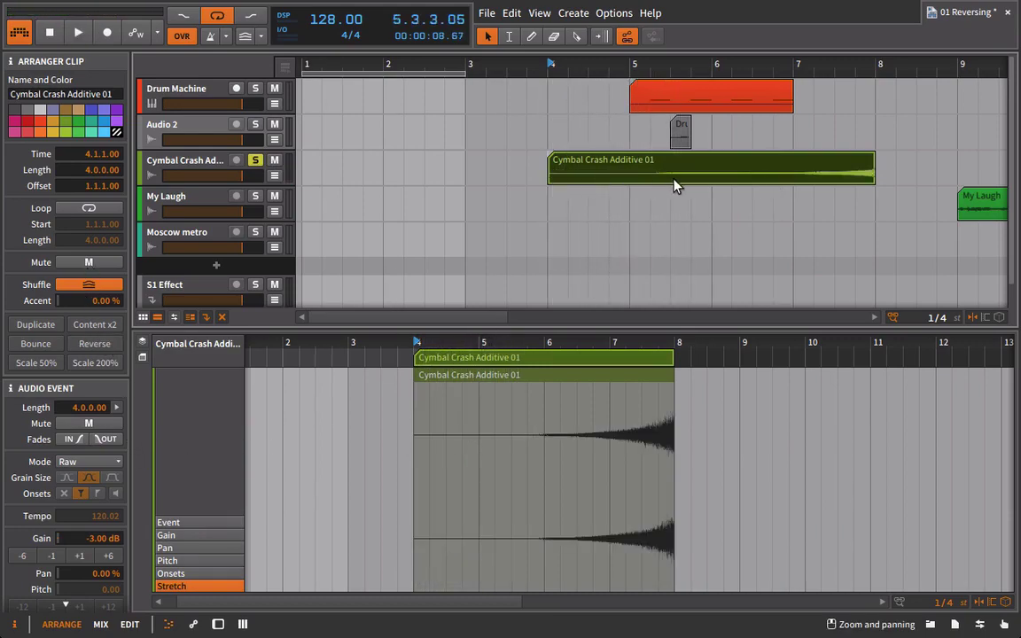
pyautogui.moveTo(673, 184); pyautogui.dragTo(421, 174)
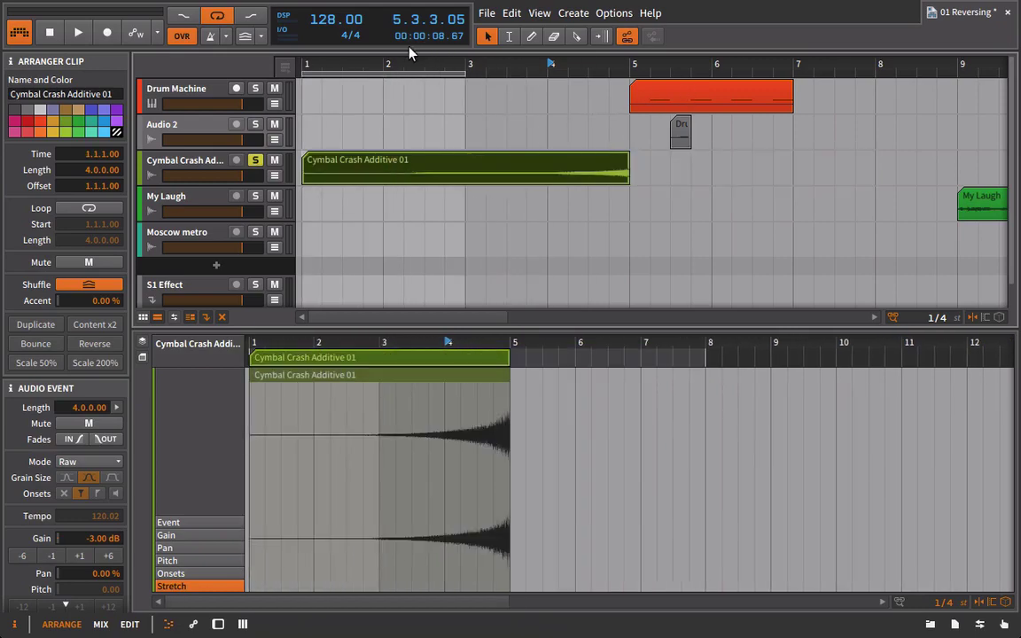
pyautogui.moveTo(337, 71); pyautogui.dragTo(332, 64)
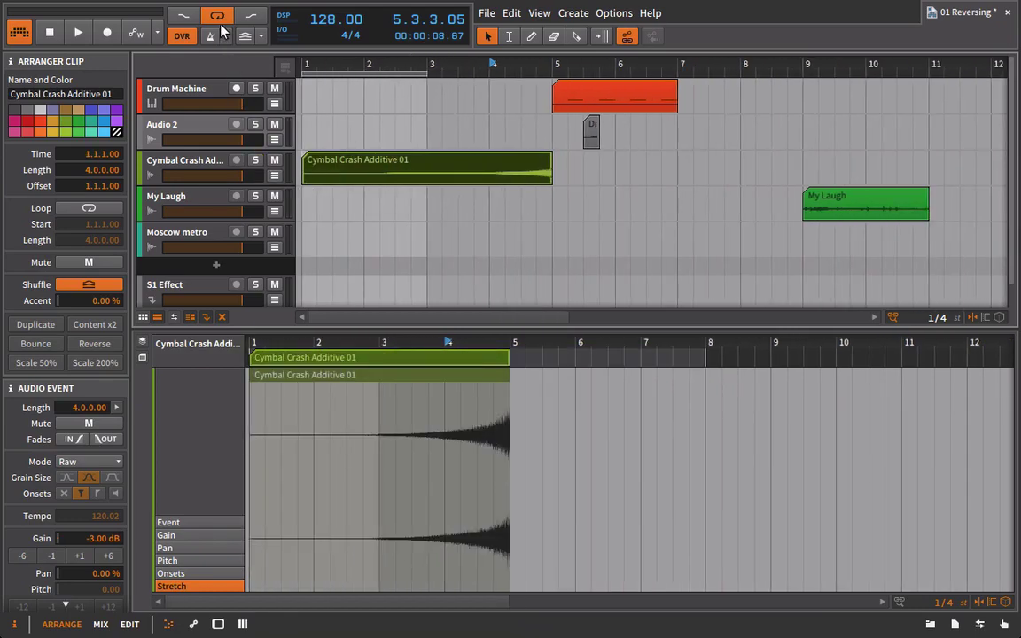
# Step: Play the reversed crash into the drum loop with looping and solo off, and lower the crash track's volume
pyautogui.doubleClick(377, 65)
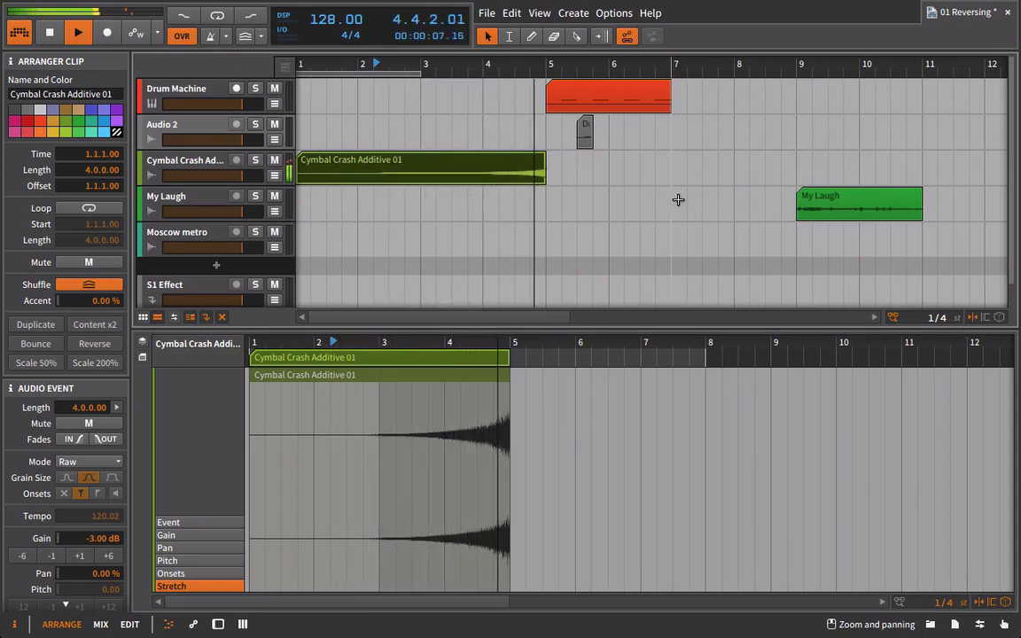
pyautogui.click(515, 166)
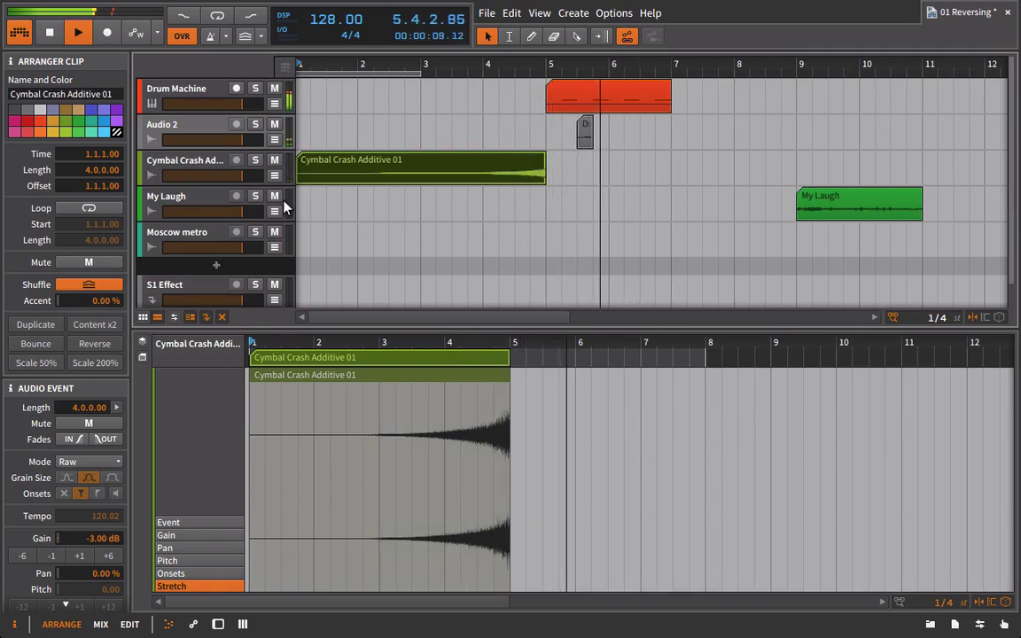
pyautogui.moveTo(242, 175); pyautogui.dragTo(224, 176)
pyautogui.press('space')
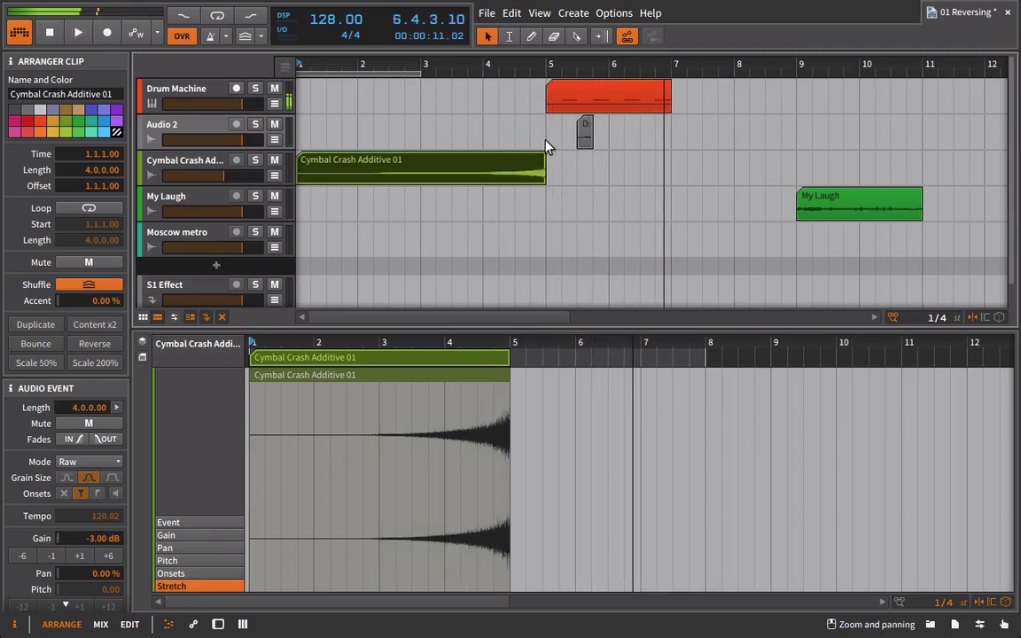
# Step: Play the transition from bar 4 and reduce the reversed crash event's gain to -6.00 dB
pyautogui.click(483, 68)
pyautogui.press('space')
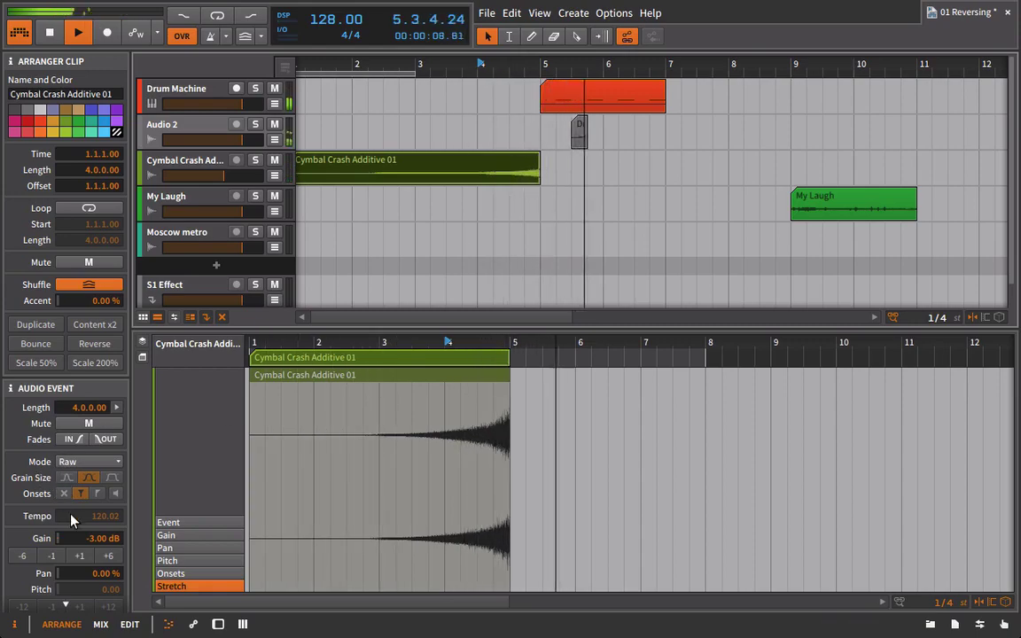
pyautogui.click(290, 373)
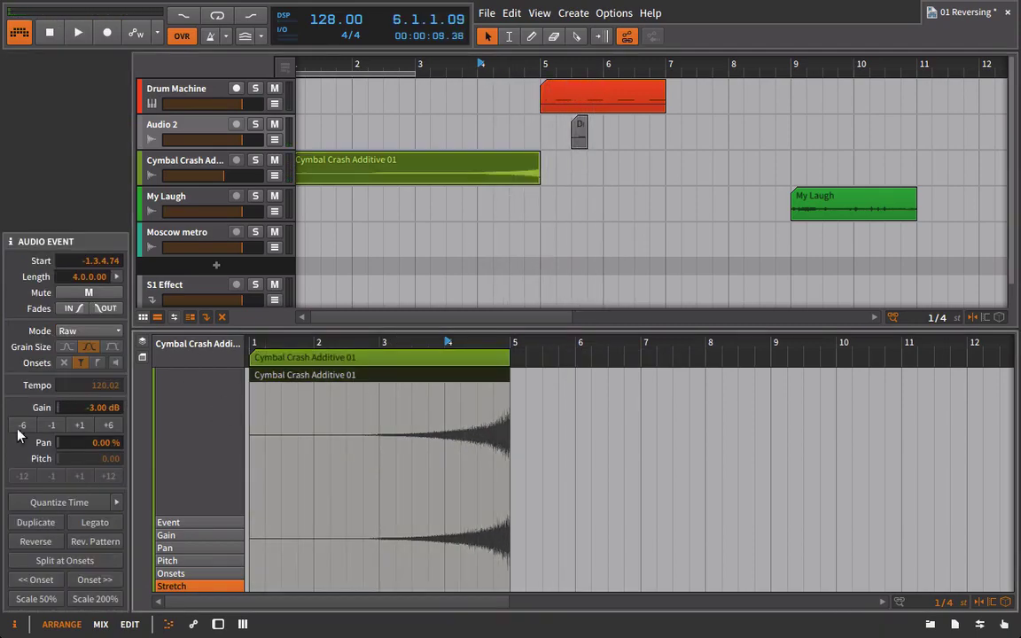
pyautogui.click(46, 425)
pyautogui.click(50, 425)
pyautogui.click(51, 425)
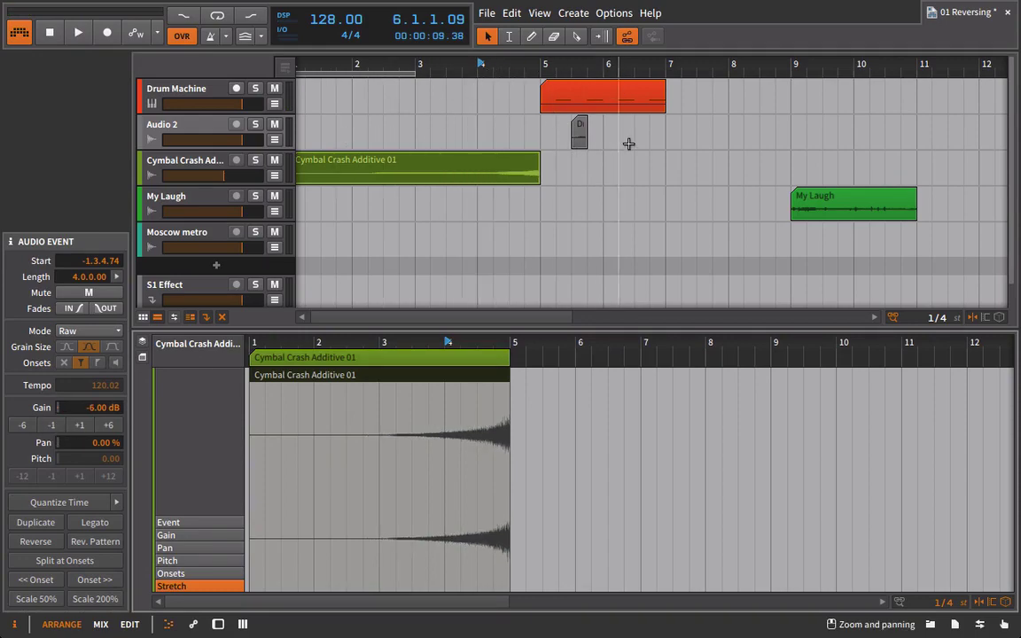
# Step: Move the My Laugh clip to start at 5.2.1.00 and play its track soloed
pyautogui.moveTo(766, 67); pyautogui.dragTo(606, 131)
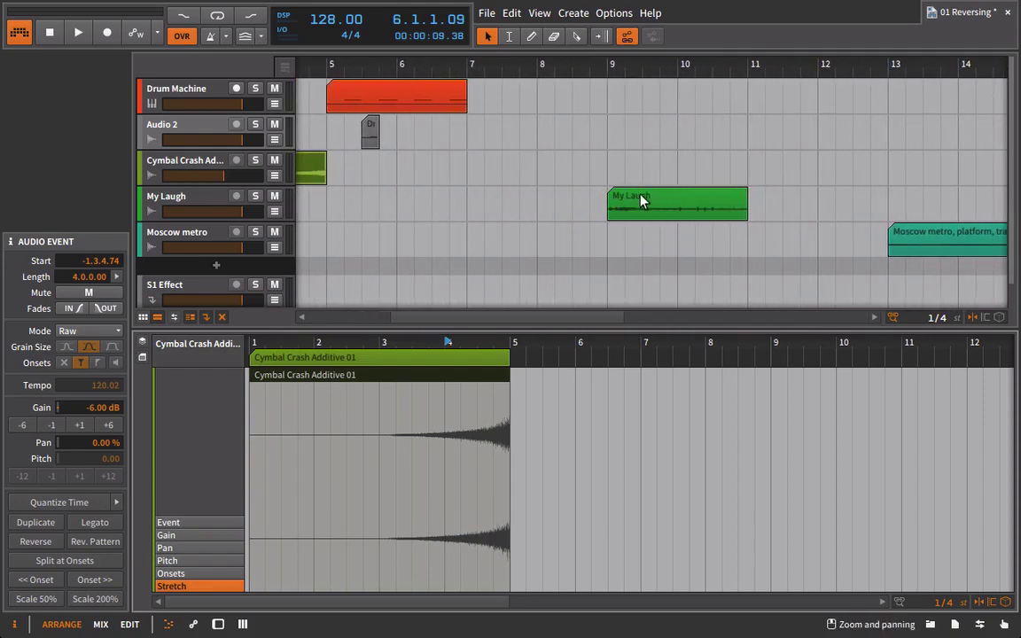
pyautogui.moveTo(642, 200); pyautogui.dragTo(381, 204)
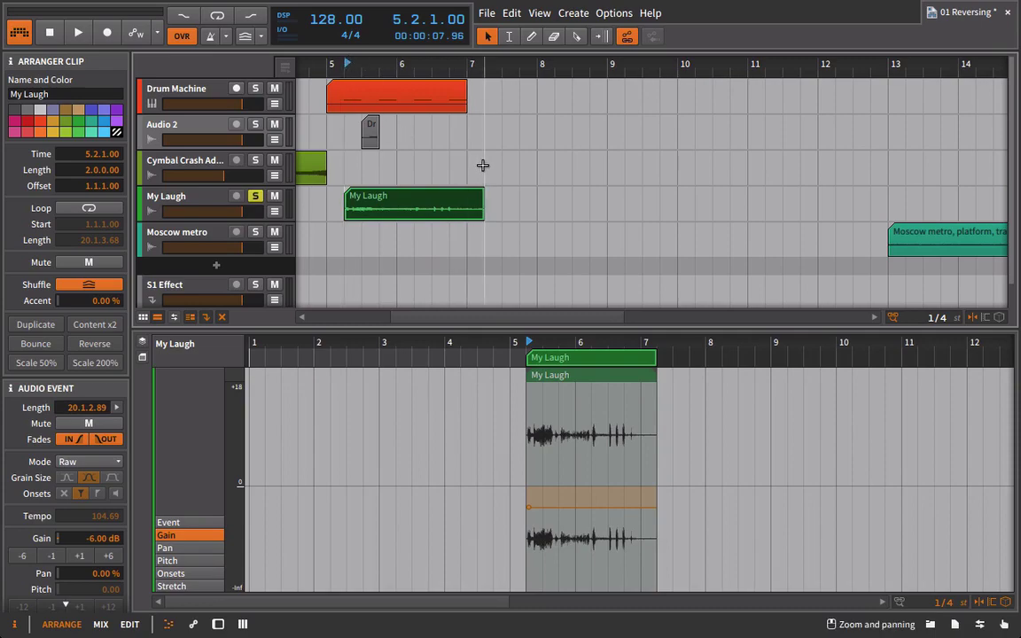
pyautogui.press('space')
pyautogui.press('space')
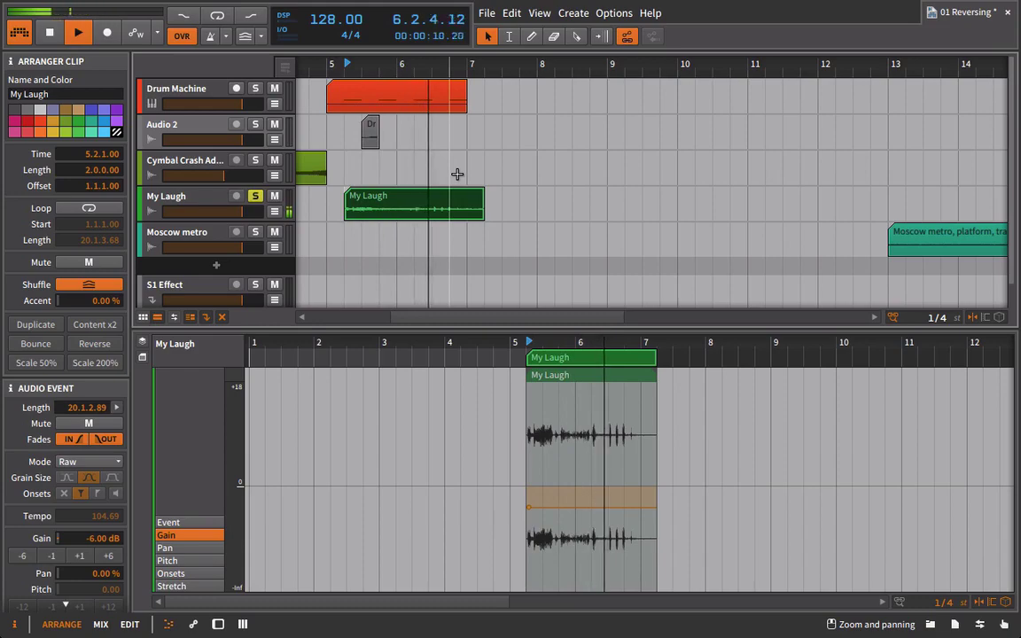
pyautogui.press('space')
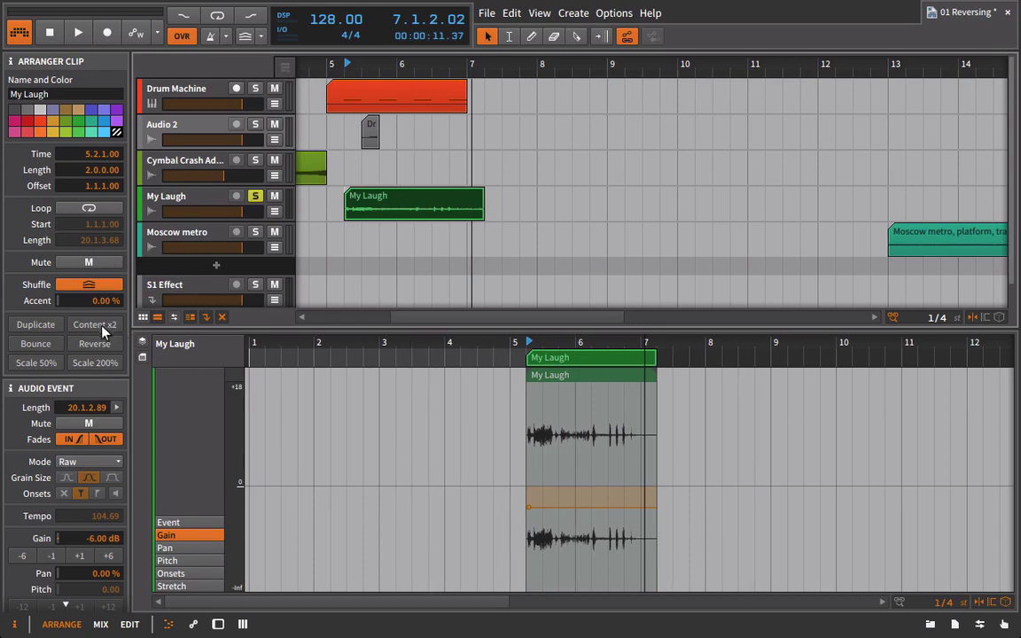
# Step: Reverse the My Laugh clip and listen to it soloed from 5.2.1.00
pyautogui.click(103, 350)
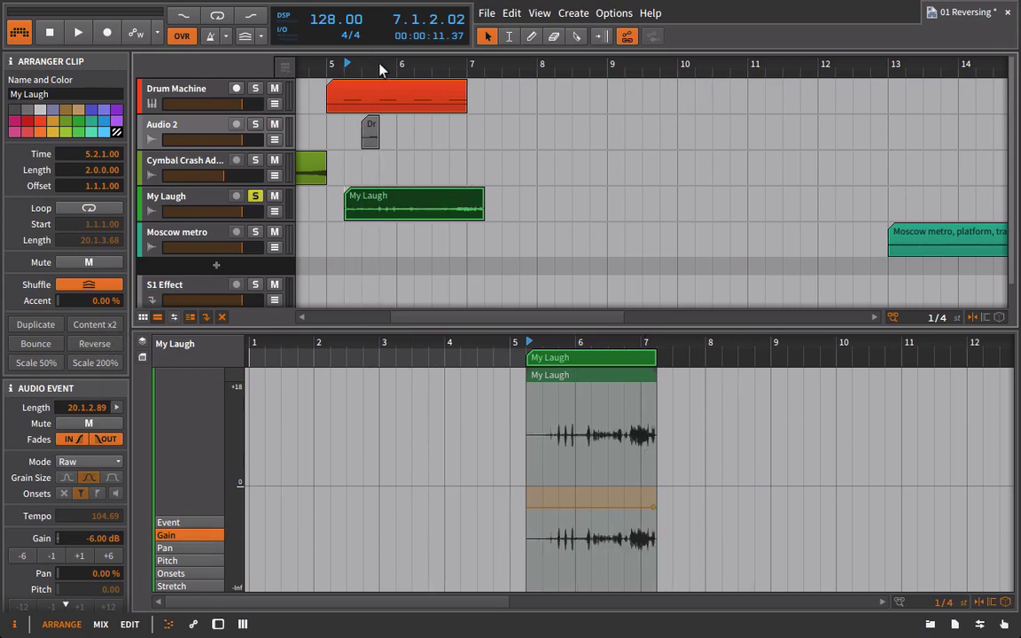
pyautogui.press('space')
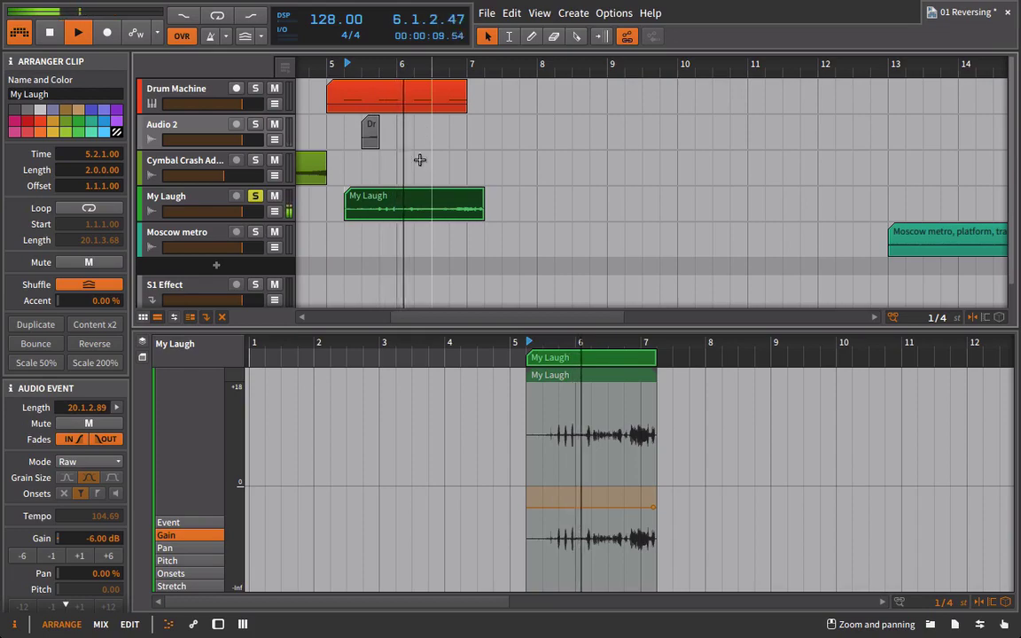
pyautogui.moveTo(403, 55); pyautogui.dragTo(630, 195)
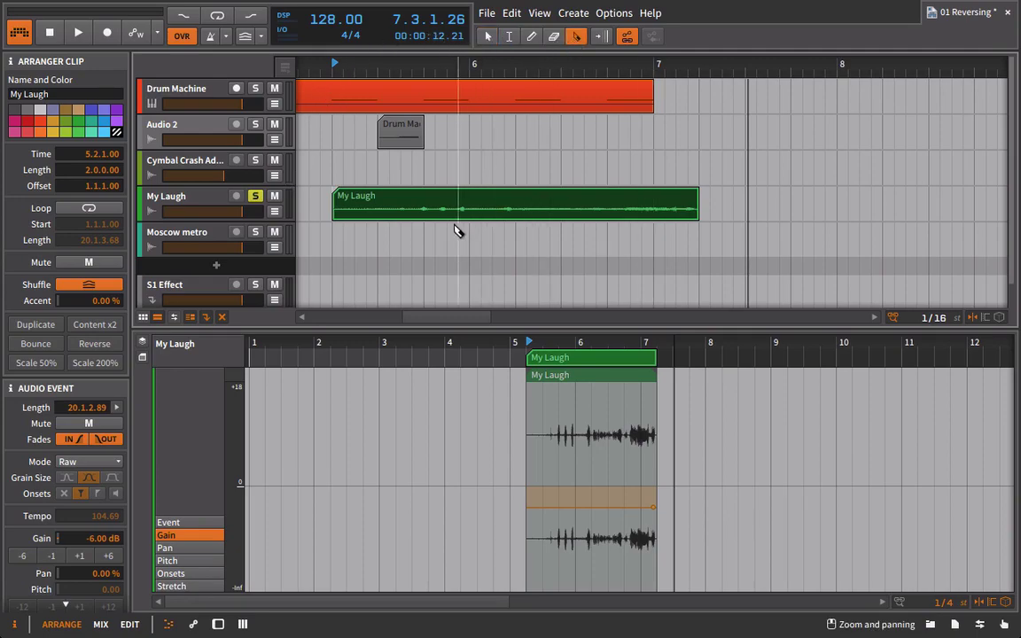
# Step: Split the reversed My Laugh clip at 5.3.4.00 and 6.1.3.00, auditioning the section from the first cut
pyautogui.hotkey('ctrl', 'e')
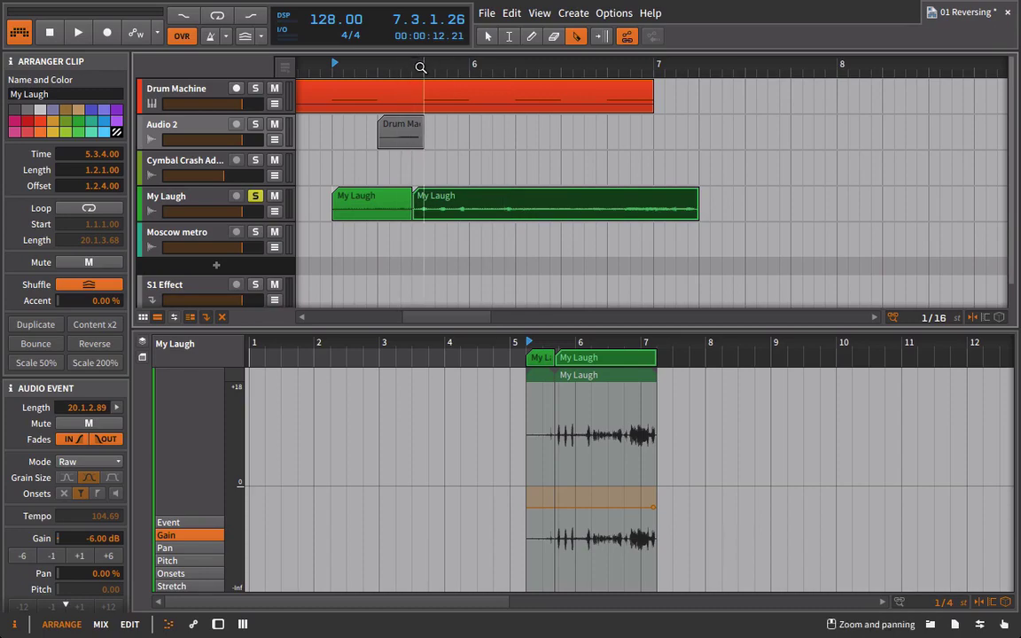
pyautogui.click(421, 67)
pyautogui.press('space')
pyautogui.press('space')
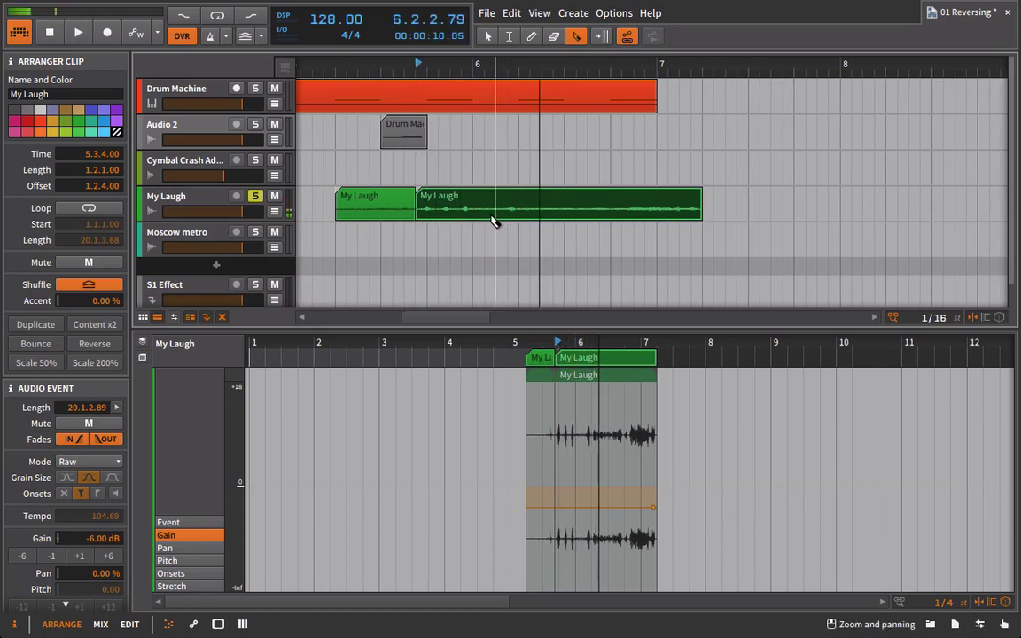
pyautogui.click(495, 222)
pyautogui.press('F1')
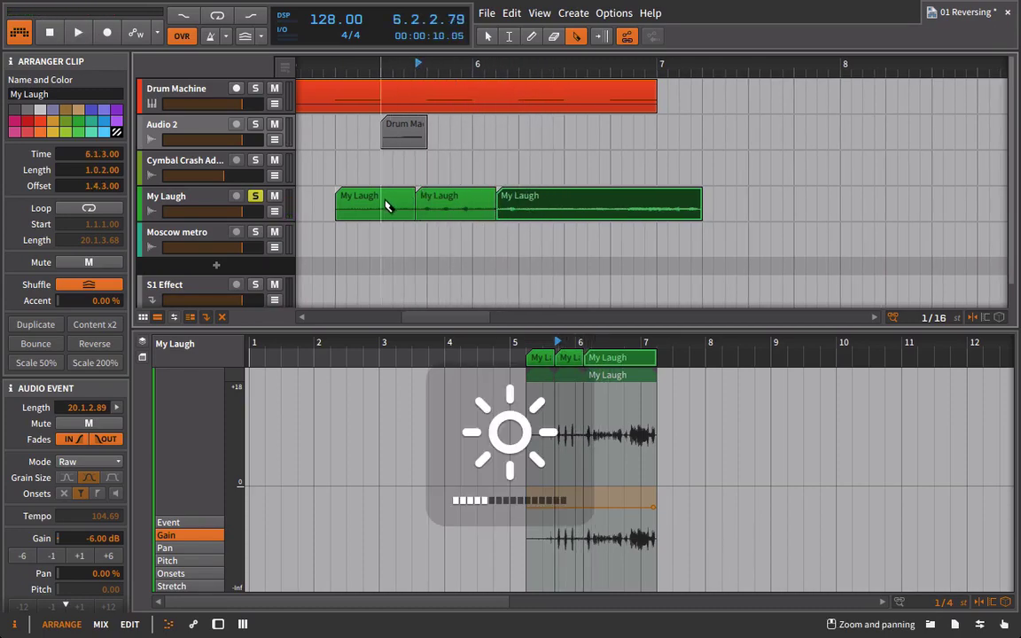
# Step: Delete the first and last pieces of the reversed My Laugh clip, keeping only the middle section
pyautogui.click(387, 206)
pyautogui.press('Delete')
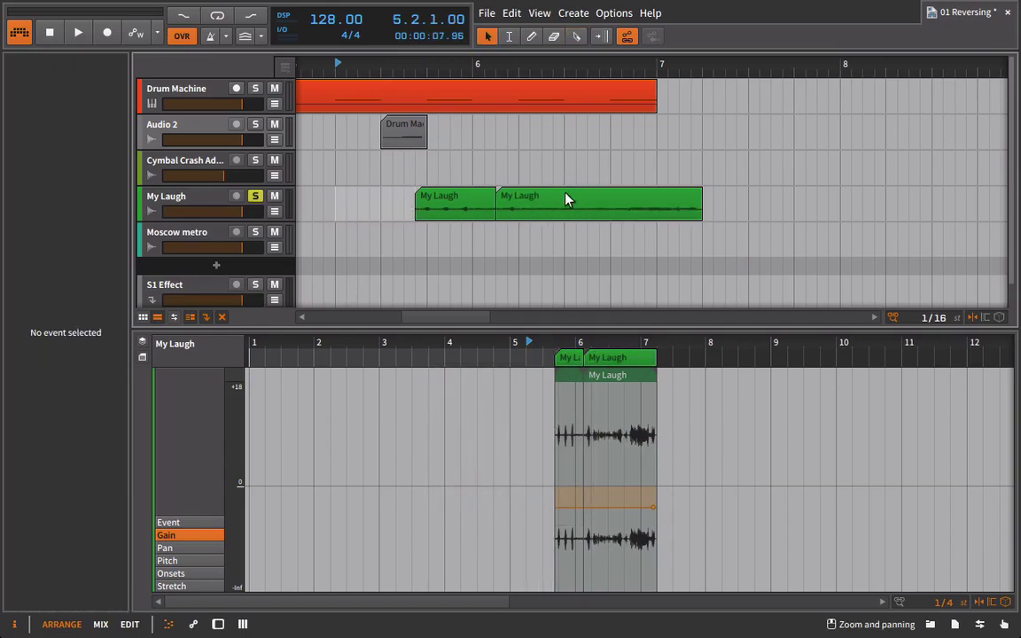
pyautogui.click(567, 198)
pyautogui.press('Delete')
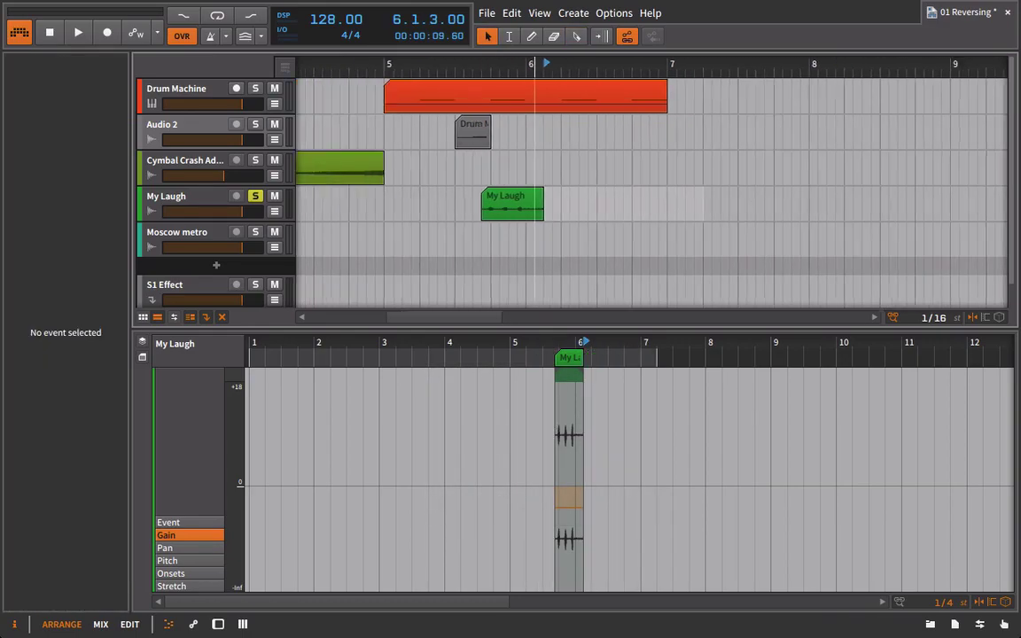
# Step: Nudge the reversed My Laugh clip slightly later to start at 5.3.4.10
pyautogui.scroll(5, 520, 205)
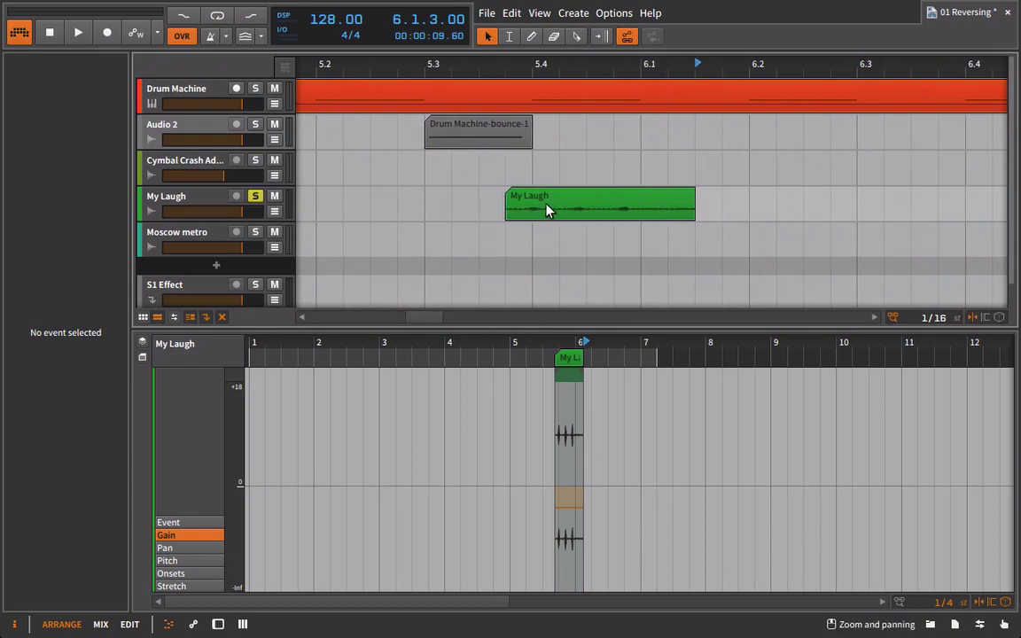
pyautogui.moveTo(547, 210)
pyautogui.mouseDown()
pyautogui.moveTo(579, 215)
pyautogui.moveTo(561, 218)
pyautogui.moveTo(545, 204)
pyautogui.mouseUp()
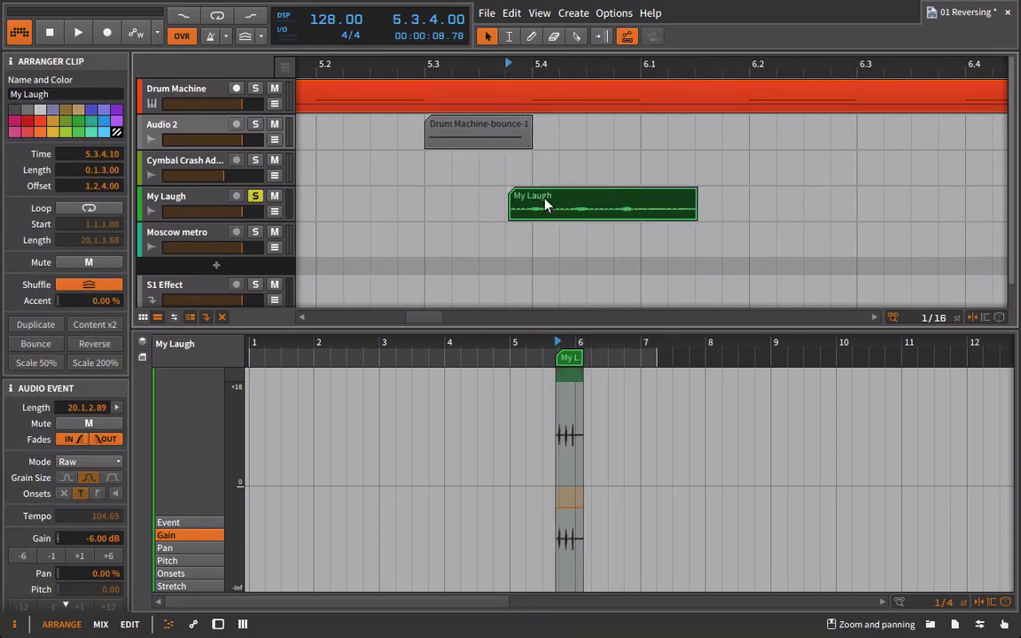
pyautogui.moveTo(466, 62); pyautogui.dragTo(472, 18)
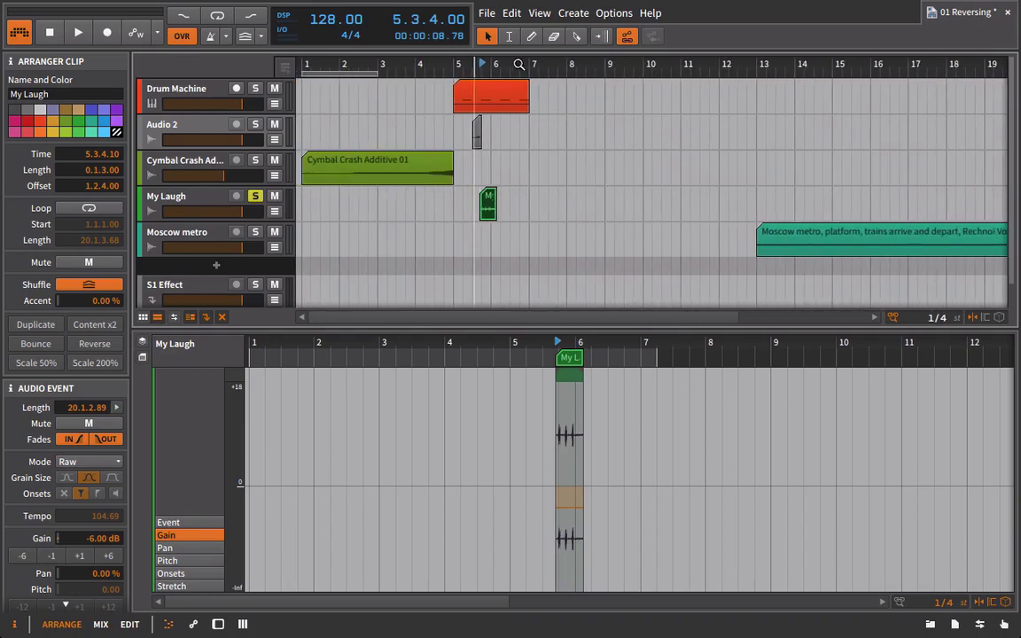
# Step: Lower the My Laugh track's volume slightly while playing the arrangement unsoloed from bar 5
pyautogui.click(451, 69)
pyautogui.press('space')
pyautogui.press('space')
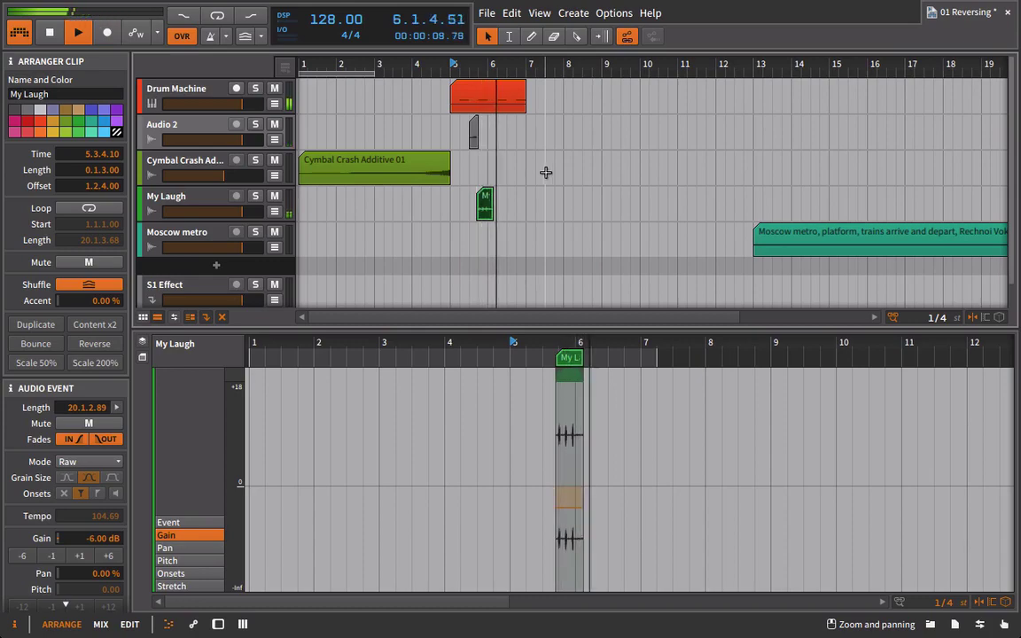
pyautogui.moveTo(228, 220); pyautogui.dragTo(216, 219)
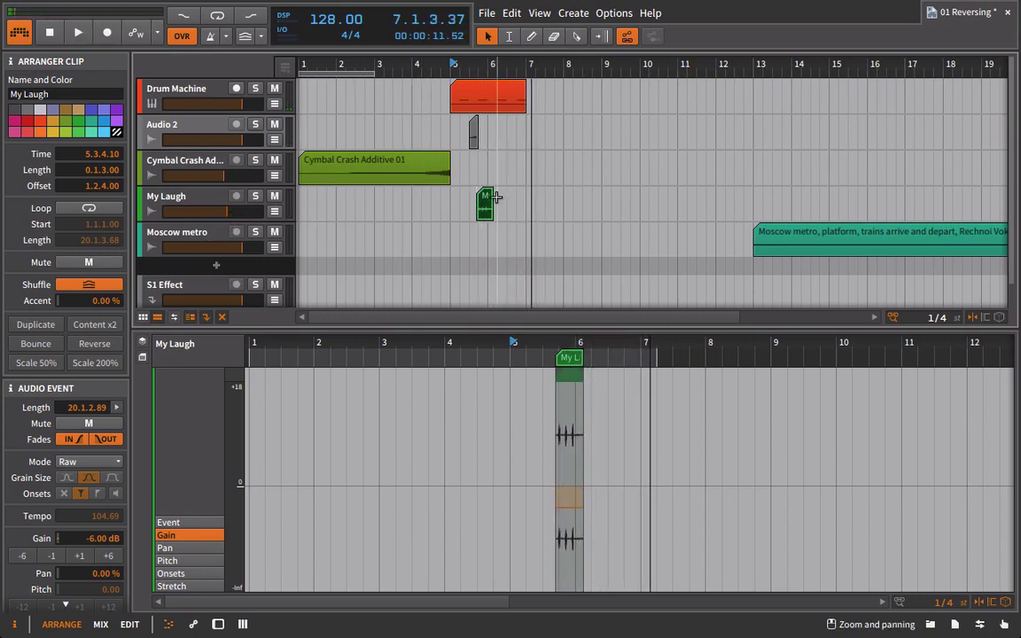
# Step: Loop the arrangement from bar 5 to bar 7 and listen to the laugh together with the drum loop
pyautogui.press('space')
pyautogui.press('space')
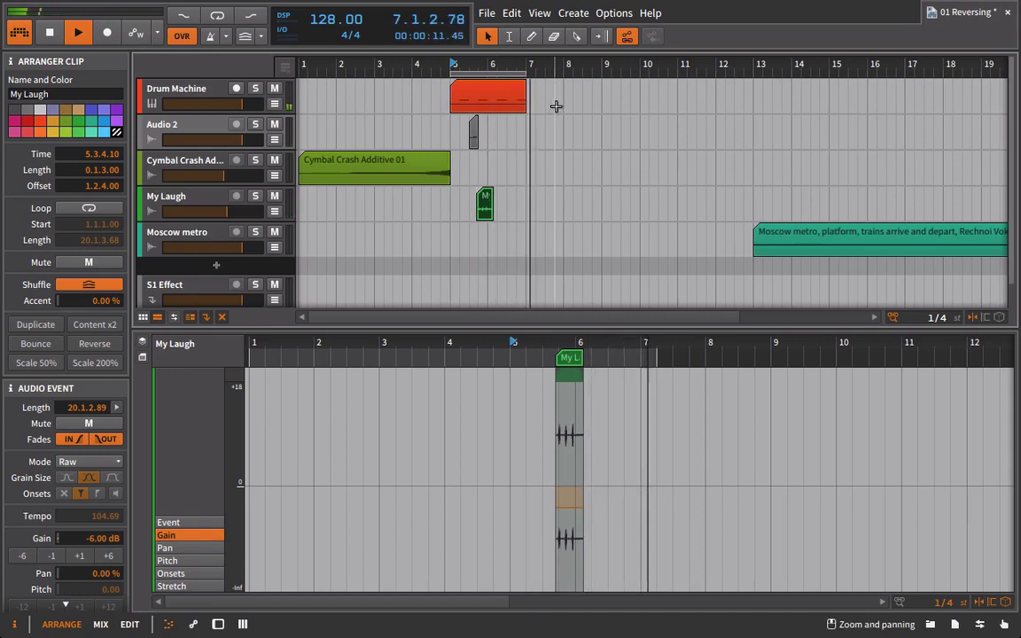
pyautogui.press('space')
pyautogui.press('space')
pyautogui.click(223, 17)
pyautogui.moveTo(482, 67); pyautogui.dragTo(363, 146)
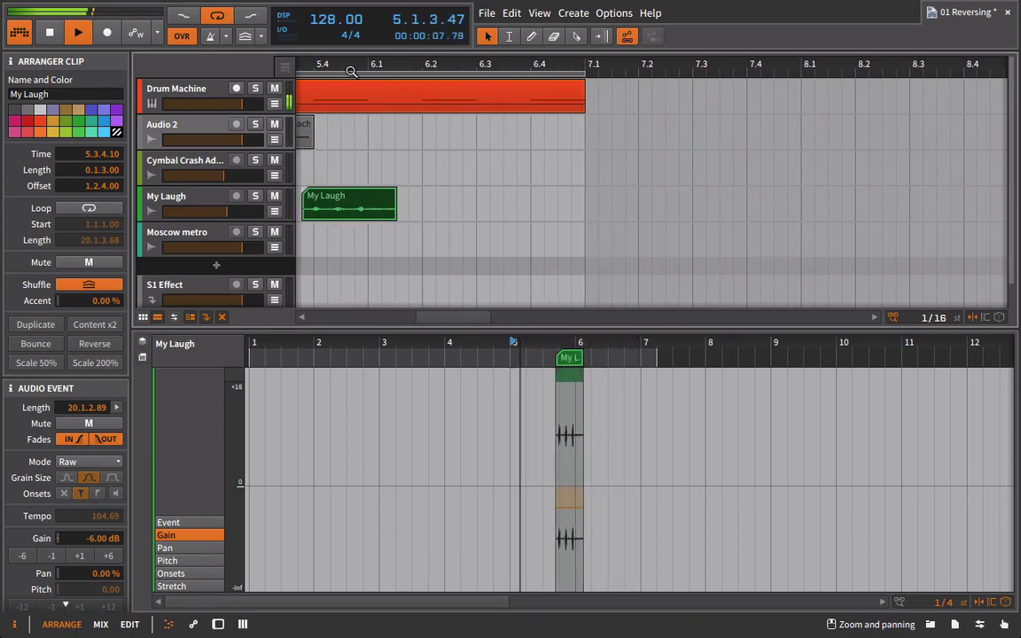
pyautogui.moveTo(373, 69); pyautogui.dragTo(421, 18)
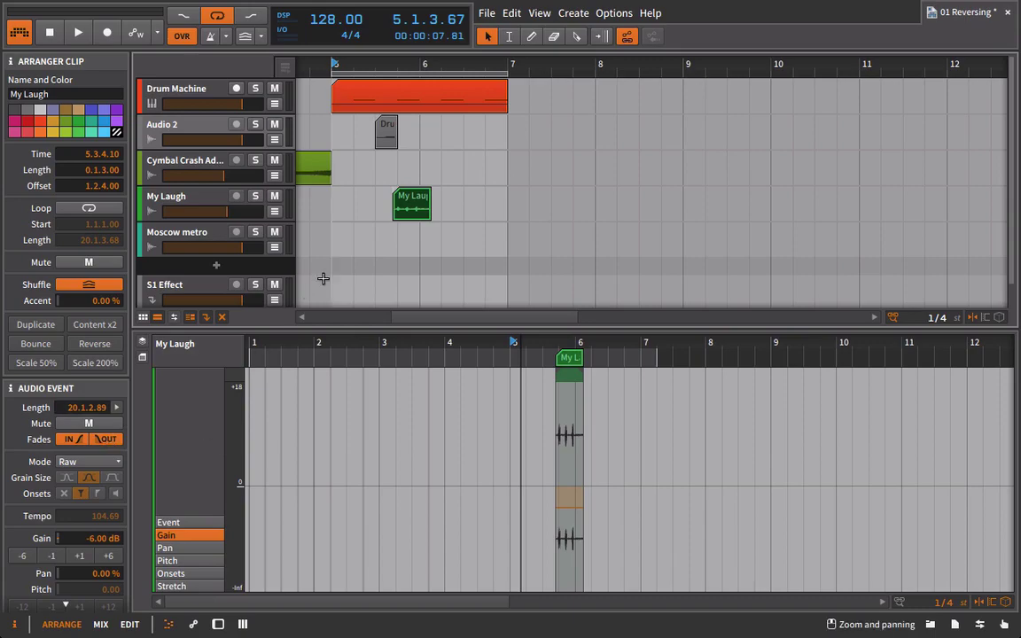
# Step: Set the Moscow metro clip's gain to +6.00 dB
pyautogui.moveTo(423, 64); pyautogui.dragTo(369, 64)
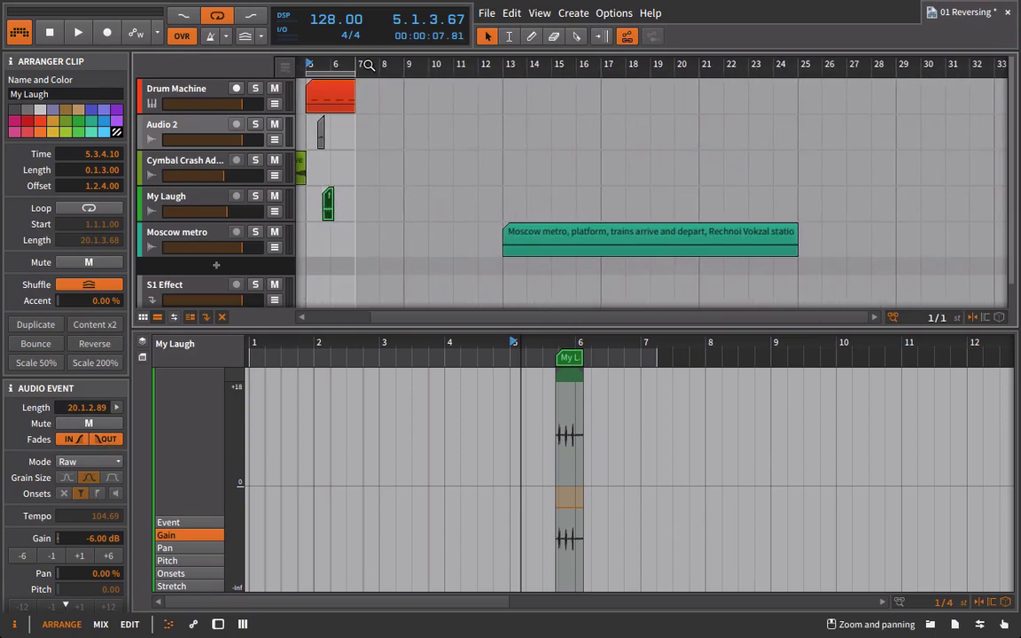
pyautogui.click(623, 252)
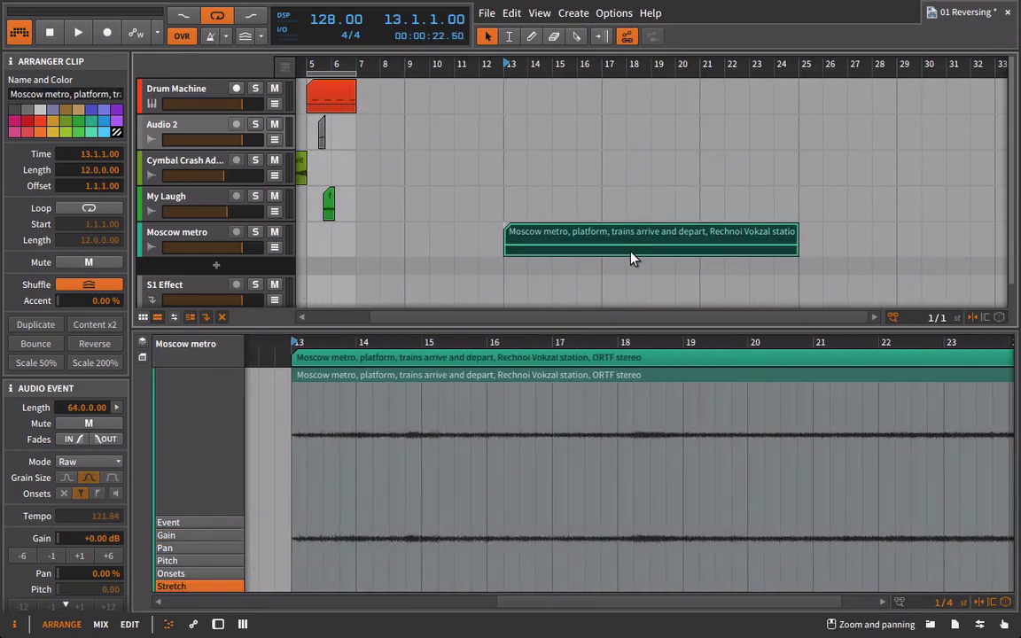
pyautogui.click(108, 555)
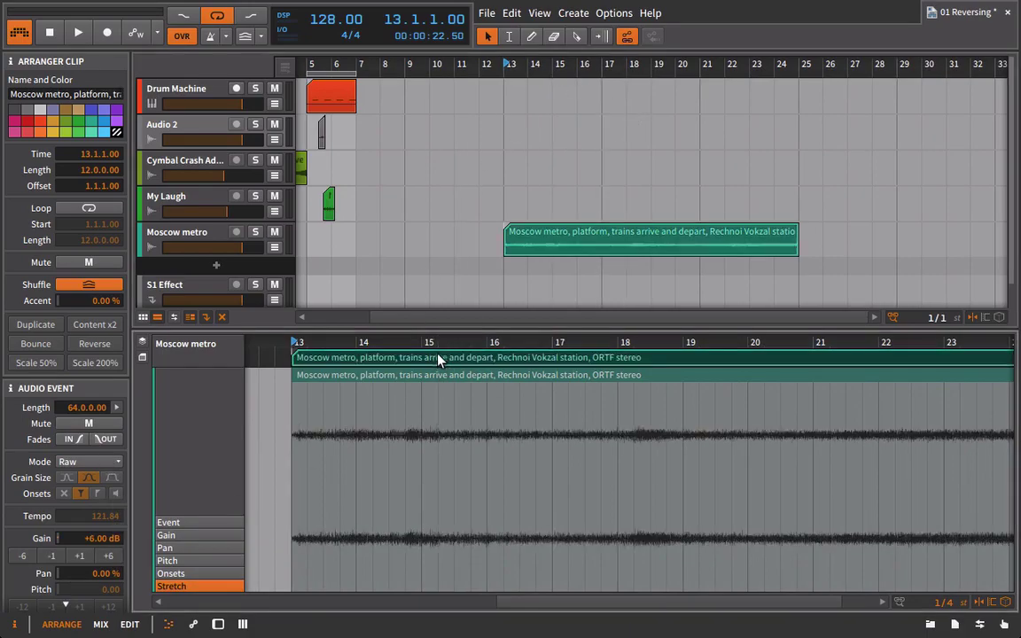
pyautogui.moveTo(443, 358); pyautogui.dragTo(427, 358)
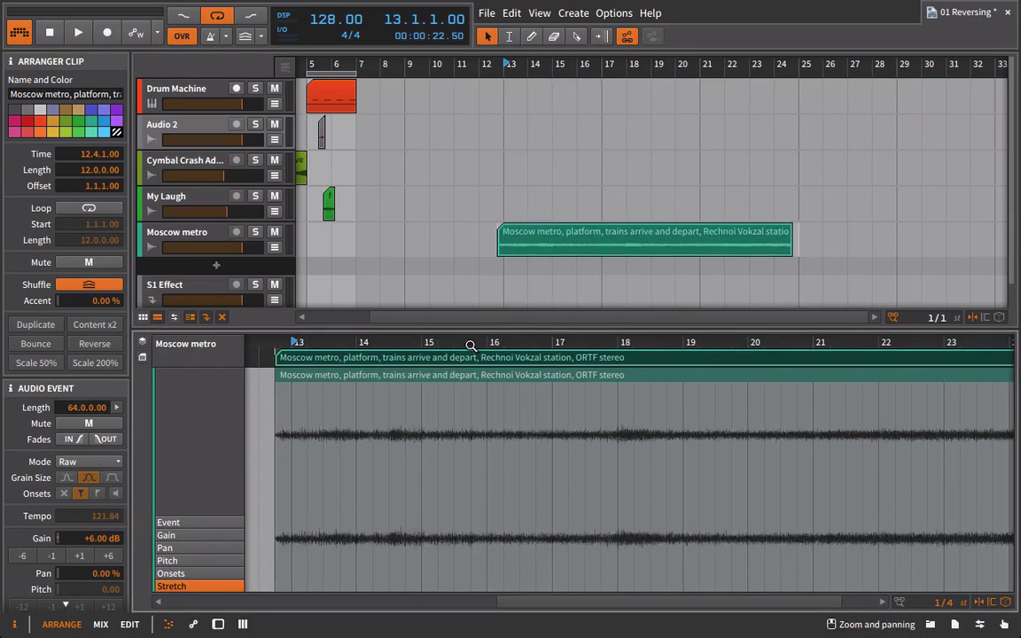
# Step: Solo the Moscow metro track and listen to its clip from bar 13
pyautogui.click(258, 245)
pyautogui.click(256, 231)
pyautogui.press('space')
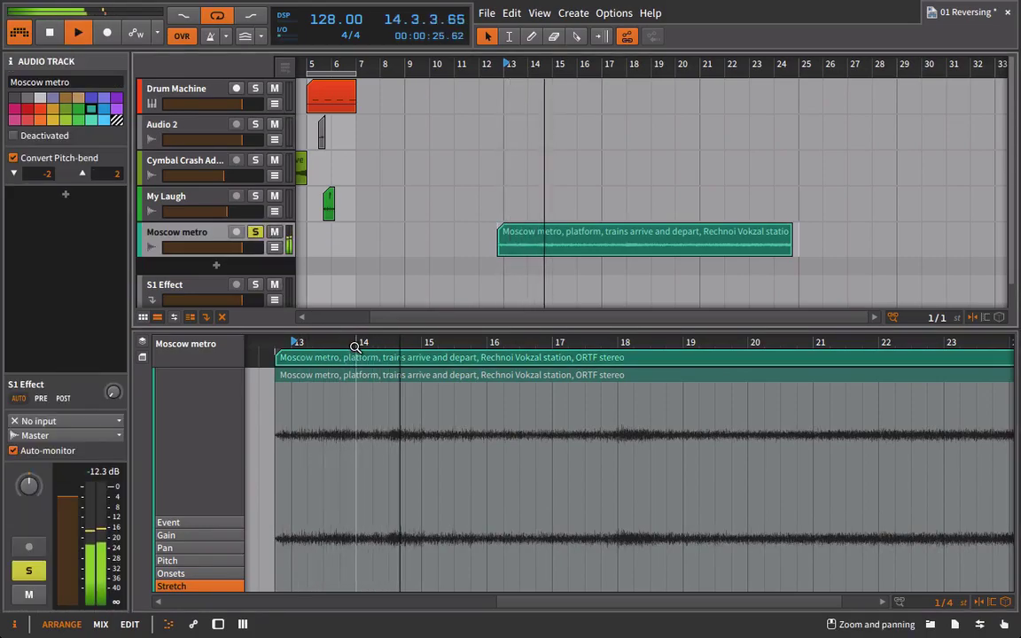
pyautogui.click(575, 36)
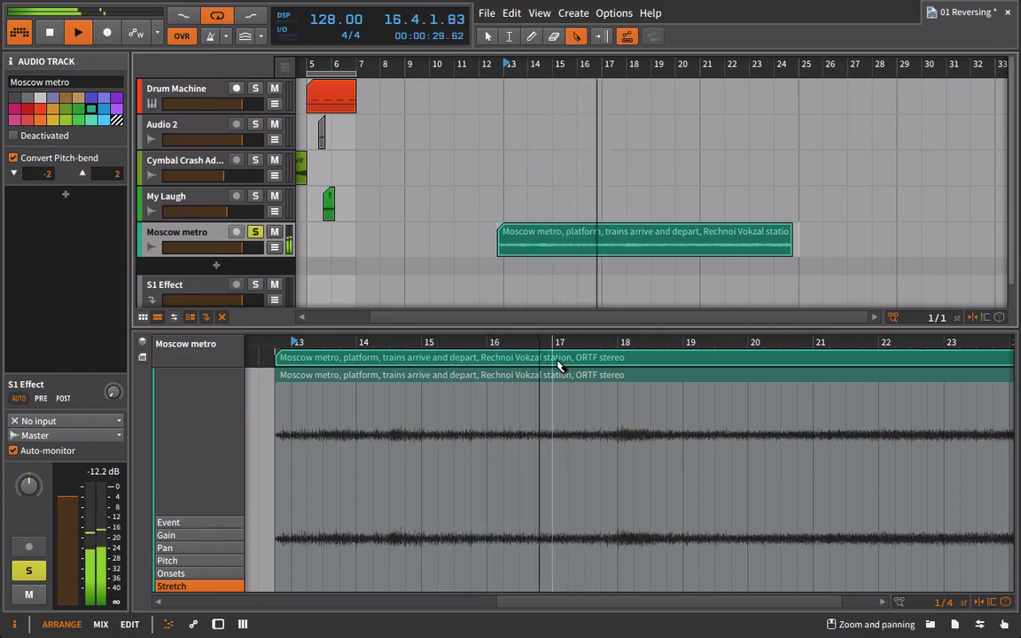
pyautogui.click(488, 36)
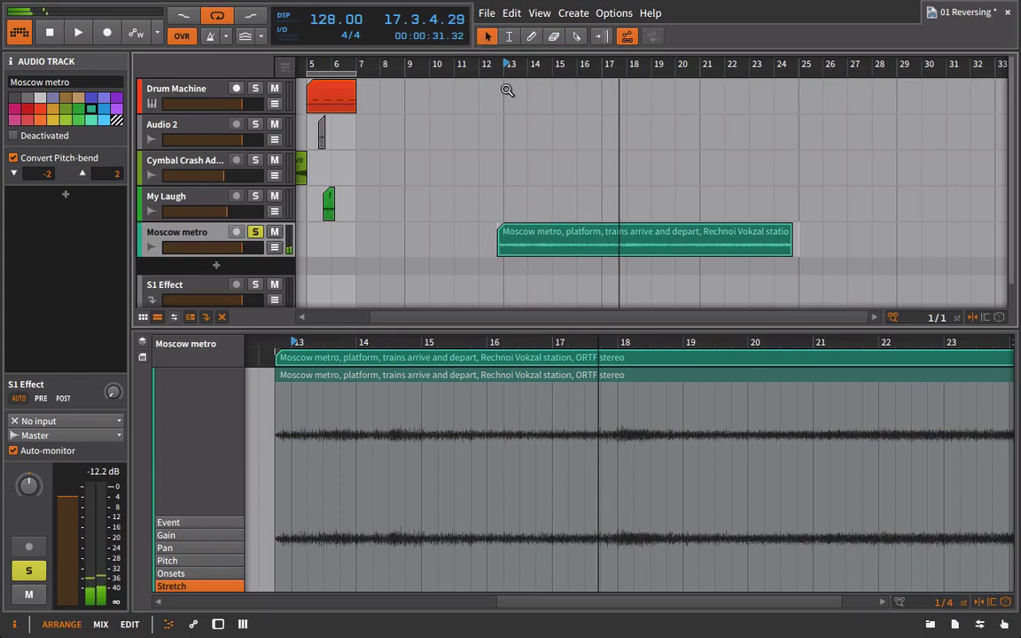
# Step: Move the Moscow metro clip back to start at 13.1.1.00
pyautogui.moveTo(519, 239); pyautogui.dragTo(529, 241)
pyautogui.moveTo(528, 71); pyautogui.dragTo(328, 98)
pyautogui.moveTo(599, 342); pyautogui.dragTo(334, 343)
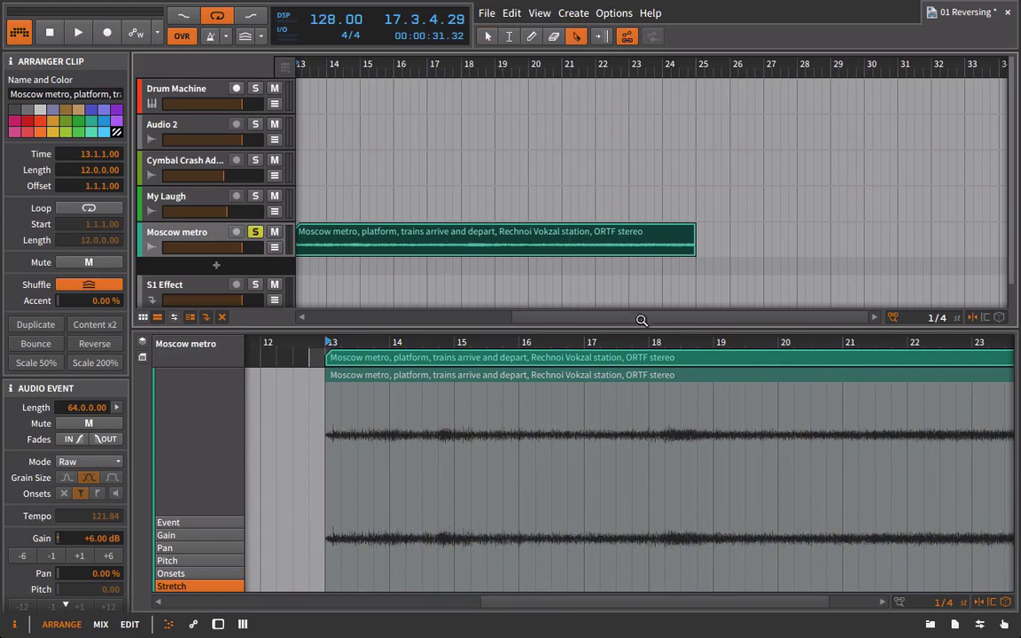
# Step: Split the Moscow metro clip at 17.1.1.00 and delete the part after the cut
pyautogui.click(588, 373)
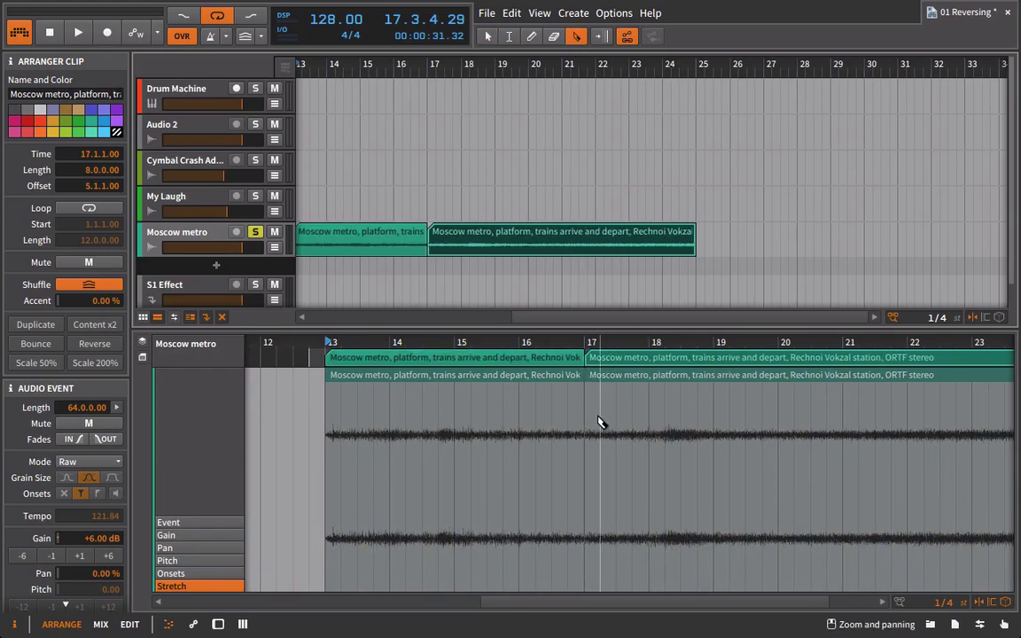
pyautogui.click(558, 242)
pyautogui.press('Delete')
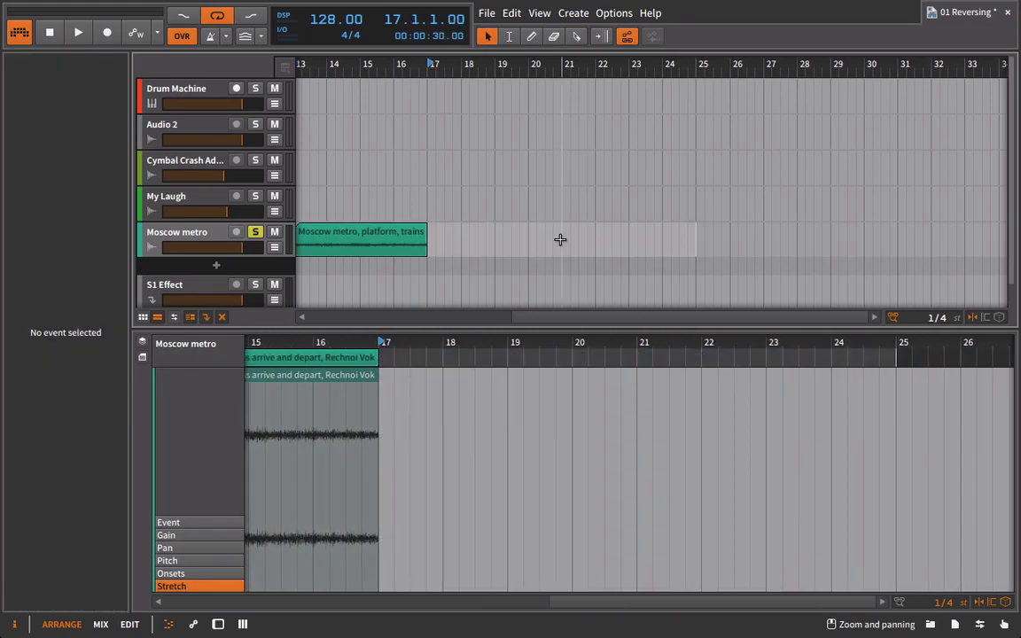
# Step: Reverse the shortened Moscow metro clip and lower its track volume while playing it soloed from bar 13
pyautogui.moveTo(416, 69); pyautogui.dragTo(568, 43)
pyautogui.rightClick(527, 232)
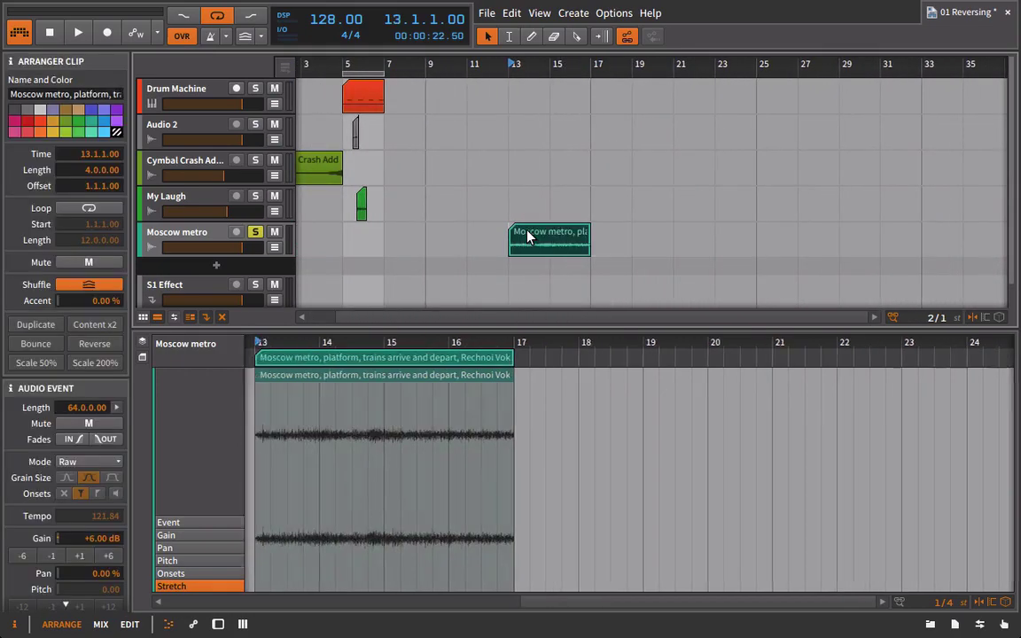
pyautogui.click(581, 311)
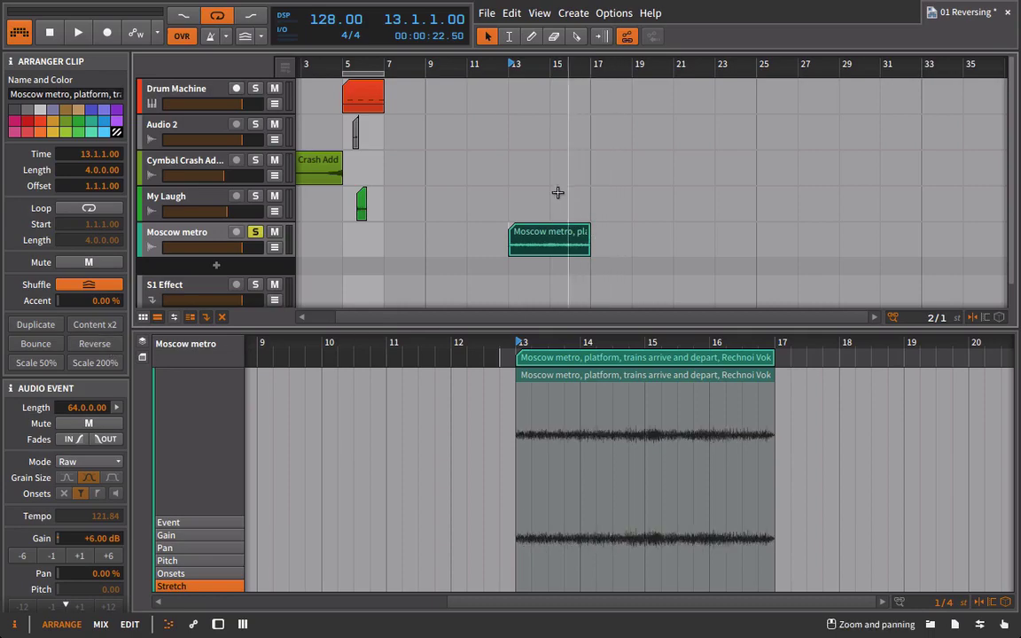
pyautogui.press('space')
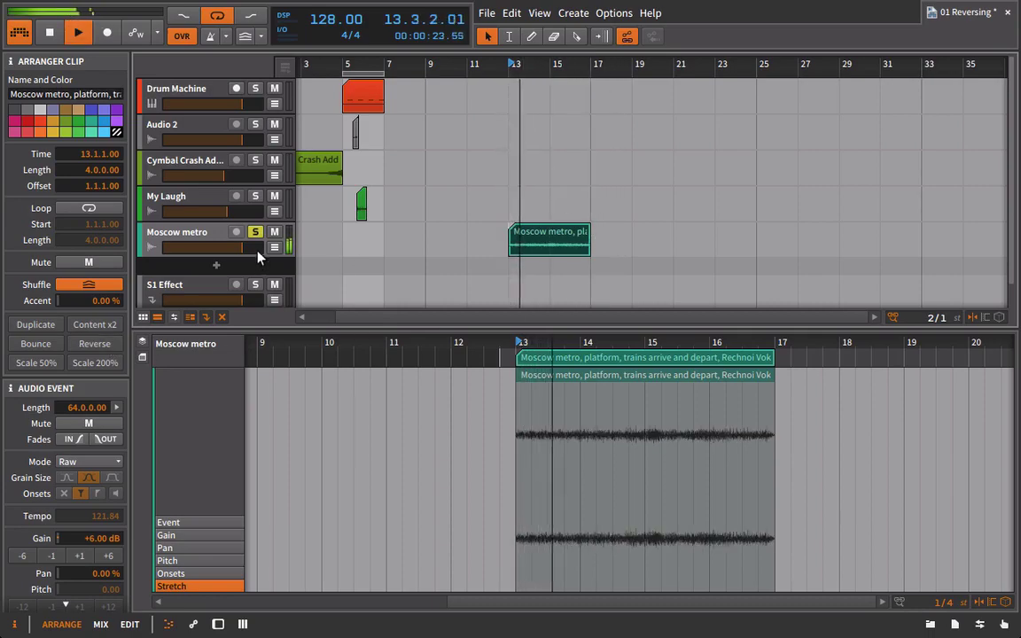
pyautogui.moveTo(239, 247); pyautogui.dragTo(222, 247)
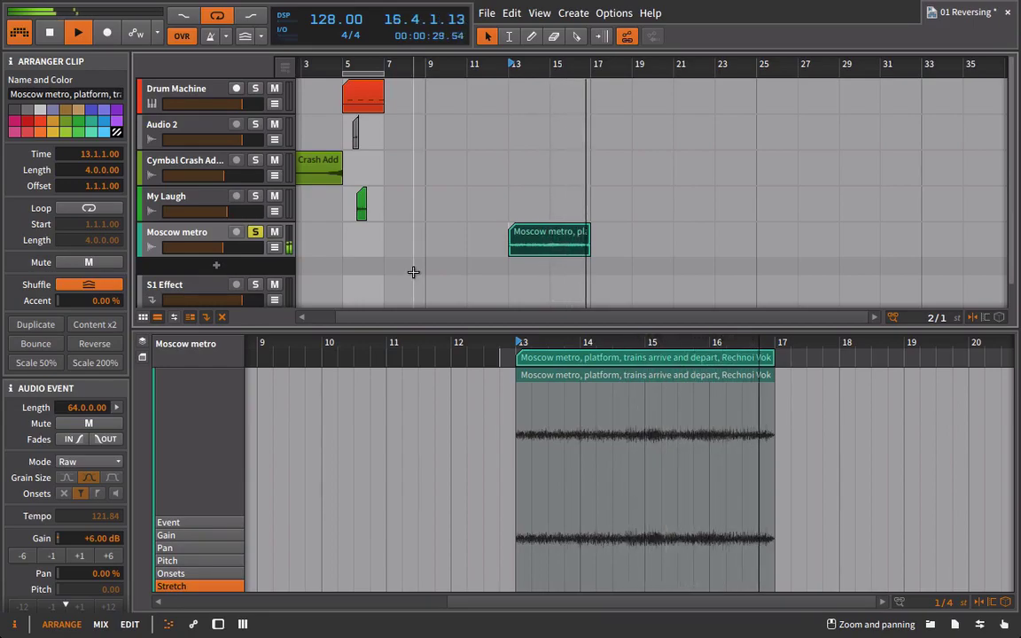
pyautogui.press('space')
# Step: Move the reversed Moscow metro clip to start at 5.1.1.00, beneath the start of the drum loop
pyautogui.moveTo(475, 64); pyautogui.dragTo(587, 159)
pyautogui.moveTo(672, 244); pyautogui.dragTo(416, 239)
pyautogui.press('+')
pyautogui.moveTo(440, 68); pyautogui.dragTo(347, 49)
# Step: Unsolo the Moscow metro track and reduce its volume further while playing the arrangement from bar 2
pyautogui.press('space')
pyautogui.press('space')
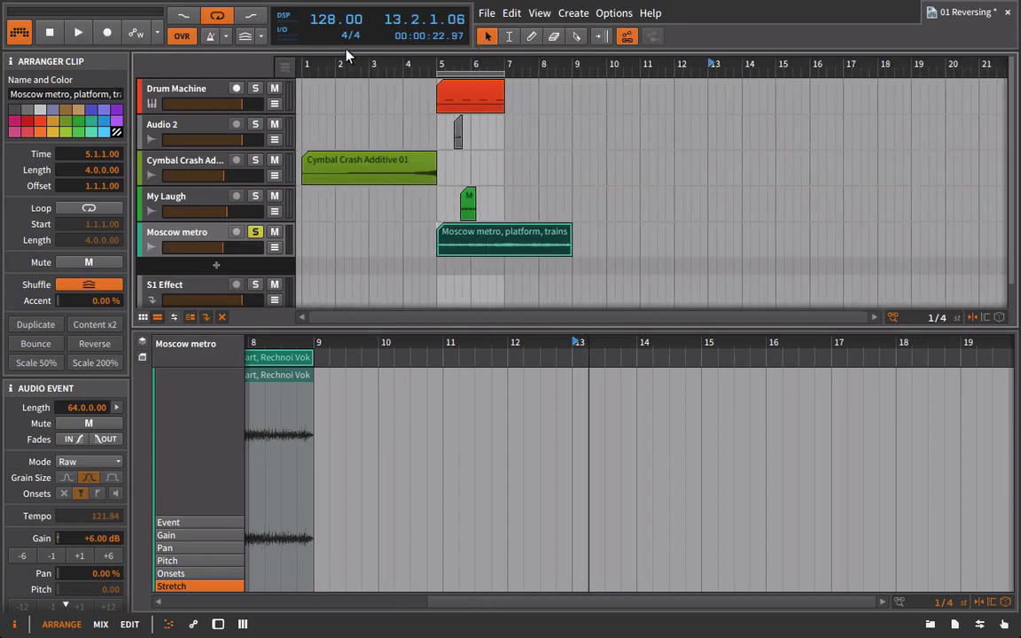
pyautogui.click(347, 58)
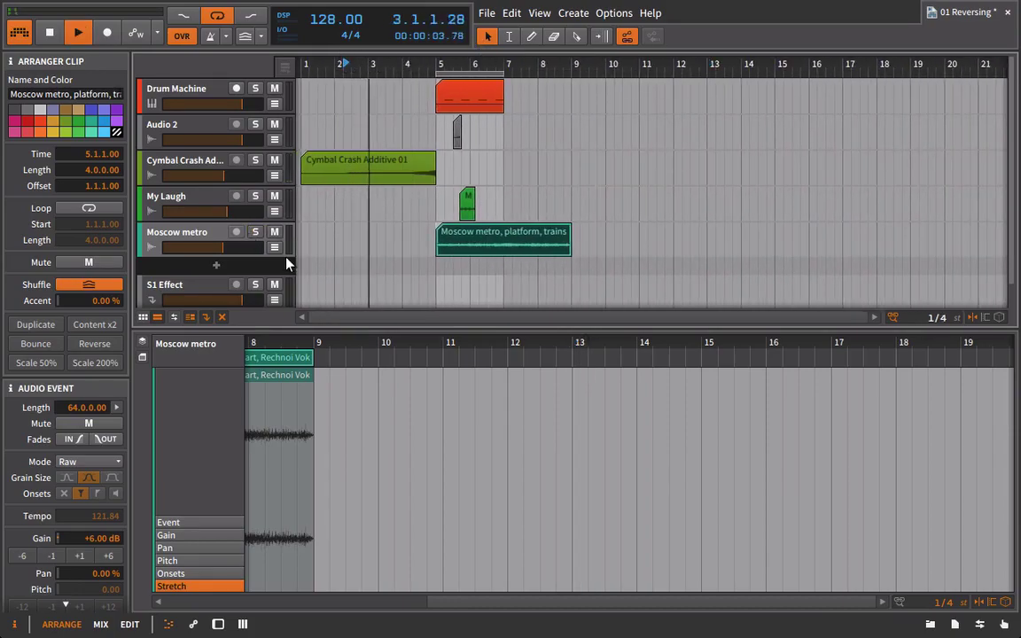
pyautogui.moveTo(223, 249); pyautogui.dragTo(208, 249)
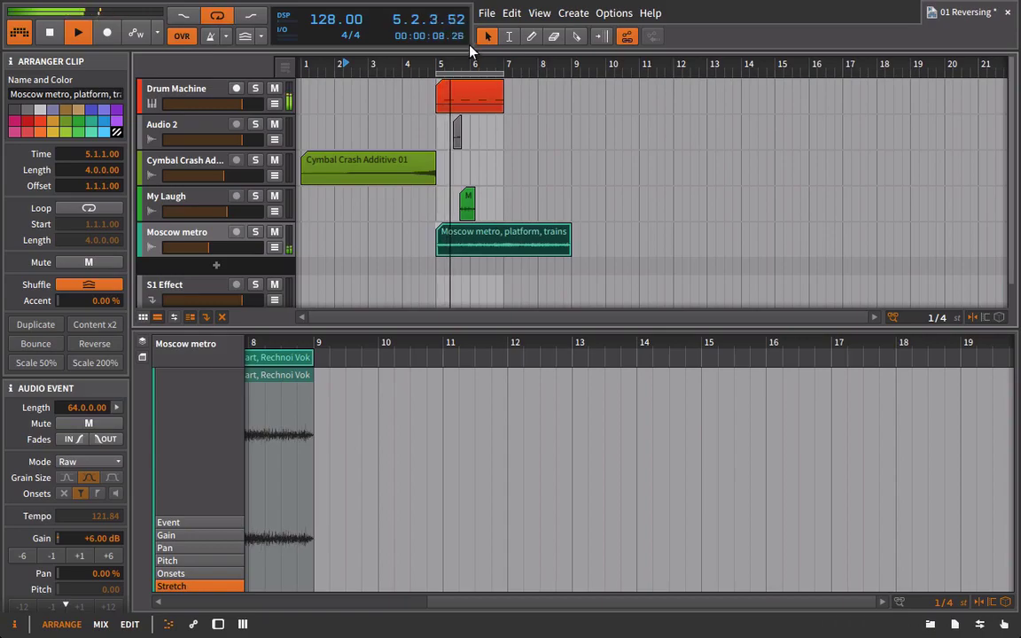
# Step: Copy the reversed snare clip on Audio 2 to 6.4.1.00 and shift its audio event to 1.1.1.41, ending at 7.1
pyautogui.moveTo(467, 64); pyautogui.dragTo(698, 134)
pyautogui.click(449, 127)
pyautogui.moveTo(721, 67); pyautogui.dragTo(721, 118)
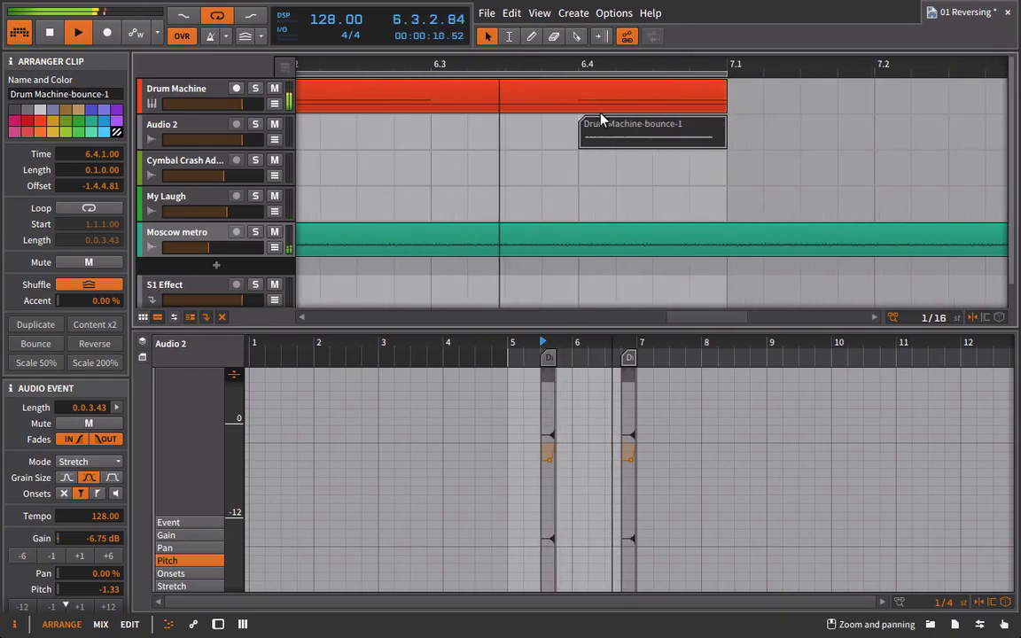
pyautogui.doubleClick(631, 140)
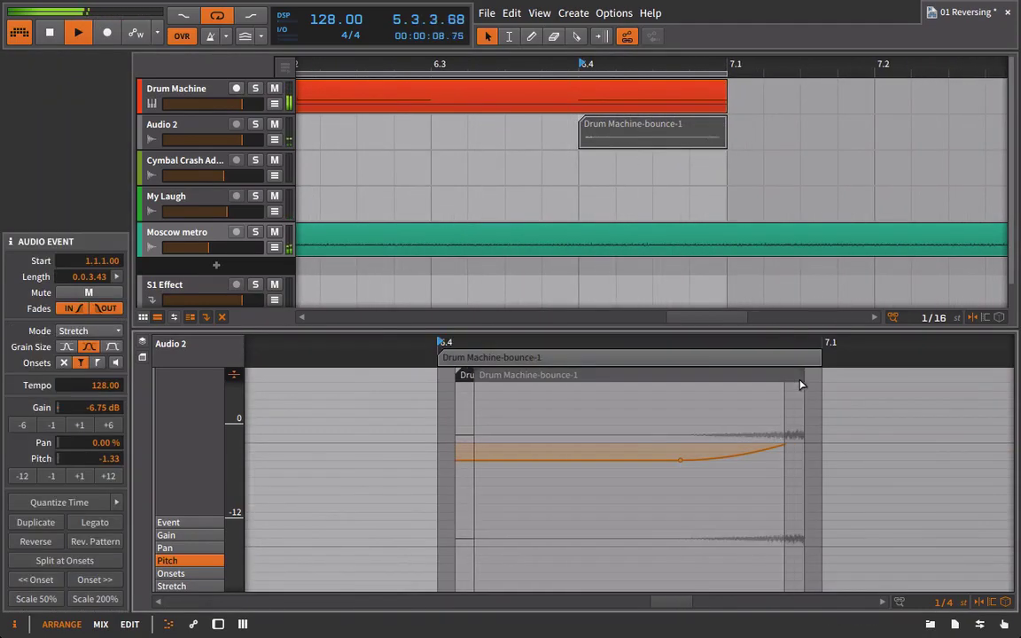
pyautogui.moveTo(801, 385); pyautogui.dragTo(840, 385)
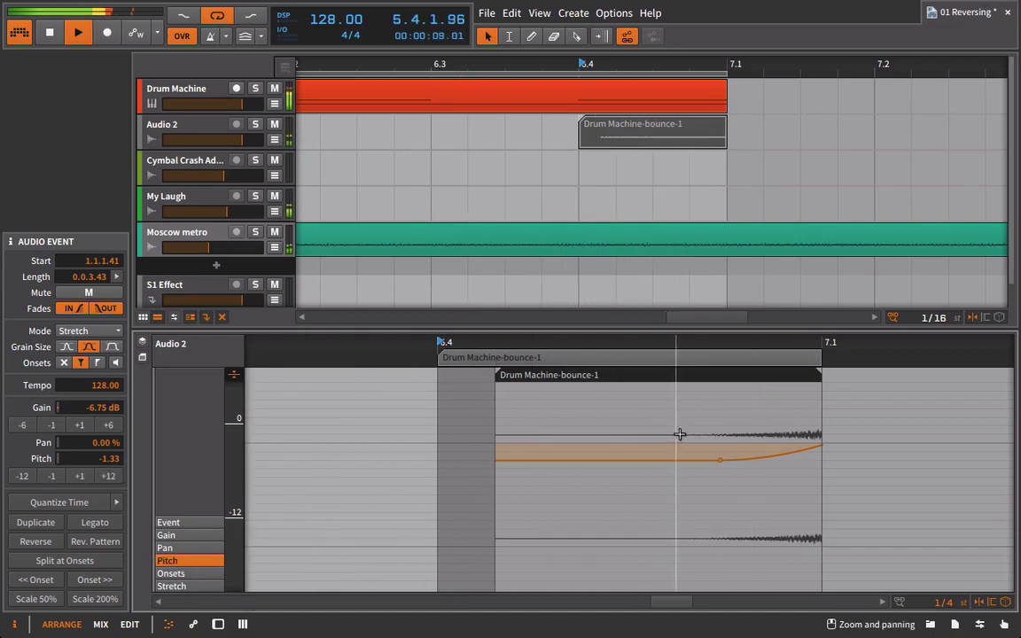
# Step: Delete the pitch curve's point in the copied snare event and raise the event's pitch 12 semitones to 10.00
pyautogui.moveTo(687, 416); pyautogui.dragTo(841, 479)
pyautogui.press('Delete')
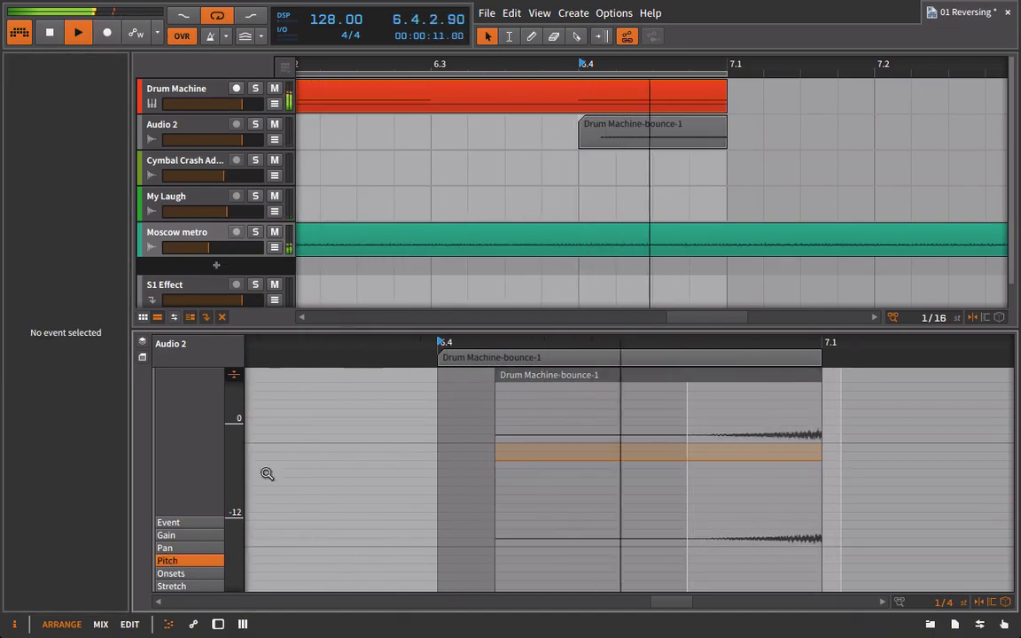
pyautogui.click(566, 381)
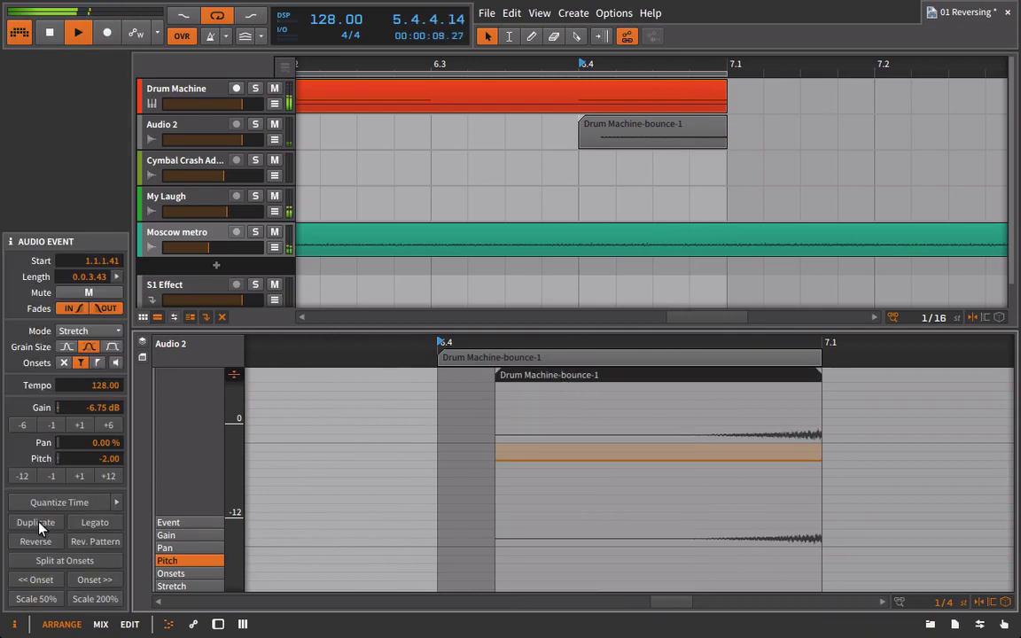
pyautogui.click(108, 476)
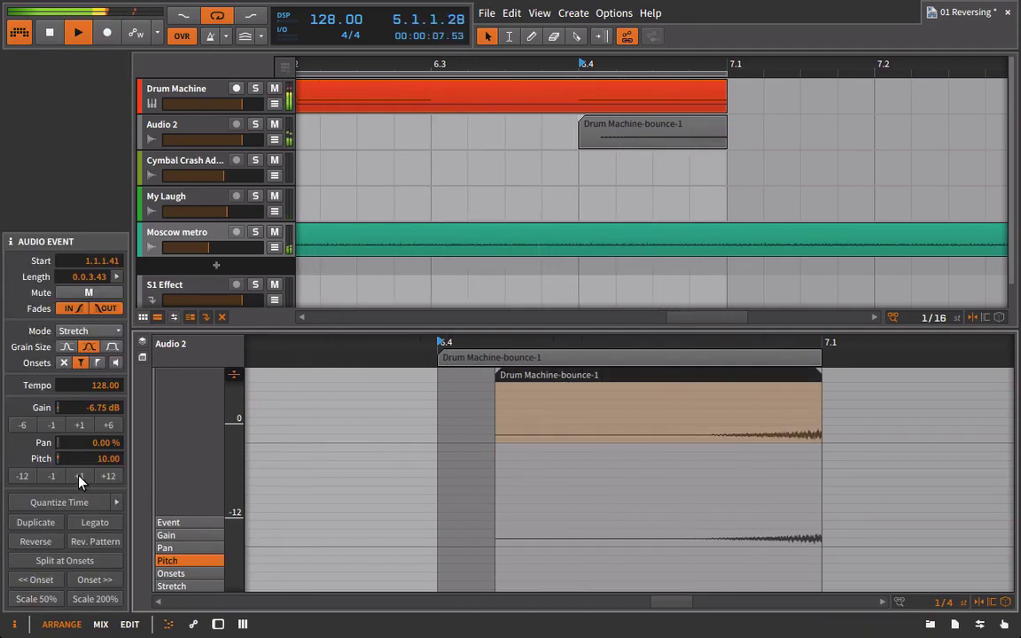
pyautogui.moveTo(449, 76); pyautogui.dragTo(534, 146)
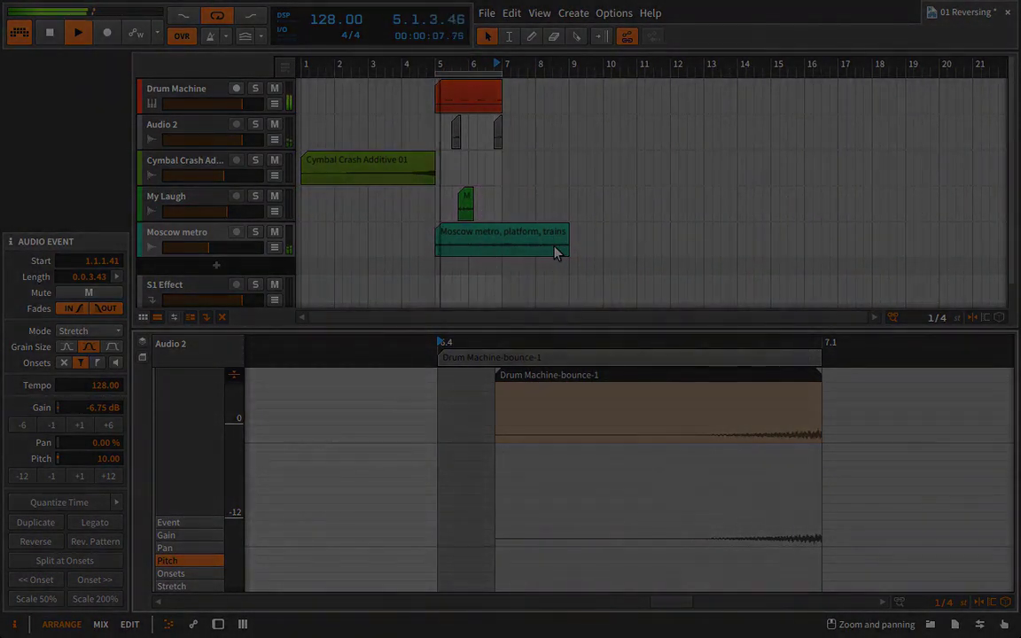
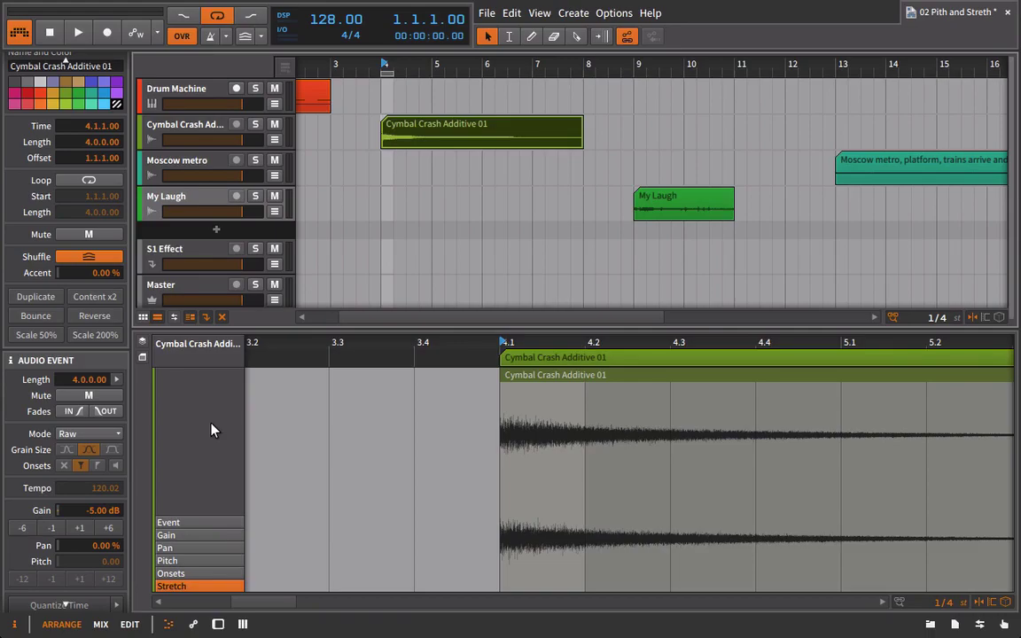
# Step: Look through the playback modes for the Cymbal Crash Additive 01 event and keep Raw
pyautogui.click(86, 433)
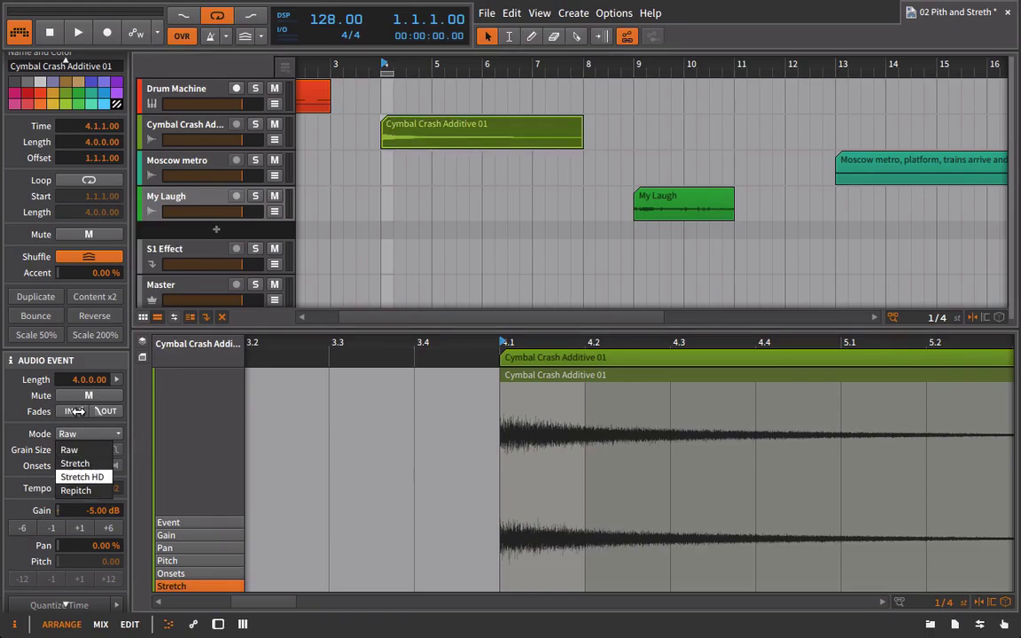
pyautogui.click(78, 452)
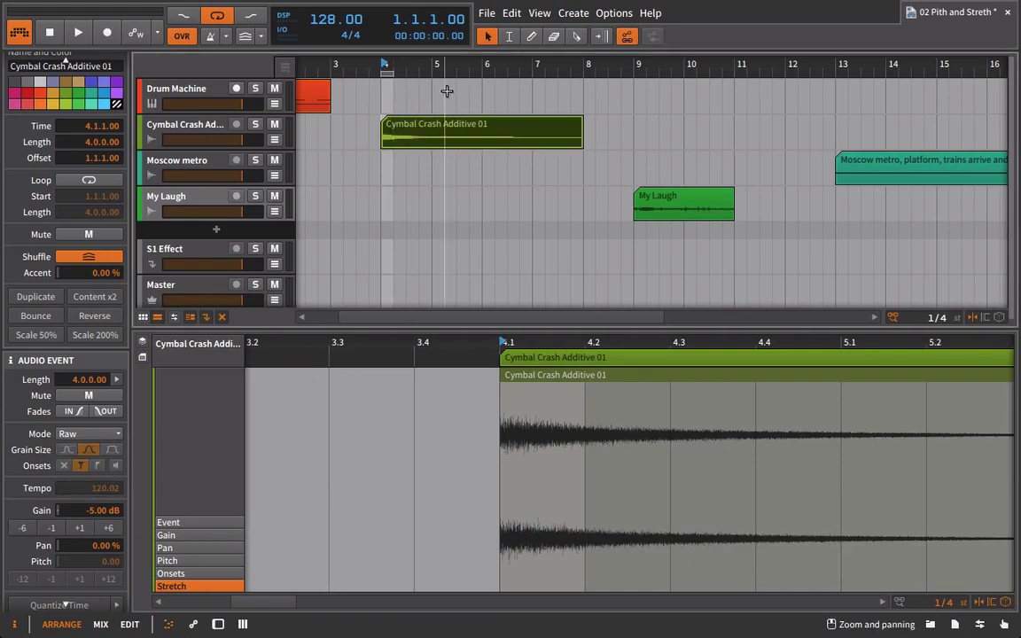
# Step: Play the Cymbal Crash Additive 01 clip, reverse it and play its end from 7.3.1.00
pyautogui.moveTo(399, 63); pyautogui.dragTo(430, 107)
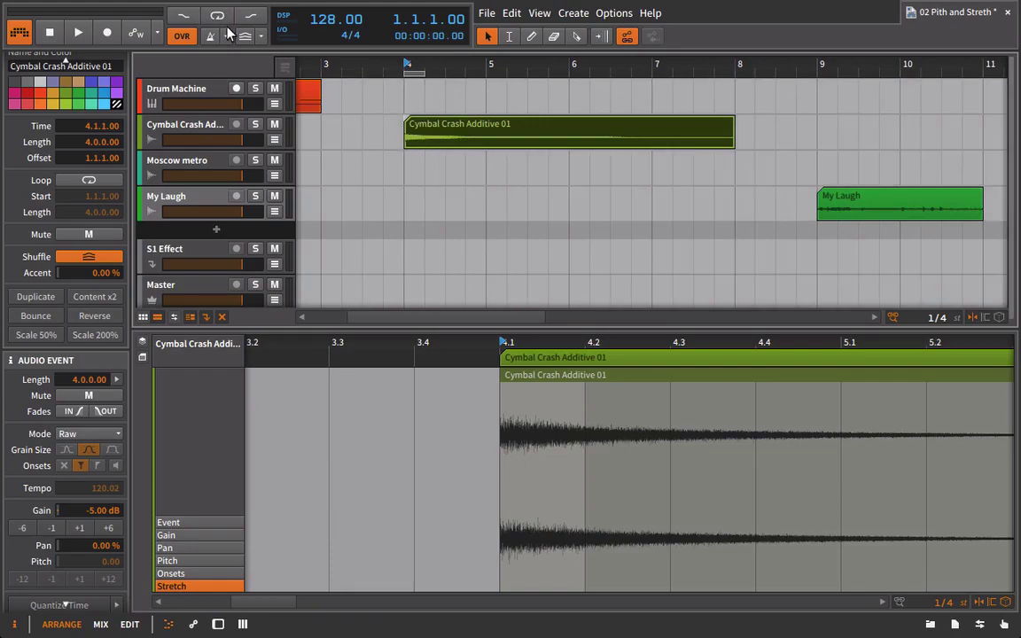
pyautogui.press('space')
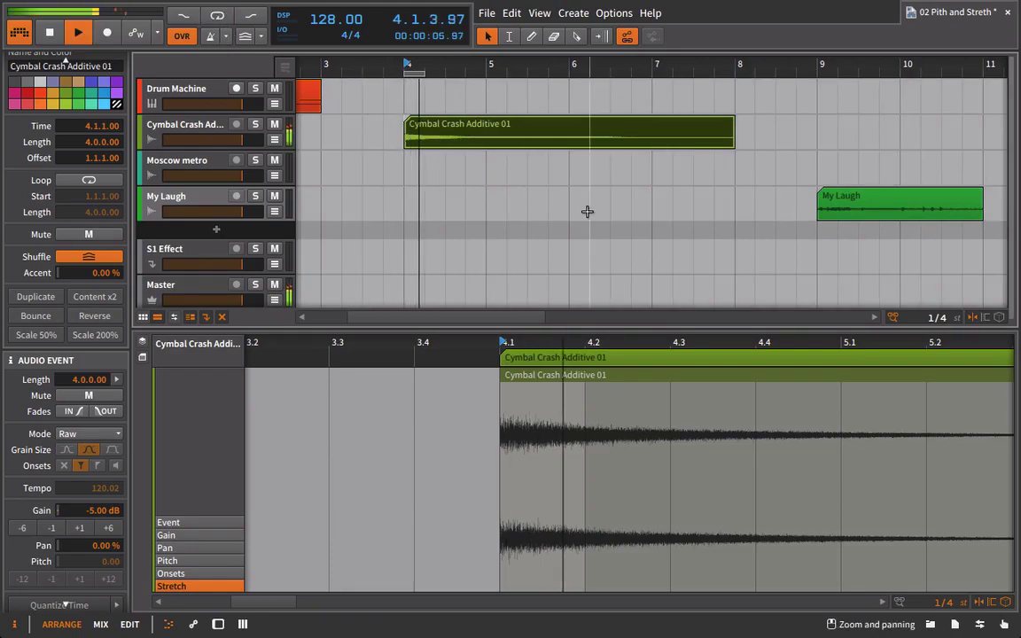
pyautogui.press('space')
pyautogui.click(94, 315)
pyautogui.click(691, 65)
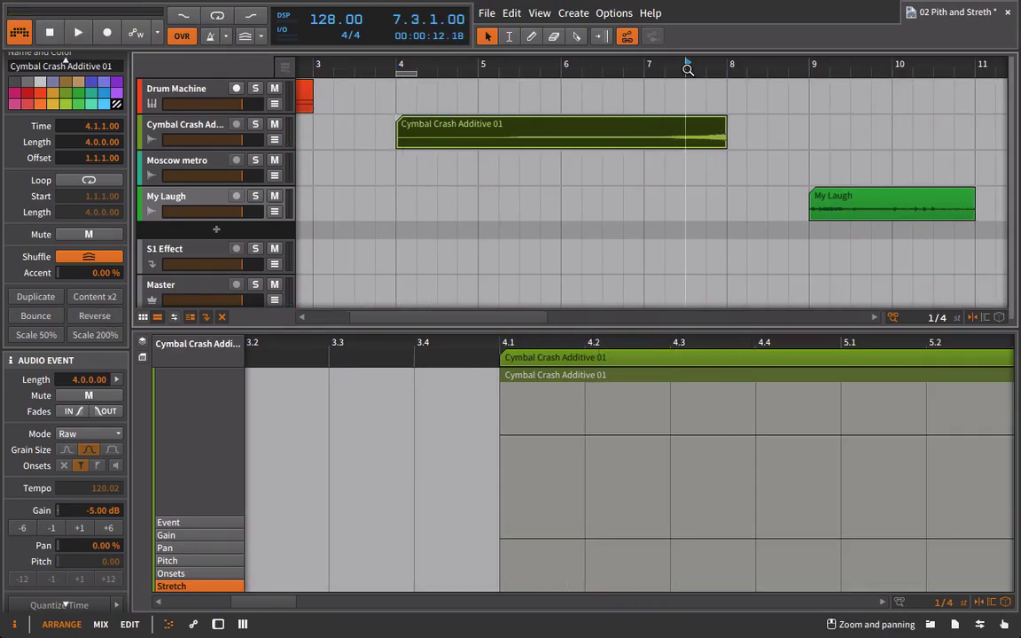
pyautogui.press('space')
pyautogui.press('space')
# Step: Add a pitch point at 0 on 7.3 and one at -12 at the end of the reversed cymbal event, and play it
pyautogui.moveTo(546, 64); pyautogui.dragTo(395, 62)
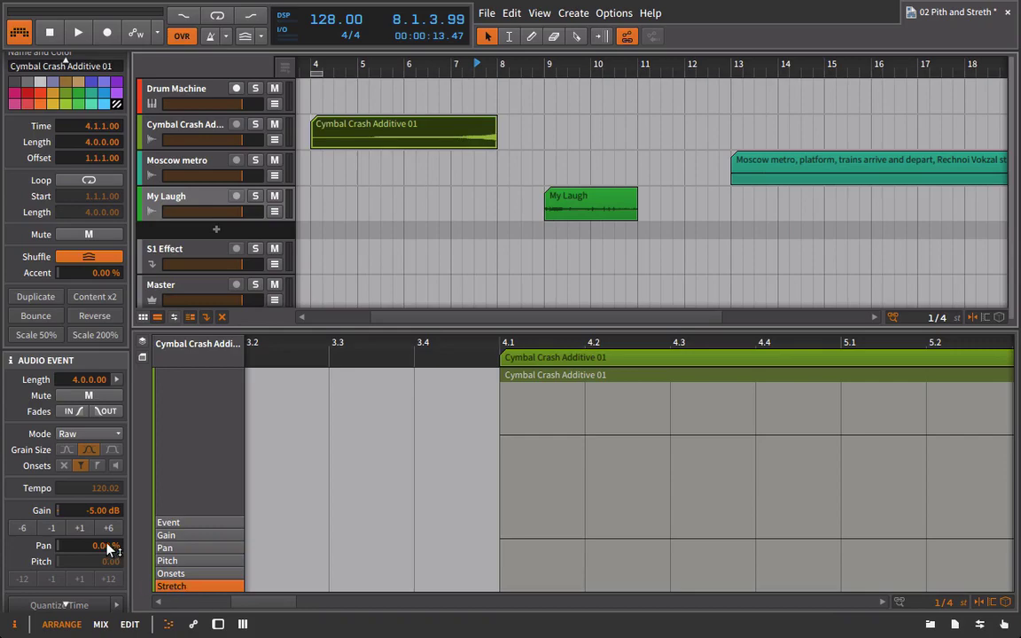
pyautogui.moveTo(763, 338); pyautogui.dragTo(264, 343)
pyautogui.click(170, 561)
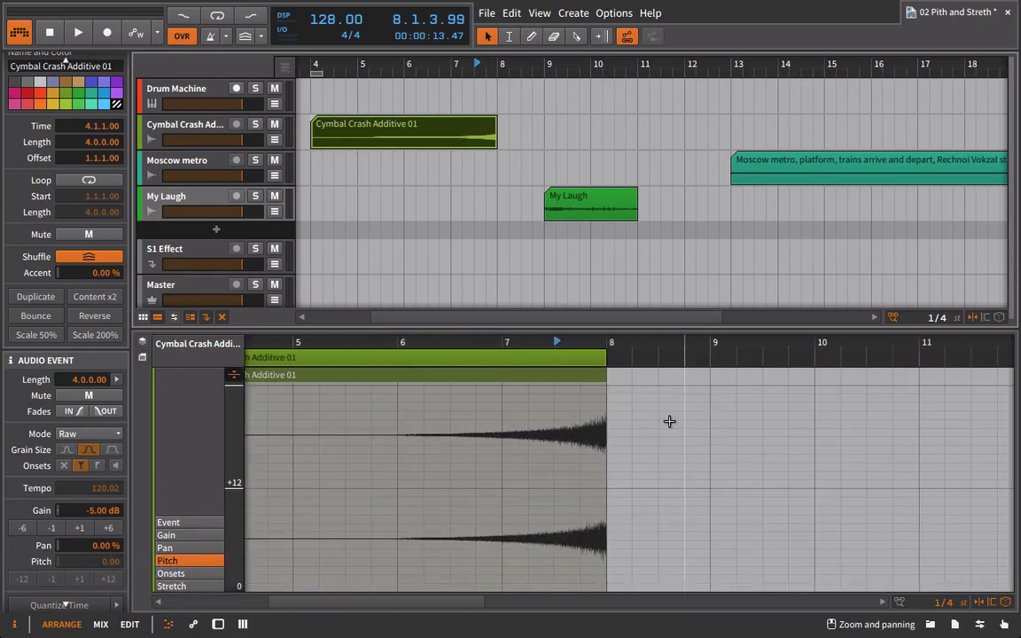
pyautogui.click(553, 495)
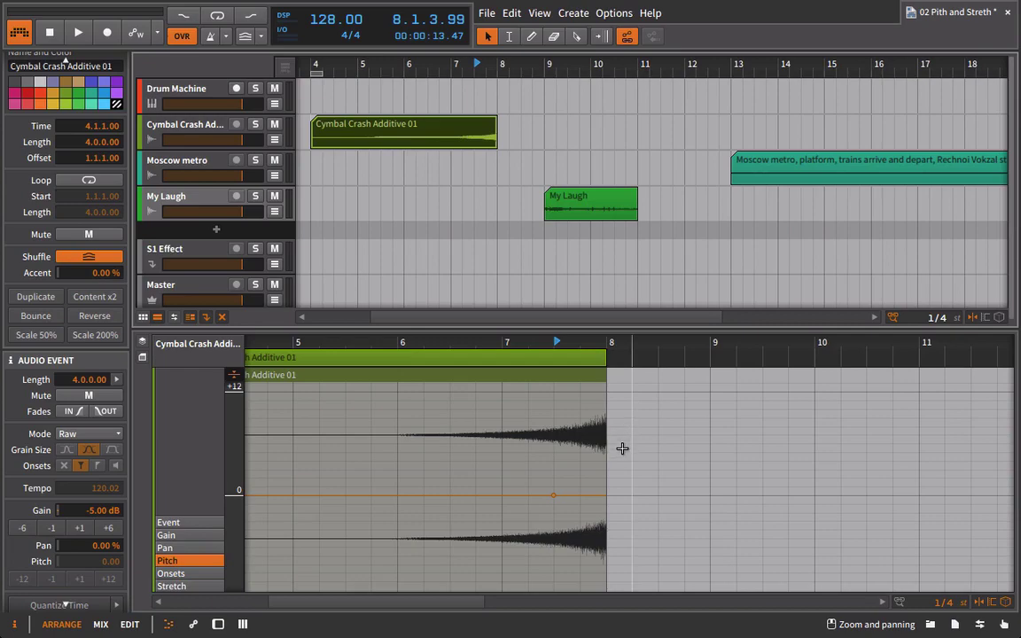
pyautogui.moveTo(602, 501); pyautogui.dragTo(605, 558)
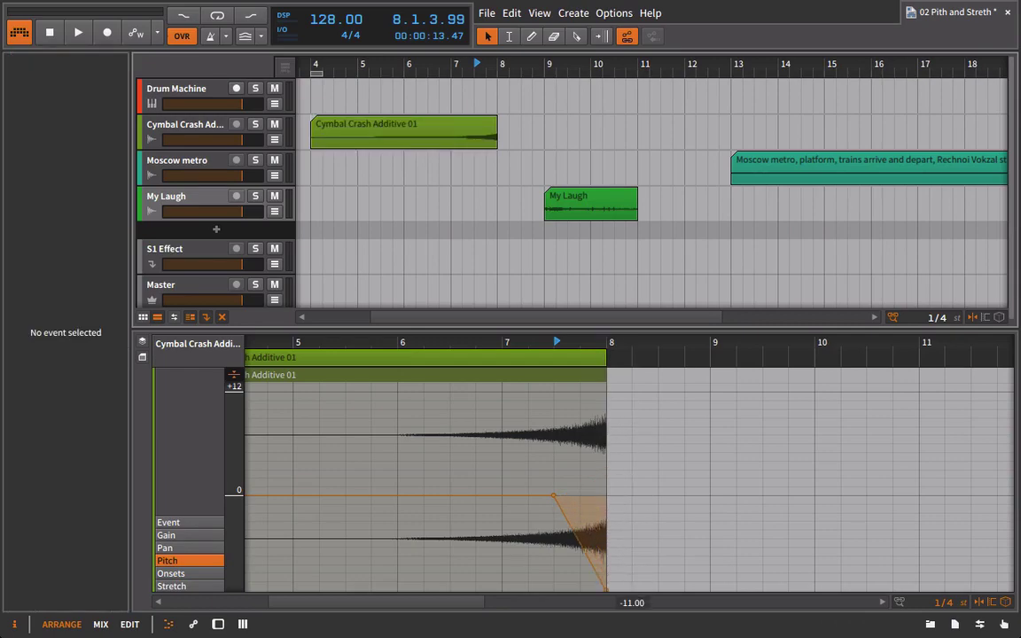
pyautogui.press('space')
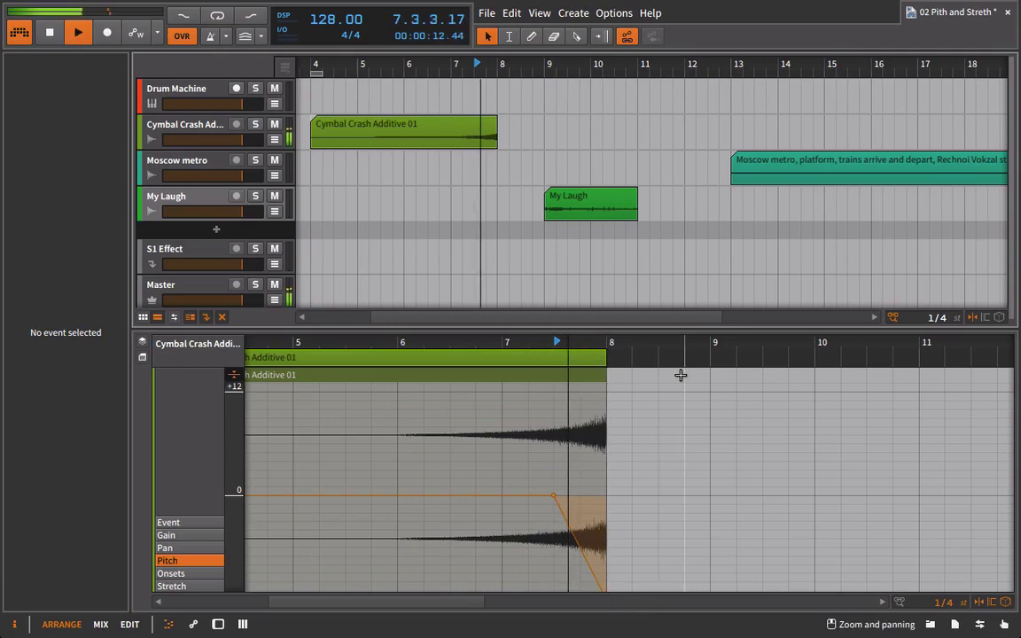
# Step: Enlarge the detail editor and delete the -12 point at the end of the cymbal's pitch curve
pyautogui.moveTo(608, 329); pyautogui.dragTo(608, 219)
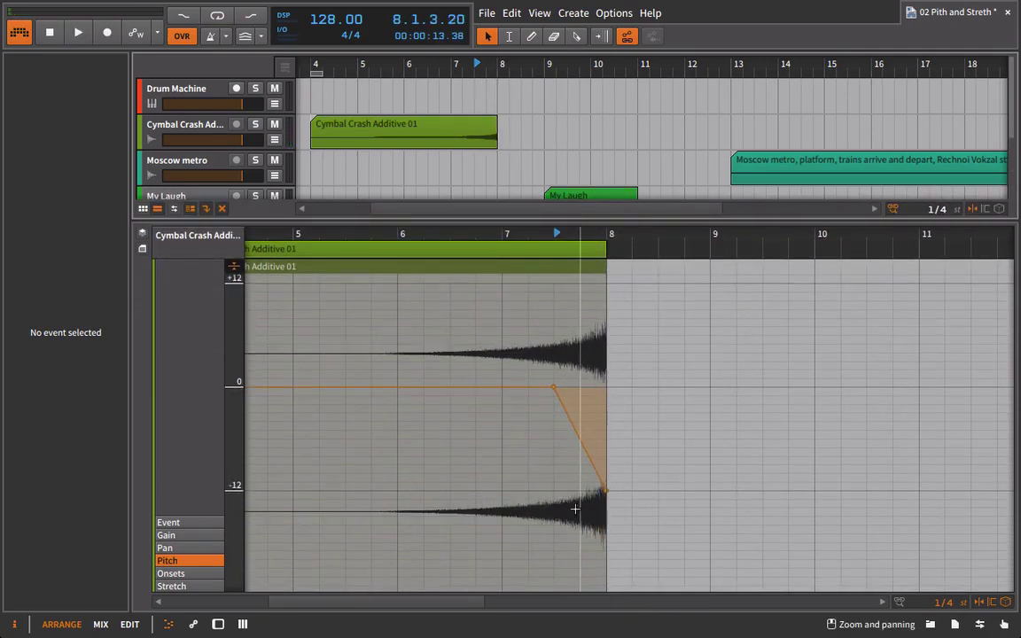
pyautogui.click(606, 494)
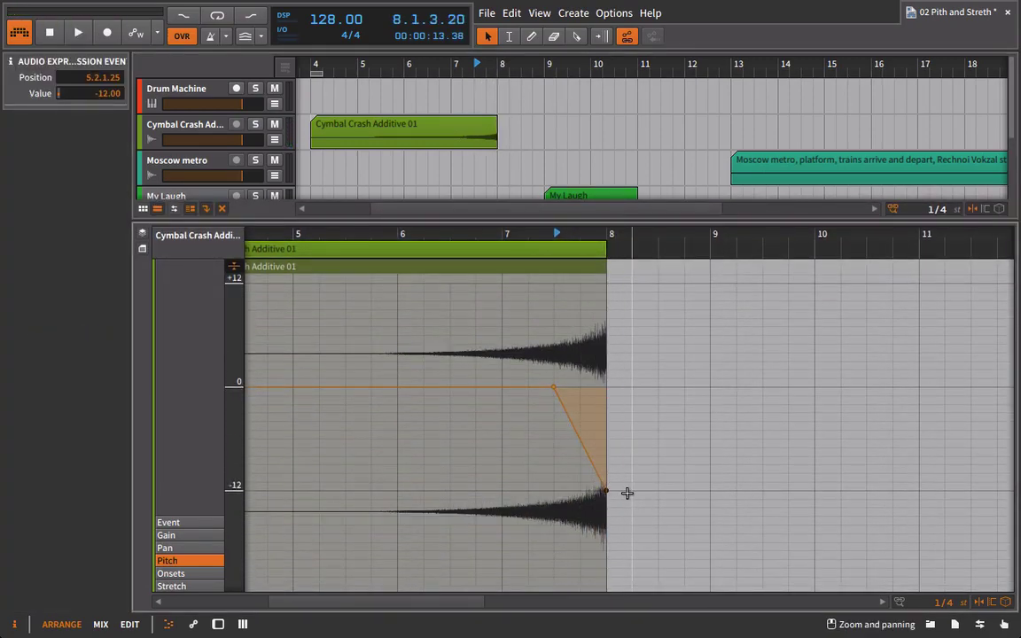
pyautogui.press('Delete')
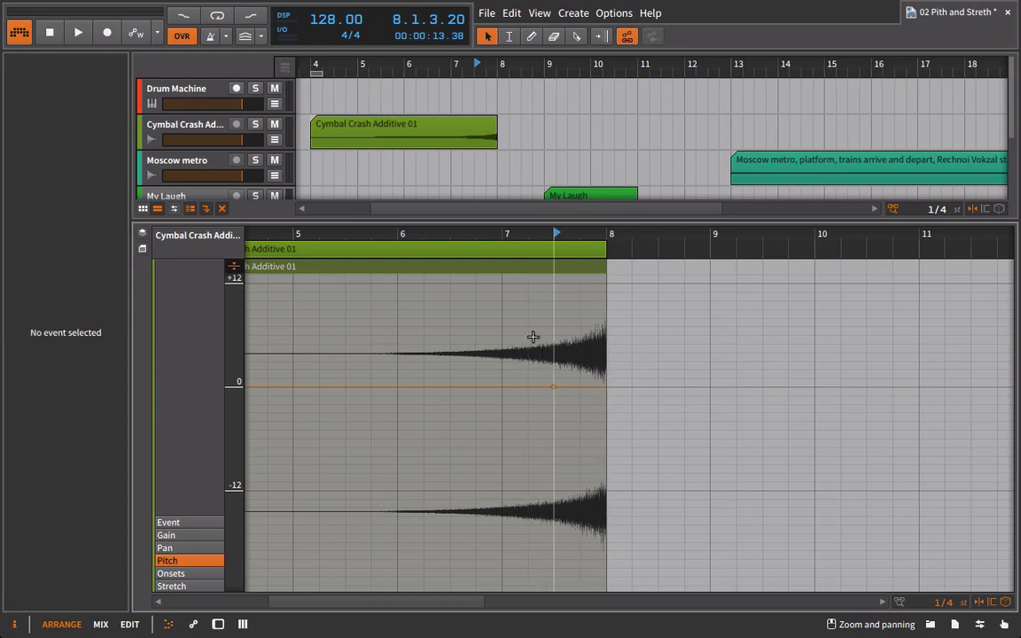
# Step: Set the cymbal clip's playback mode to Stretch HD and play it from 6.2.1.00
pyautogui.click(432, 142)
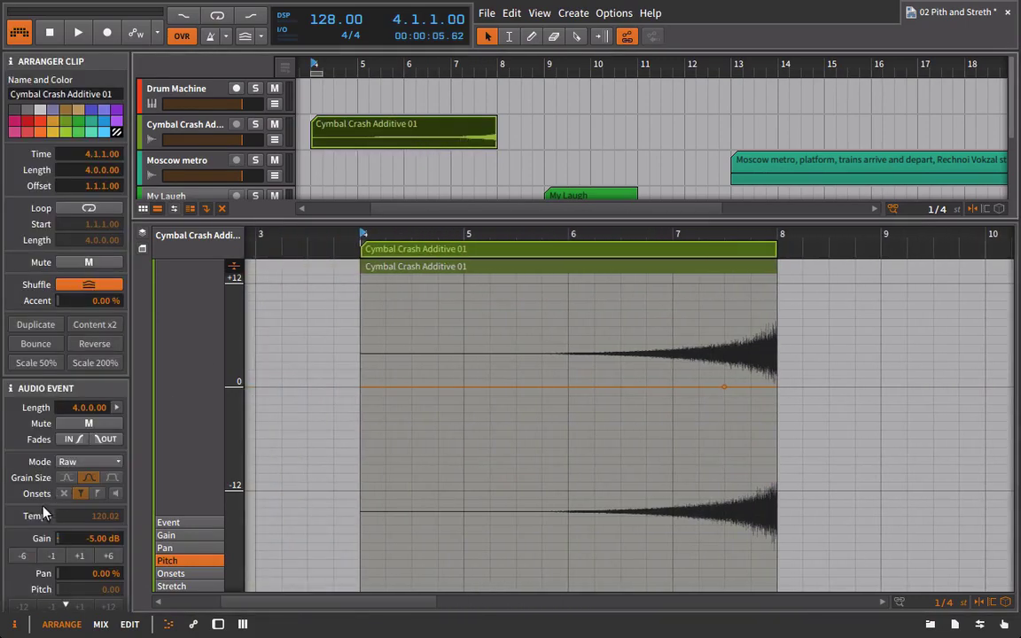
pyautogui.click(103, 463)
pyautogui.click(105, 479)
pyautogui.click(96, 462)
pyautogui.click(81, 505)
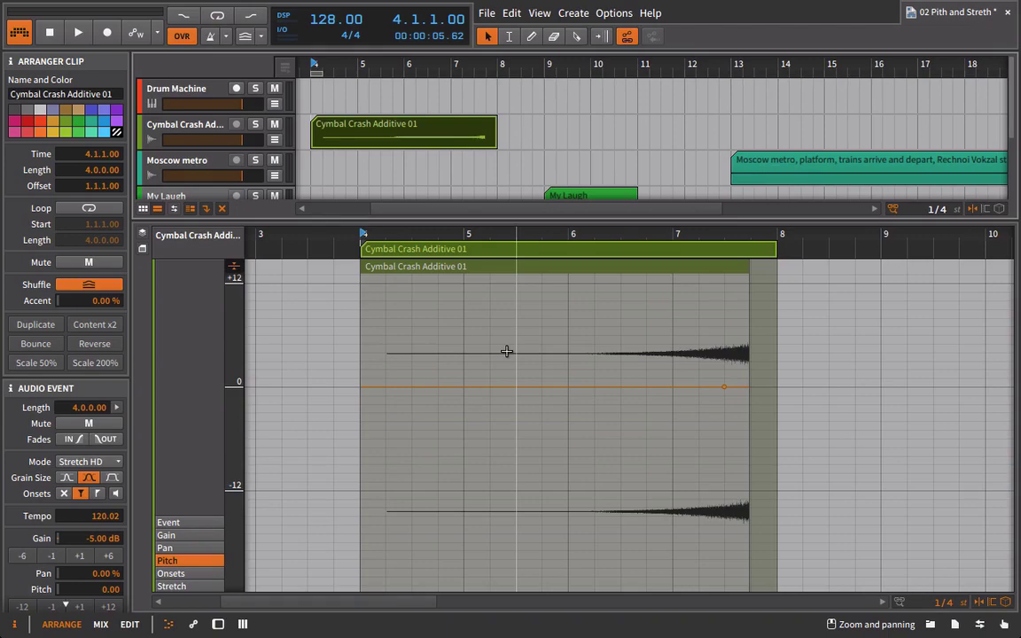
pyautogui.click(590, 238)
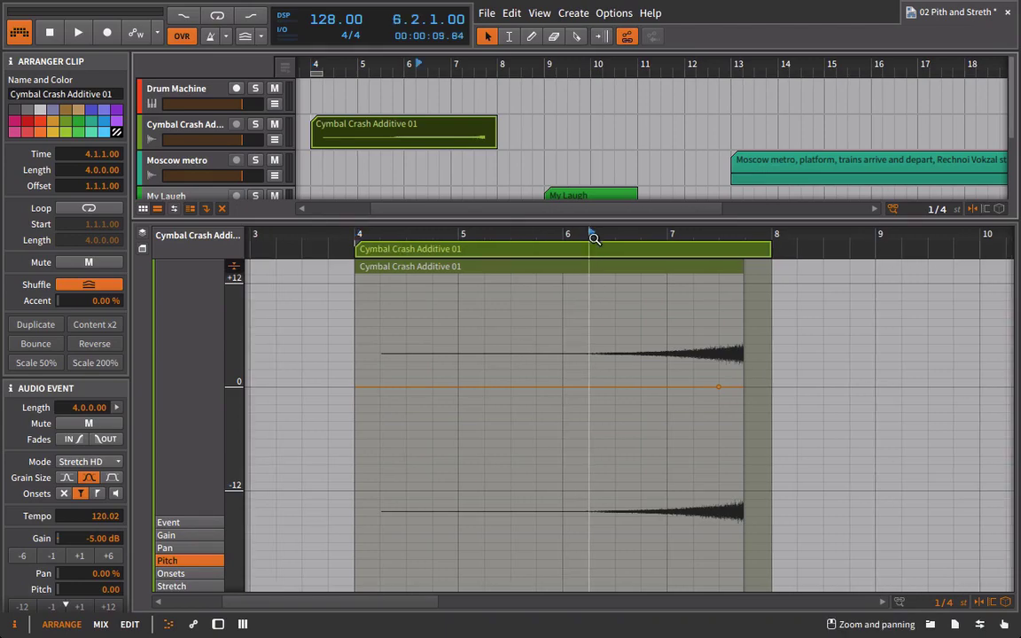
pyautogui.press('space')
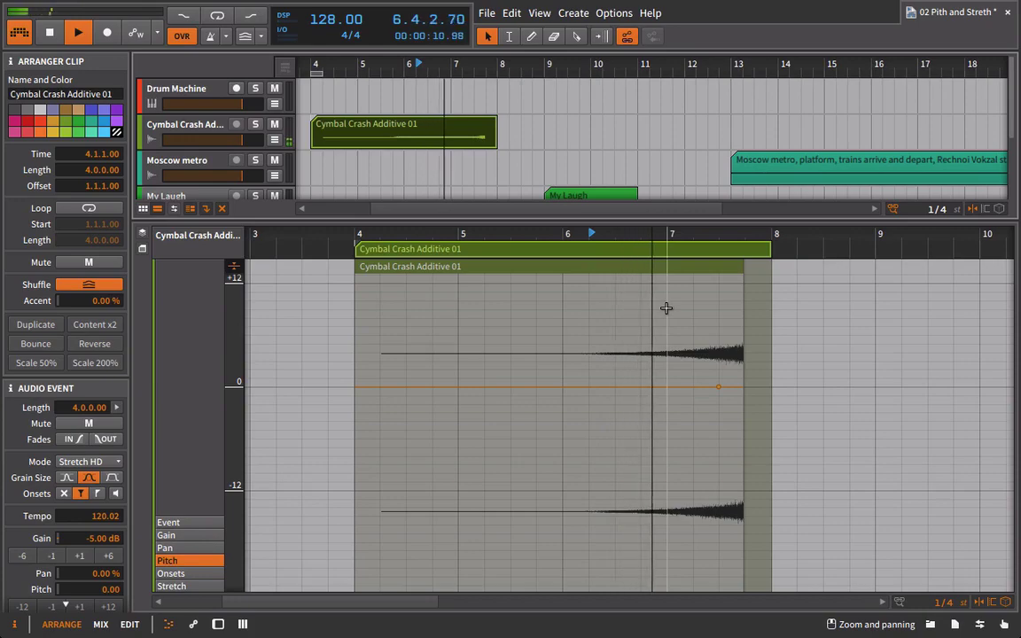
pyautogui.press('space')
# Step: Extend the cymbal clip to a length of 7.0.0.00, pull its audio event out past bar 8 to the full crash, and play it
pyautogui.moveTo(724, 234)
pyautogui.mouseDown()
pyautogui.moveTo(576, 234)
pyautogui.moveTo(610, 248)
pyautogui.moveTo(839, 249)
pyautogui.mouseUp()
pyautogui.click(608, 245)
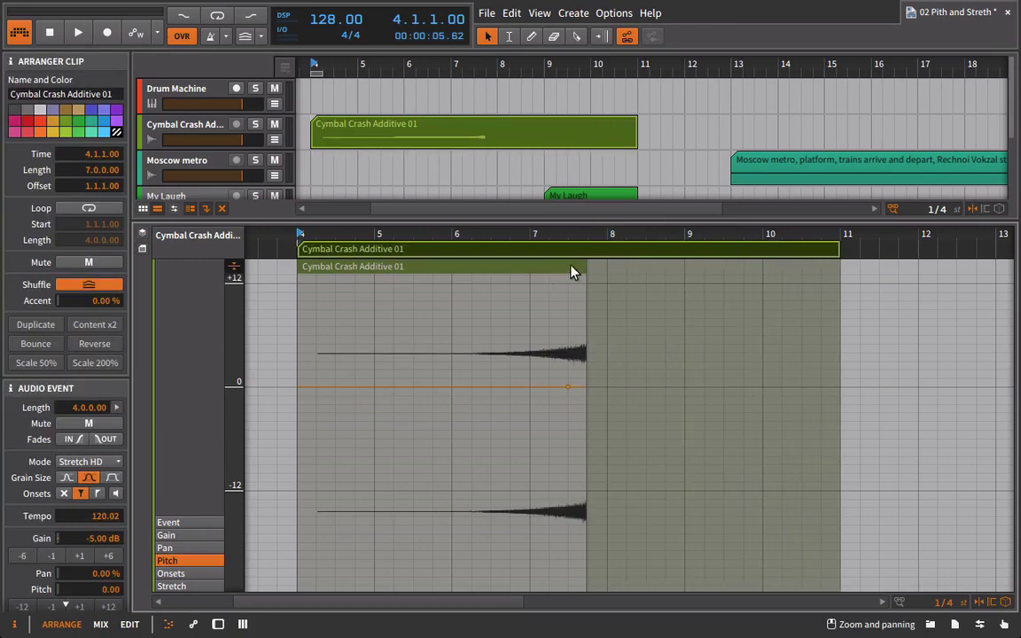
pyautogui.moveTo(582, 267); pyautogui.dragTo(833, 290)
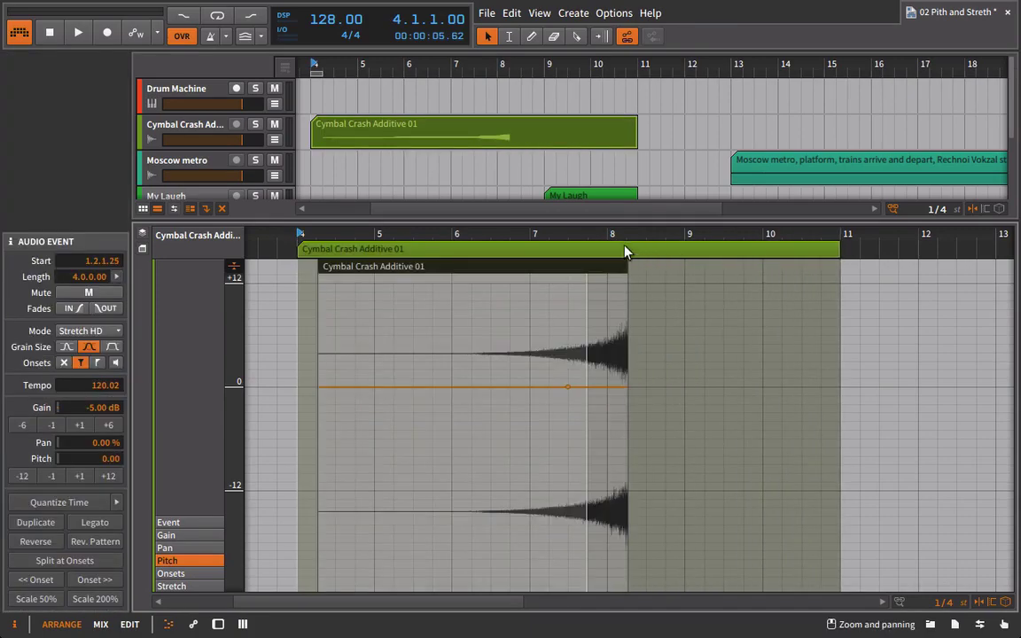
pyautogui.click(594, 230)
pyautogui.press('space')
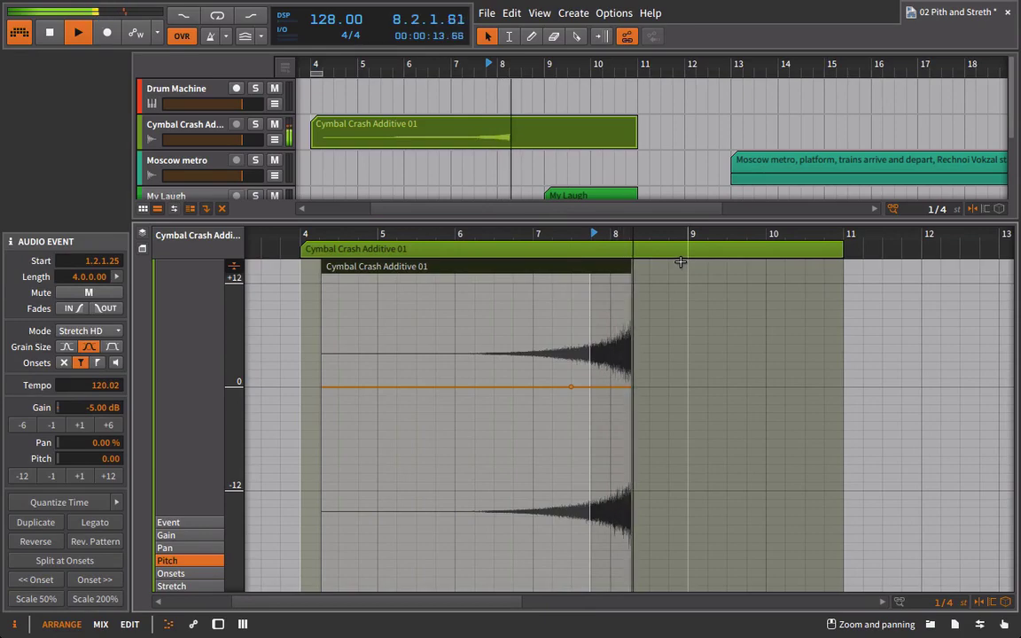
pyautogui.press('space')
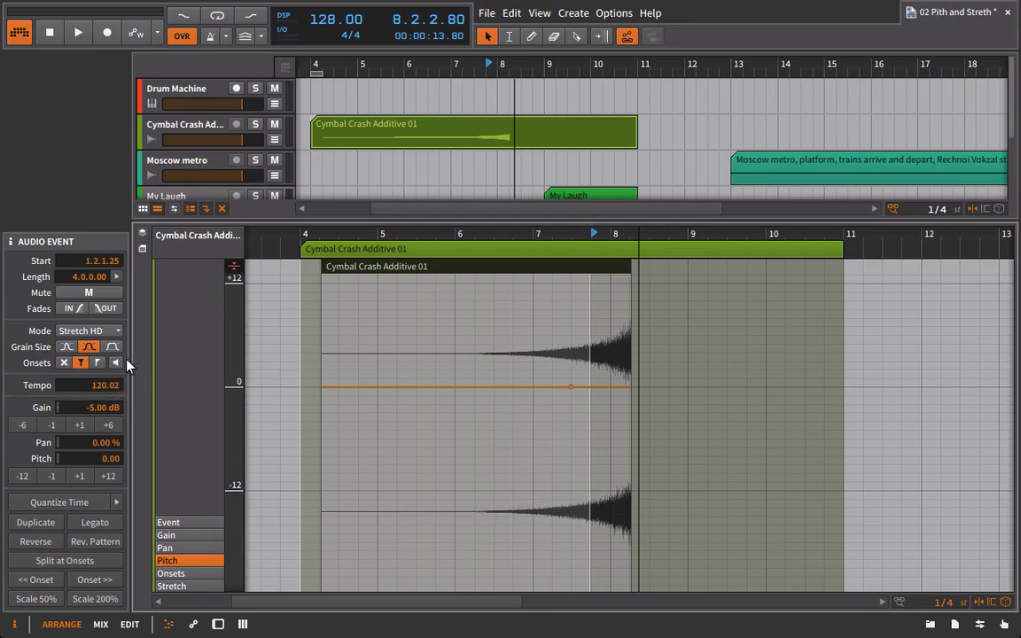
# Step: Set the cymbal audio event's tempo to 128.00 and play its end
pyautogui.doubleClick(103, 390)
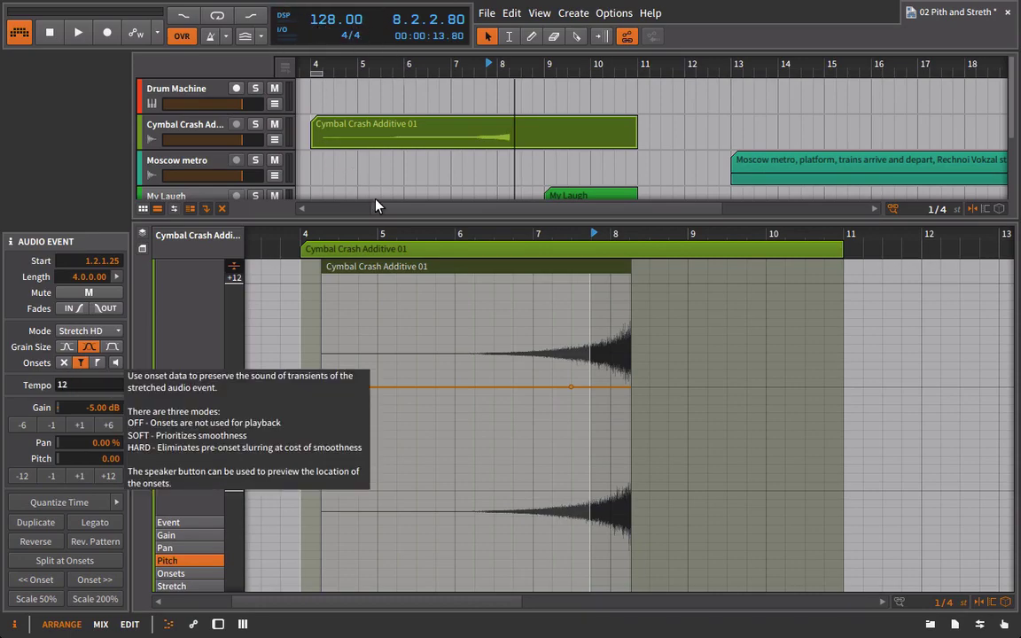
pyautogui.press('Return')
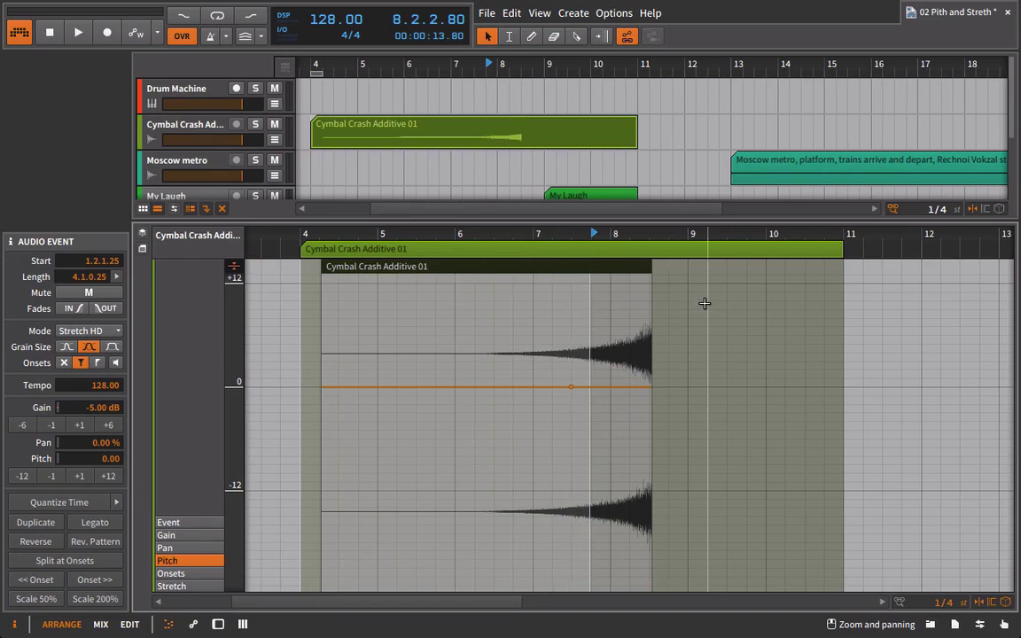
pyautogui.press('space')
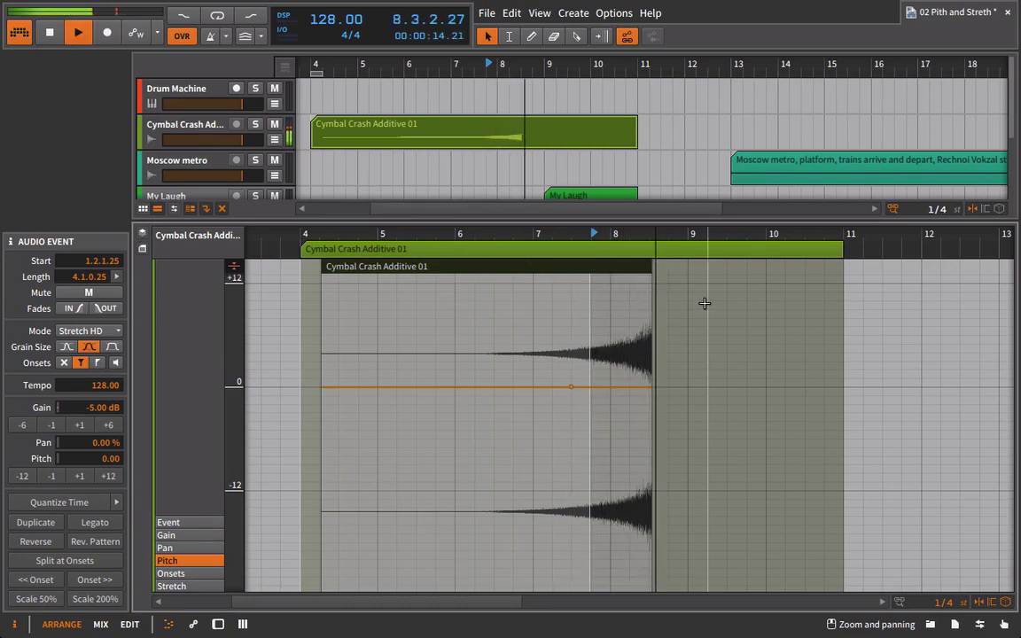
pyautogui.press('space')
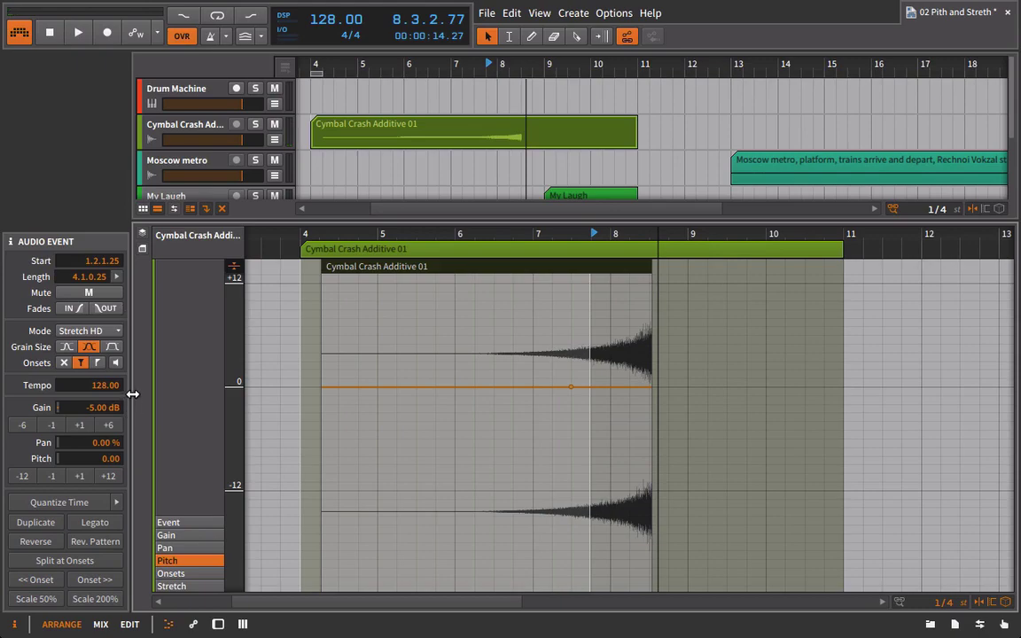
# Step: Reverse the cymbal audio event back to forward playback and play it from bar 4
pyautogui.click(50, 542)
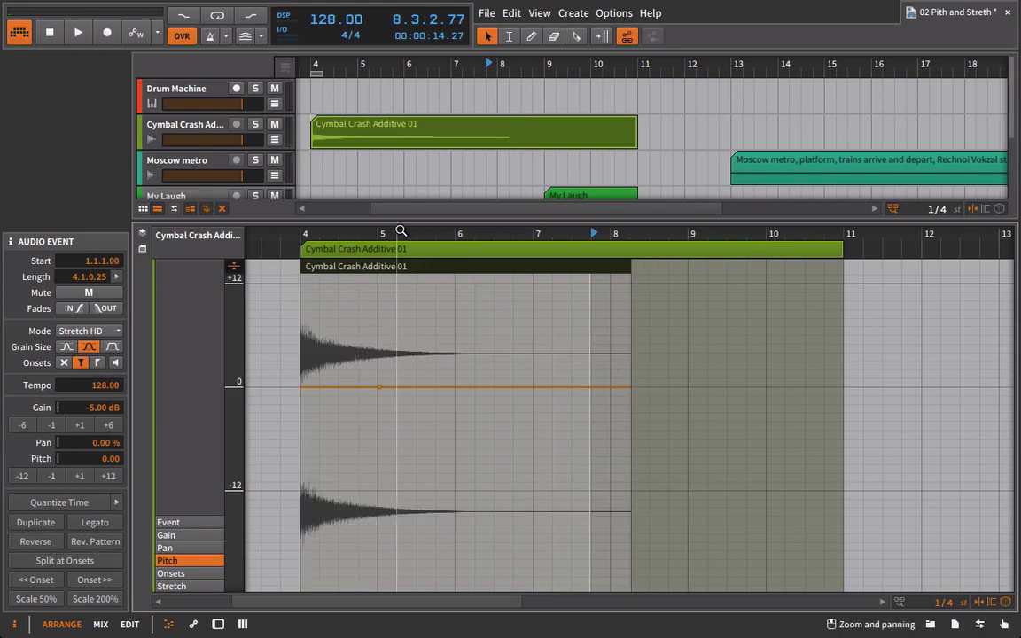
pyautogui.press('space')
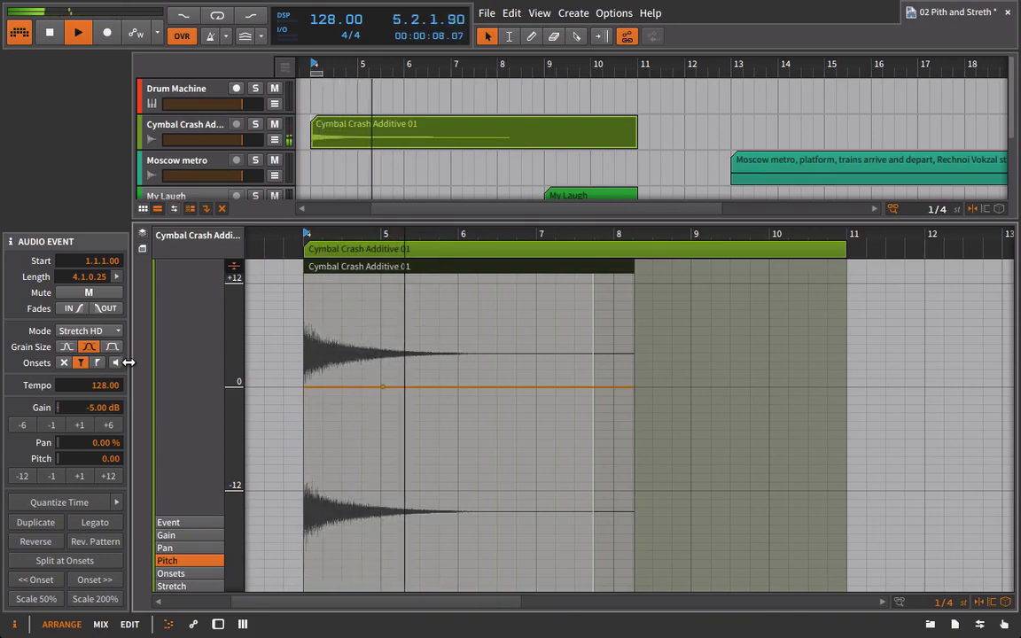
pyautogui.press('space')
# Step: Compare the cymbal event's sound in Raw and Stretch HD modes by playing it from bar 4, ending on Stretch HD
pyautogui.click(88, 331)
pyautogui.click(71, 346)
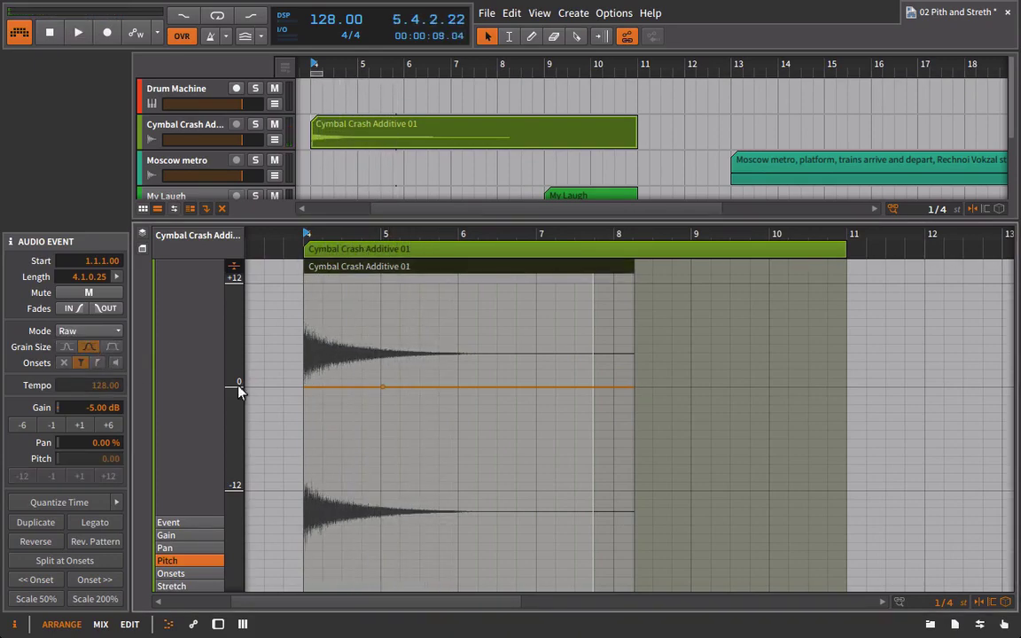
pyautogui.press('space')
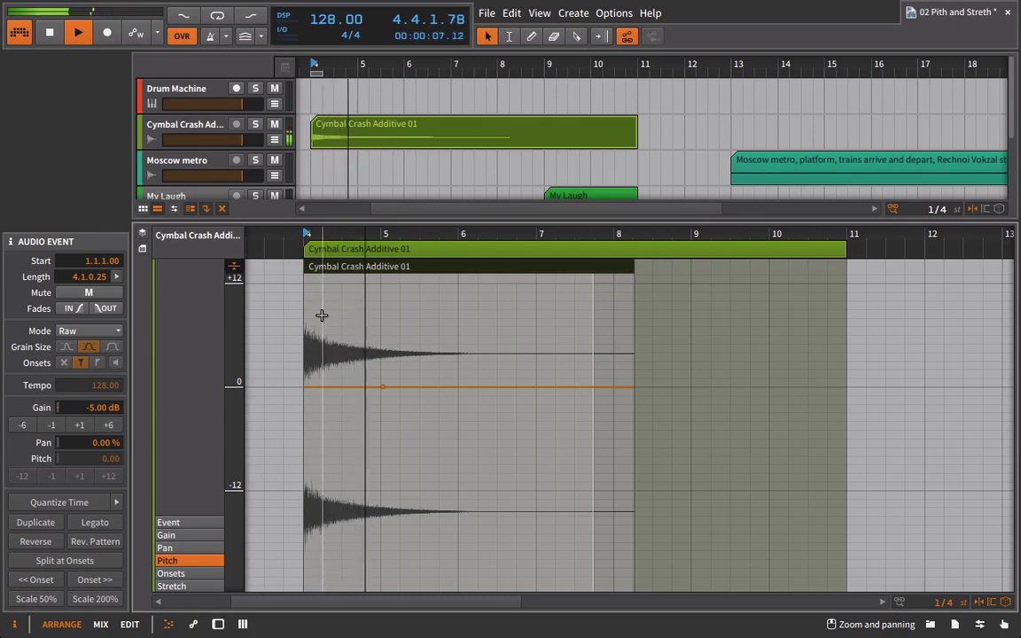
pyautogui.click(113, 333)
pyautogui.click(81, 374)
pyautogui.press('space')
pyautogui.press('space')
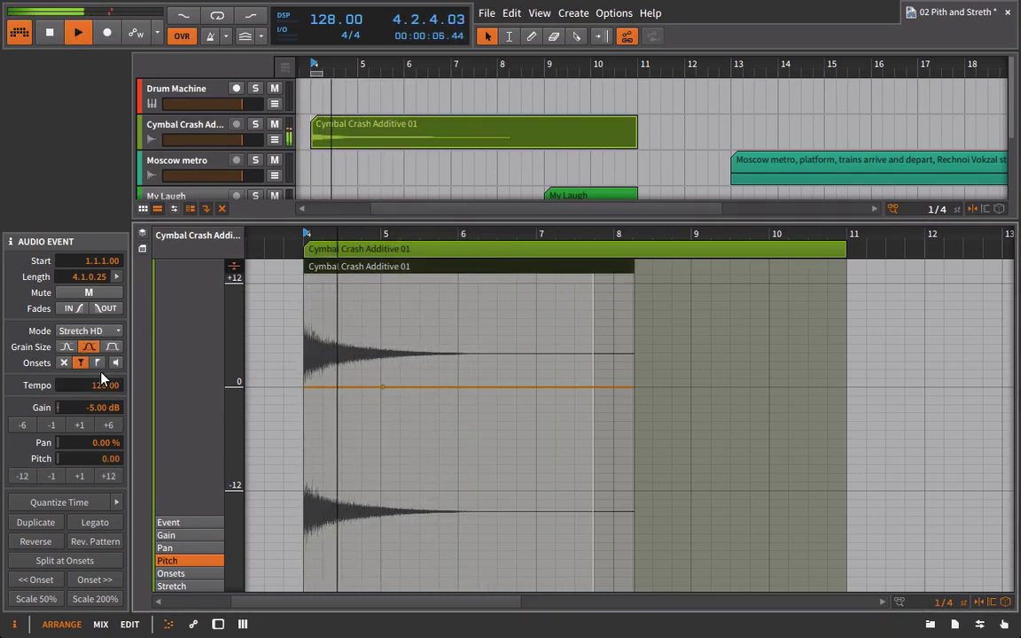
pyautogui.press('space')
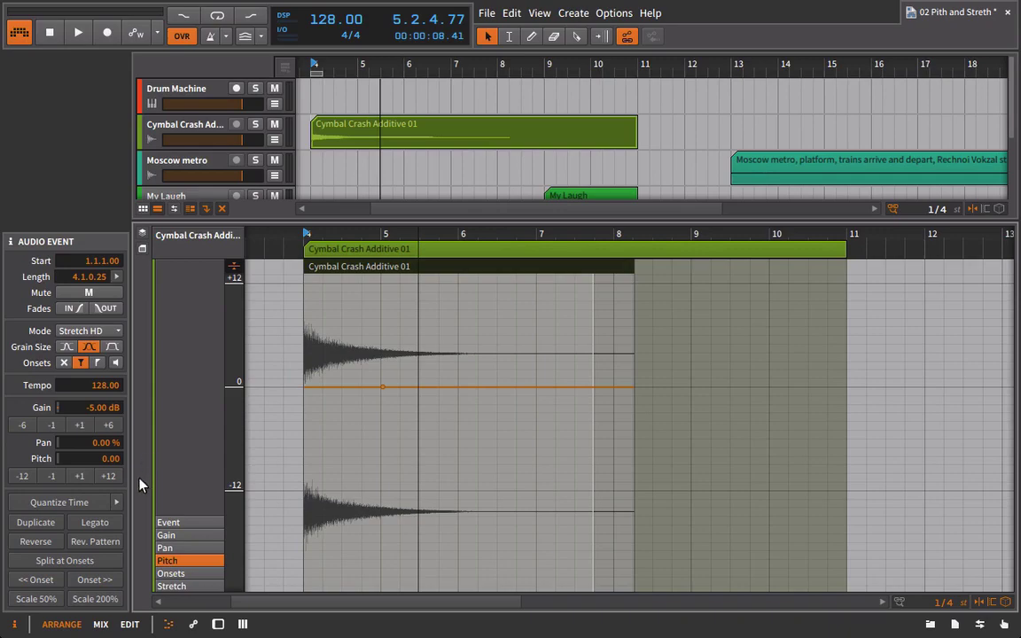
# Step: Reverse the cymbal audio event again and move it so that it ends at 9.1
pyautogui.click(53, 542)
pyautogui.moveTo(595, 277); pyautogui.dragTo(693, 275)
pyautogui.scroll(5, 679, 237)
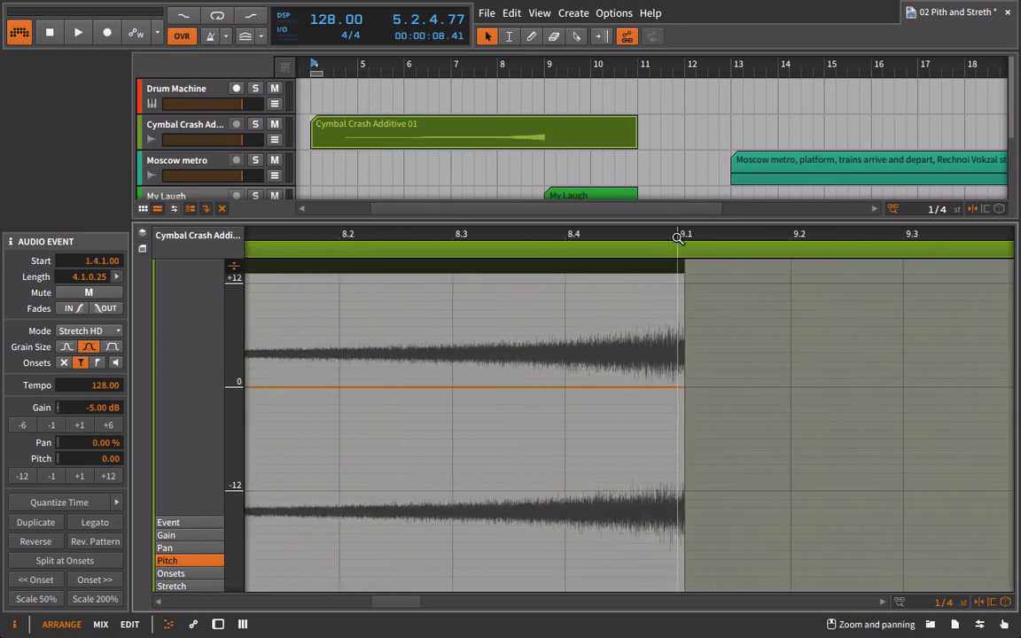
pyautogui.moveTo(686, 235); pyautogui.dragTo(621, 273)
pyautogui.click(659, 265)
pyautogui.scroll(-5, 626, 239)
# Step: Trim the cymbal clip's end to 9.1 and its start to 5.1.1.00, giving a length of 4.0.0.00
pyautogui.moveTo(747, 240); pyautogui.dragTo(630, 246)
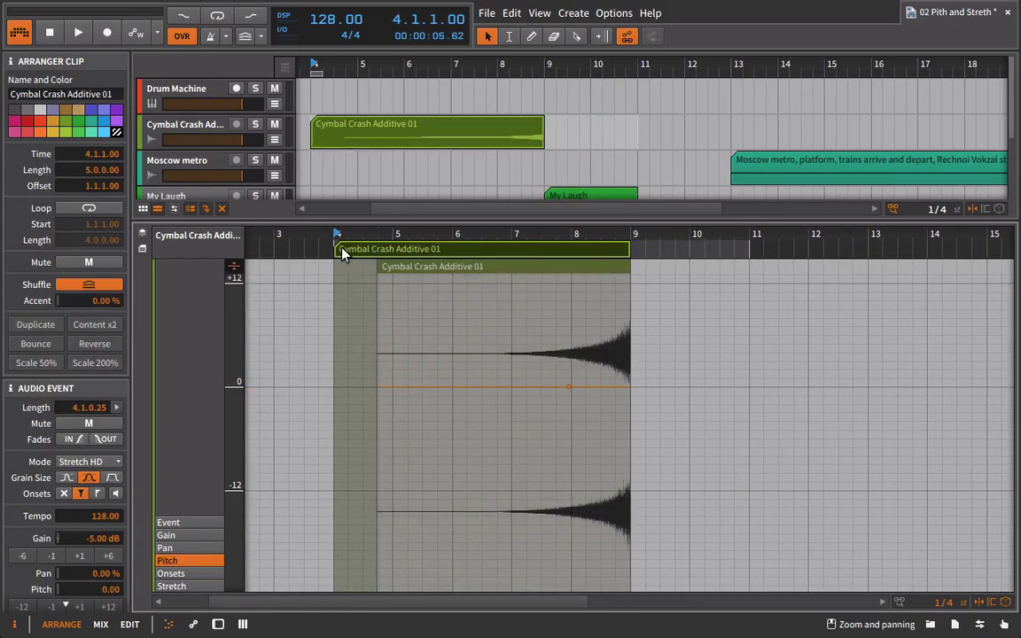
pyautogui.moveTo(337, 249); pyautogui.dragTo(451, 346)
pyautogui.press('Escape')
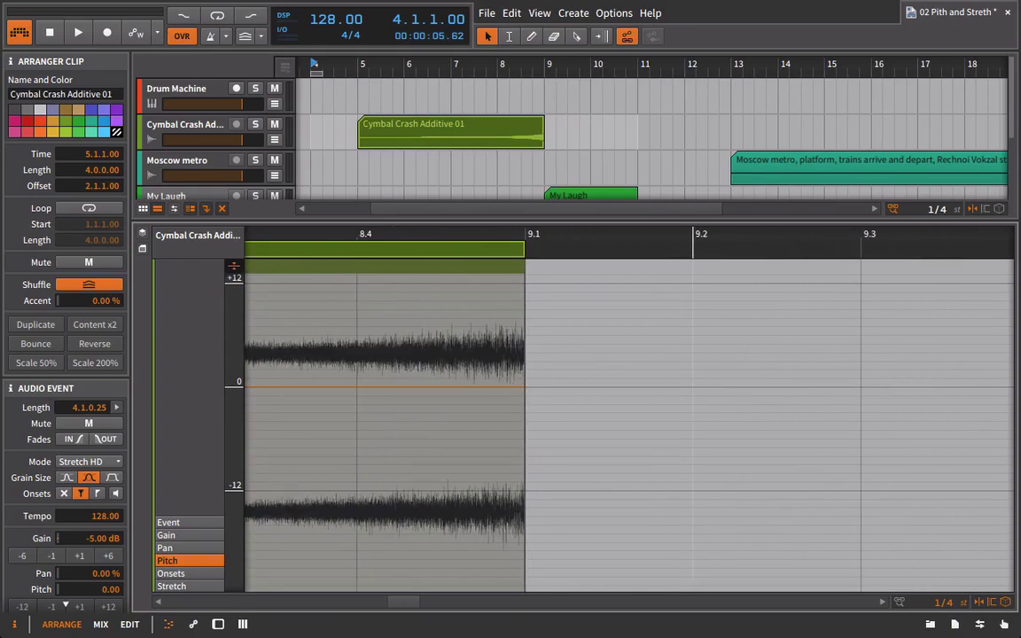
# Step: Shape the cymbal's pitch curve with a +12 point on 8.3 and a -12 point at the event's end, and play it
pyautogui.moveTo(470, 235); pyautogui.dragTo(634, 242)
pyautogui.moveTo(502, 387); pyautogui.dragTo(545, 283)
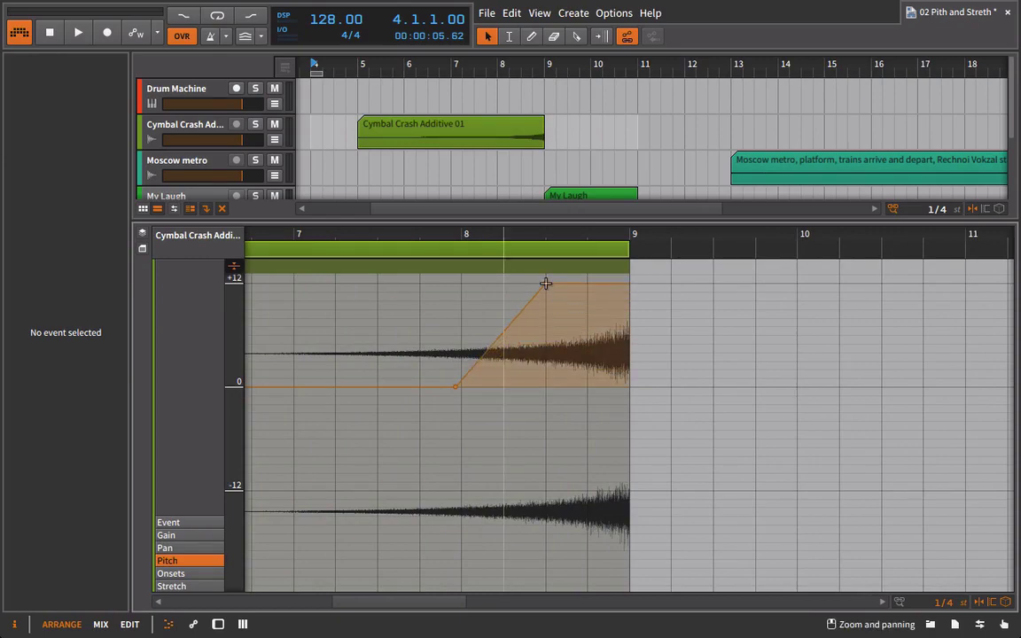
pyautogui.moveTo(628, 287); pyautogui.dragTo(611, 447)
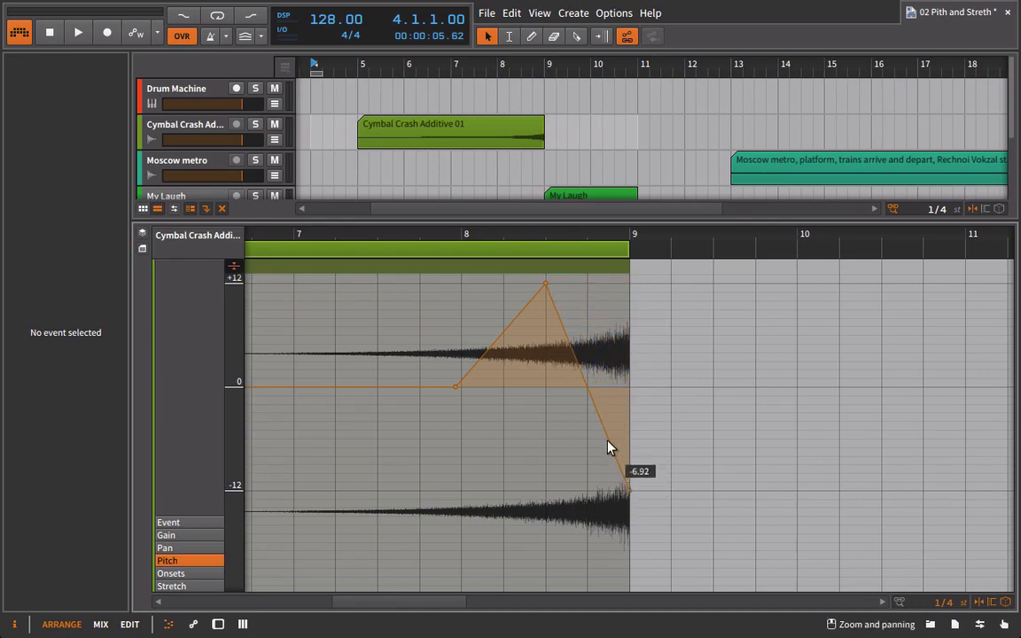
pyautogui.press('space')
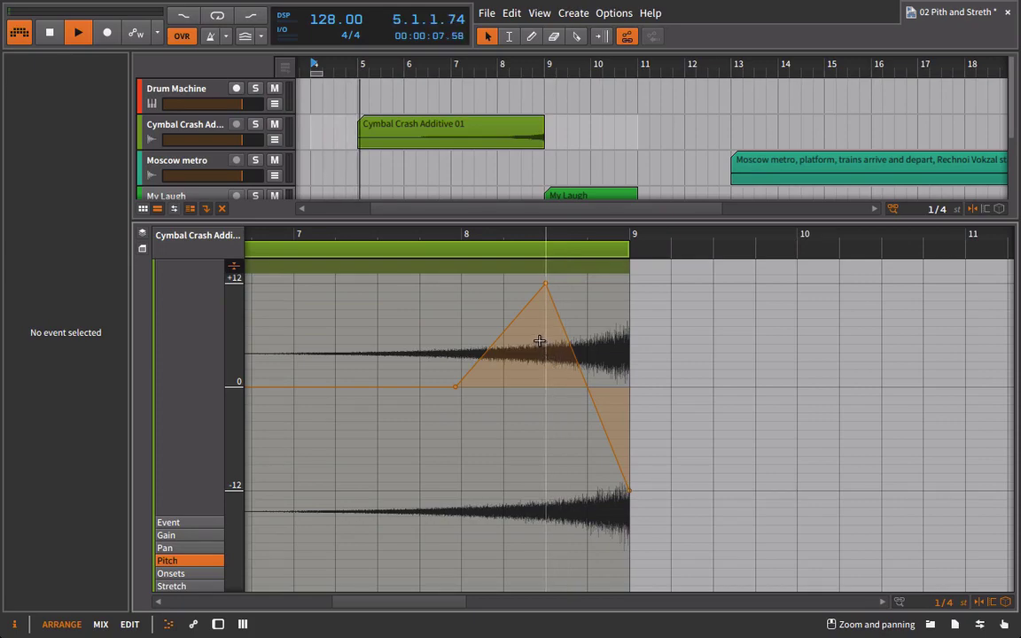
# Step: Bend the cymbal pitch curve's segments on both sides of the +12 point into smooth curves and enlarge the arranger area
pyautogui.moveTo(546, 283); pyautogui.dragTo(523, 353)
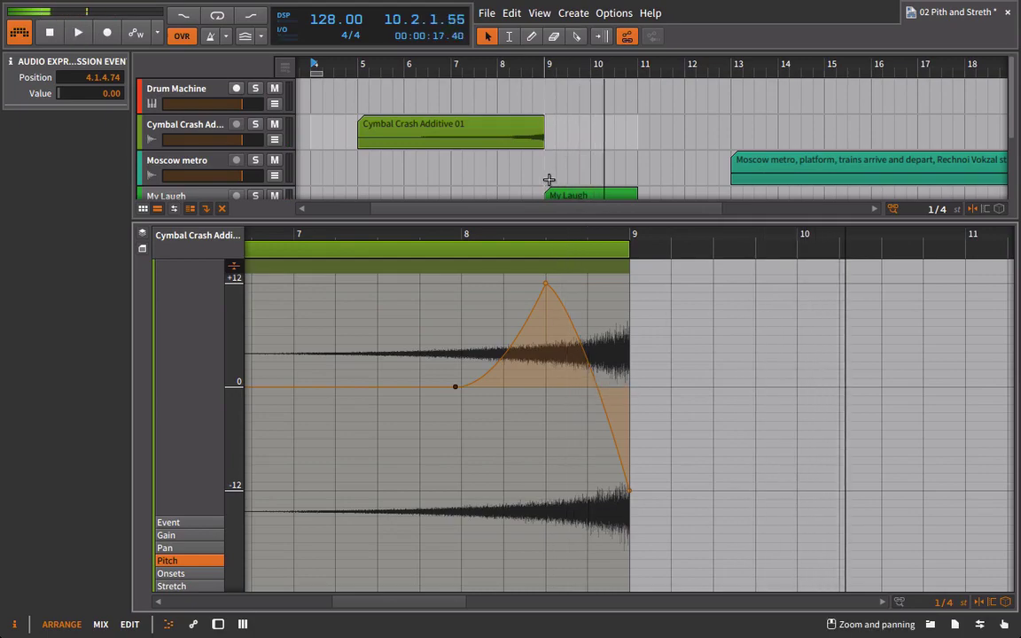
pyautogui.moveTo(537, 222); pyautogui.dragTo(569, 352)
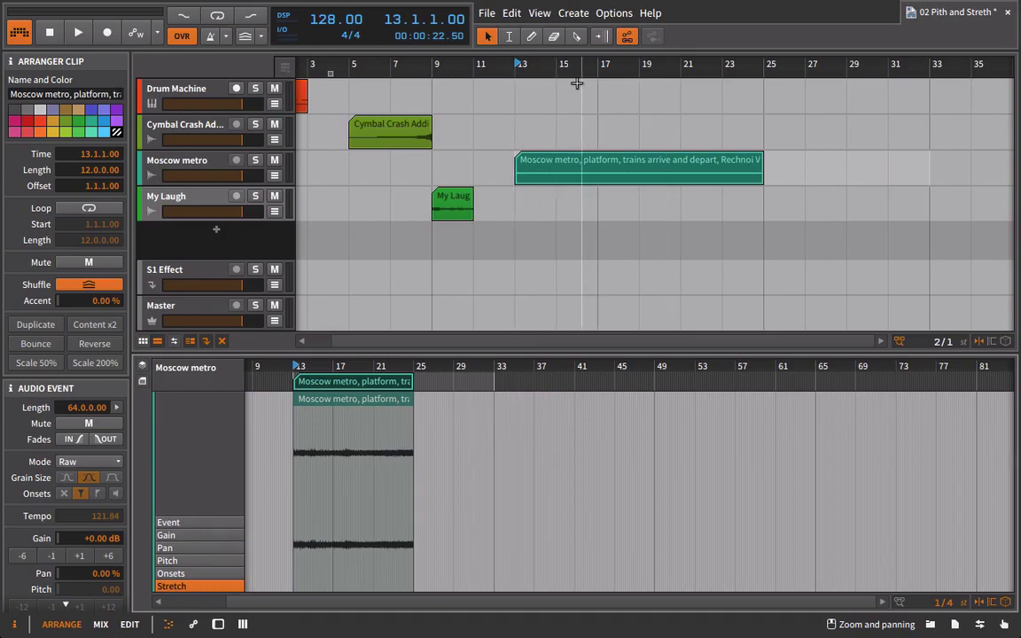
# Step: Switch the Moscow metro audio event to Stretch HD mode and set its tempo to 128
pyautogui.scroll(3, 501, 238)
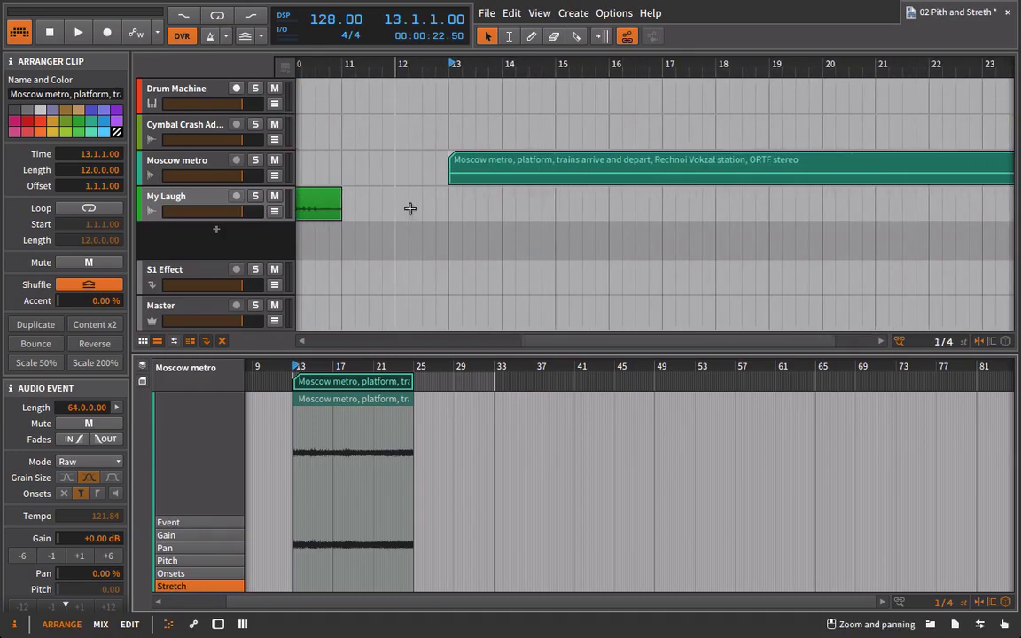
pyautogui.scroll(-4, 393, 237)
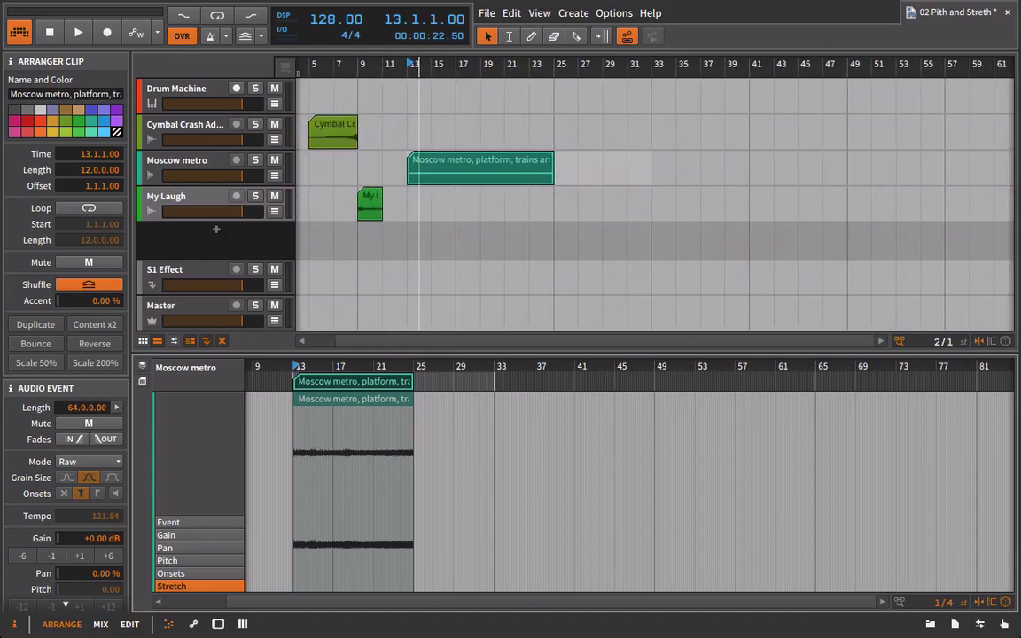
pyautogui.scroll(1, 417, 238)
pyautogui.scroll(3, 419, 186)
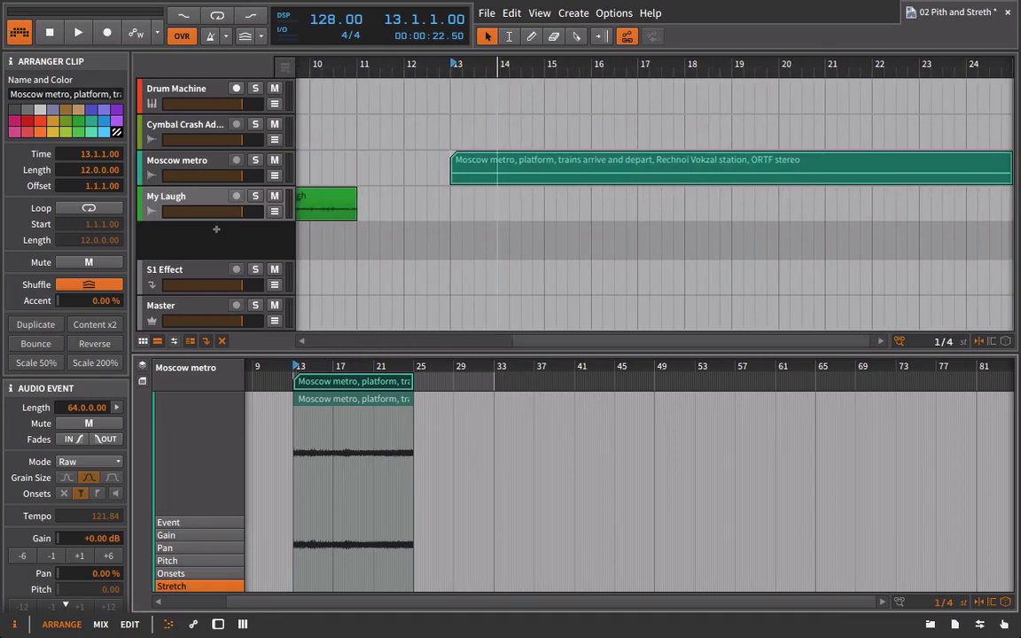
pyautogui.click(89, 462)
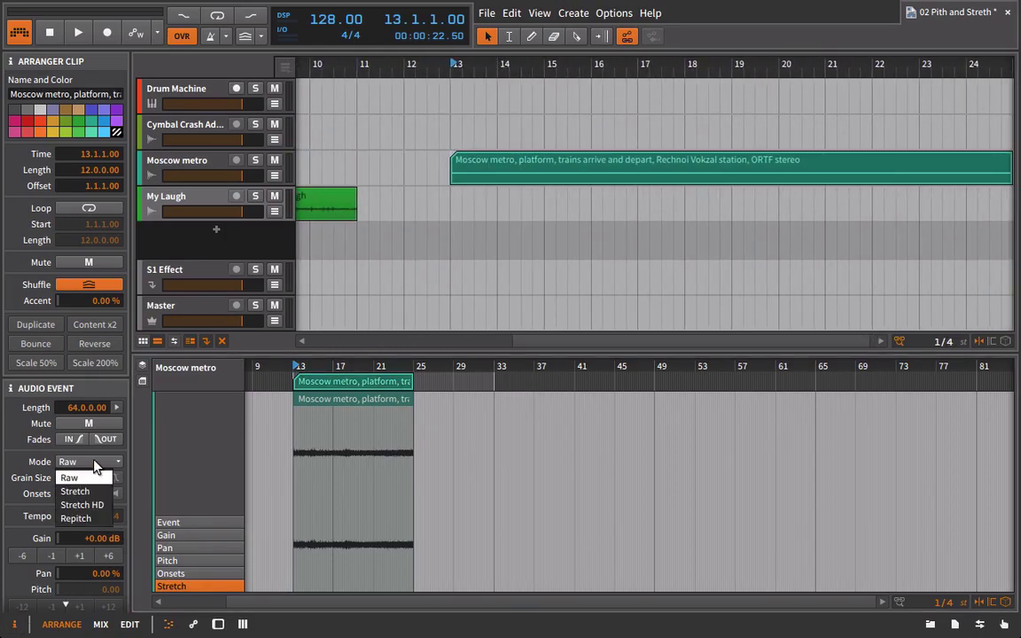
pyautogui.click(102, 505)
pyautogui.doubleClick(104, 519)
pyautogui.write('128')
pyautogui.press('Return')
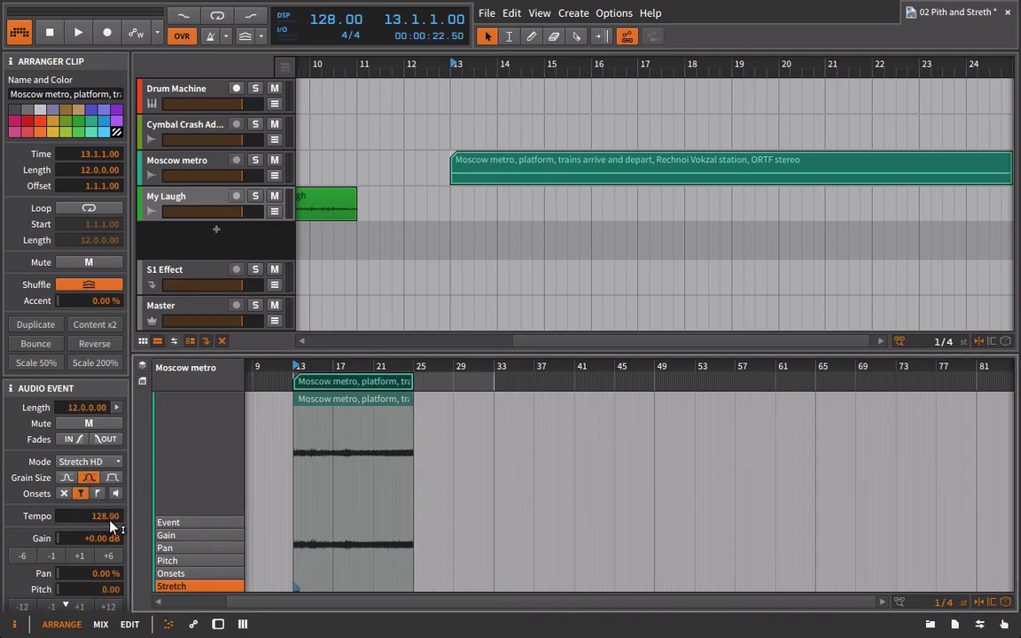
# Step: Lengthen the Moscow metro clip past bar 57 and extend its audio event to a length of 34.1.0.00
pyautogui.rightClick(503, 164)
pyautogui.click(503, 100)
pyautogui.scroll(-4, 411, 119)
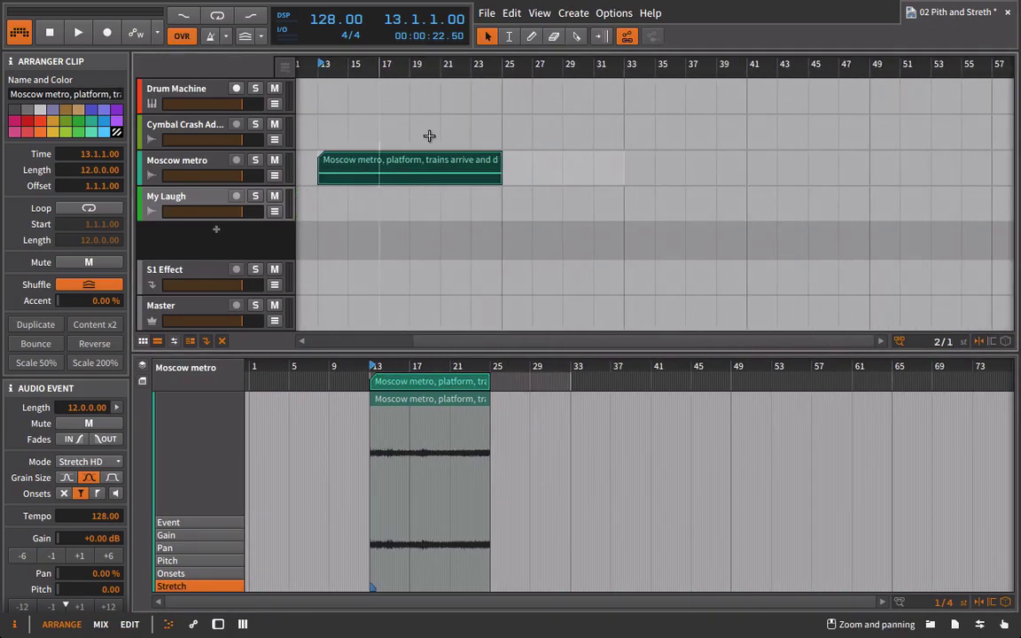
pyautogui.moveTo(495, 166); pyautogui.dragTo(623, 166)
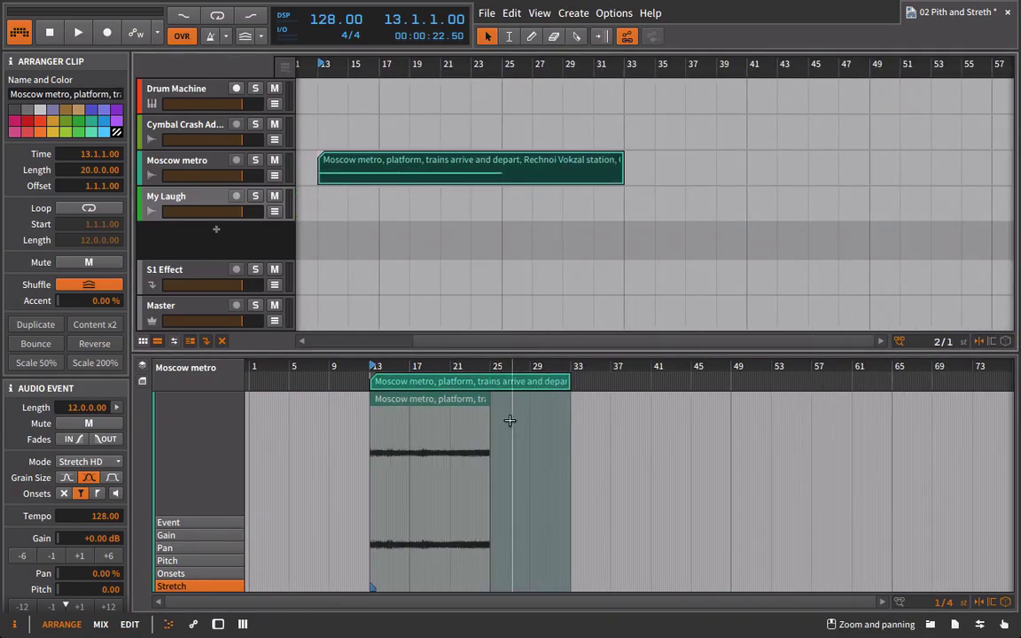
pyautogui.moveTo(483, 408); pyautogui.dragTo(856, 381)
pyautogui.moveTo(566, 398); pyautogui.dragTo(714, 424)
# Step: Split the Moscow metro clip at bars 22 and 26 and delete the pieces outside that range
pyautogui.moveTo(482, 364); pyautogui.dragTo(500, 444)
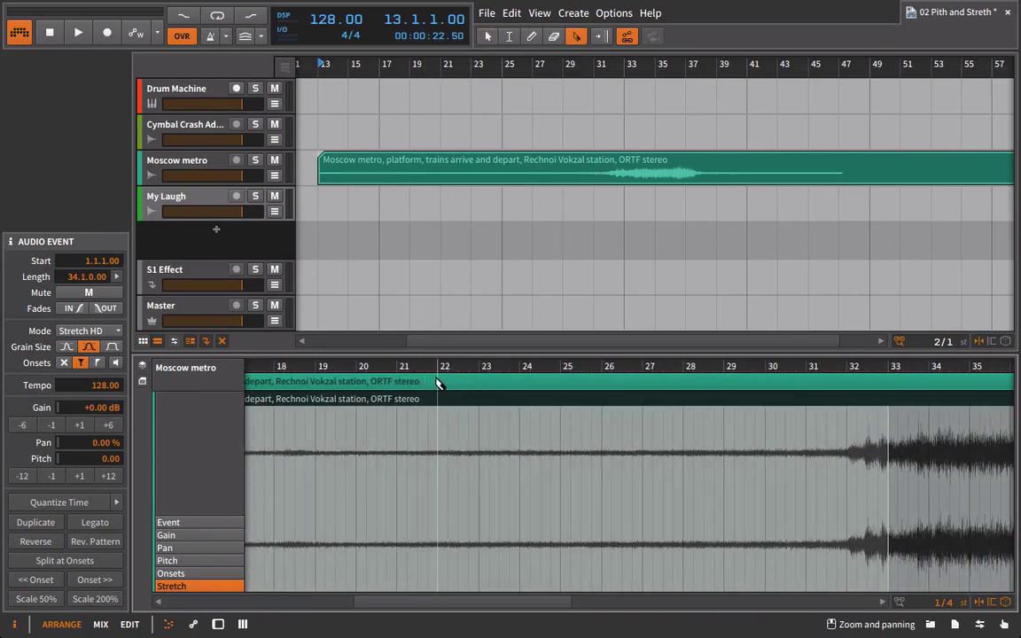
pyautogui.click(437, 382)
pyautogui.click(600, 382)
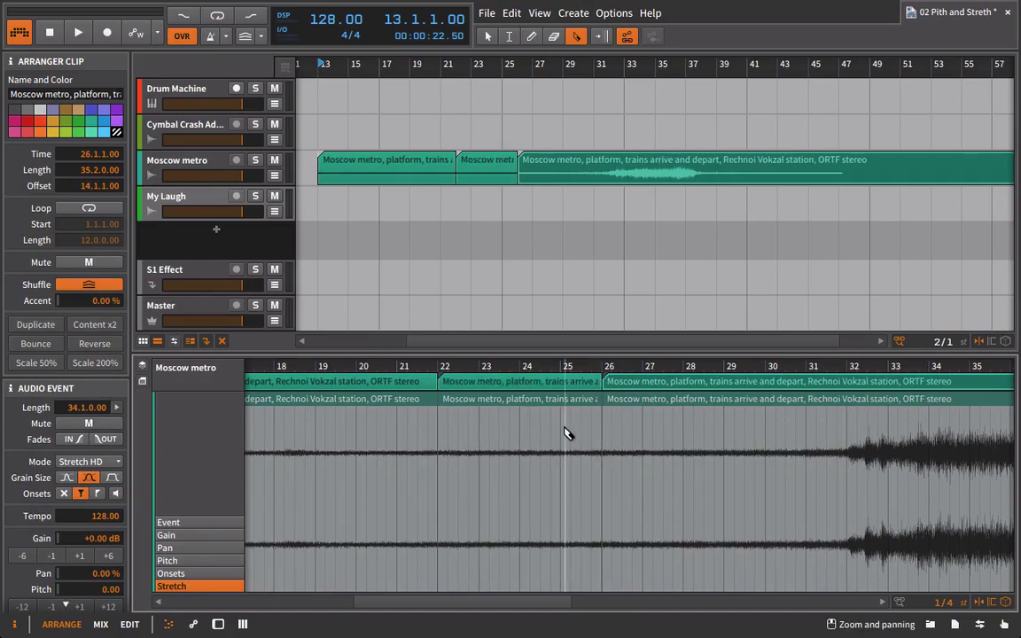
pyautogui.click(397, 388)
pyautogui.press('Delete')
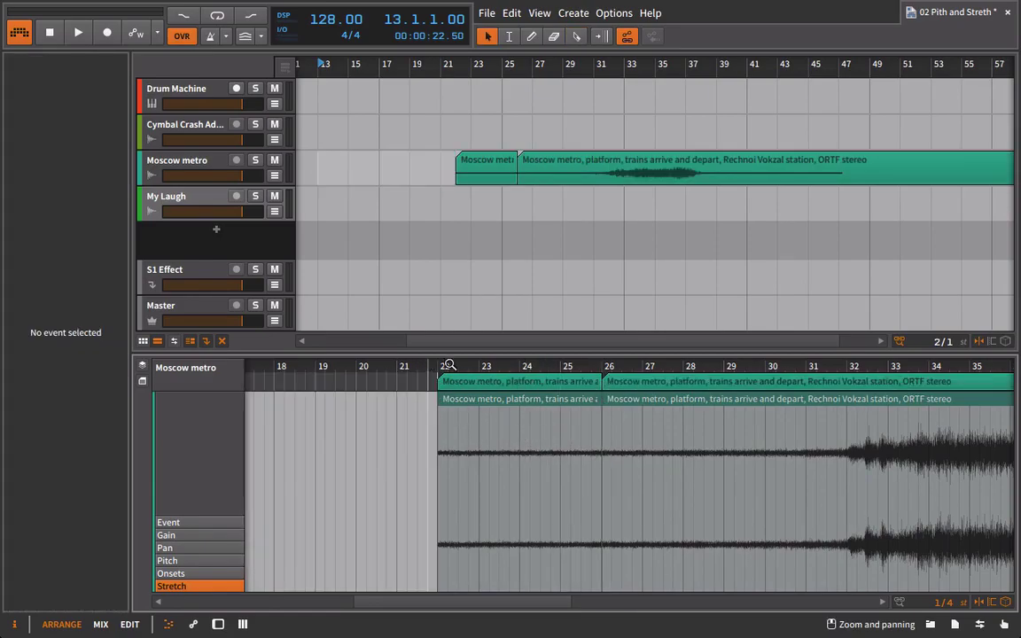
pyautogui.click(689, 382)
pyautogui.press('Delete')
pyautogui.click(483, 381)
# Step: Play the Moscow metro clip from bar 22 while shifting its pitch up and down by semitones, ending on 0.00
pyautogui.moveTo(481, 367); pyautogui.dragTo(445, 329)
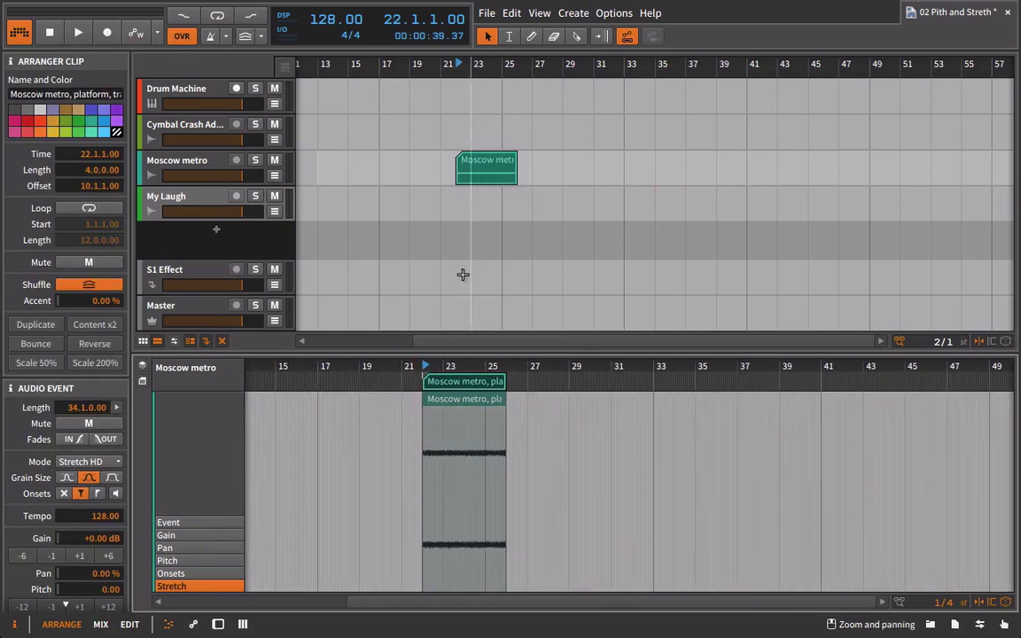
pyautogui.press('space')
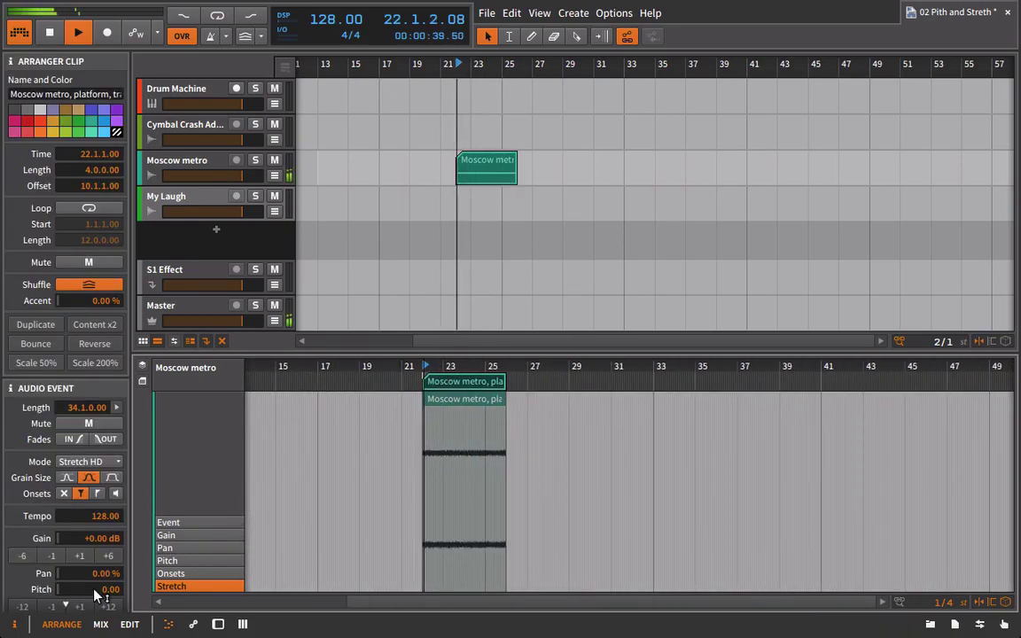
pyautogui.scroll(-1, 94, 592)
pyautogui.click(82, 580)
pyautogui.click(81, 579)
pyautogui.click(81, 579)
pyautogui.click(82, 579)
pyautogui.click(52, 581)
pyautogui.click(52, 580)
pyautogui.click(52, 581)
pyautogui.click(53, 581)
pyautogui.click(55, 580)
pyautogui.click(74, 581)
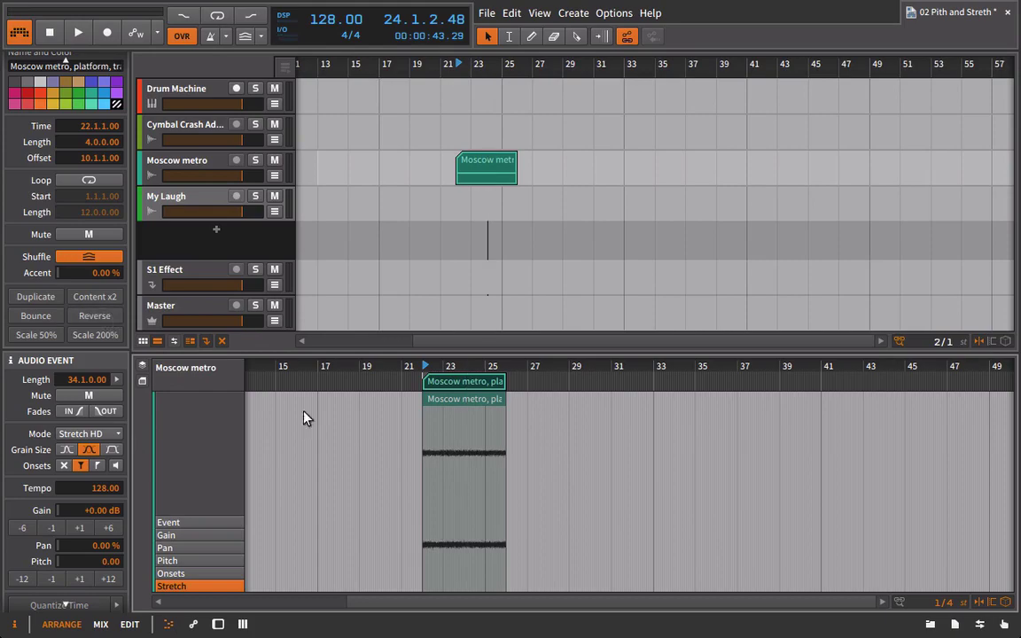
pyautogui.press('space')
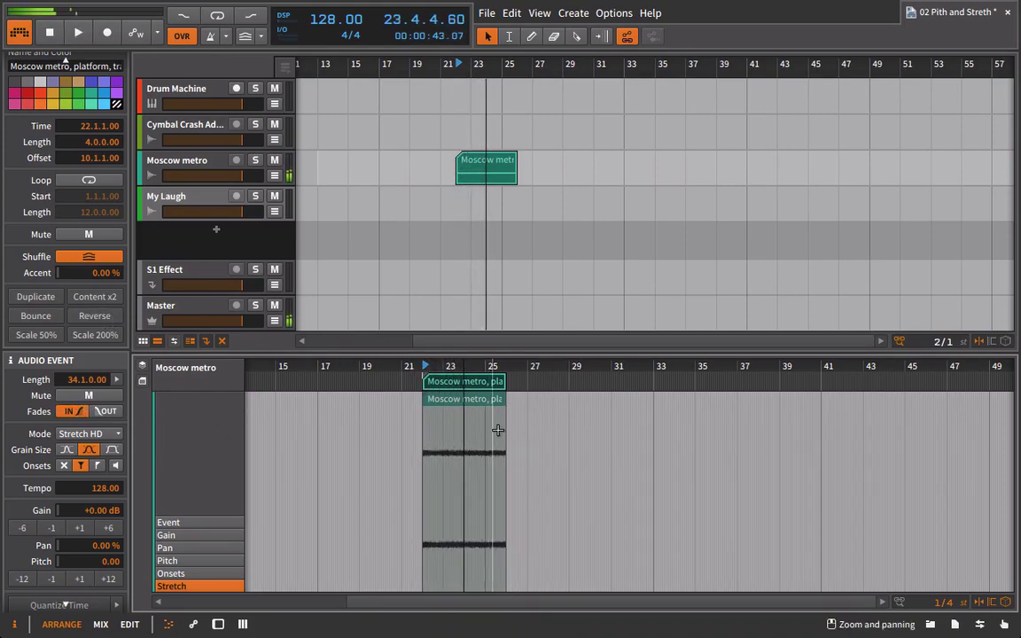
# Step: Move the Moscow metro clip to start at 25.1.1.00 and reduce its audio event to the clip's 4.0.0.00 length
pyautogui.scroll(5, 470, 380)
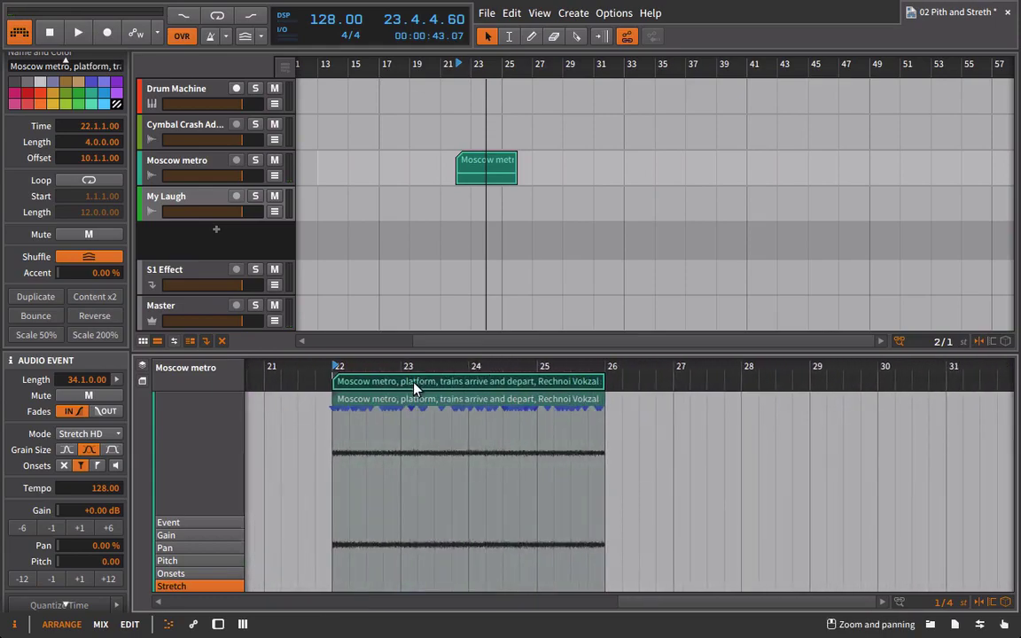
pyautogui.moveTo(426, 381); pyautogui.dragTo(633, 388)
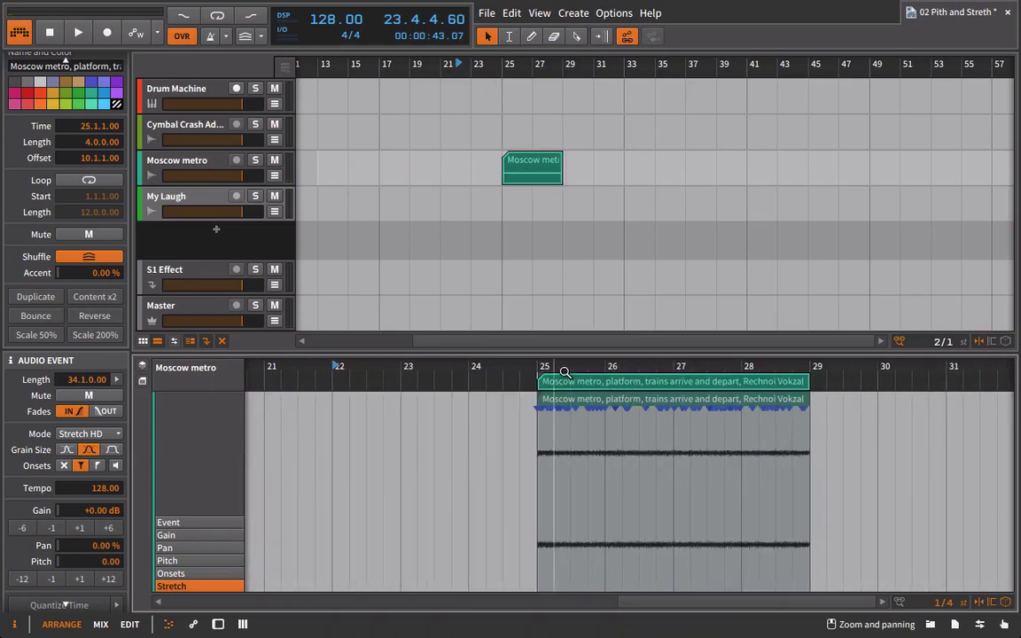
pyautogui.rightClick(564, 390)
pyautogui.click(631, 425)
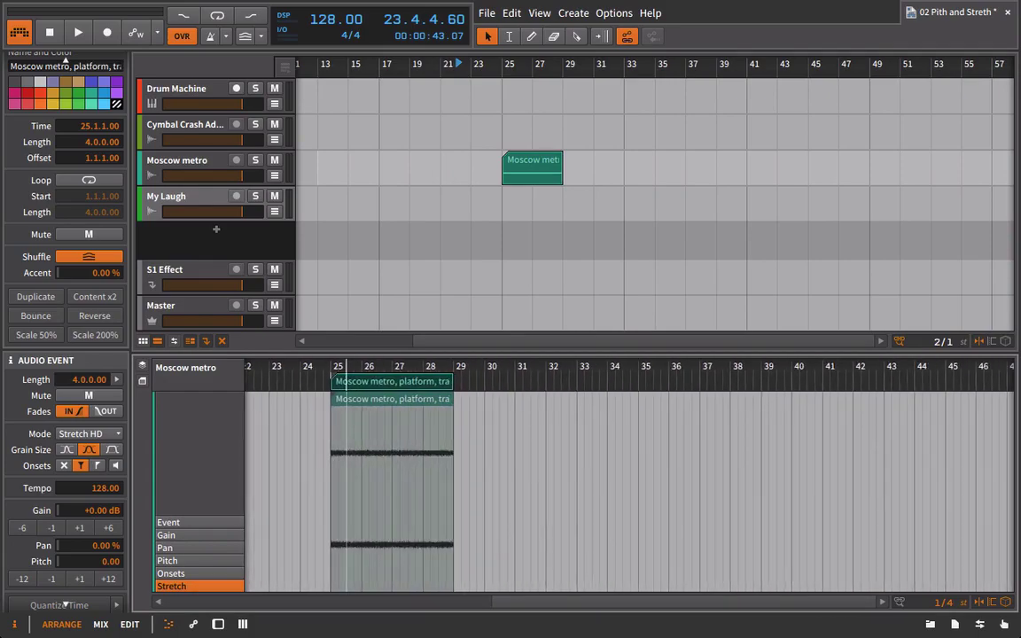
# Step: Extend the Moscow metro clip to 16.0.0.00, stretching its audio event to the same length, and play it from bar 25
pyautogui.moveTo(449, 381); pyautogui.dragTo(823, 379)
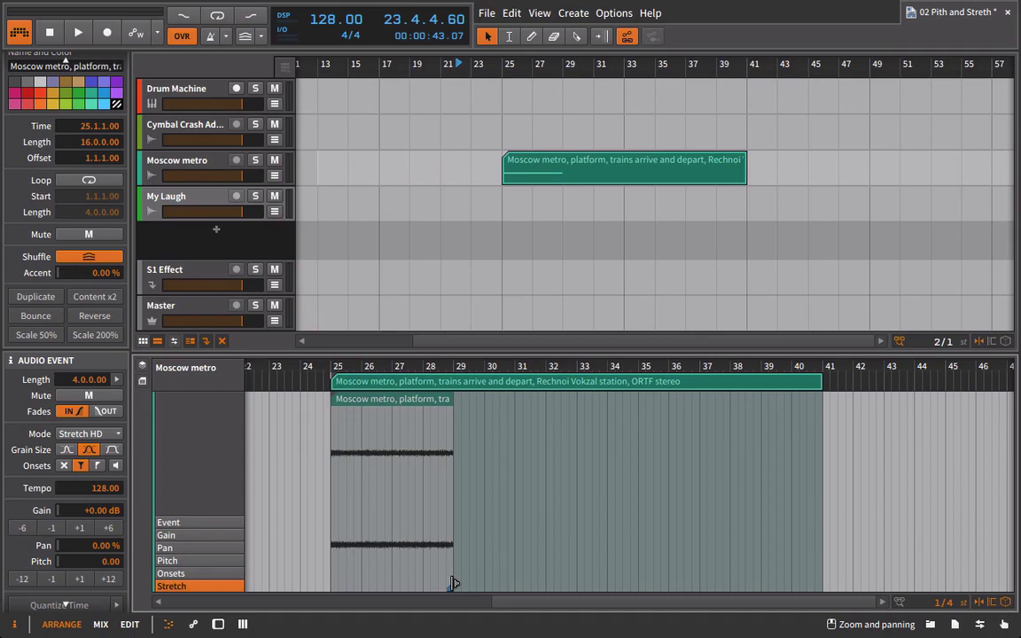
pyautogui.moveTo(452, 583); pyautogui.dragTo(826, 605)
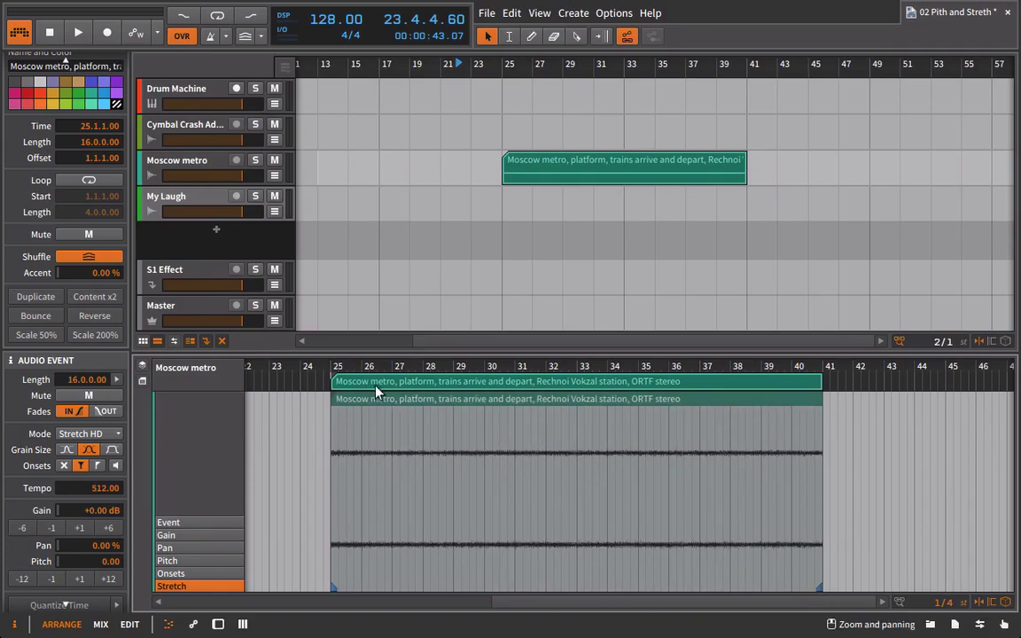
pyautogui.click(332, 367)
pyautogui.press('space')
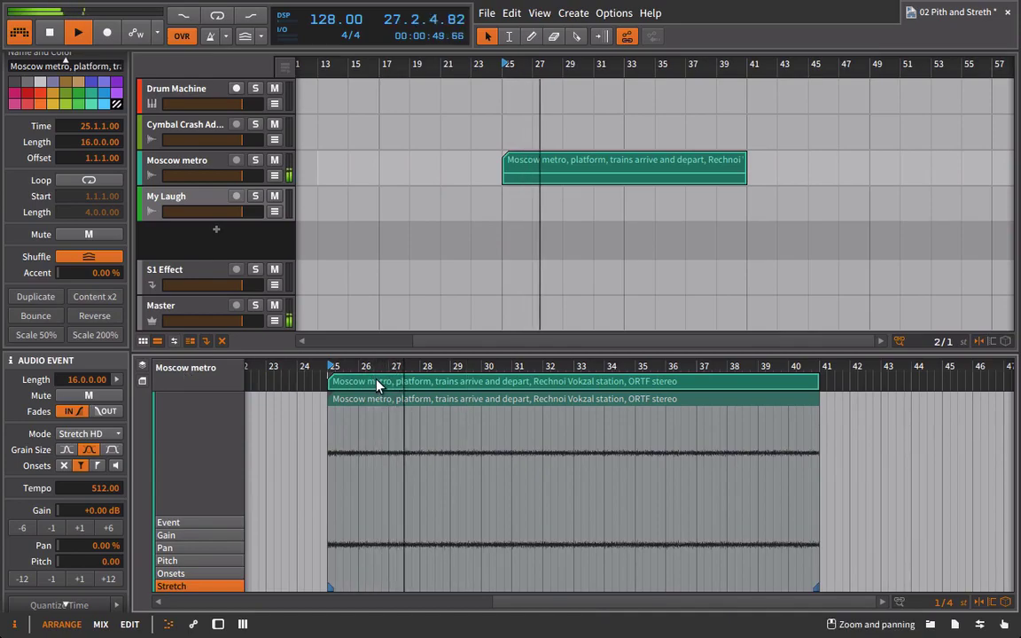
# Step: Compare the grain sizes on the playing metro event, ending on the first option, and turn its onsets off
pyautogui.scroll(-1, 75, 461)
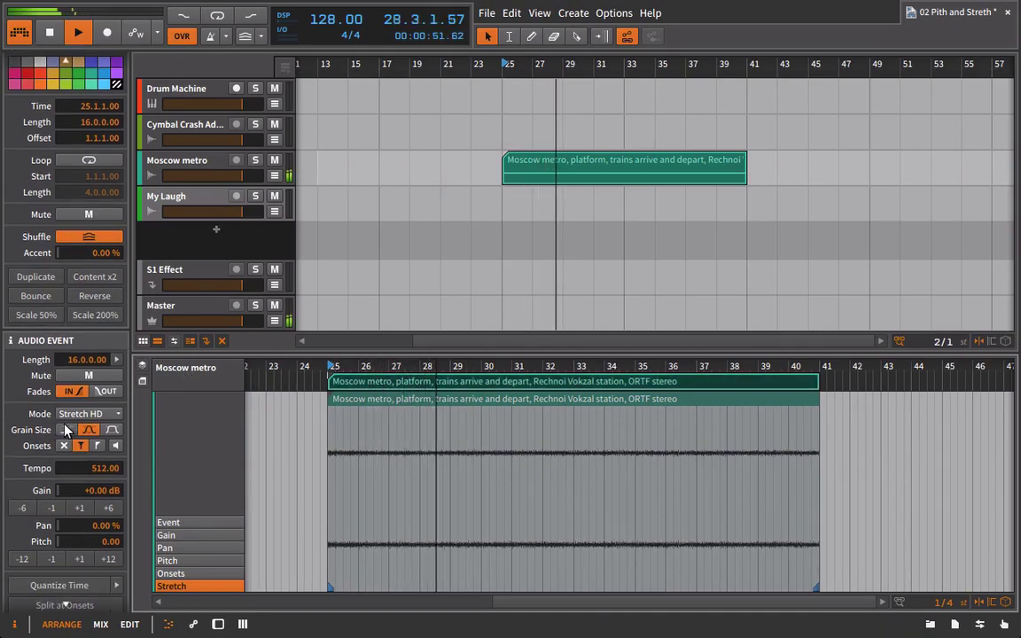
pyautogui.click(69, 431)
pyautogui.click(90, 430)
pyautogui.click(118, 430)
pyautogui.click(66, 430)
pyautogui.click(65, 445)
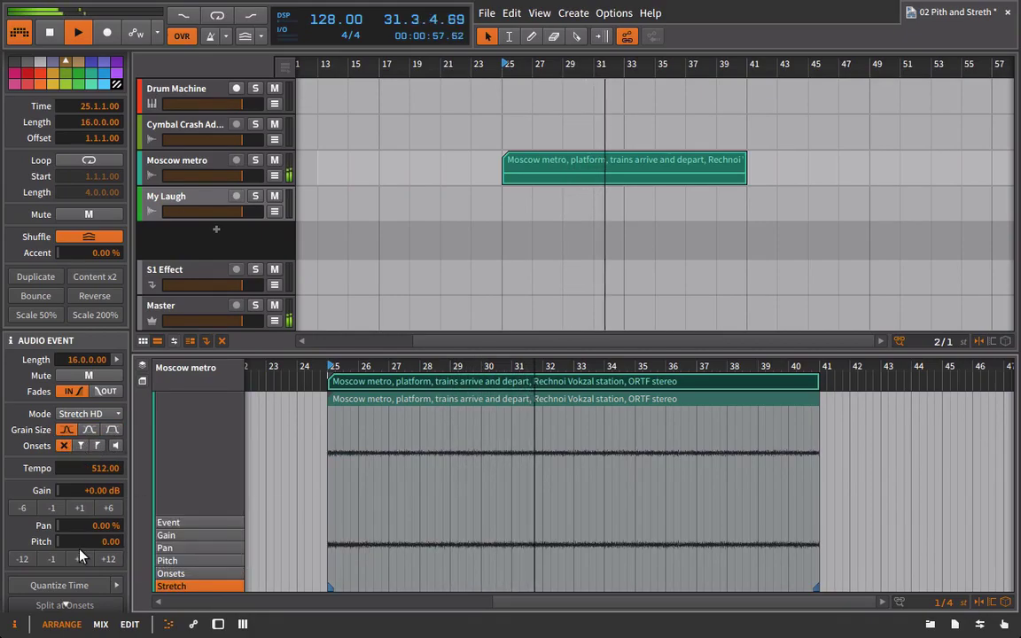
pyautogui.press('space')
# Step: Play the stretched metro event at lower octaves and set its pitch to -24.00
pyautogui.scroll(-1, 79, 550)
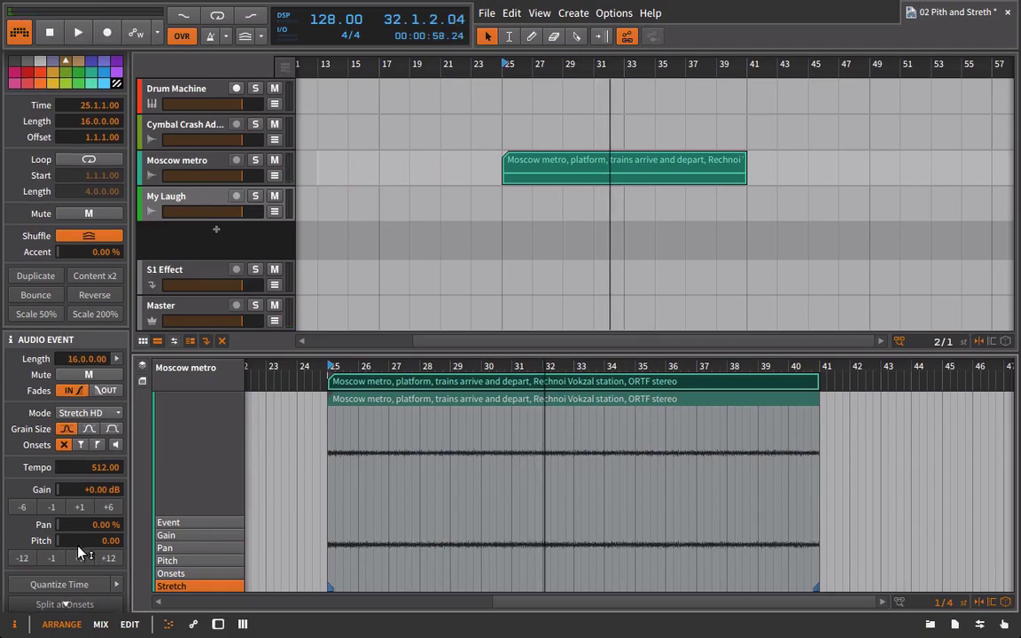
pyautogui.click(23, 552)
pyautogui.press('space')
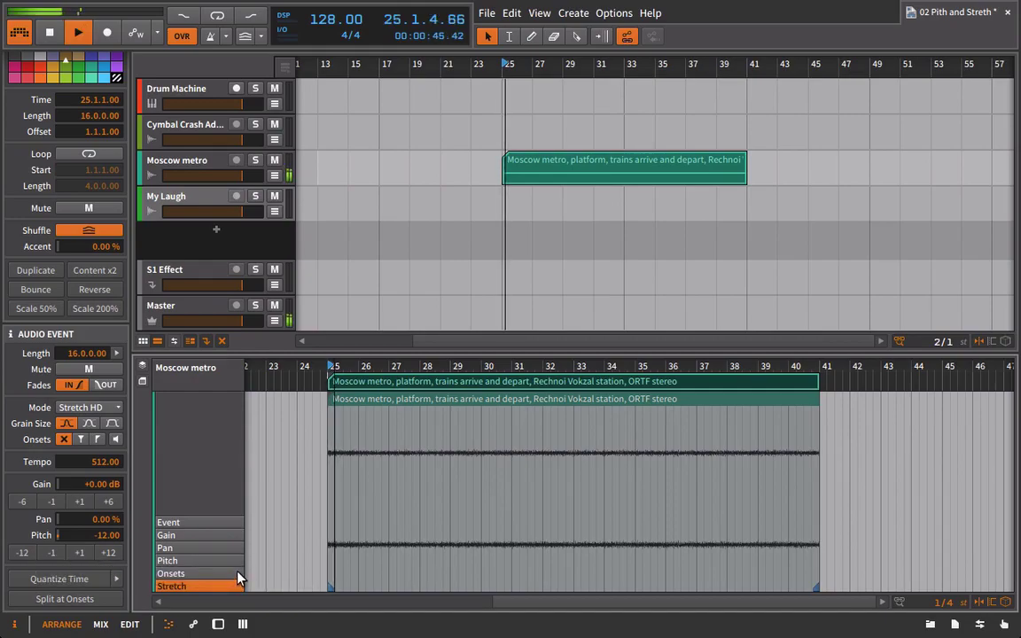
pyautogui.click(25, 553)
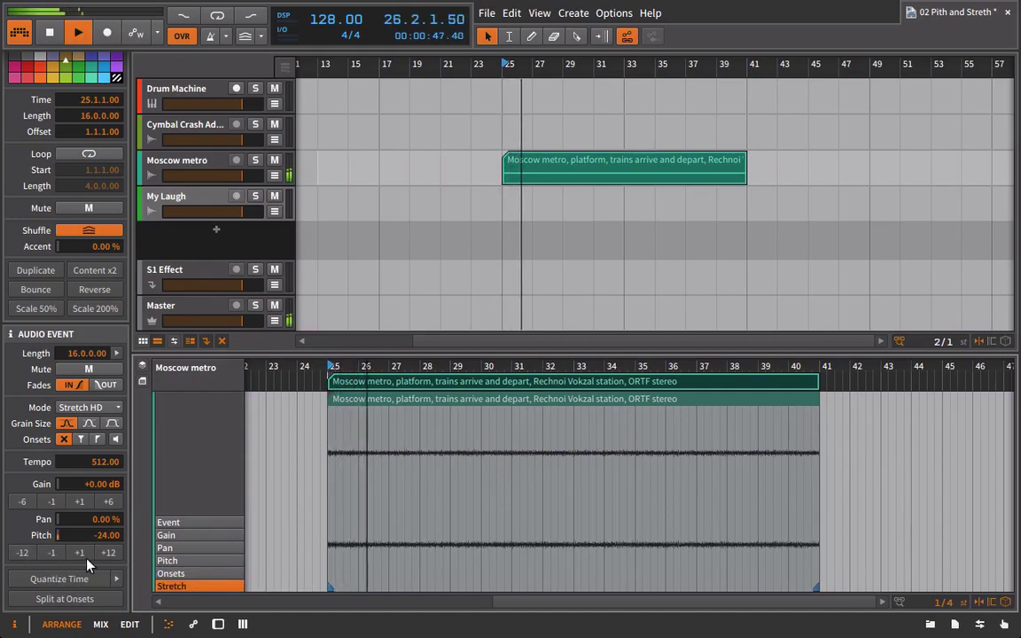
pyautogui.click(108, 552)
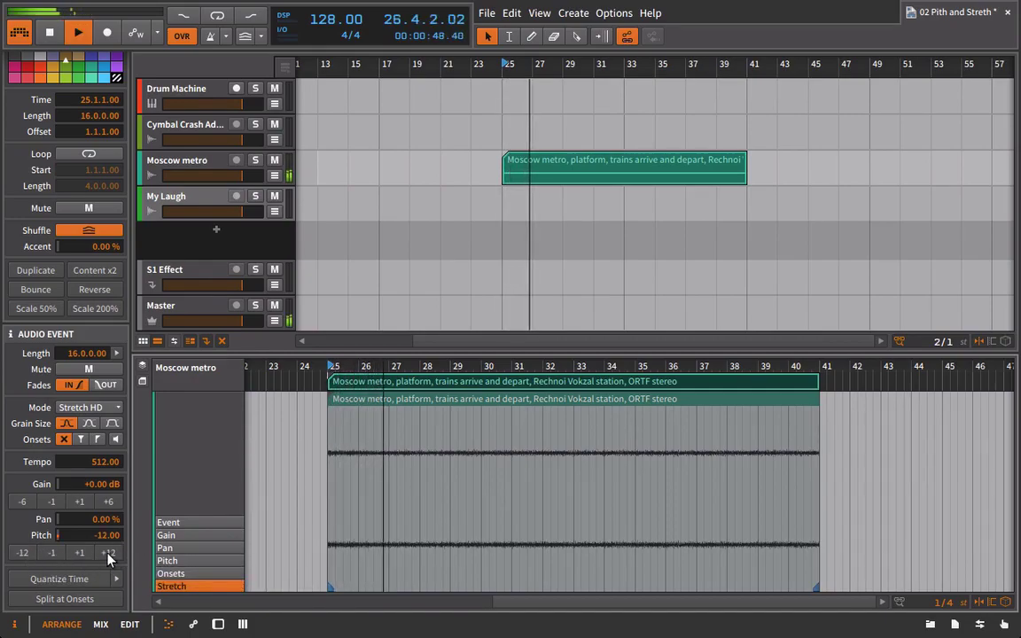
pyautogui.click(23, 553)
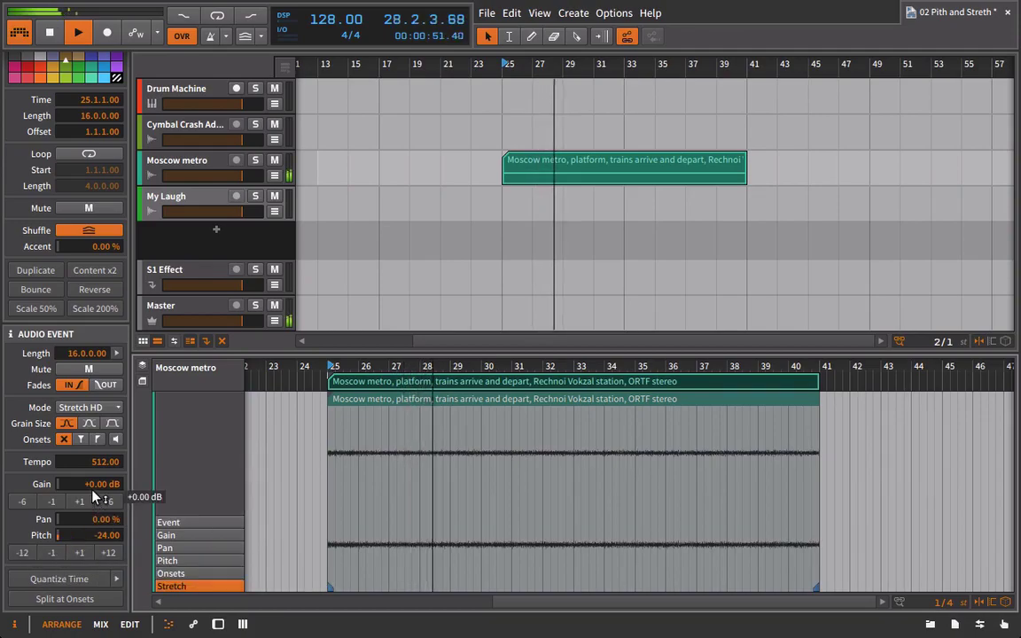
# Step: Raise the gain of the metro audio event to +16.0 dB in 1 dB increments
pyautogui.click(83, 512)
pyautogui.click(83, 512)
pyautogui.click(84, 512)
pyautogui.click(85, 512)
pyautogui.click(85, 512)
pyautogui.click(84, 512)
pyautogui.click(84, 513)
pyautogui.click(84, 513)
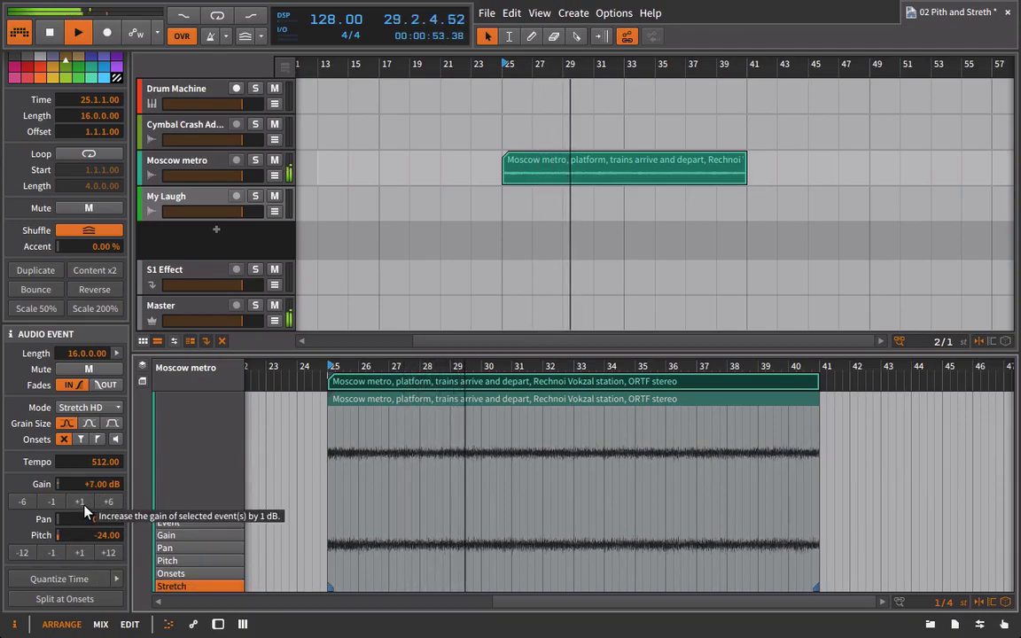
pyautogui.click(84, 512)
pyautogui.click(84, 512)
pyautogui.click(84, 513)
pyautogui.click(85, 512)
pyautogui.click(84, 512)
pyautogui.click(84, 512)
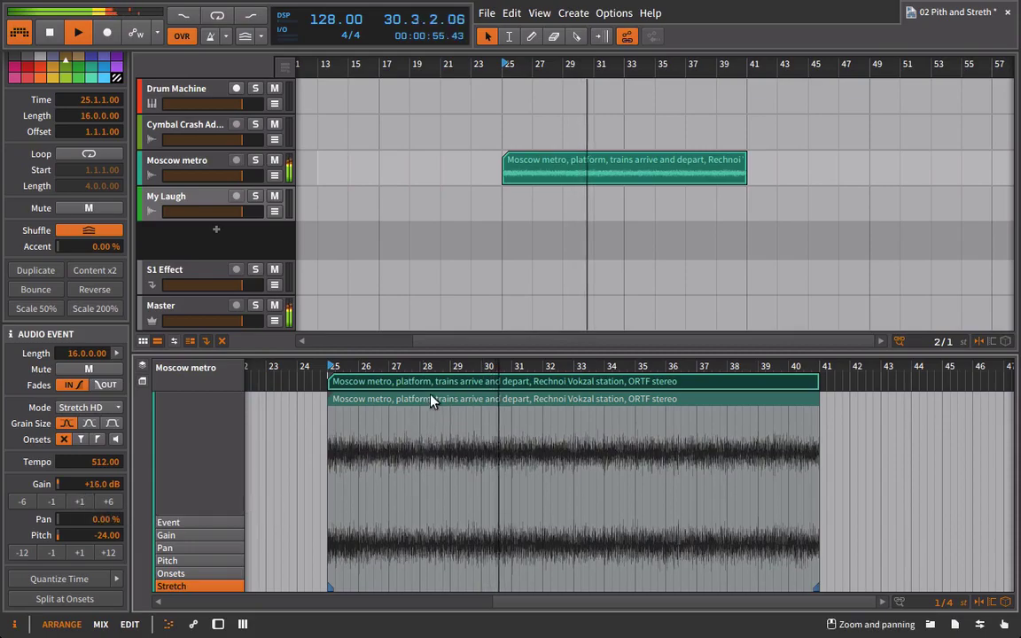
# Step: Insert Bitwig's EQ-5 device on the Moscow metro track
pyautogui.doubleClick(204, 163)
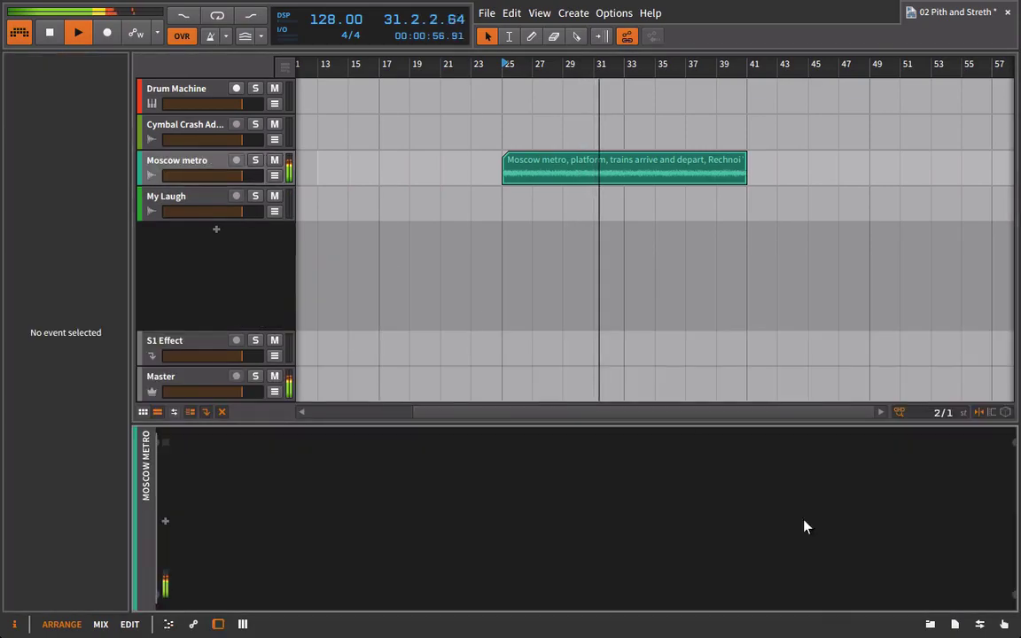
pyautogui.click(932, 625)
pyautogui.click(554, 169)
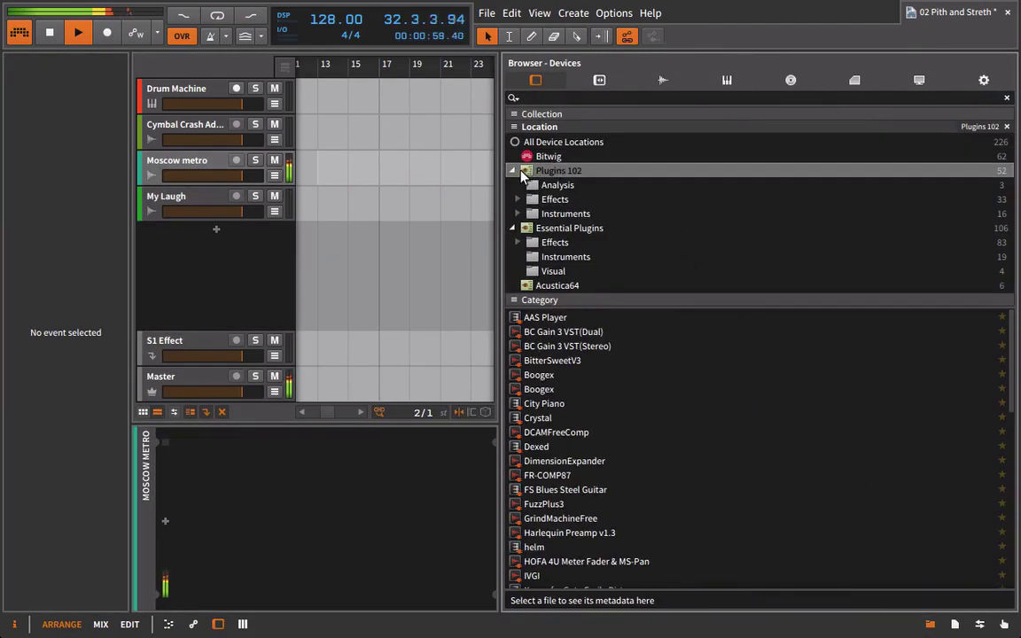
pyautogui.click(514, 171)
pyautogui.click(547, 157)
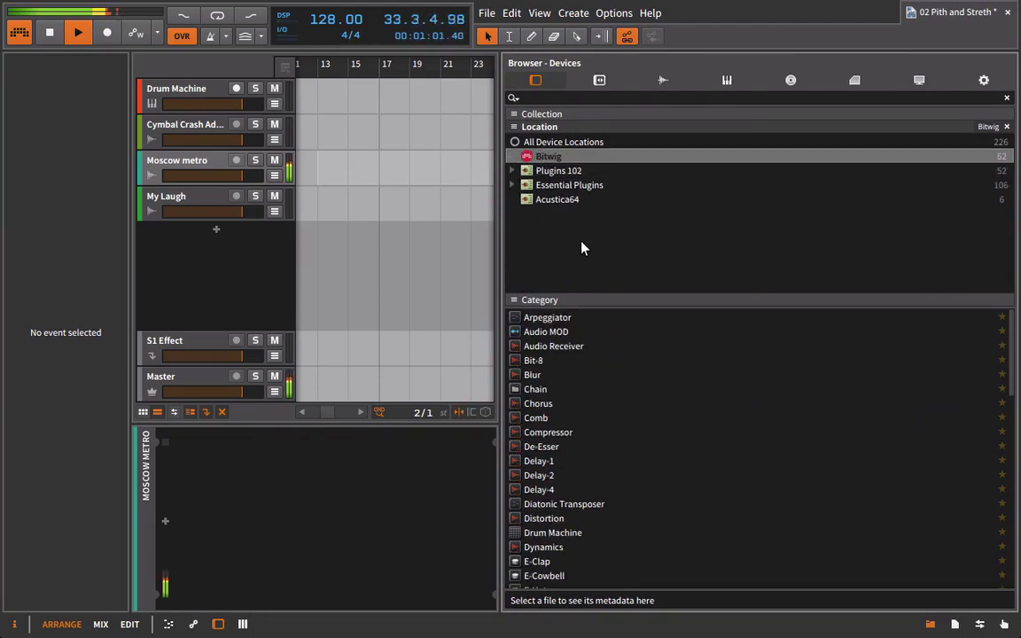
pyautogui.scroll(-5, 585, 452)
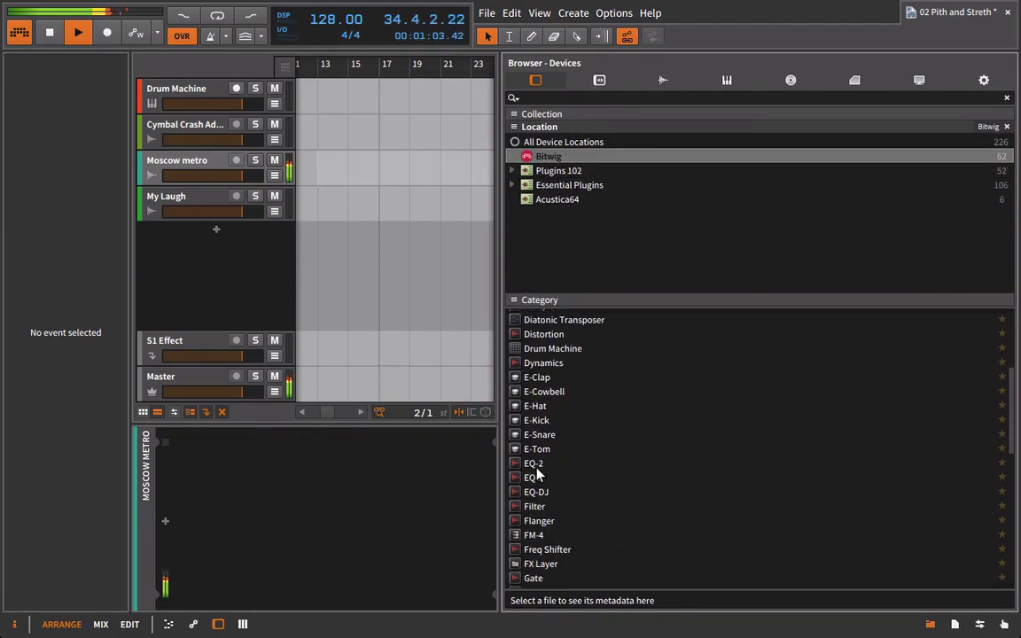
pyautogui.moveTo(534, 480); pyautogui.dragTo(186, 161)
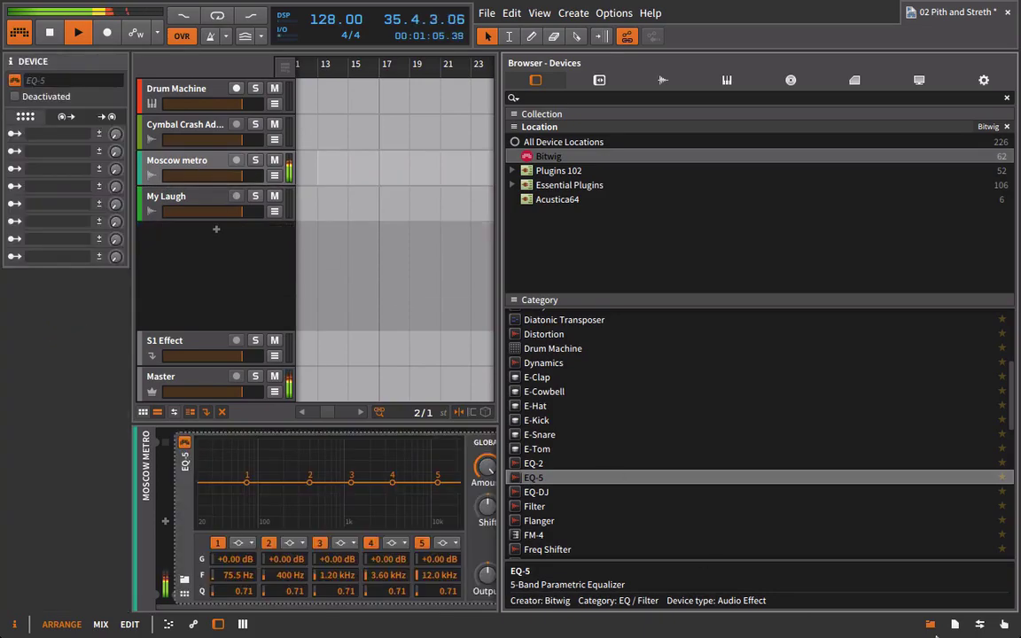
pyautogui.click(939, 624)
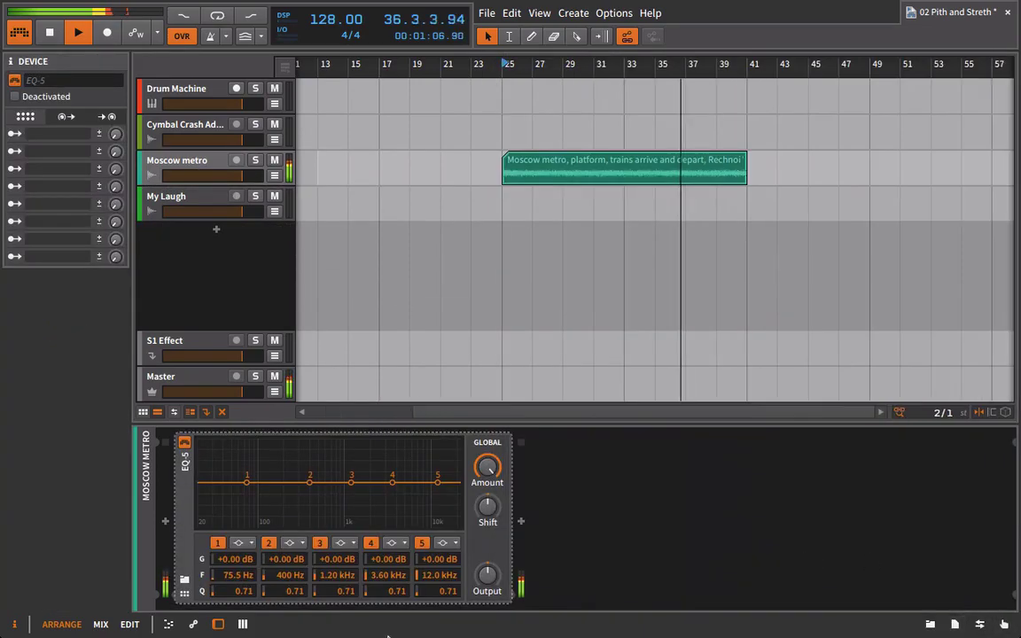
# Step: During playback, make EQ-5 band 1 a low cut at 40.0 Hz, boost band 3 by +10.4 dB at 8.19 kHz, and collapse the device
pyautogui.click(244, 542)
pyautogui.click(257, 578)
pyautogui.press('space')
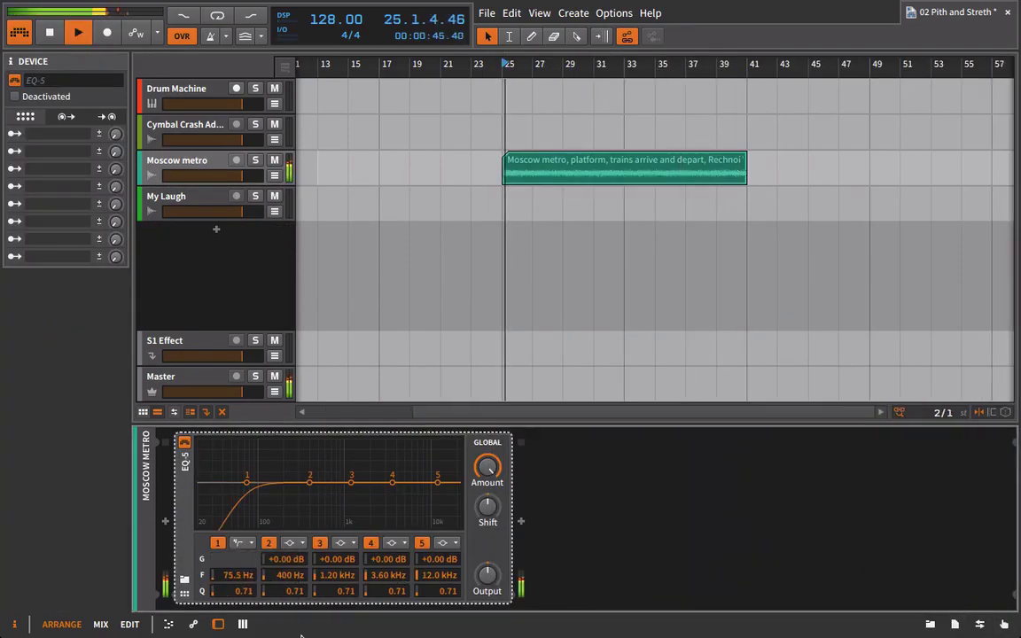
pyautogui.moveTo(263, 483); pyautogui.dragTo(226, 482)
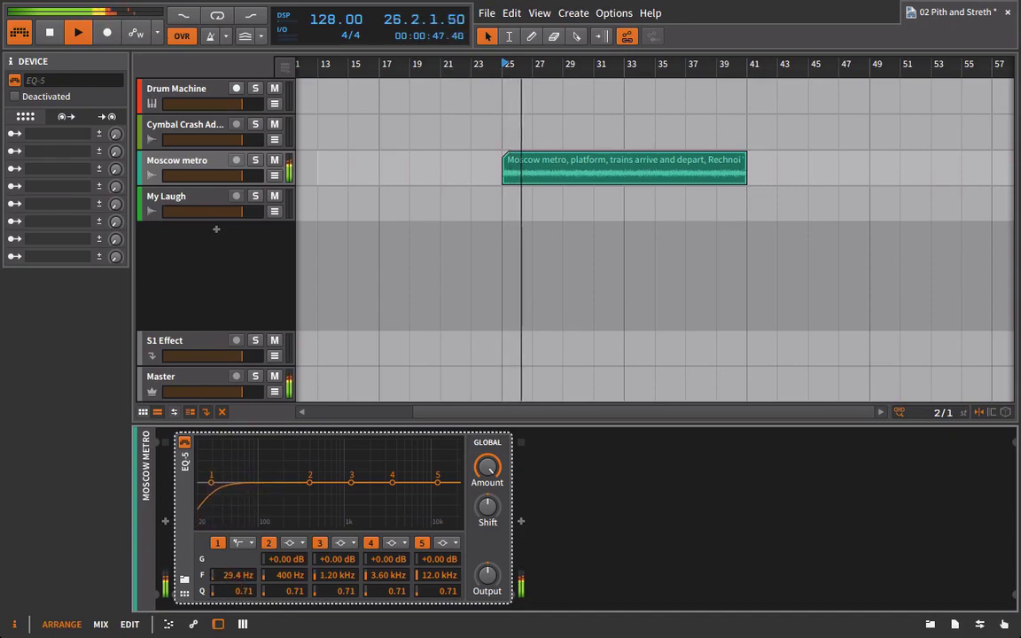
pyautogui.moveTo(348, 483); pyautogui.dragTo(432, 479)
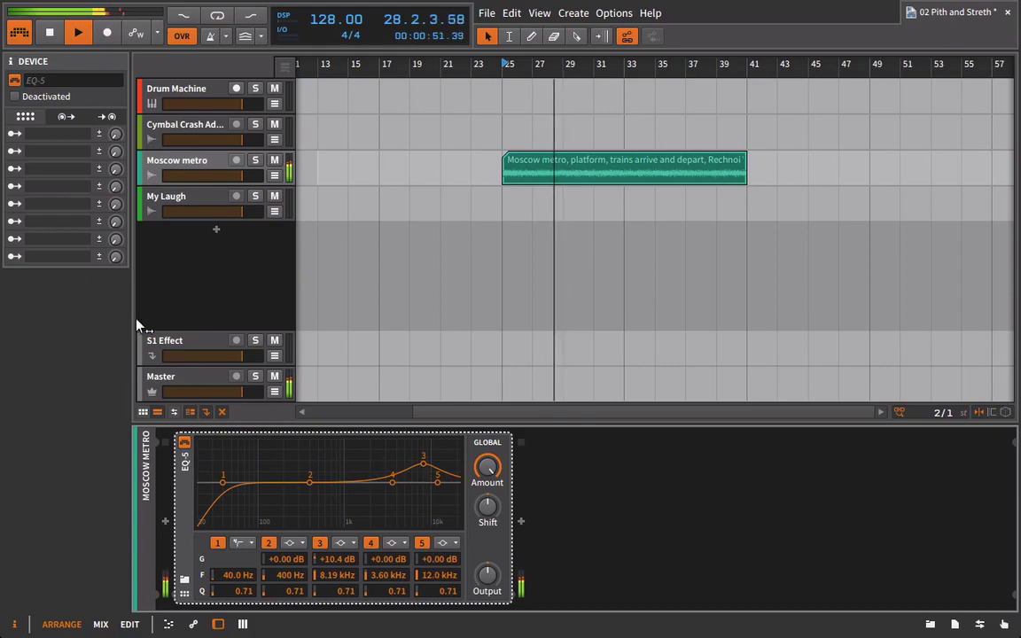
pyautogui.click(189, 459)
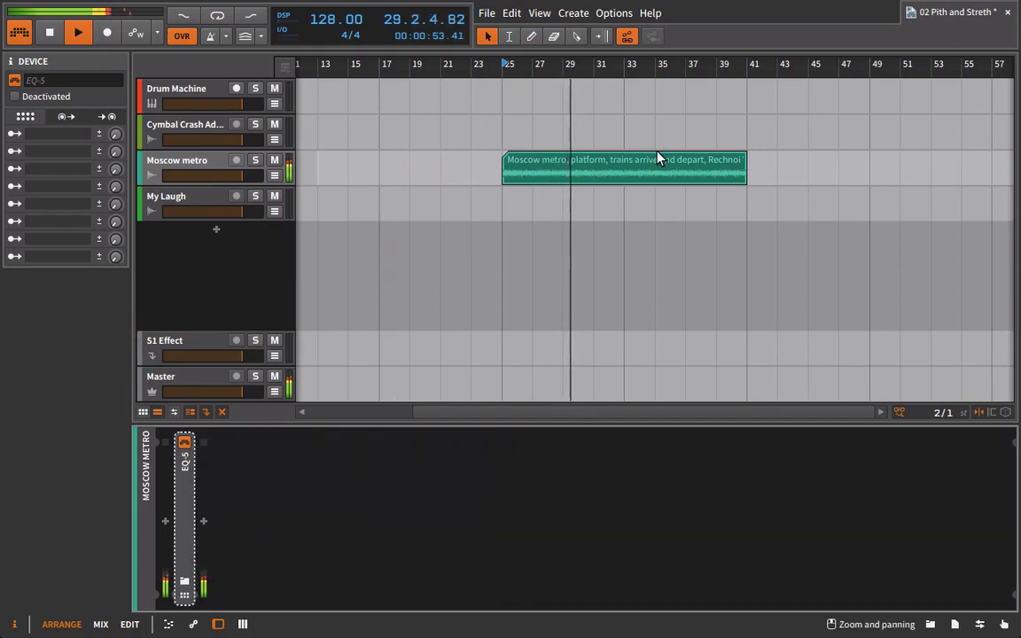
pyautogui.press('space')
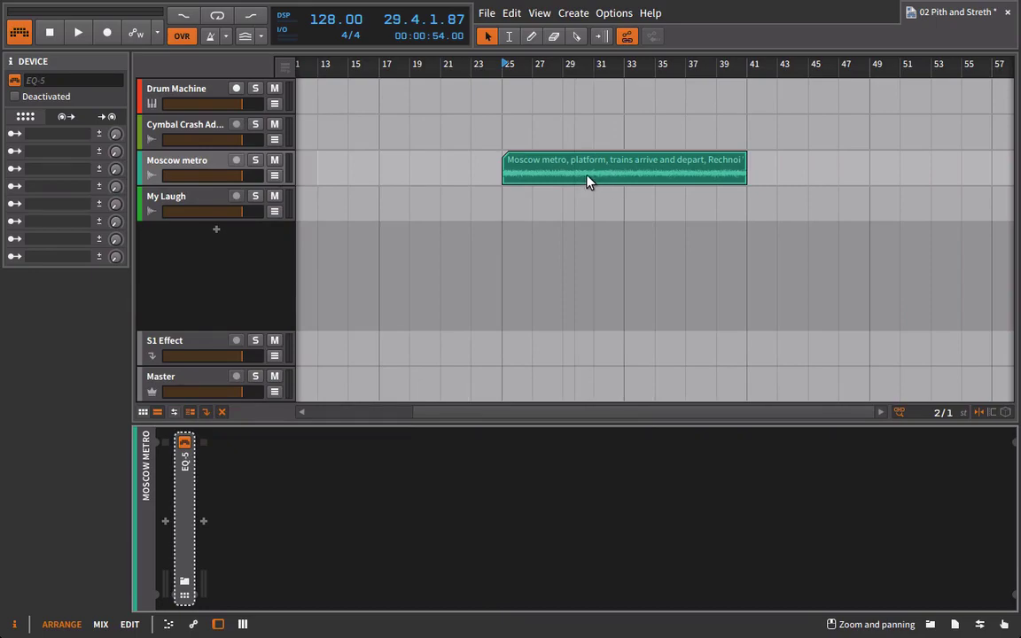
# Step: Change the Moscow metro audio event's playback mode to Repitch and play it from bar 25
pyautogui.moveTo(467, 72); pyautogui.dragTo(482, 111)
pyautogui.click(197, 167)
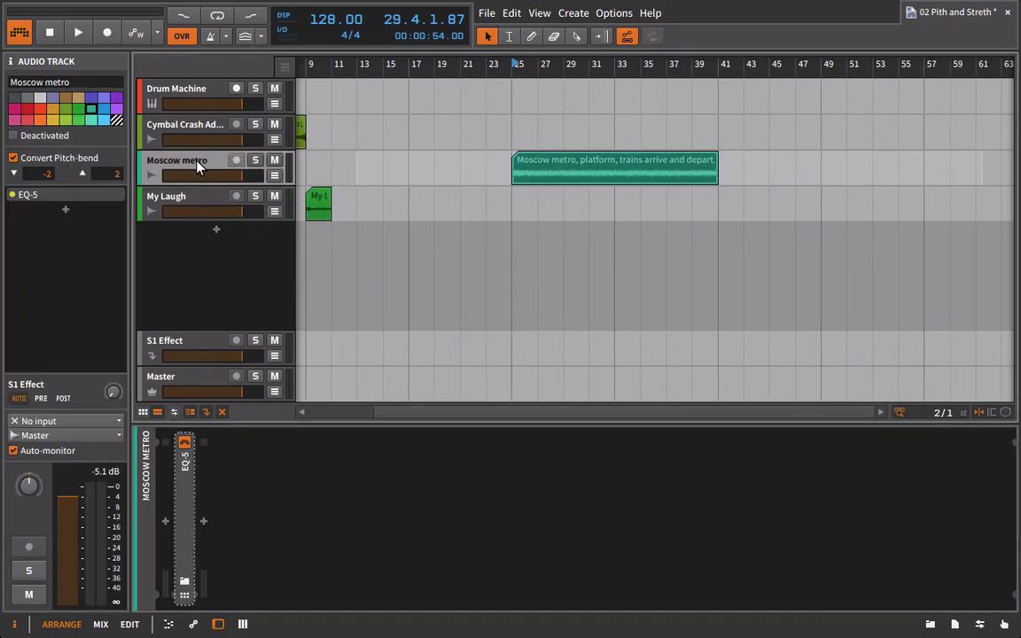
pyautogui.doubleClick(586, 166)
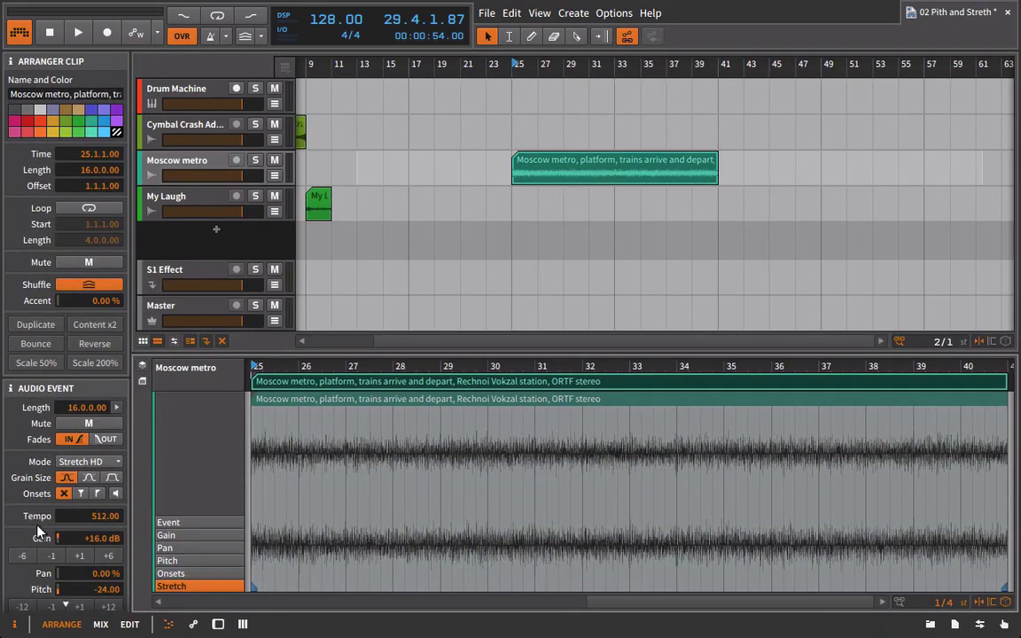
pyautogui.click(81, 463)
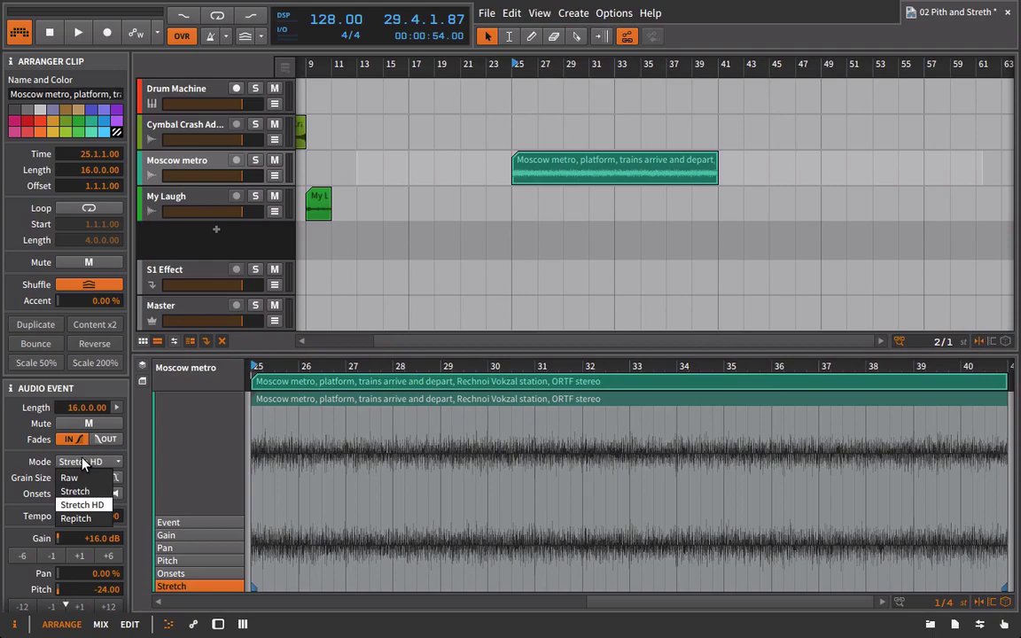
pyautogui.click(100, 526)
pyautogui.press('space')
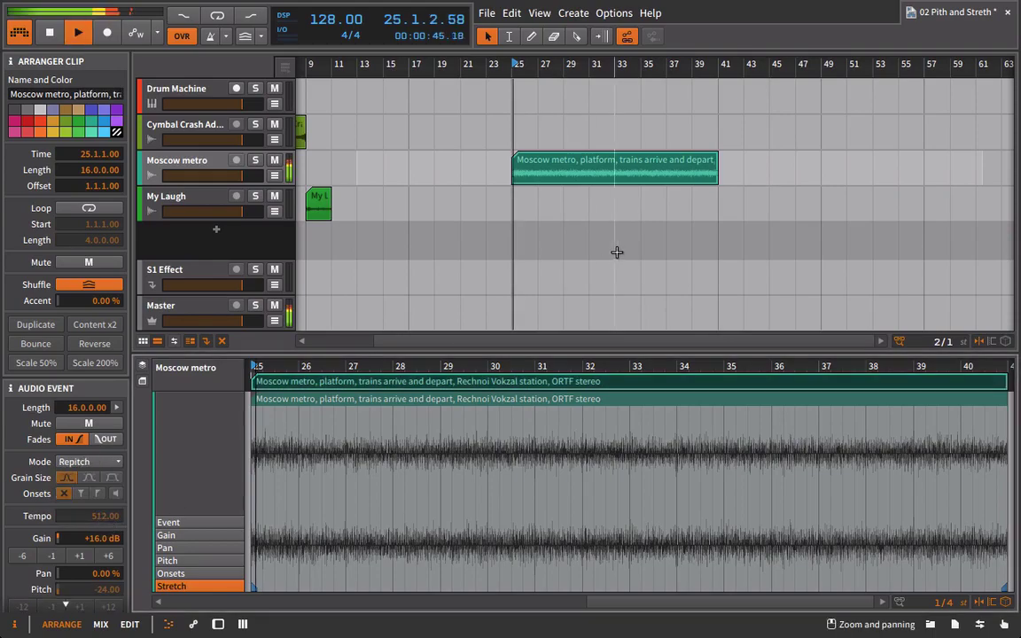
# Step: Raise the Moscow metro event's tempo to 999.00 and its gain to +18.1 dB
pyautogui.moveTo(252, 368); pyautogui.dragTo(266, 296)
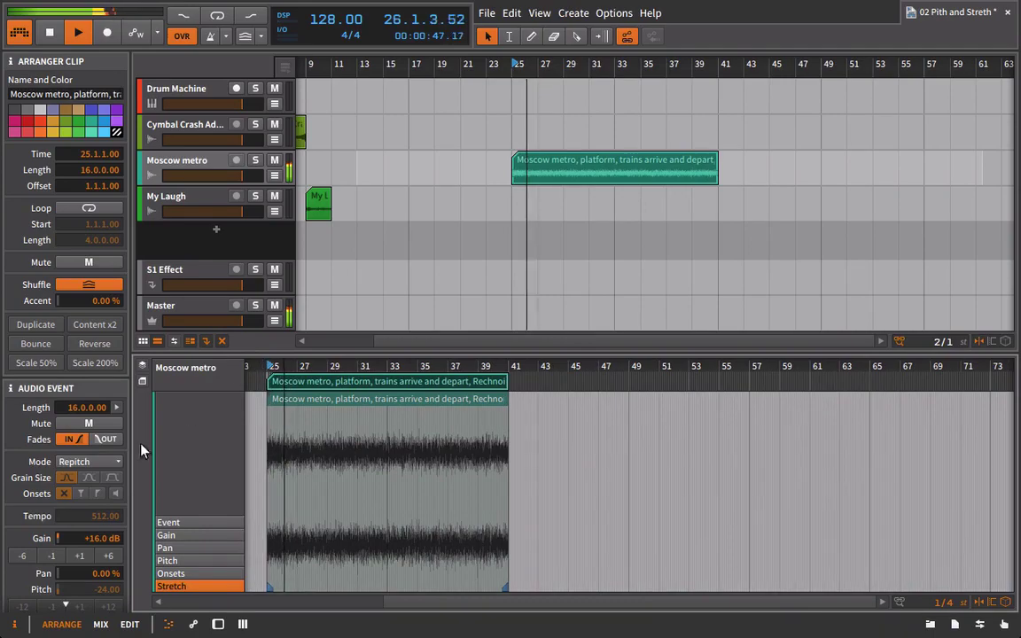
pyautogui.scroll(-1, 98, 456)
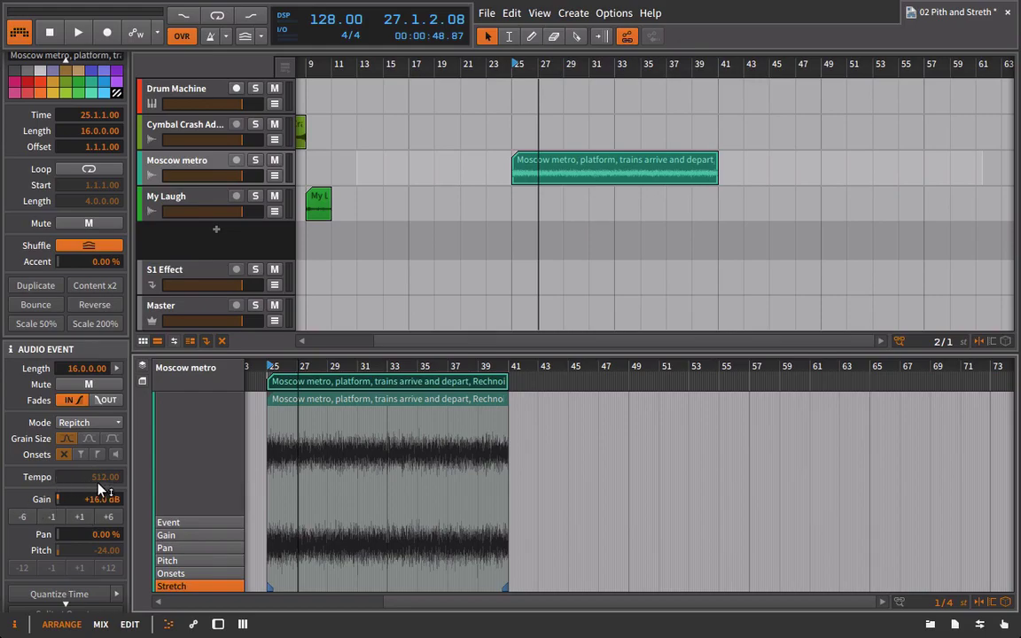
pyautogui.moveTo(103, 486); pyautogui.dragTo(104, 454)
pyautogui.moveTo(93, 503); pyautogui.dragTo(105, 443)
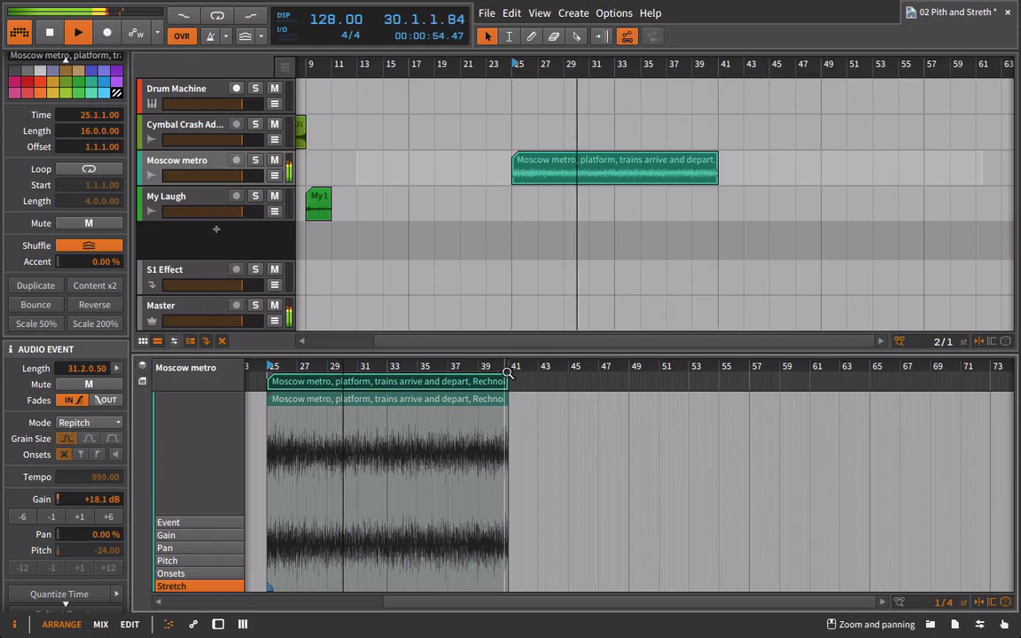
# Step: Extend the Moscow metro clip to 45.0.0.00 and lengthen its audio event to 32.3.0.00
pyautogui.moveTo(505, 383); pyautogui.dragTo(944, 383)
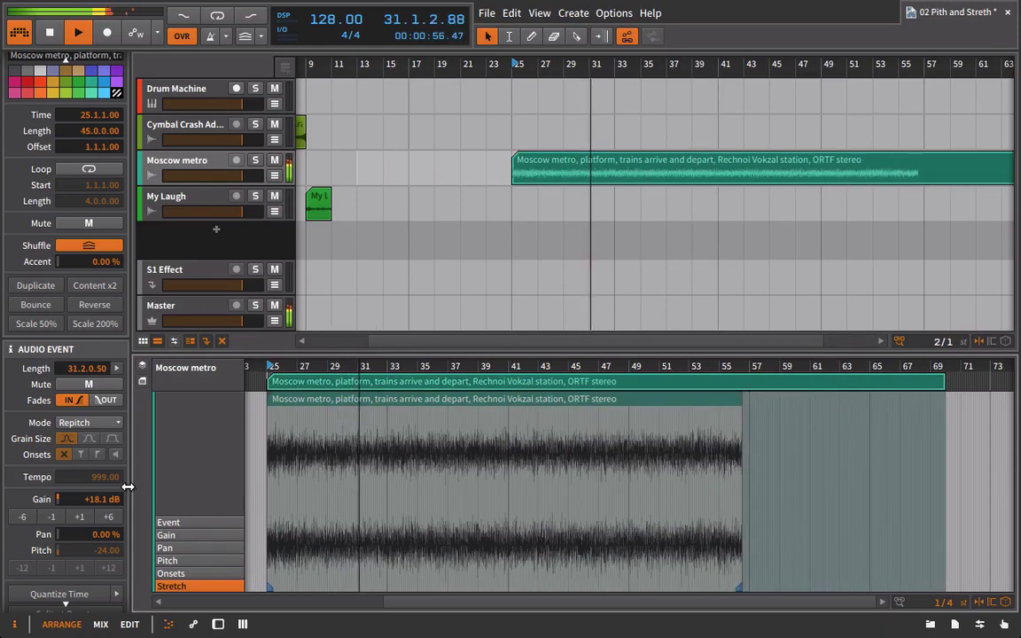
pyautogui.moveTo(90, 482); pyautogui.dragTo(90, 464)
pyautogui.moveTo(88, 368)
pyautogui.mouseDown()
pyautogui.moveTo(89, 341)
pyautogui.moveTo(89, 403)
pyautogui.moveTo(88, 385)
pyautogui.mouseUp()
# Step: Expand the metro track's EQ-5 and boost band 2 by +8.90 dB at 586 Hz
pyautogui.doubleClick(196, 166)
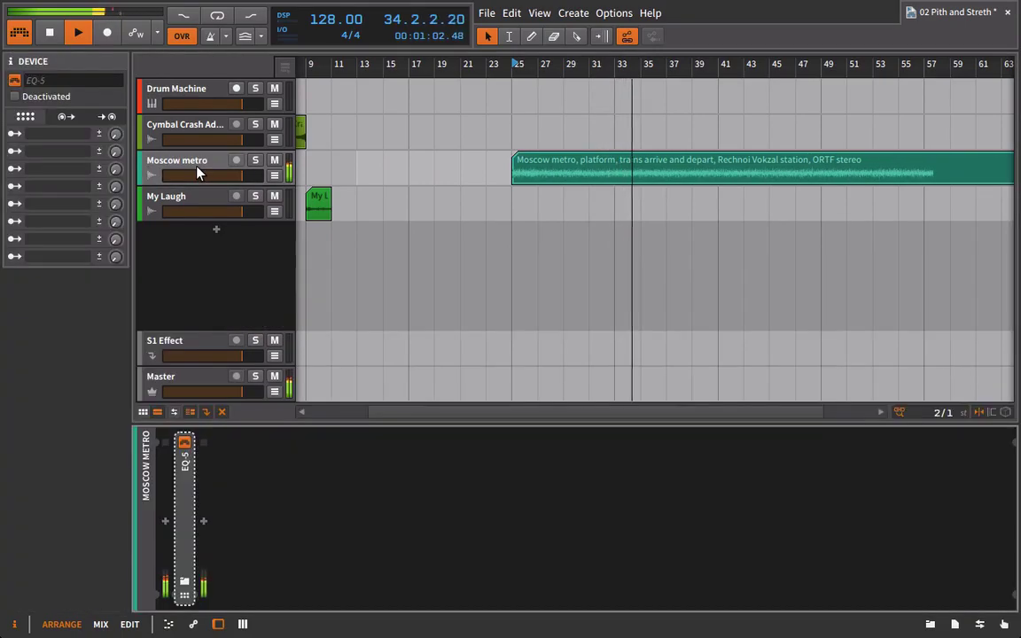
pyautogui.click(182, 481)
pyautogui.moveTo(319, 468)
pyautogui.mouseDown()
pyautogui.moveTo(354, 462)
pyautogui.moveTo(291, 463)
pyautogui.moveTo(346, 458)
pyautogui.moveTo(323, 459)
pyautogui.mouseUp()
# Step: Insert an LFO MOD device ahead of EQ-5 on the metro track and move EQ-5 into its FX chain
pyautogui.click(930, 625)
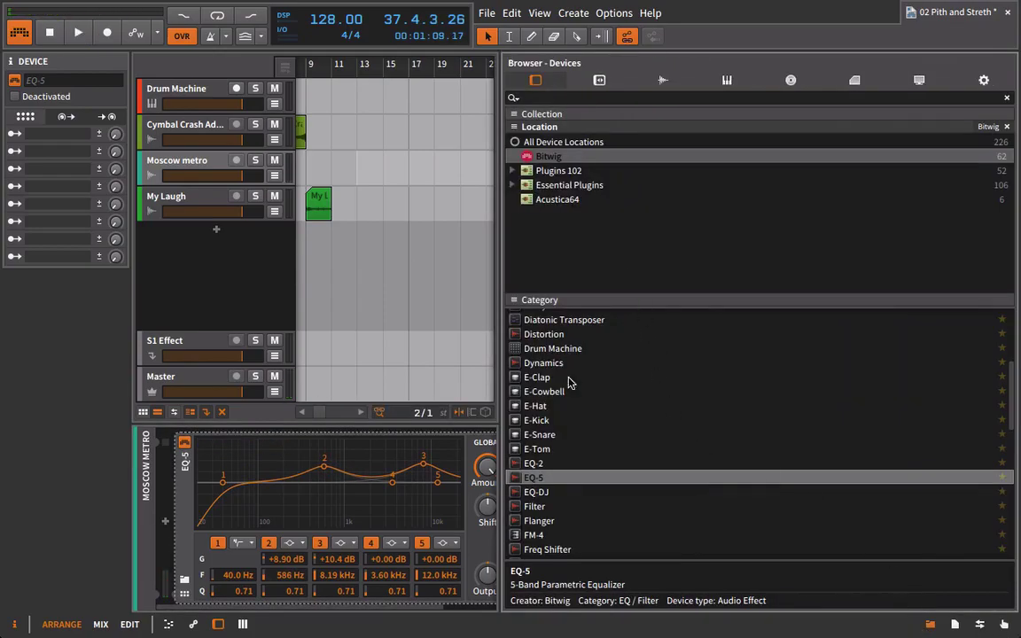
pyautogui.scroll(-5, 598, 425)
pyautogui.scroll(-5, 593, 438)
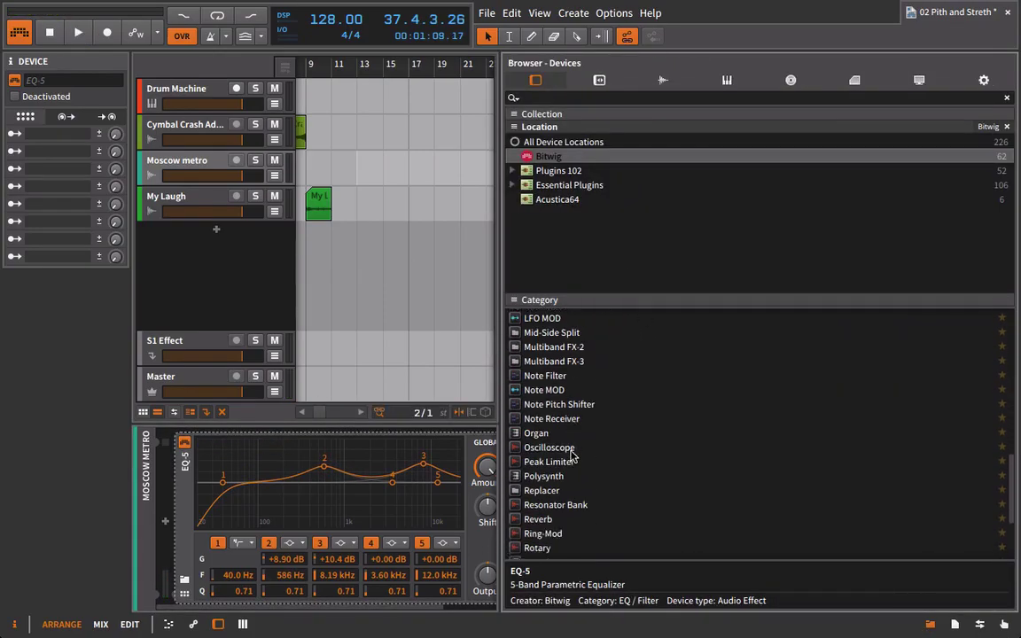
pyautogui.scroll(6, 585, 485)
pyautogui.moveTo(542, 525); pyautogui.dragTo(168, 514)
pyautogui.moveTo(347, 470); pyautogui.dragTo(350, 470)
pyautogui.press('b')
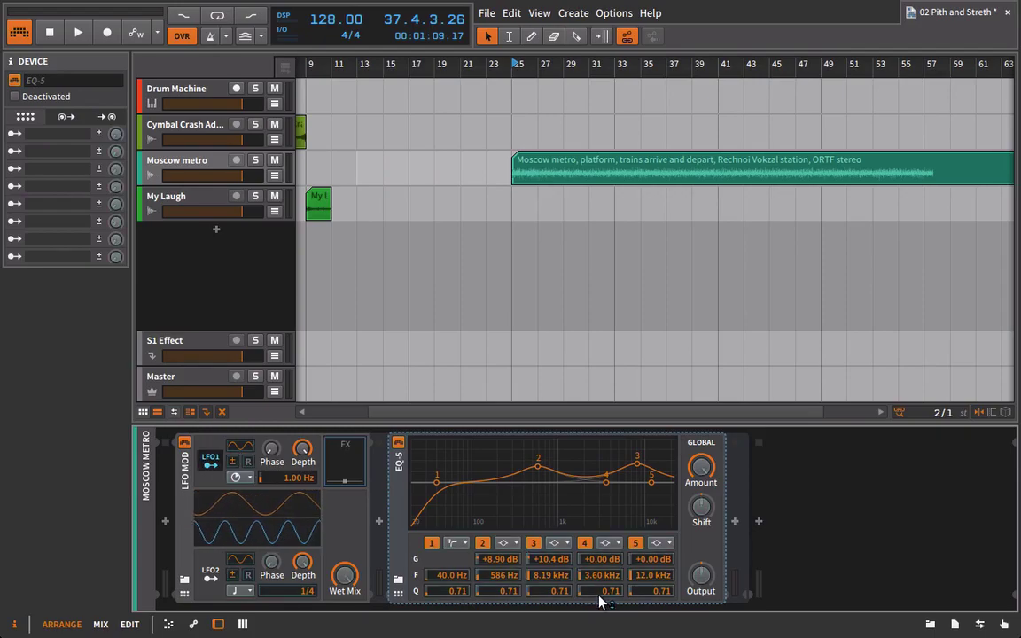
# Step: Map LFO1 to EQ-5's band 2 frequency, with an irregular waveform at a rate of 0.17 Hz
pyautogui.moveTo(501, 581)
pyautogui.mouseDown()
pyautogui.moveTo(501, 548)
pyautogui.moveTo(502, 560)
pyautogui.mouseUp()
pyautogui.moveTo(312, 481); pyautogui.dragTo(312, 530)
pyautogui.moveTo(240, 446); pyautogui.dragTo(240, 404)
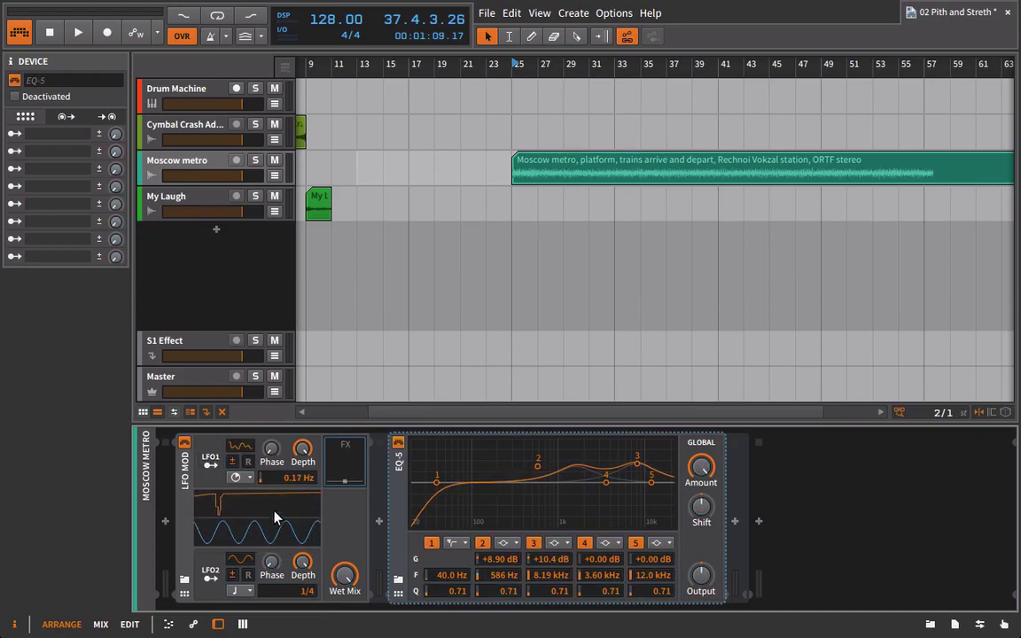
# Step: Map LFO1 to EQ-5's band 2 gain with an amount of +5.30 and play the metro sound
pyautogui.click(211, 462)
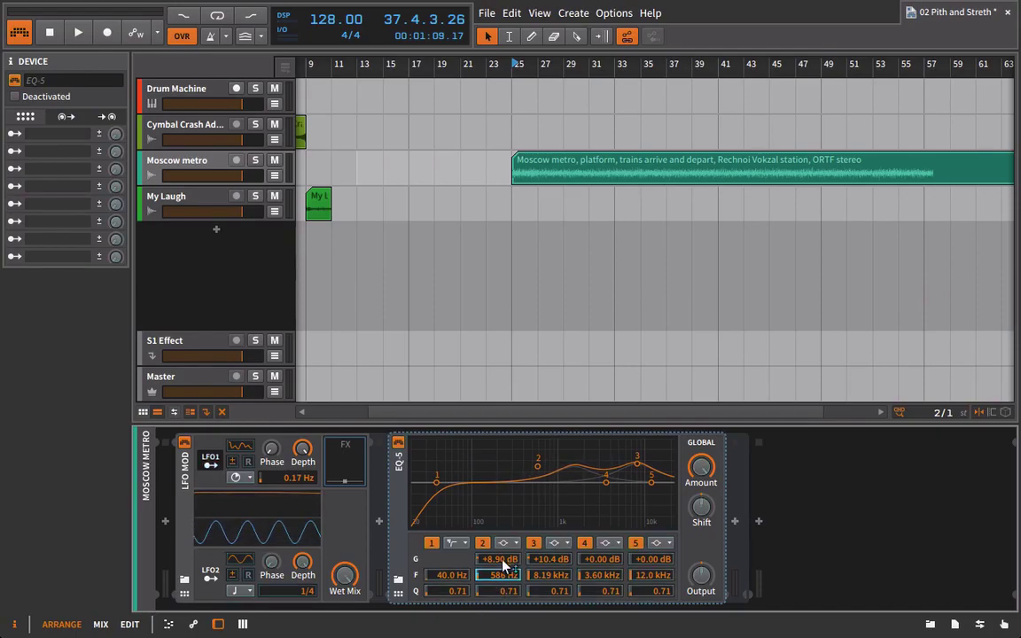
pyautogui.moveTo(502, 560); pyautogui.dragTo(502, 542)
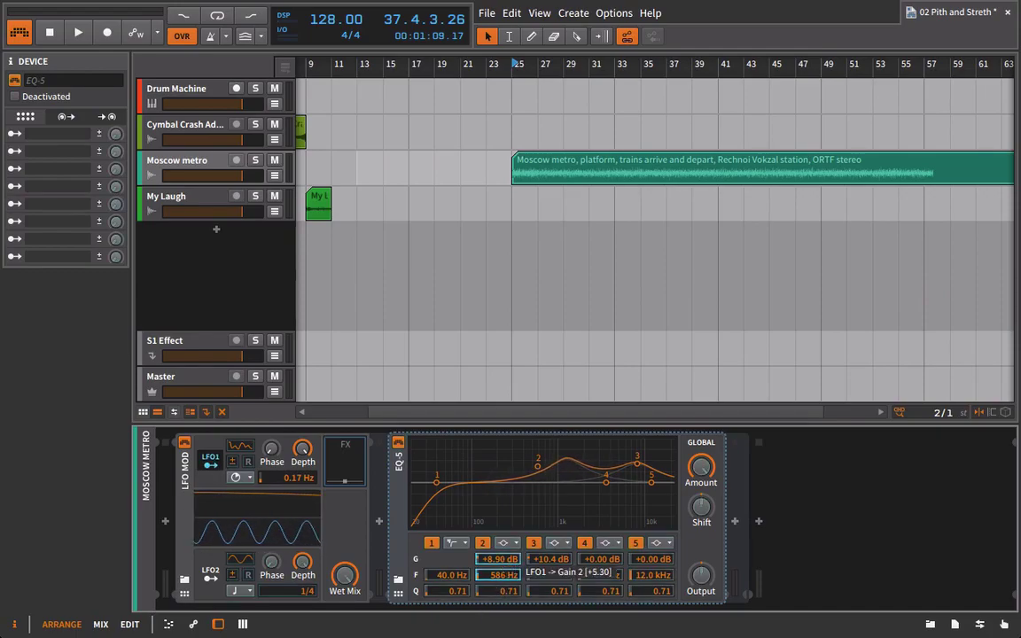
pyautogui.click(208, 461)
pyautogui.press('space')
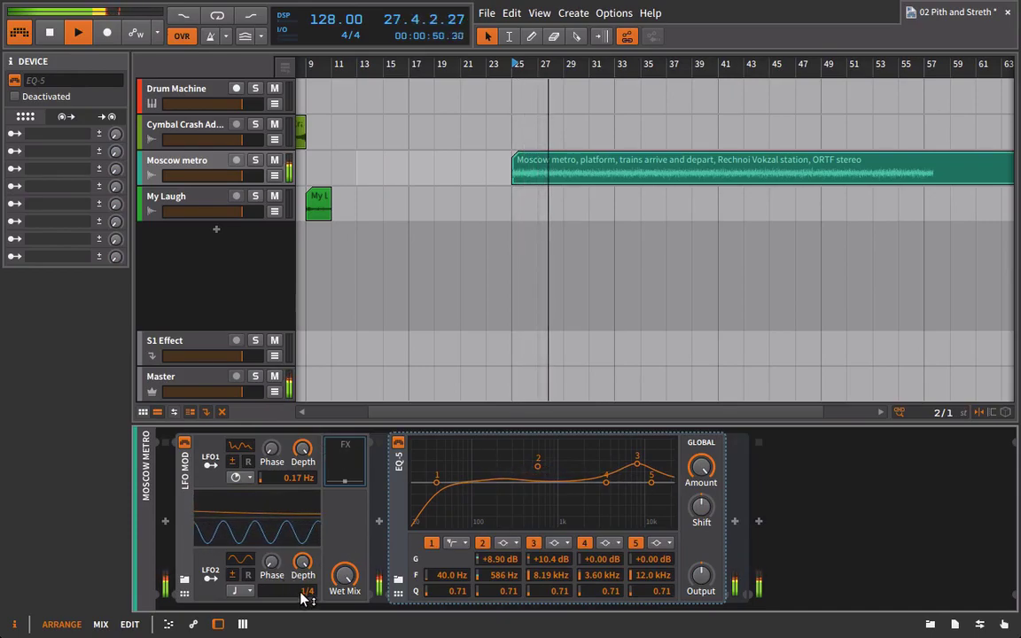
# Step: Map LFO2 to the upper EQ-5 bands, using a sawtooth waveform at a 1/16 rate
pyautogui.click(211, 570)
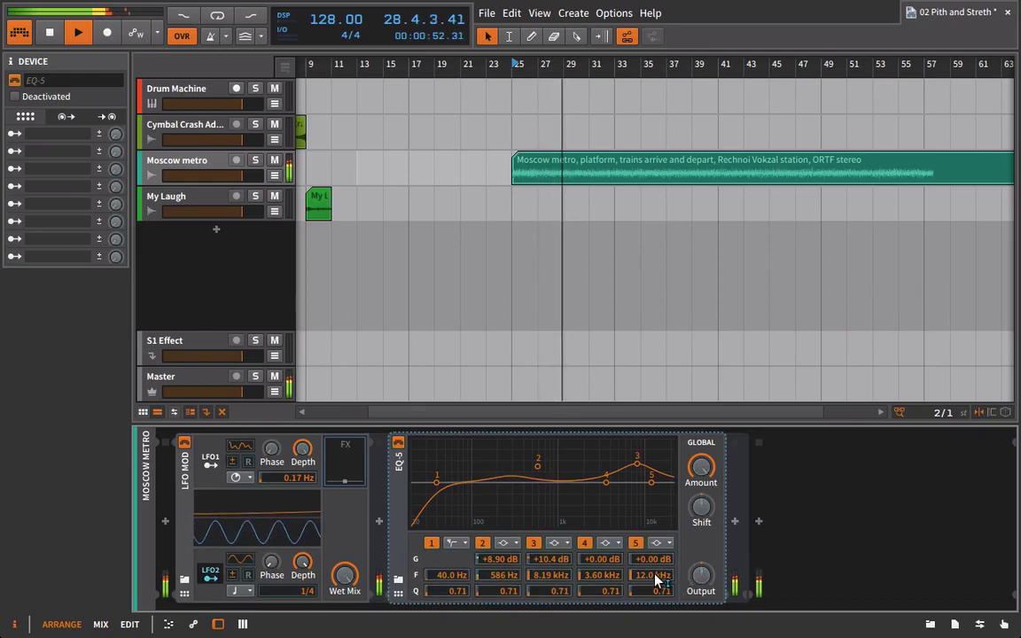
pyautogui.moveTo(656, 575); pyautogui.dragTo(656, 584)
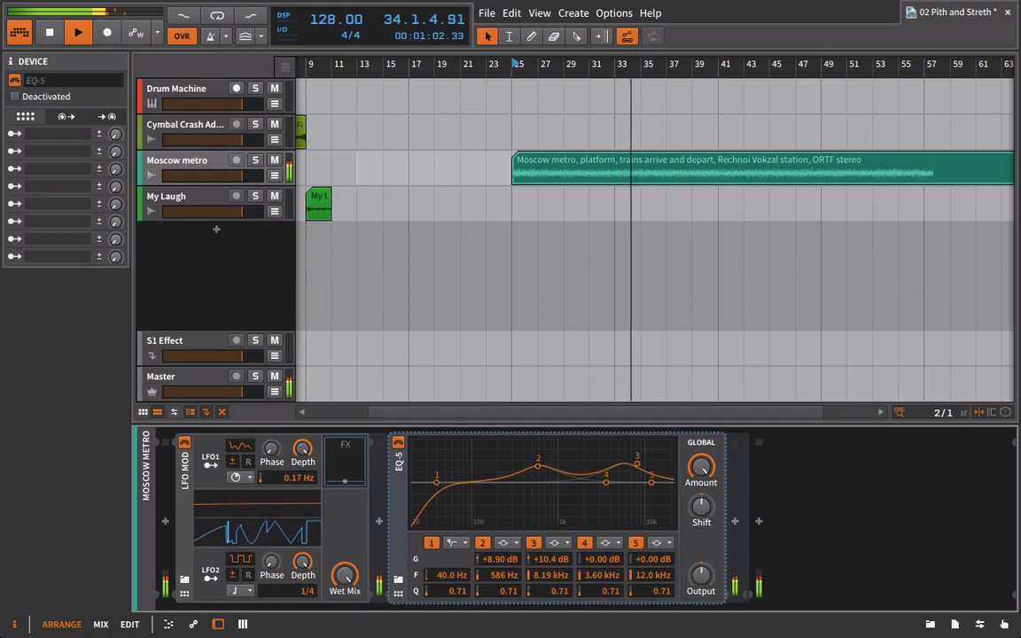
pyautogui.moveTo(302, 592); pyautogui.dragTo(303, 560)
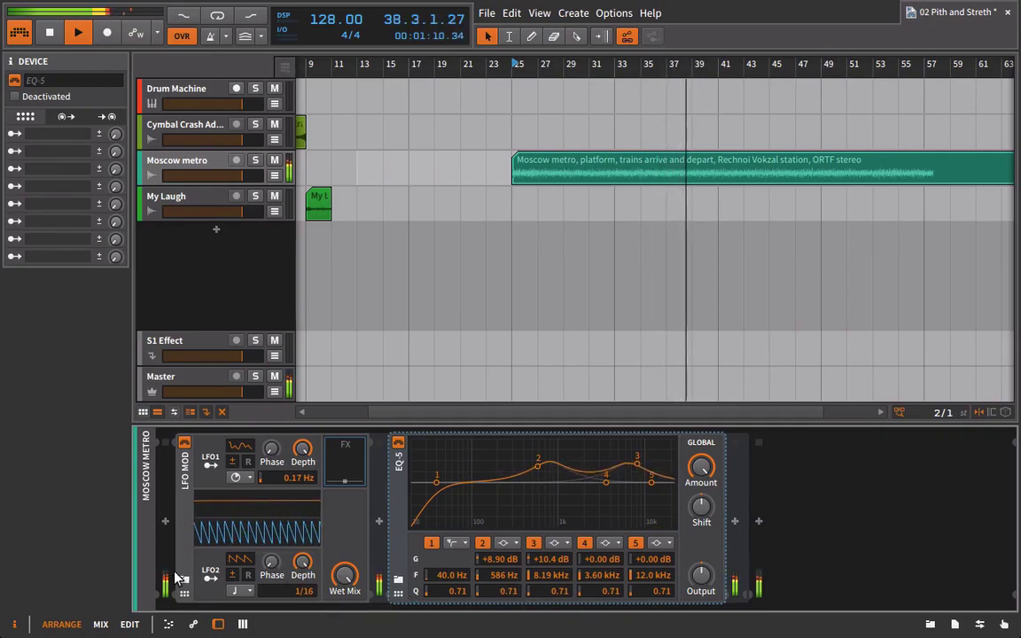
pyautogui.moveTo(651, 591); pyautogui.dragTo(651, 554)
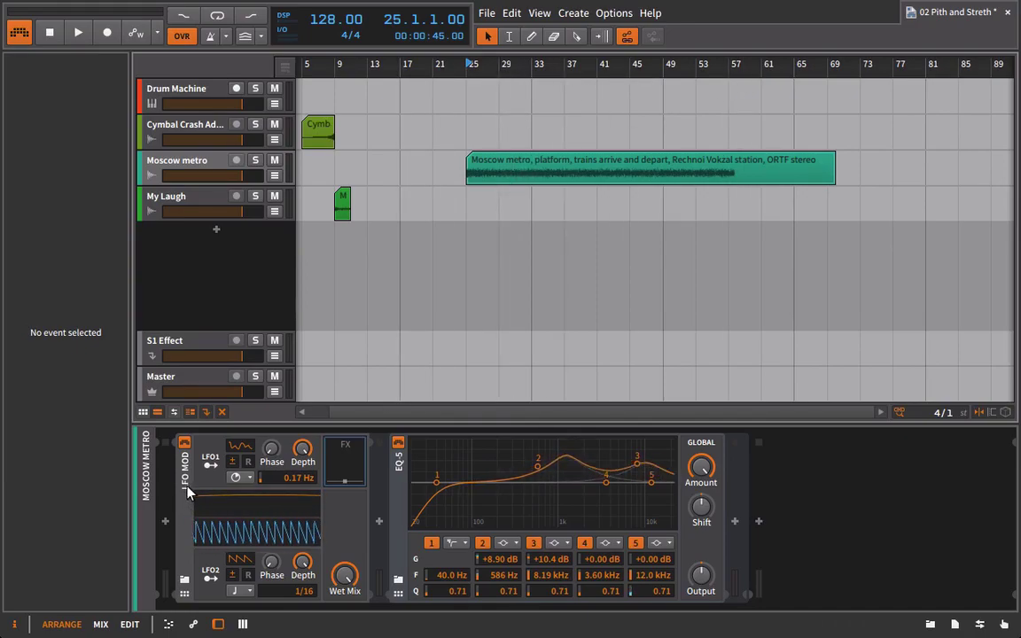
# Step: Collapse the LFO MOD device, shorten the Moscow metro clip to 8.0.0.00 and play it briefly from bar 25
pyautogui.moveTo(188, 492); pyautogui.dragTo(585, 241)
pyautogui.moveTo(836, 157); pyautogui.dragTo(535, 161)
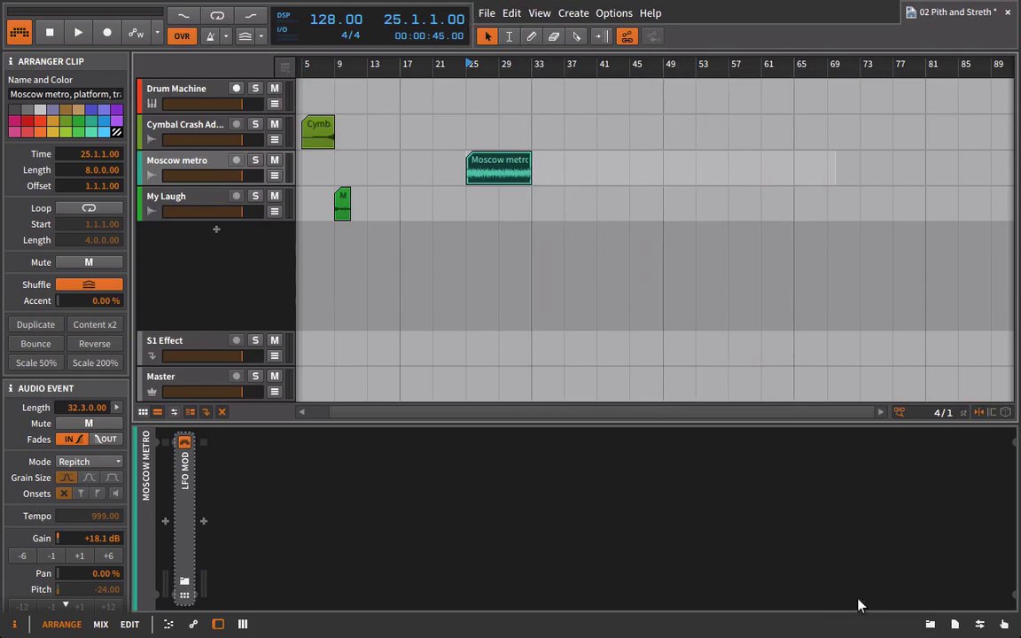
pyautogui.press('space')
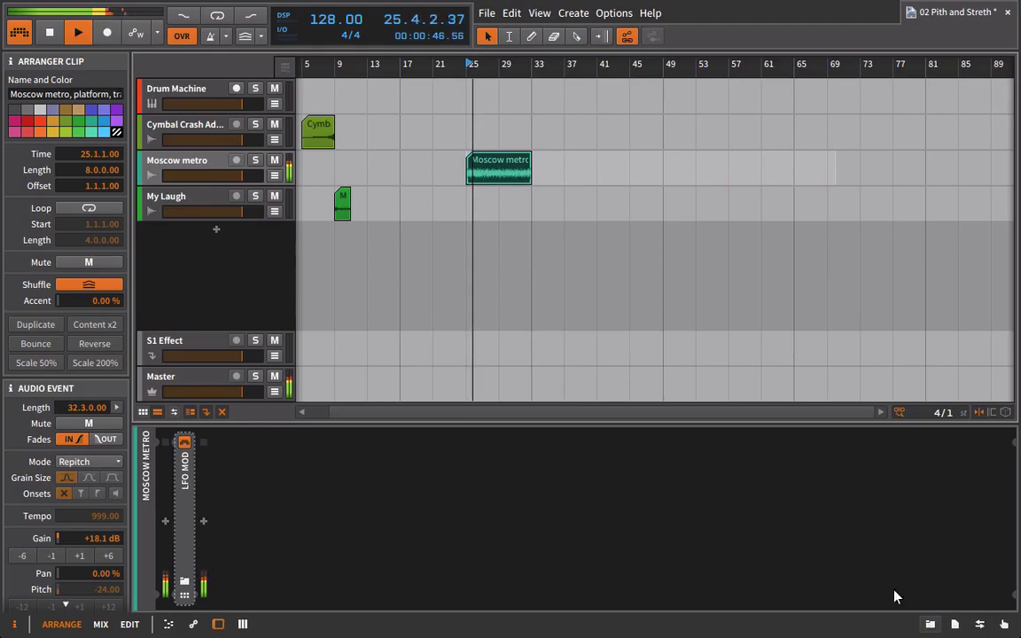
pyautogui.press('space')
# Step: Open the shortened Moscow metro clip in the detail editor and enable the fade-out on its audio event
pyautogui.doubleClick(483, 171)
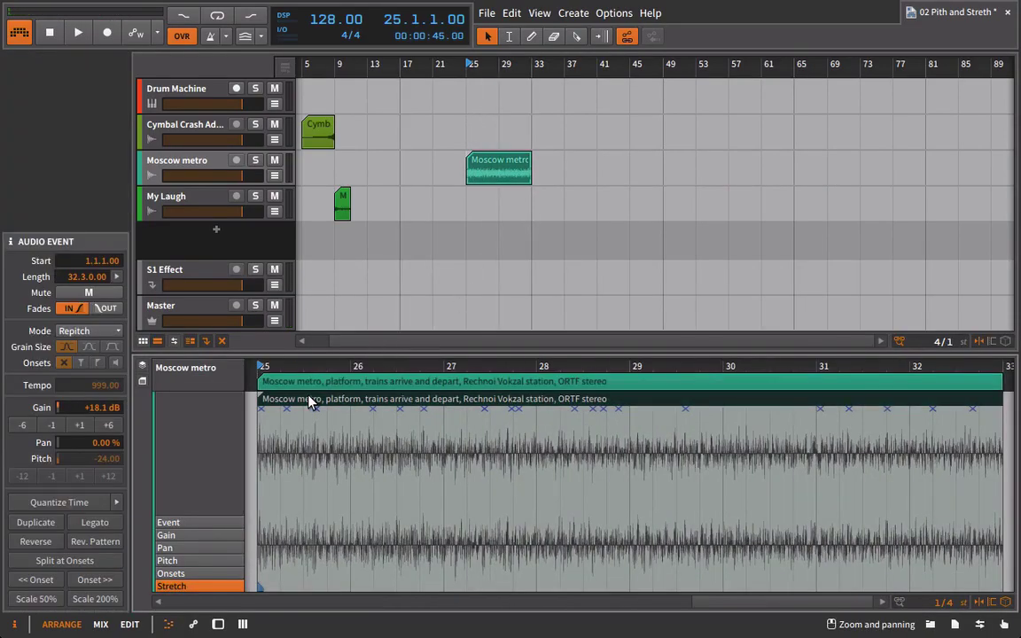
pyautogui.click(930, 625)
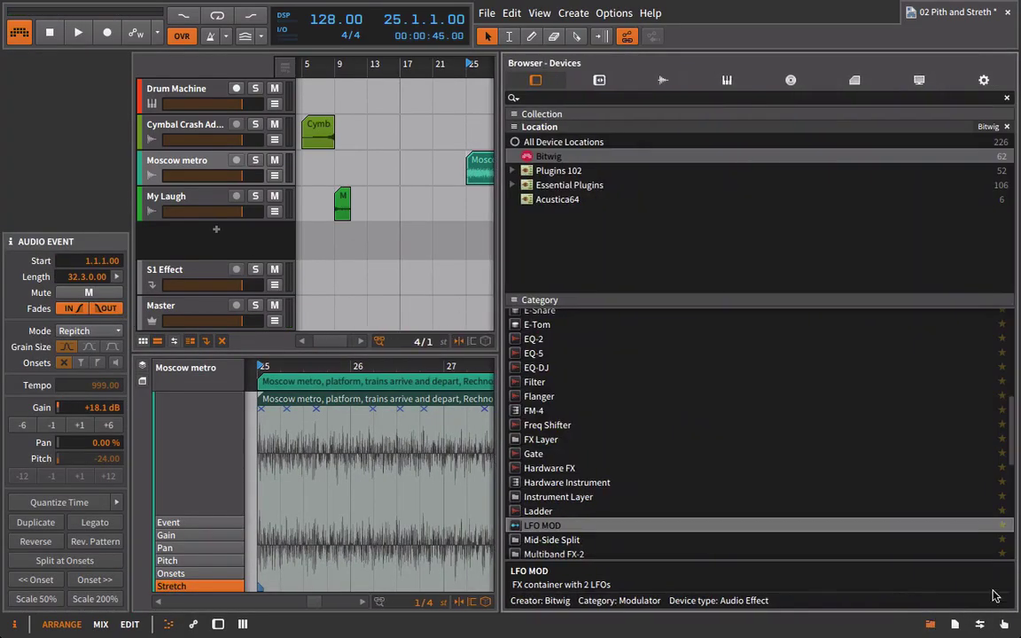
pyautogui.click(931, 625)
pyautogui.scroll(3, 498, 319)
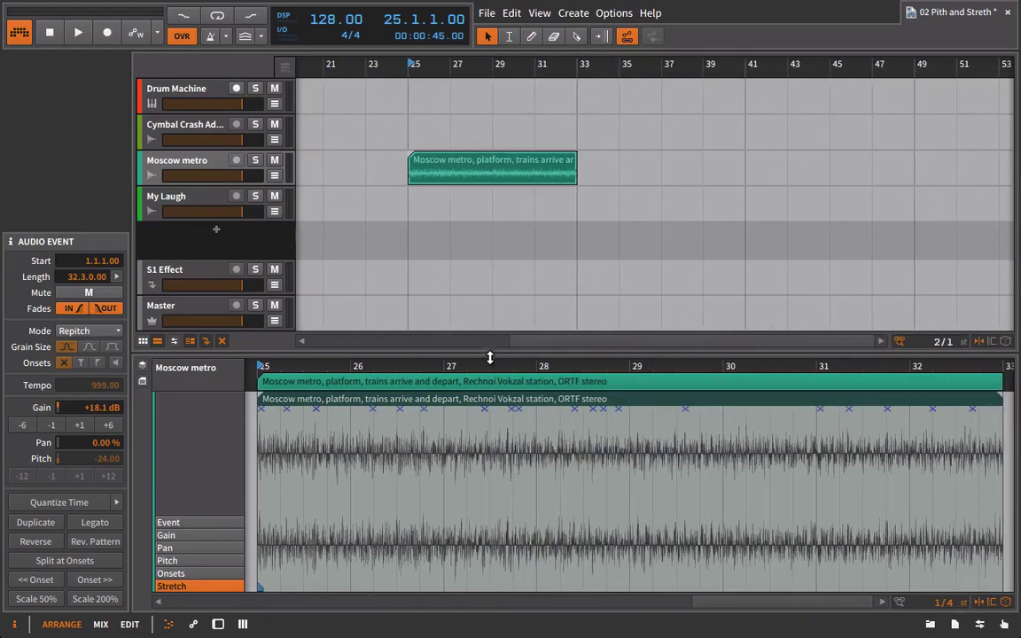
# Step: Show the Moscow metro track's device chain and open the browser of Bitwig devices
pyautogui.moveTo(493, 351); pyautogui.dragTo(482, 624)
pyautogui.press('d')
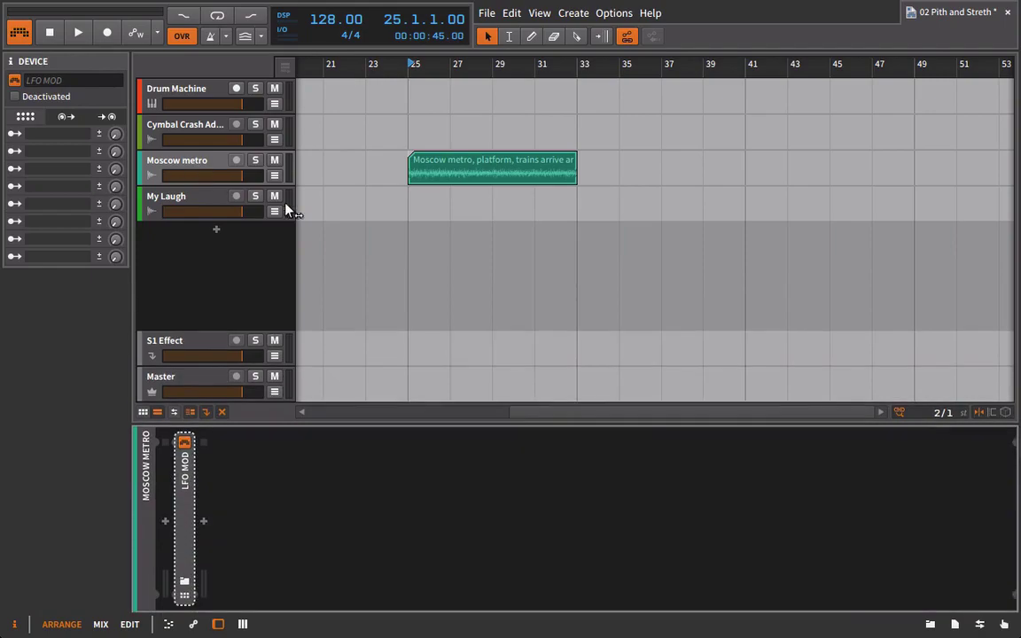
pyautogui.click(931, 625)
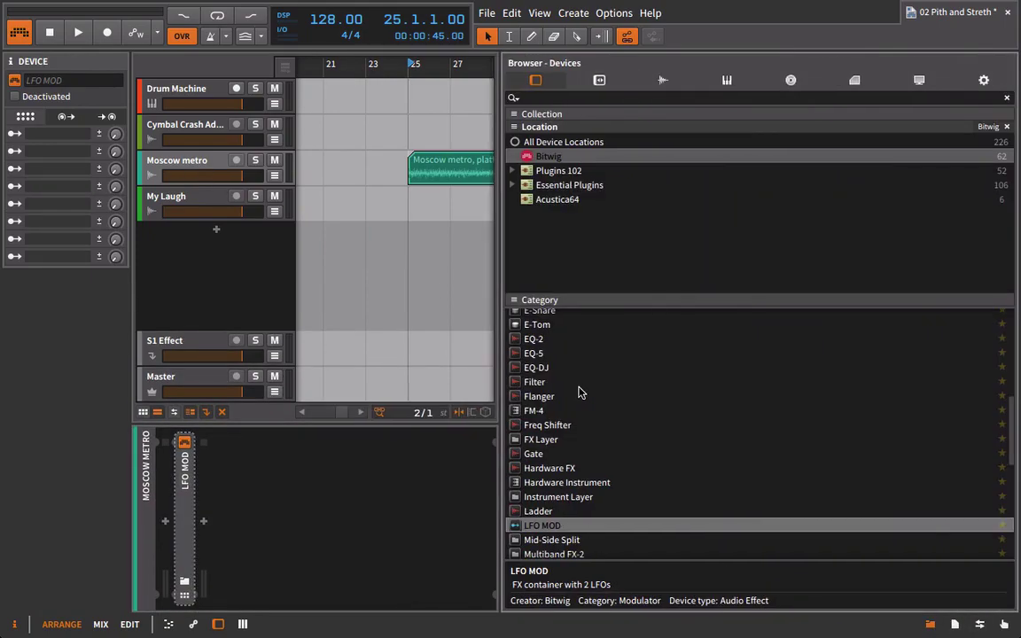
# Step: Add a Ladder filter after the LFO MOD device on the Moscow metro track
pyautogui.scroll(-5, 581, 434)
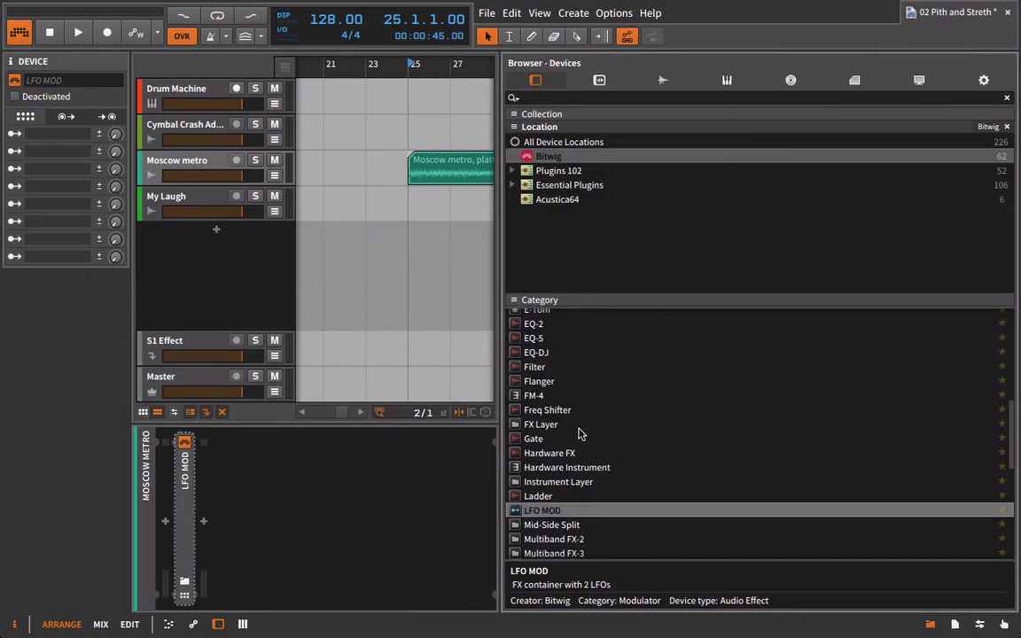
pyautogui.moveTo(538, 365); pyautogui.dragTo(340, 493)
pyautogui.click(929, 624)
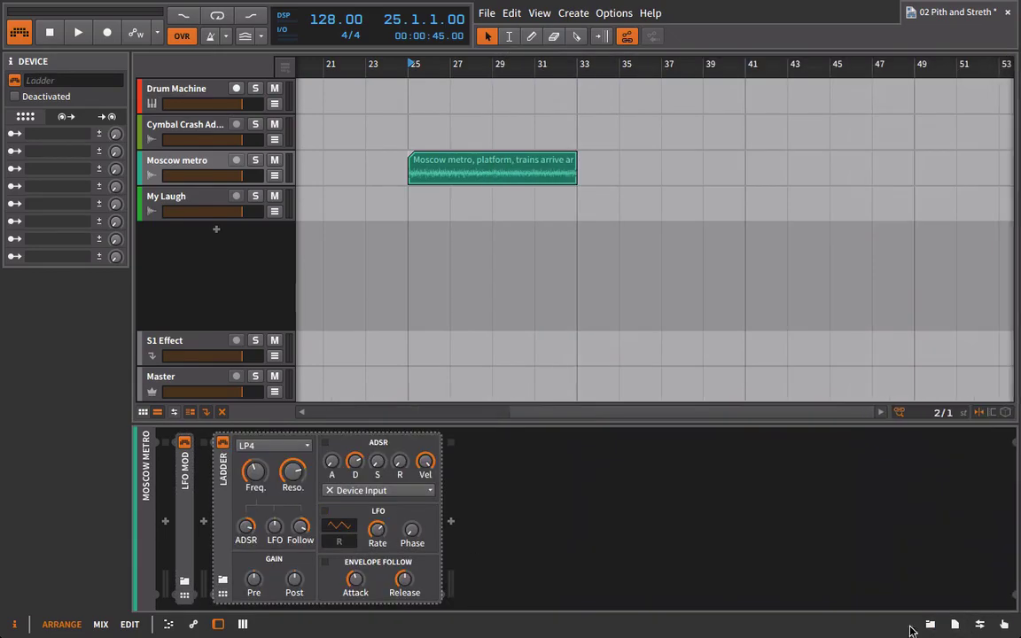
# Step: During playback, zero the Ladder's ADSR and Follow modulation amounts, raise its LFO amount, and adjust the LFO rate and Post gain
pyautogui.press('space')
pyautogui.moveTo(246, 528); pyautogui.dragTo(246, 576)
pyautogui.moveTo(300, 527); pyautogui.dragTo(292, 495)
pyautogui.doubleClick(292, 533)
pyautogui.doubleClick(291, 532)
pyautogui.moveTo(272, 532); pyautogui.dragTo(272, 497)
pyautogui.moveTo(381, 538); pyautogui.dragTo(378, 532)
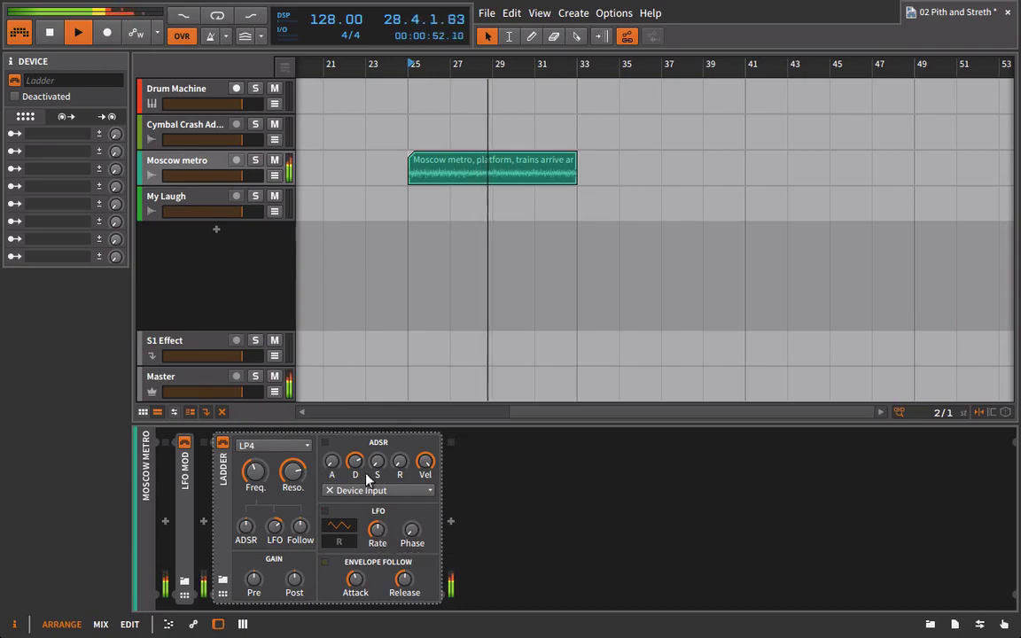
pyautogui.moveTo(294, 581); pyautogui.dragTo(295, 567)
# Step: Show the Moscow metro track's automation and draw a Ladder LFO Rate ramp rising from about bar 29 to bar 33
pyautogui.click(273, 174)
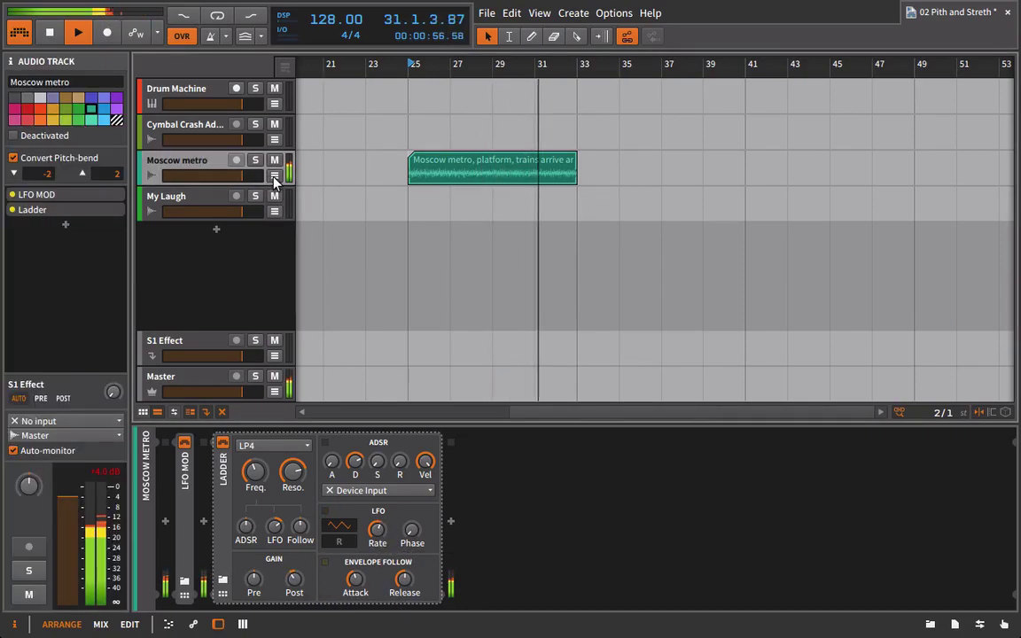
pyautogui.click(379, 532)
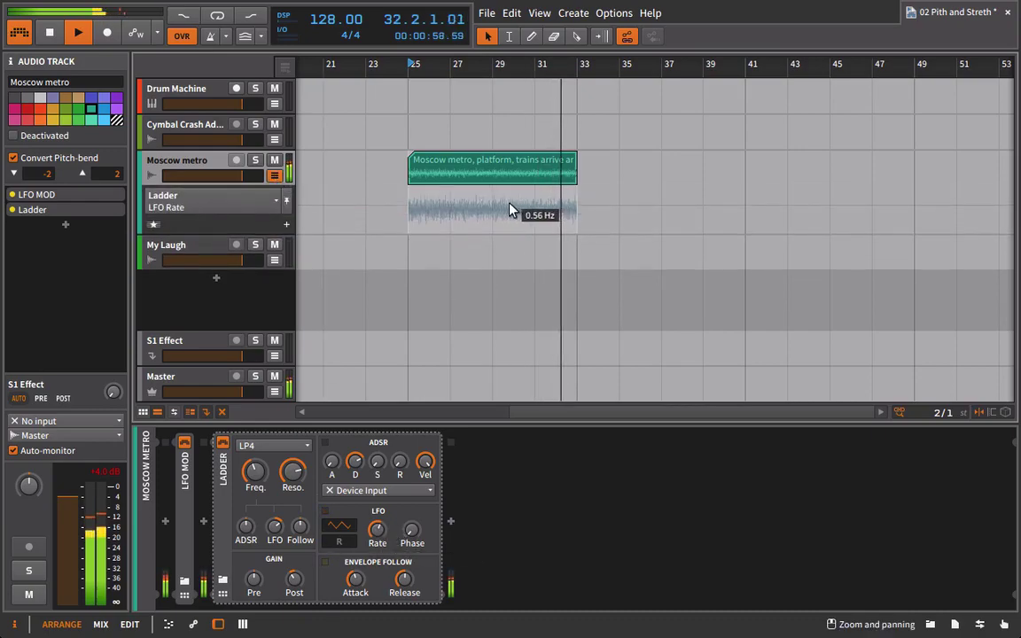
pyautogui.click(506, 204)
pyautogui.moveTo(531, 206); pyautogui.dragTo(576, 188)
pyautogui.press('space')
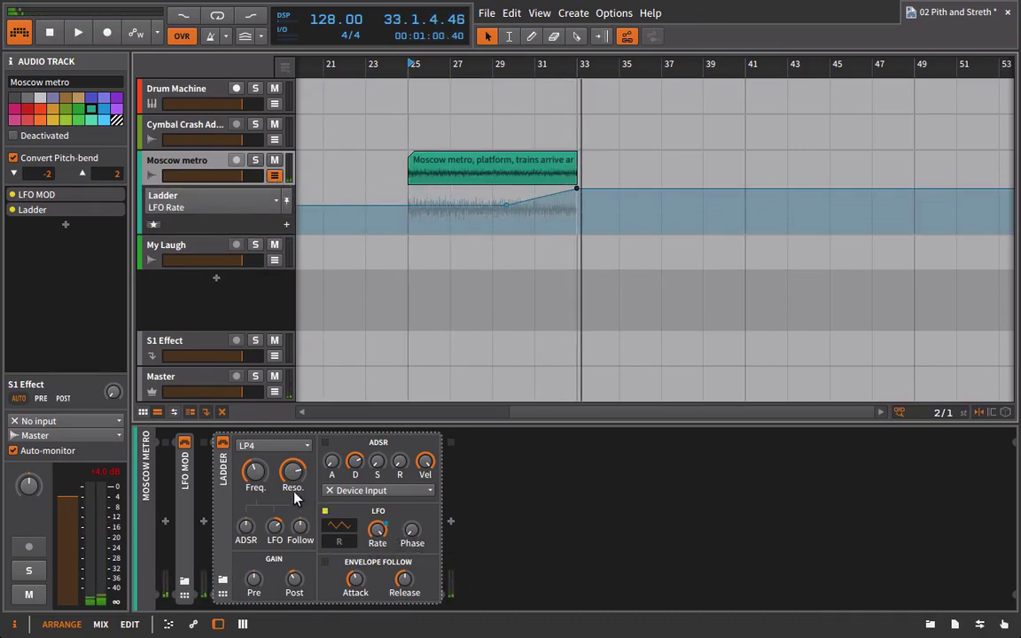
# Step: Automate the Ladder's Frequency to stay flat until bar 29 and rise to bar 33
pyautogui.click(256, 471)
pyautogui.click(492, 211)
pyautogui.moveTo(574, 211); pyautogui.dragTo(576, 195)
pyautogui.press('space')
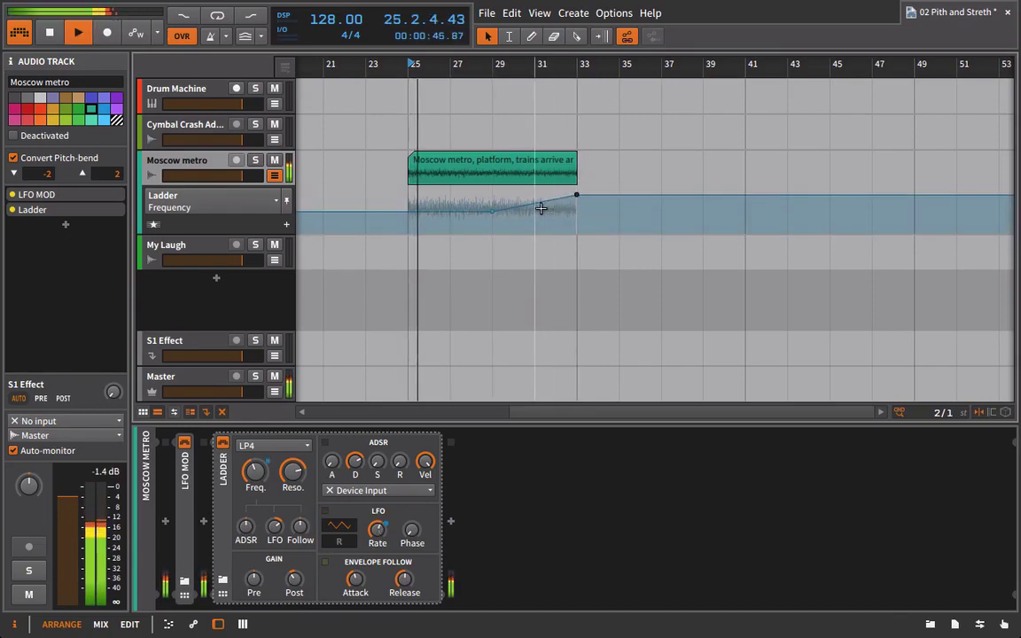
# Step: Lower the Ladder's resonance and automate its LFO Amount with a slight rise from bar 25 to bar 33
pyautogui.moveTo(294, 473); pyautogui.dragTo(296, 486)
pyautogui.click(275, 529)
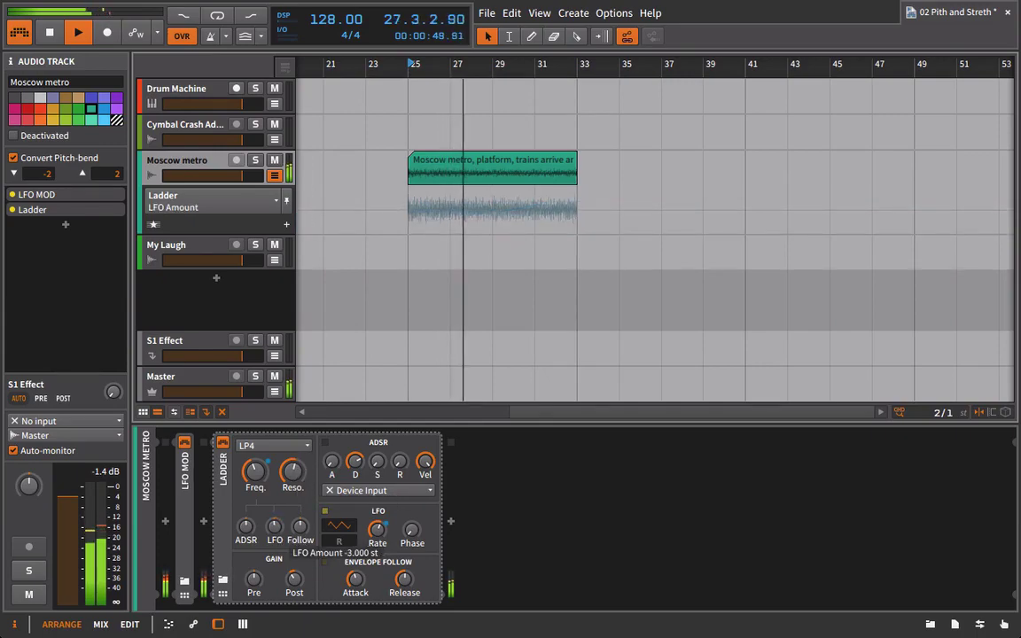
pyautogui.click(408, 204)
pyautogui.moveTo(577, 205); pyautogui.dragTo(577, 200)
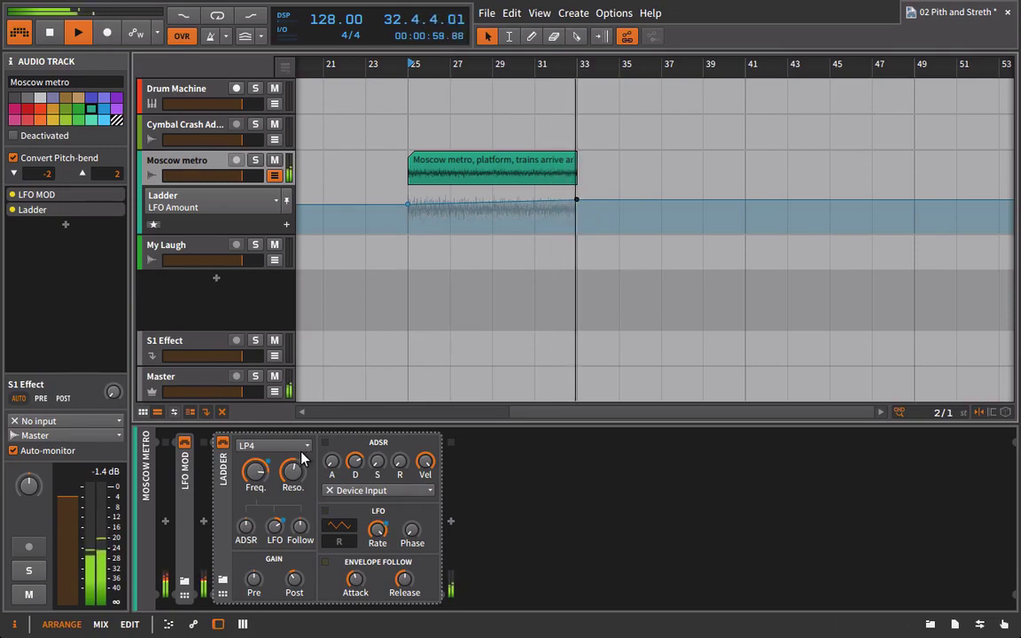
# Step: Raise the end point of the Ladder's Frequency automation at bar 33
pyautogui.press('space')
pyautogui.click(254, 476)
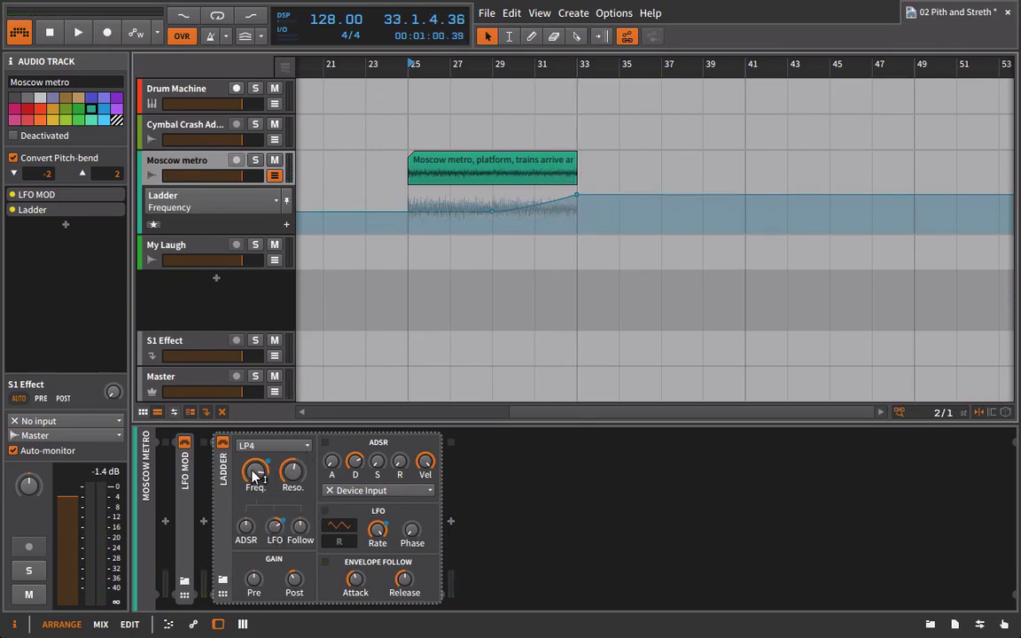
pyautogui.moveTo(576, 200); pyautogui.dragTo(577, 188)
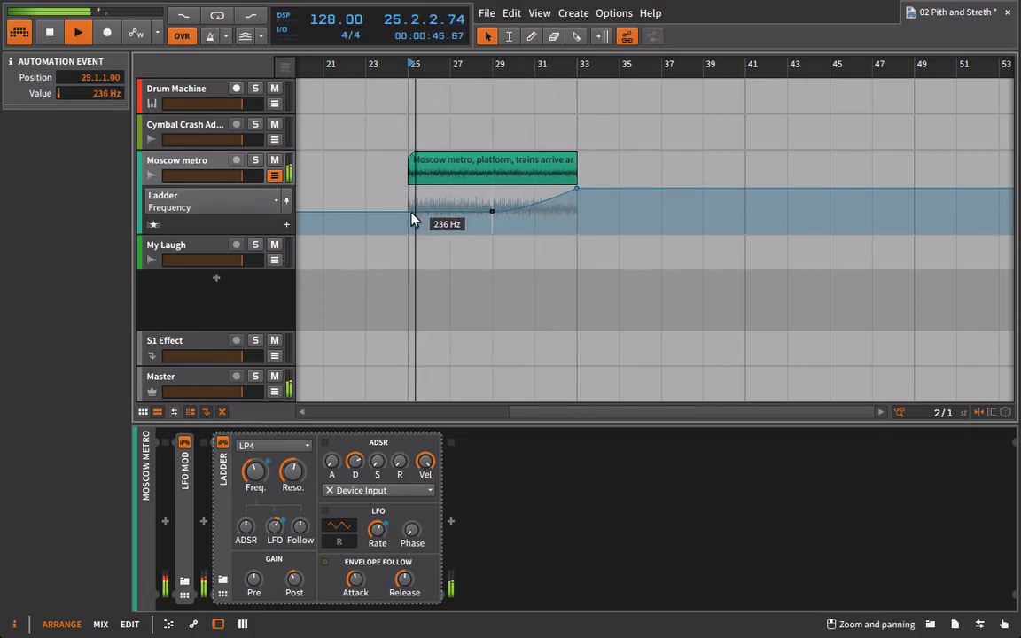
# Step: In the Moscow metro clip's Gain envelope, add a point near bar 29 and lower the starting gain for a fade-up
pyautogui.doubleClick(419, 176)
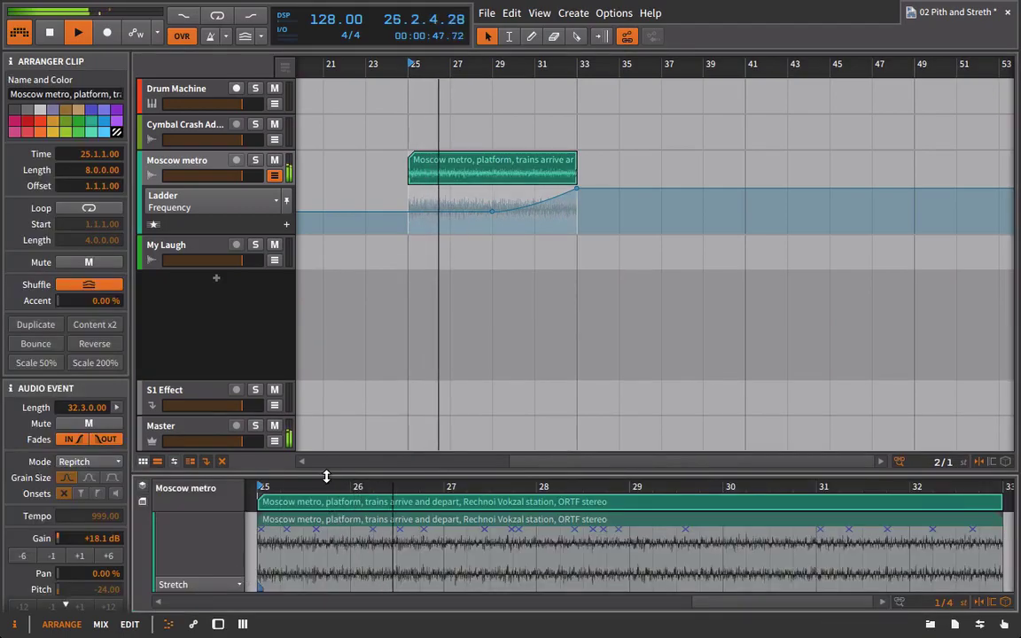
pyautogui.moveTo(326, 475); pyautogui.dragTo(275, 166)
pyautogui.click(193, 535)
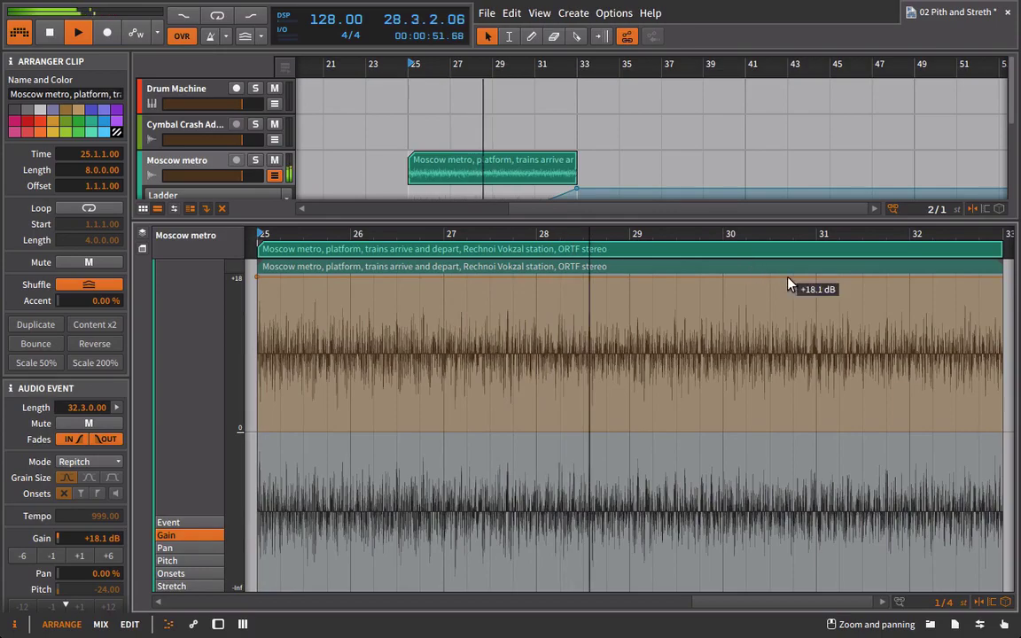
pyautogui.click(625, 276)
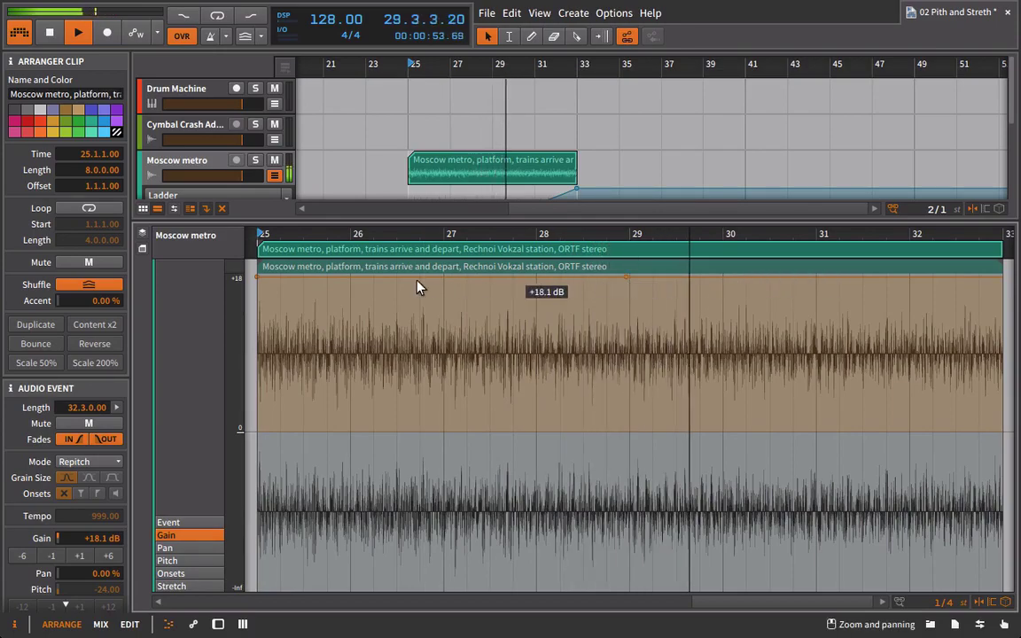
pyautogui.moveTo(255, 280); pyautogui.dragTo(260, 345)
pyautogui.press('d')
pyautogui.click(422, 170)
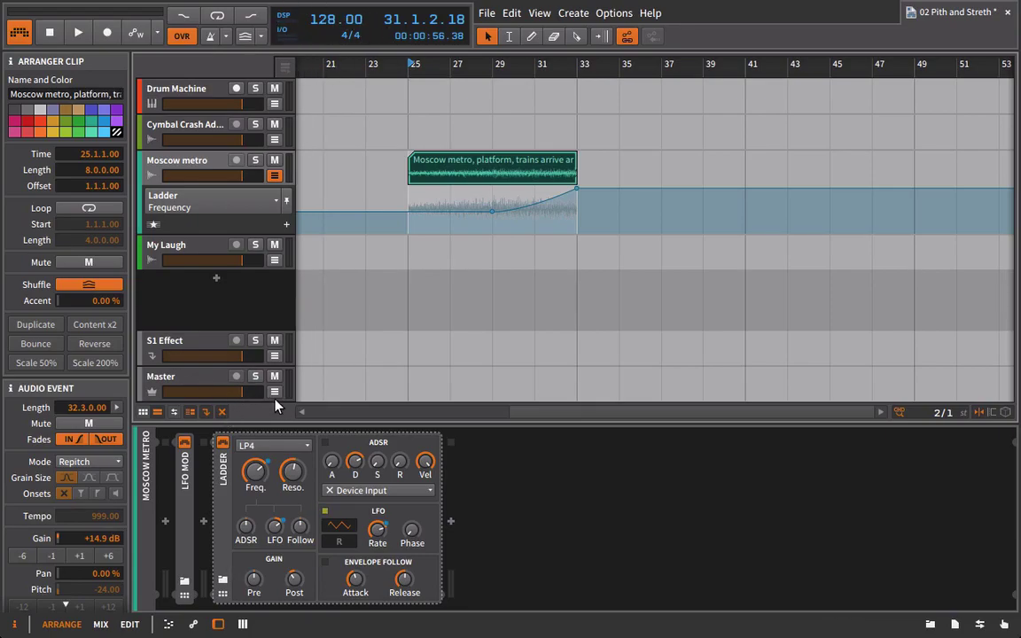
# Step: Collapse the Ladder and add a Chain container after it while the clip plays
pyautogui.click(224, 479)
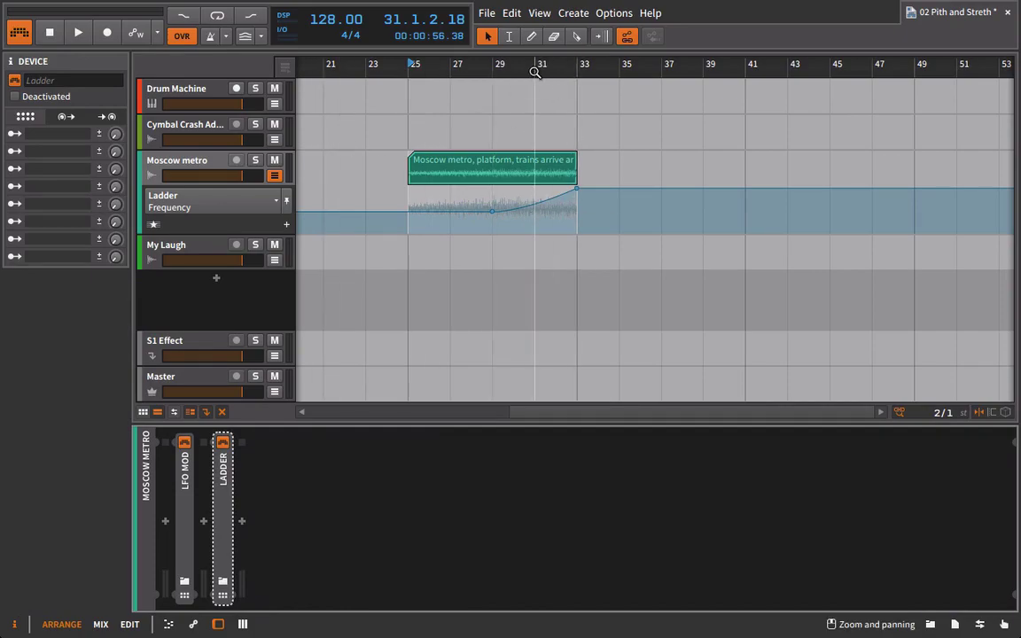
pyautogui.press('space')
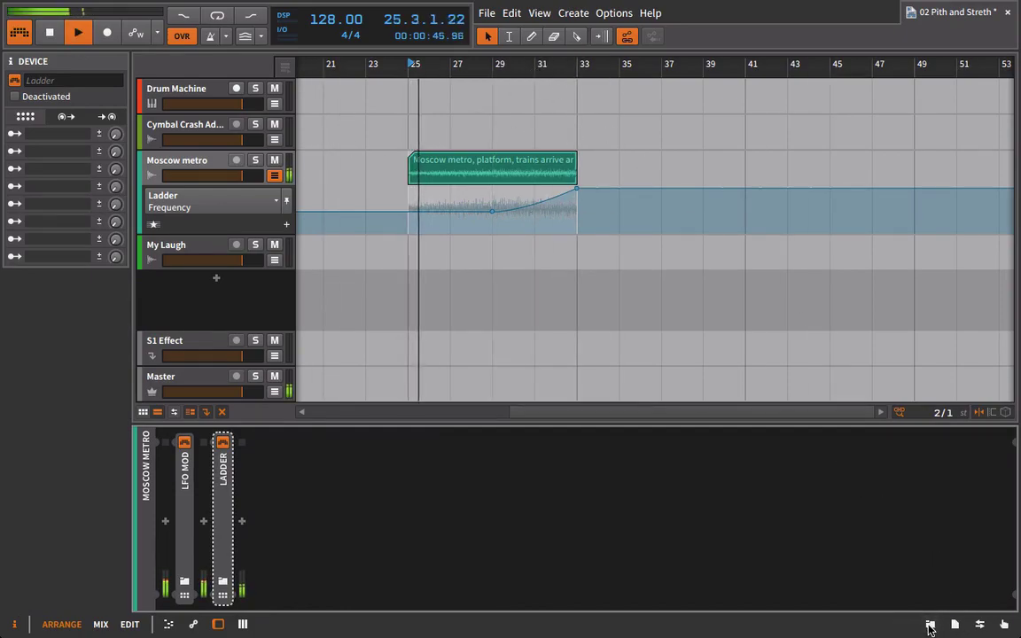
pyautogui.click(928, 626)
pyautogui.click(521, 155)
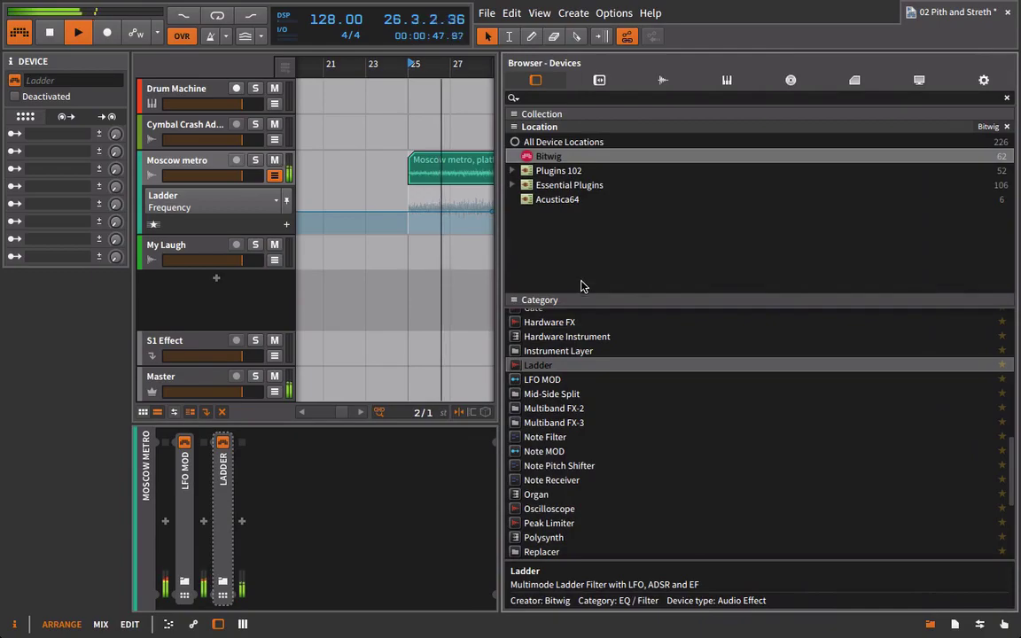
pyautogui.scroll(-2, 645, 428)
pyautogui.scroll(10, 634, 403)
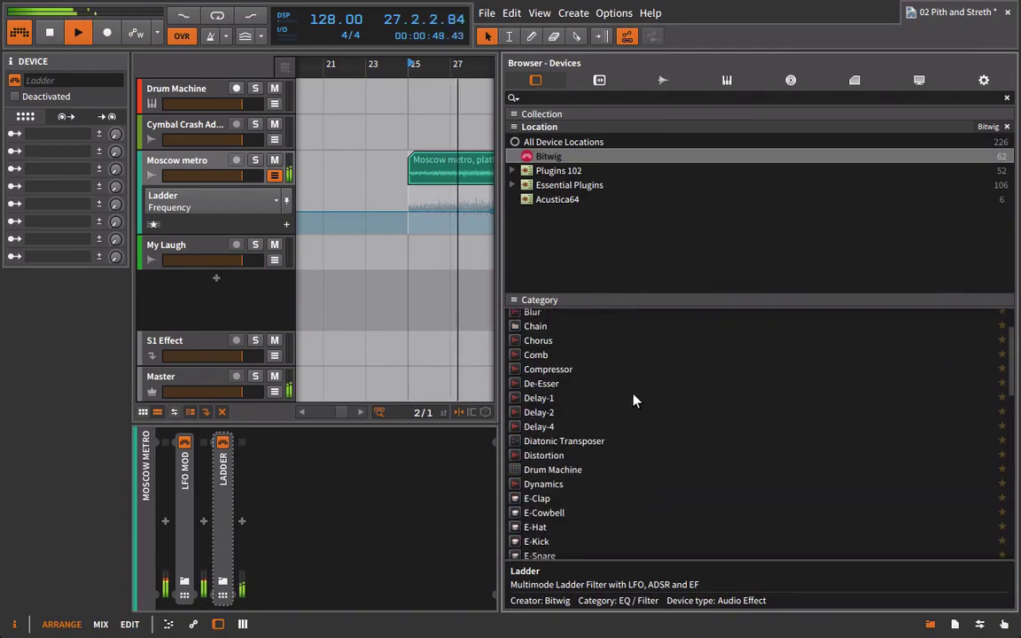
pyautogui.scroll(1, 528, 364)
pyautogui.doubleClick(535, 352)
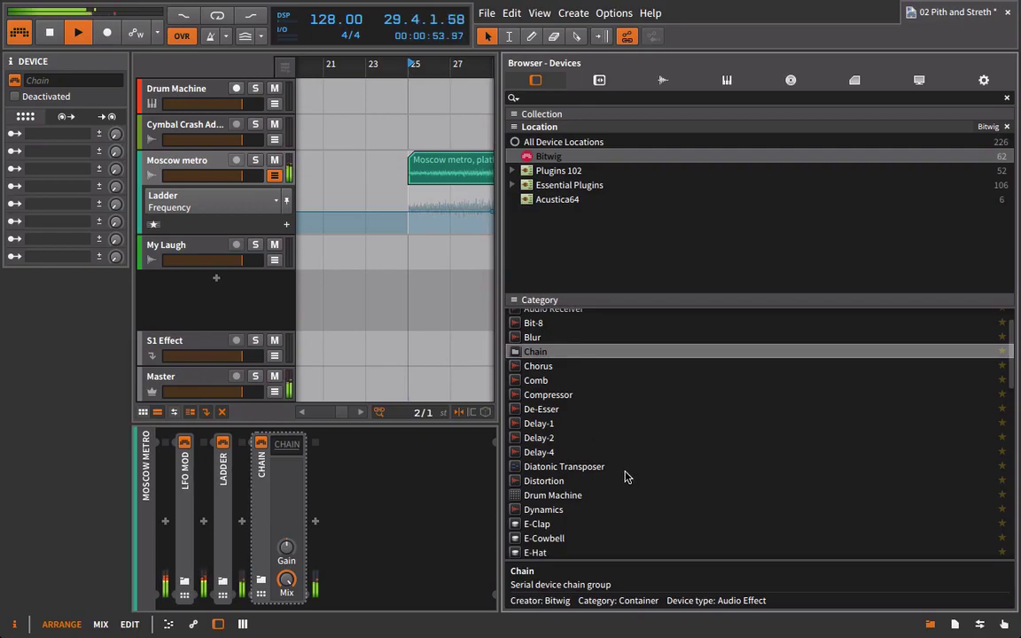
# Step: Add Distortion and EQ-2 inside the Chain and expand its contents
pyautogui.scroll(-4, 625, 478)
pyautogui.click(538, 421)
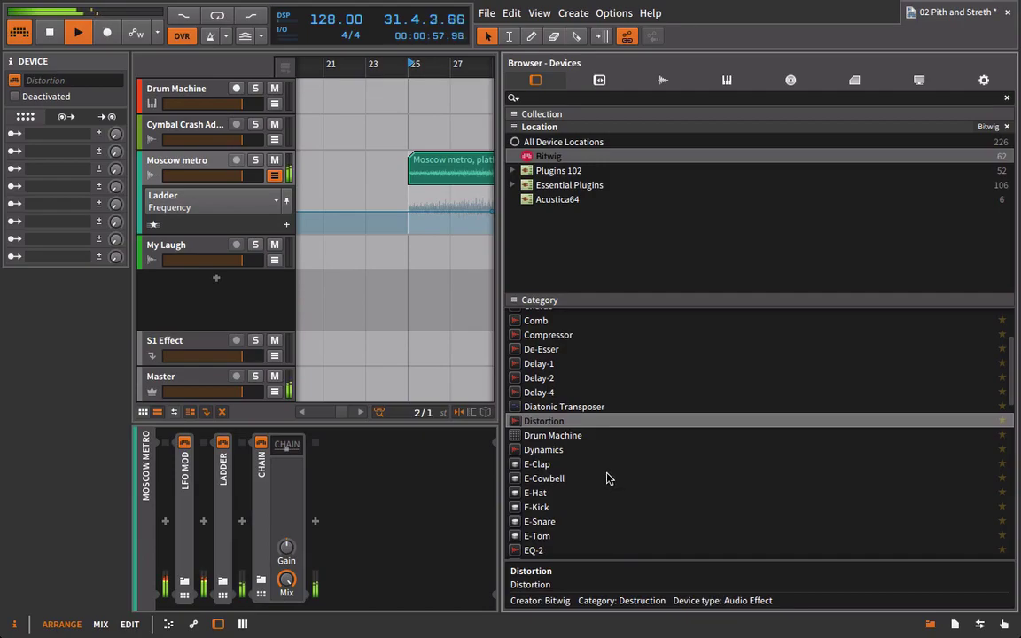
pyautogui.scroll(-7, 608, 478)
pyautogui.moveTo(550, 455); pyautogui.dragTo(286, 452)
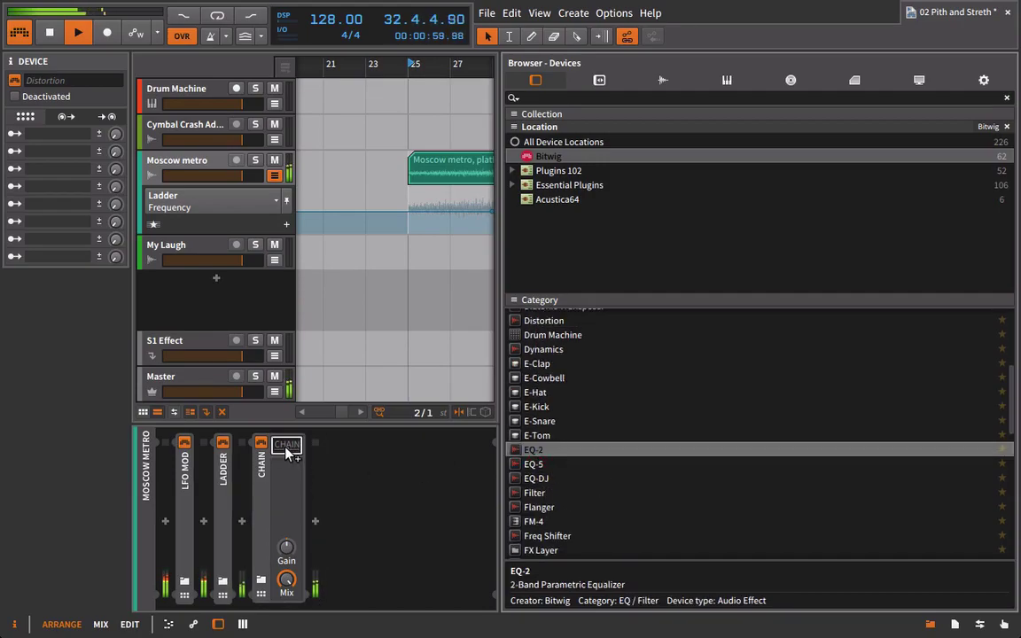
pyautogui.click(929, 624)
pyautogui.click(286, 444)
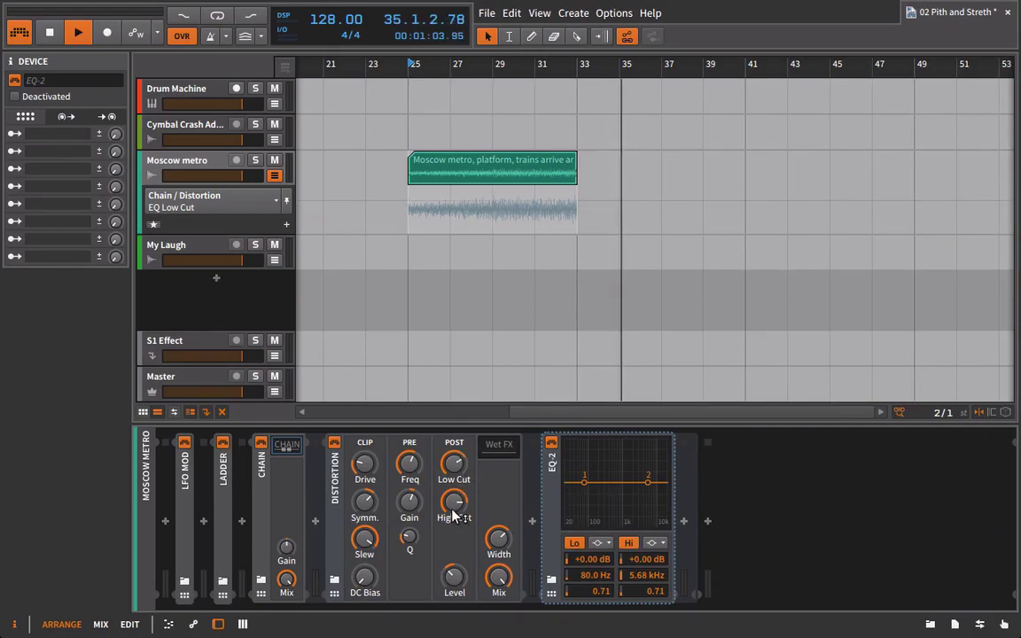
# Step: Raise the Distortion's Drive and fine-tune its post Low Cut and High Cut while auditioning from about bar 30
pyautogui.press('space')
pyautogui.press('space')
pyautogui.moveTo(366, 472); pyautogui.dragTo(366, 432)
pyautogui.click(521, 65)
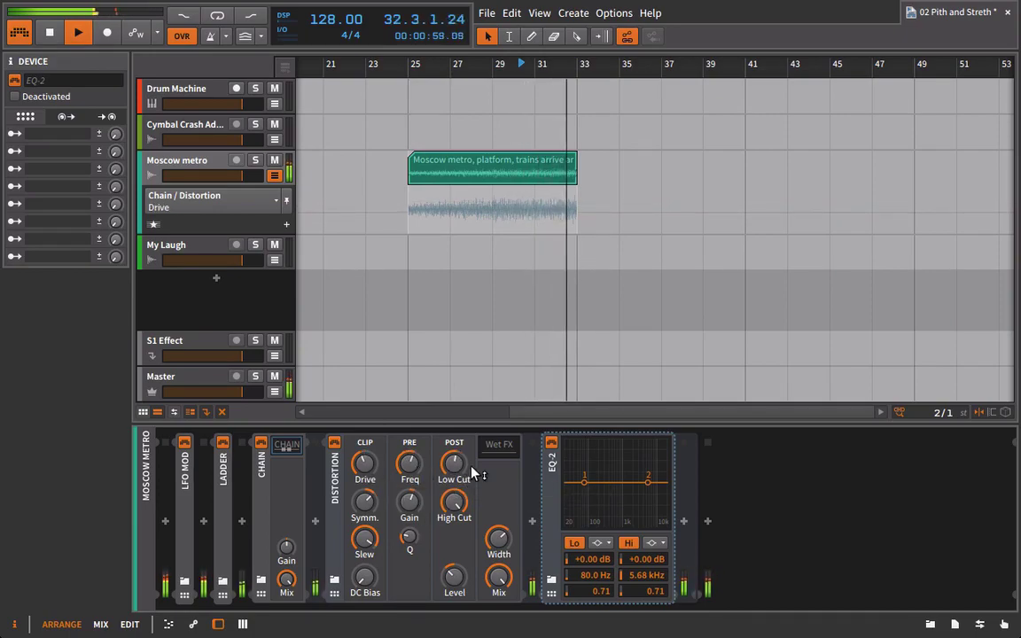
pyautogui.press('space')
pyautogui.press('space')
pyautogui.moveTo(467, 467); pyautogui.dragTo(467, 481)
# Step: Set the EQ-2's Hi band to a highshelf with +14.0 dB gain at 3.32 kHz and audition it
pyautogui.moveTo(648, 482); pyautogui.dragTo(652, 460)
pyautogui.click(657, 544)
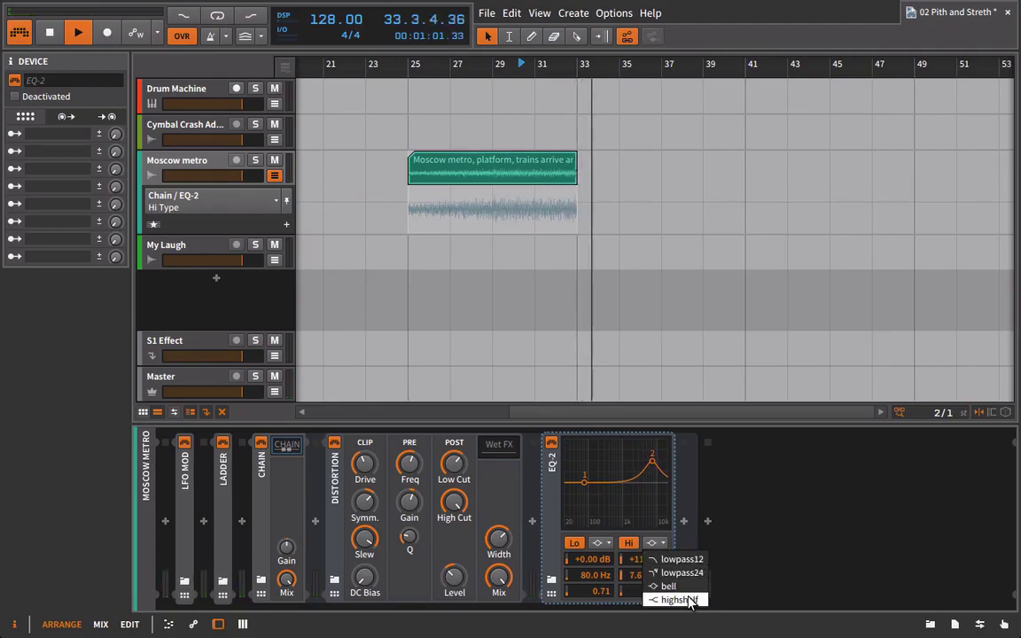
pyautogui.click(681, 600)
pyautogui.moveTo(650, 564); pyautogui.dragTo(645, 596)
pyautogui.press('space')
pyautogui.press('space')
pyautogui.scroll(-8, 646, 559)
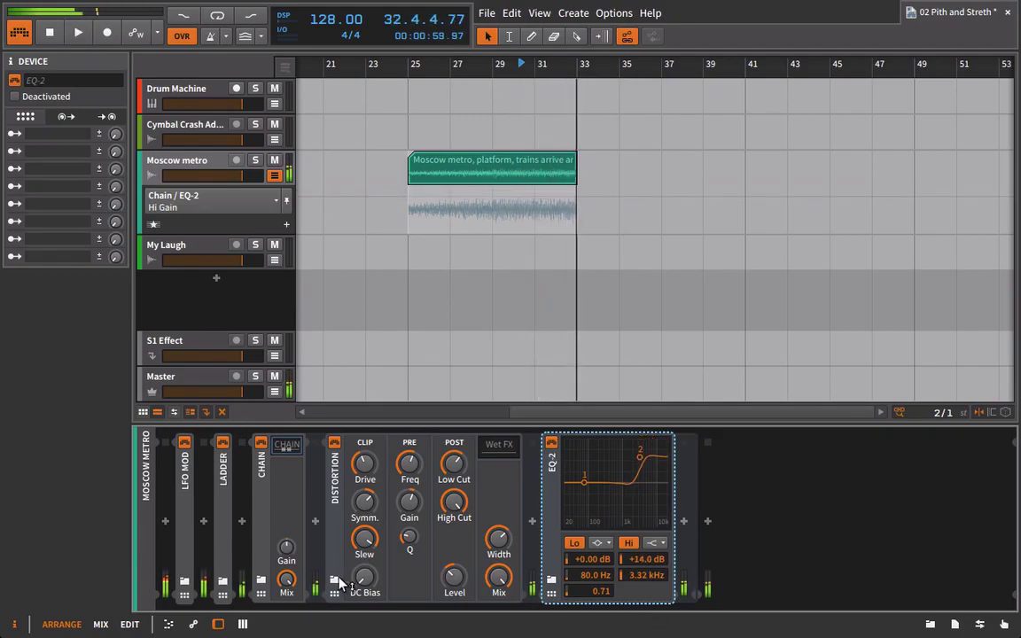
# Step: Turn the Chain's Mix down to zero and automate it to curve up from 0% near bar 31 to 76% at bar 33
pyautogui.click(285, 580)
pyautogui.press('space')
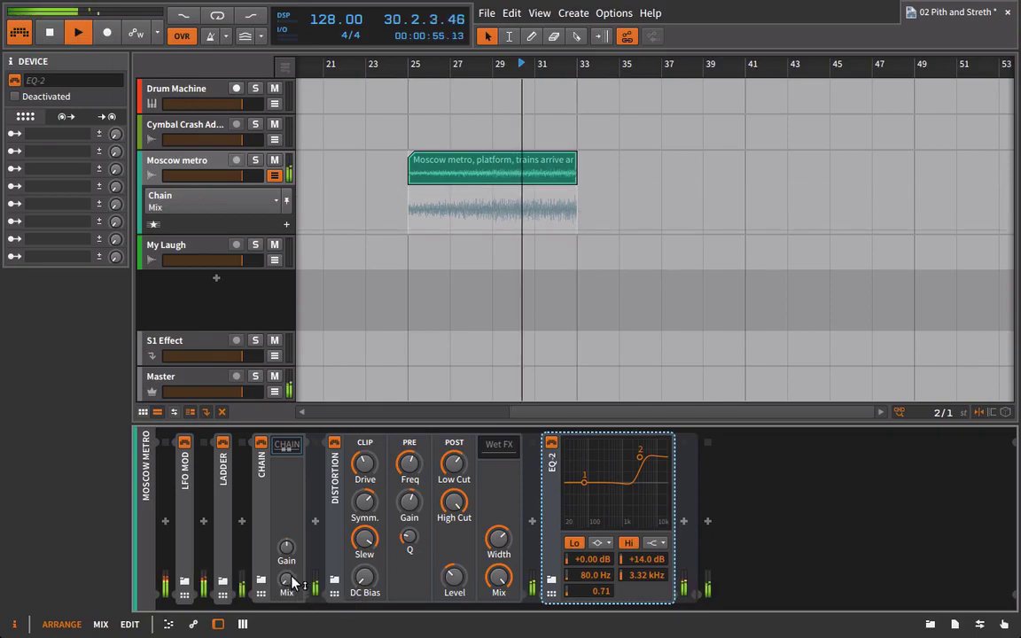
pyautogui.moveTo(559, 64); pyautogui.dragTo(538, 125)
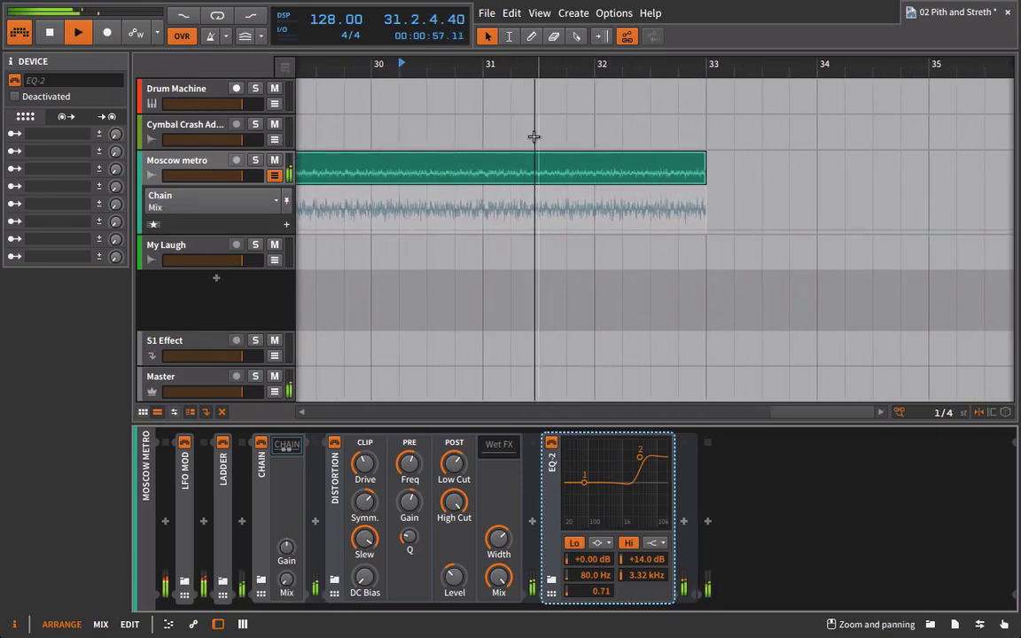
pyautogui.click(483, 231)
pyautogui.moveTo(685, 238); pyautogui.dragTo(706, 203)
pyautogui.moveTo(596, 223); pyautogui.dragTo(664, 237)
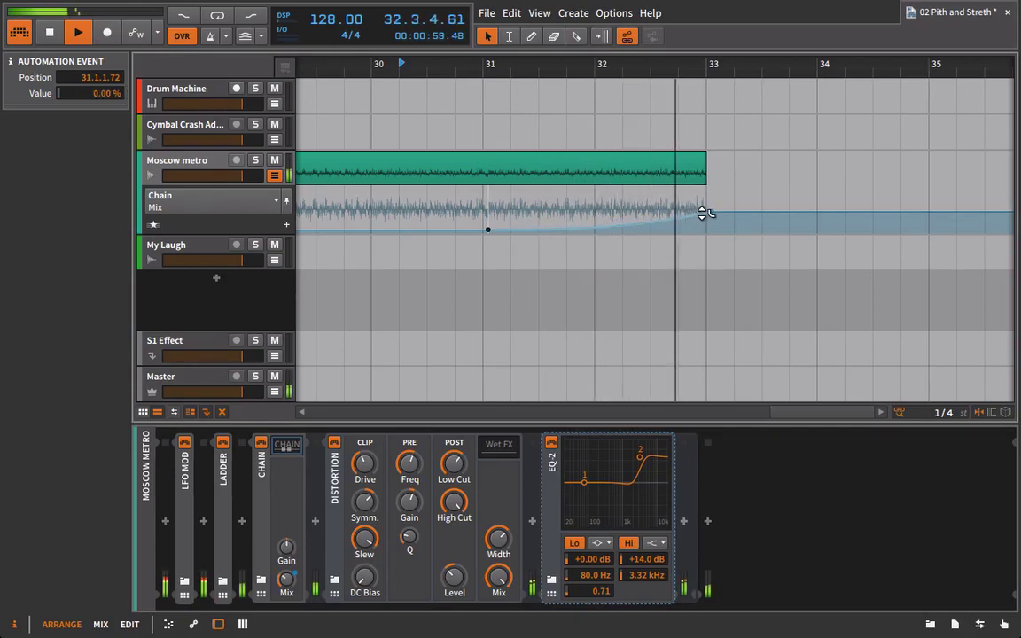
pyautogui.moveTo(711, 213); pyautogui.dragTo(709, 202)
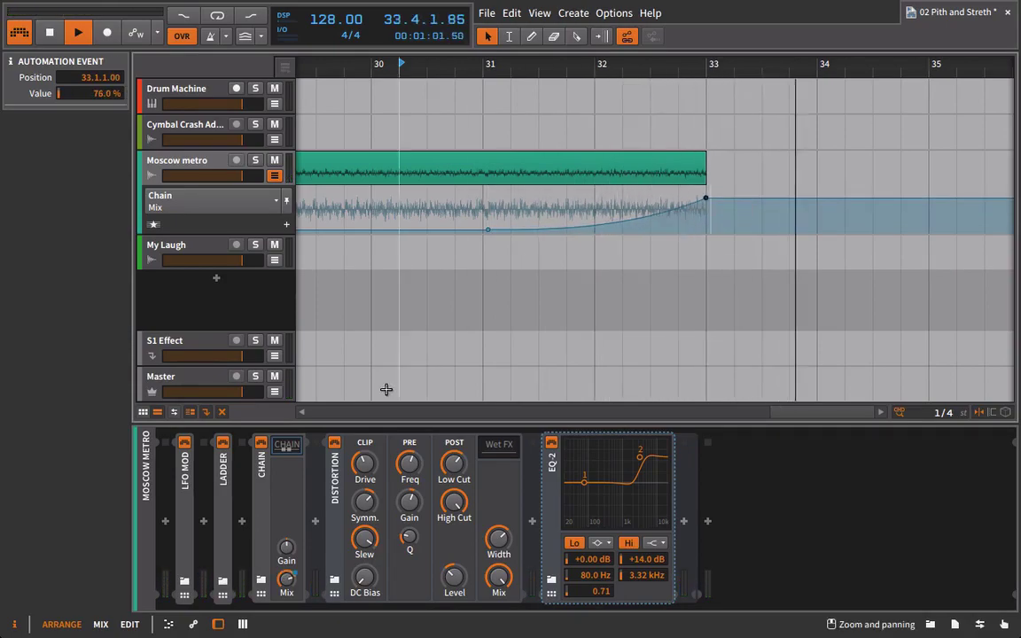
# Step: Move the Chain in front of the Ladder and straighten the Ladder's Frequency automation ramp between bars 29 and 33
pyautogui.moveTo(256, 445); pyautogui.dragTo(213, 487)
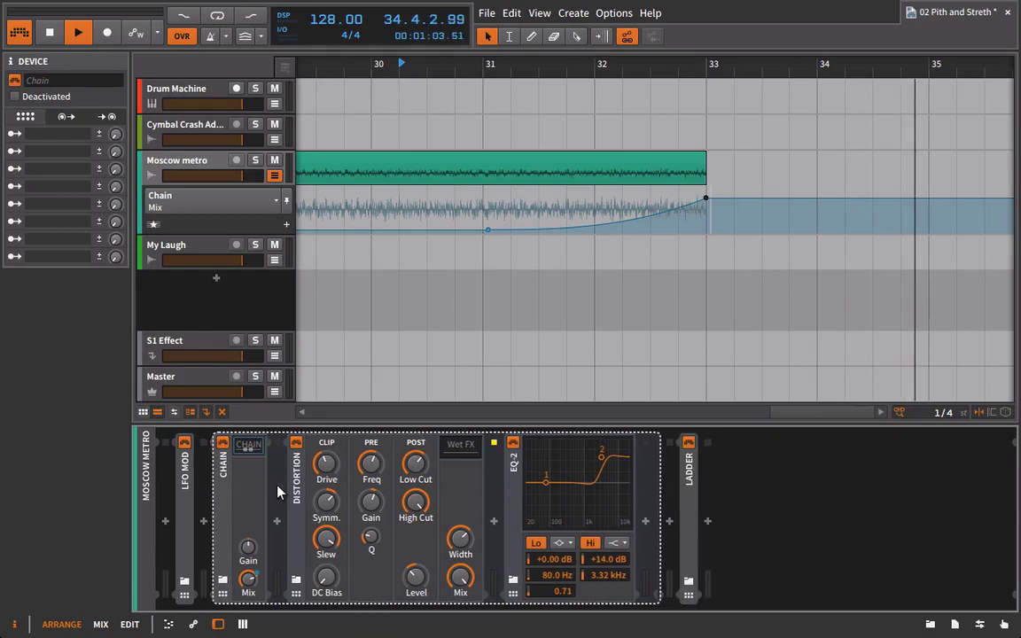
pyautogui.click(691, 471)
pyautogui.click(721, 472)
pyautogui.press('space')
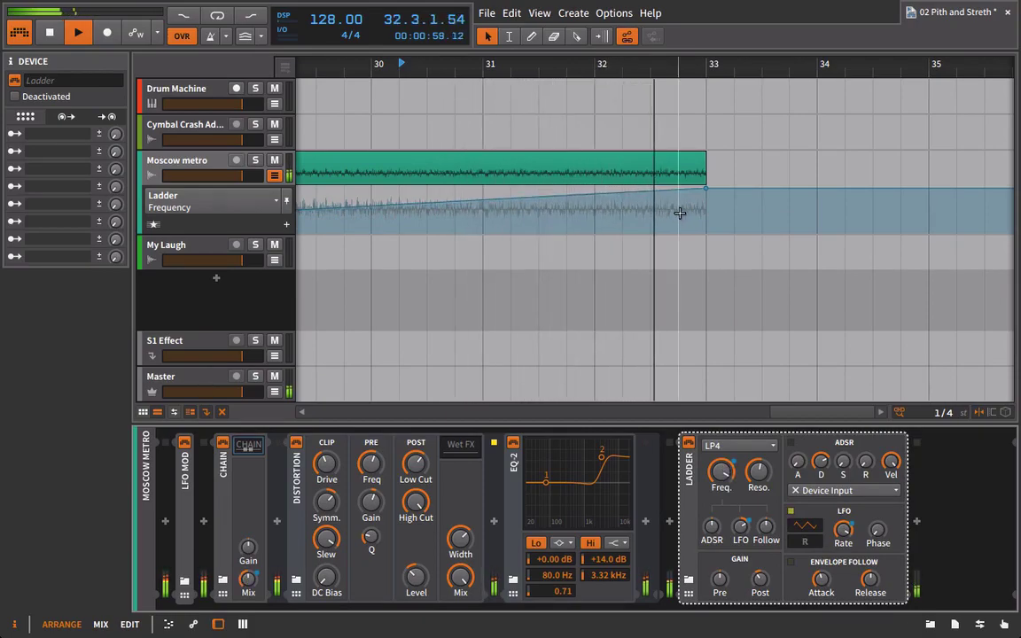
pyautogui.press('space')
# Step: Collapse the Chain and Ladder devices and set the playback start to bar 25
pyautogui.moveTo(600, 64); pyautogui.dragTo(558, 345)
pyautogui.click(220, 480)
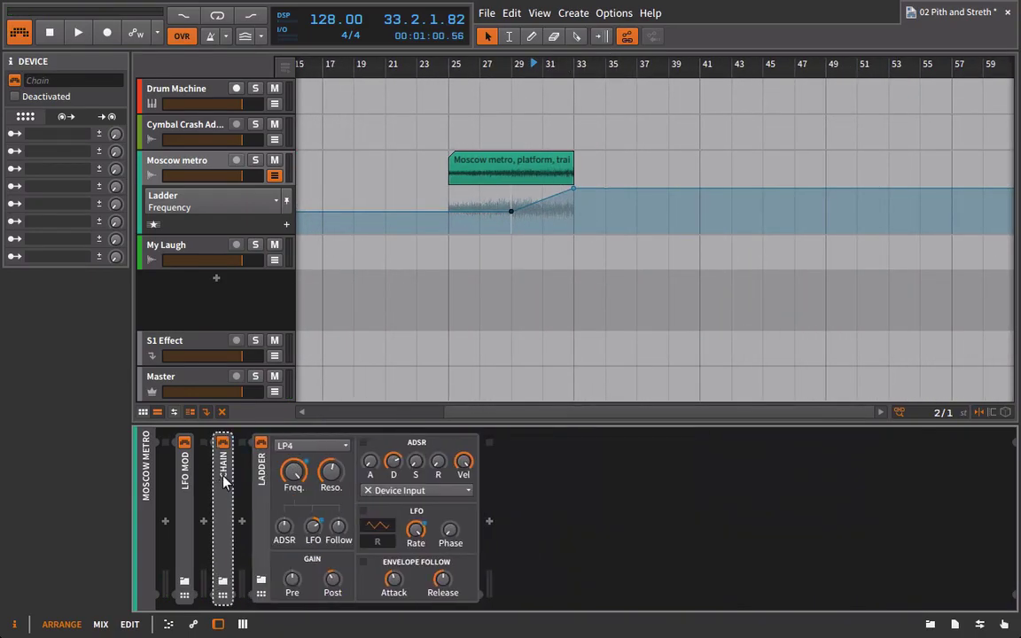
pyautogui.click(257, 471)
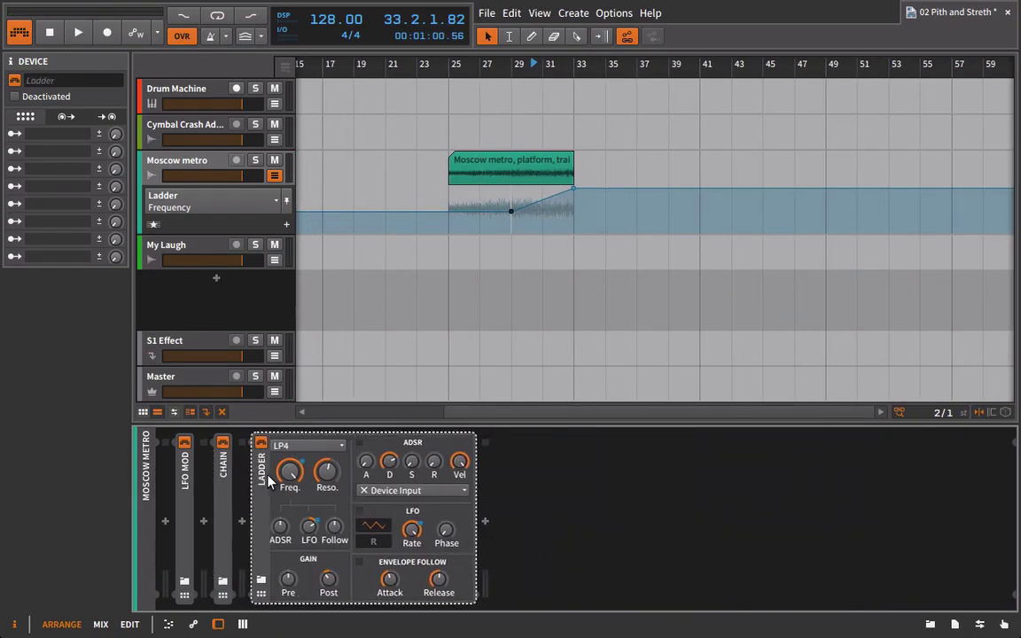
pyautogui.click(453, 69)
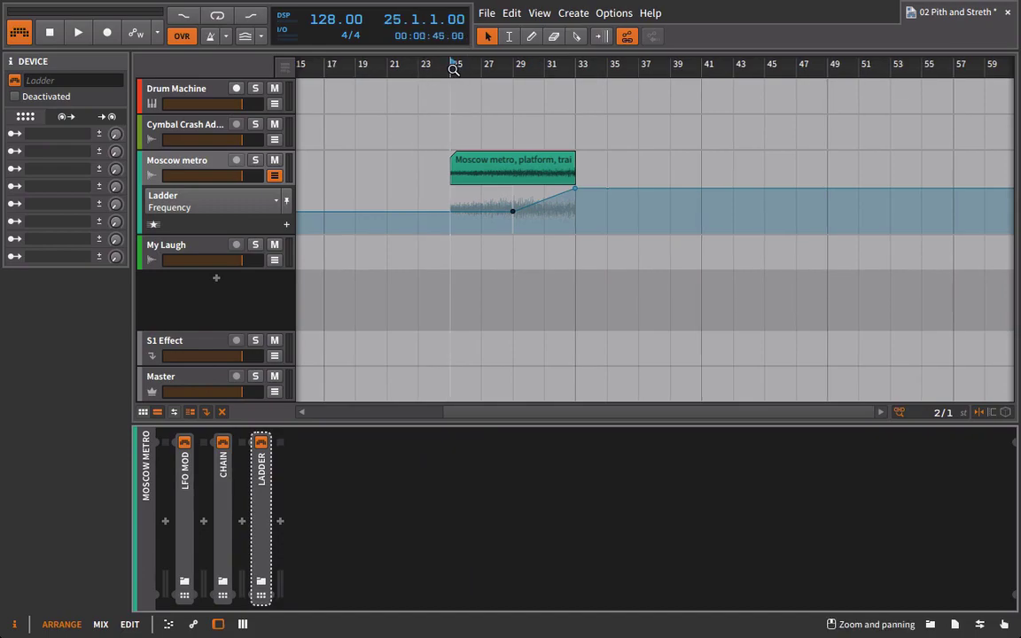
# Step: Add Bitwig's Bit-8 device after the Ladder on the Moscow metro track
pyautogui.click(933, 623)
pyautogui.scroll(5, 585, 407)
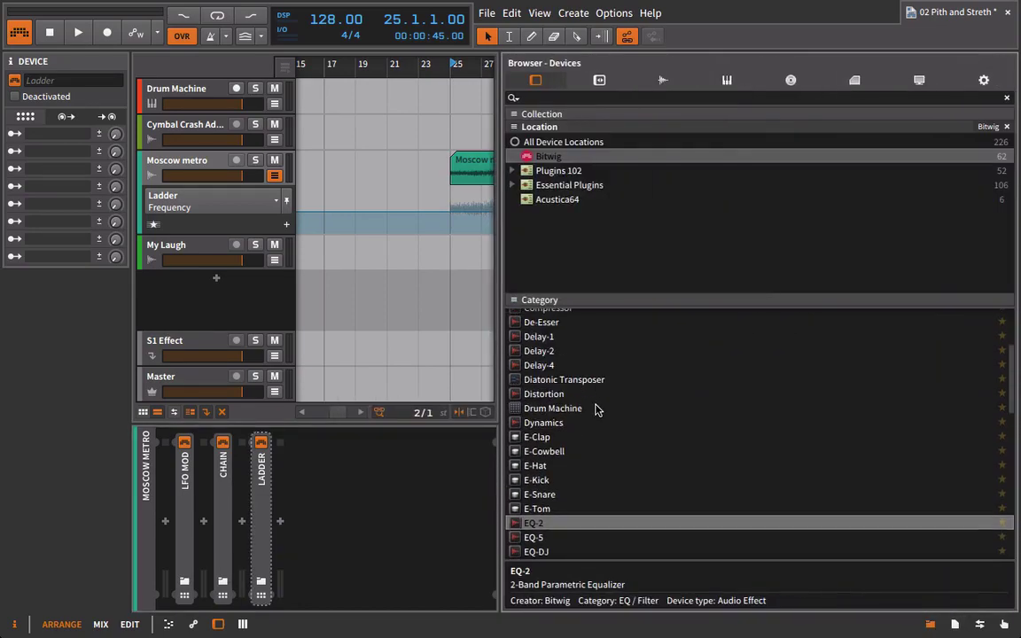
pyautogui.click(534, 360)
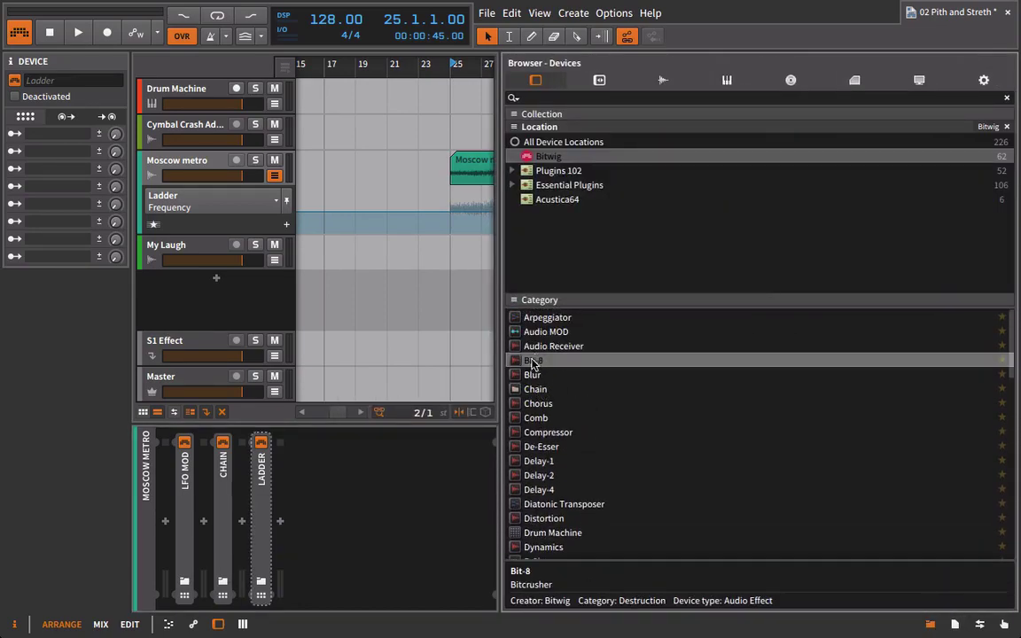
pyautogui.doubleClick(534, 360)
pyautogui.click(931, 626)
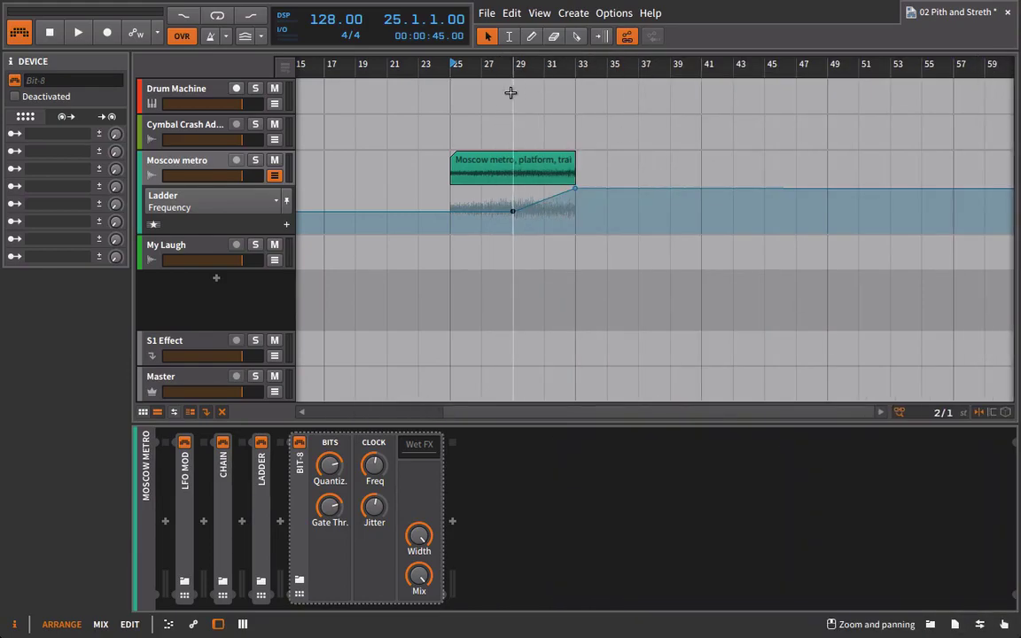
# Step: Play from bar 31 and set the Bit-8's Gate Threshold to -96 dB, raise its clock Frequency and lower its Quantization
pyautogui.click(546, 64)
pyautogui.press('space')
pyautogui.scroll(3, 570, 348)
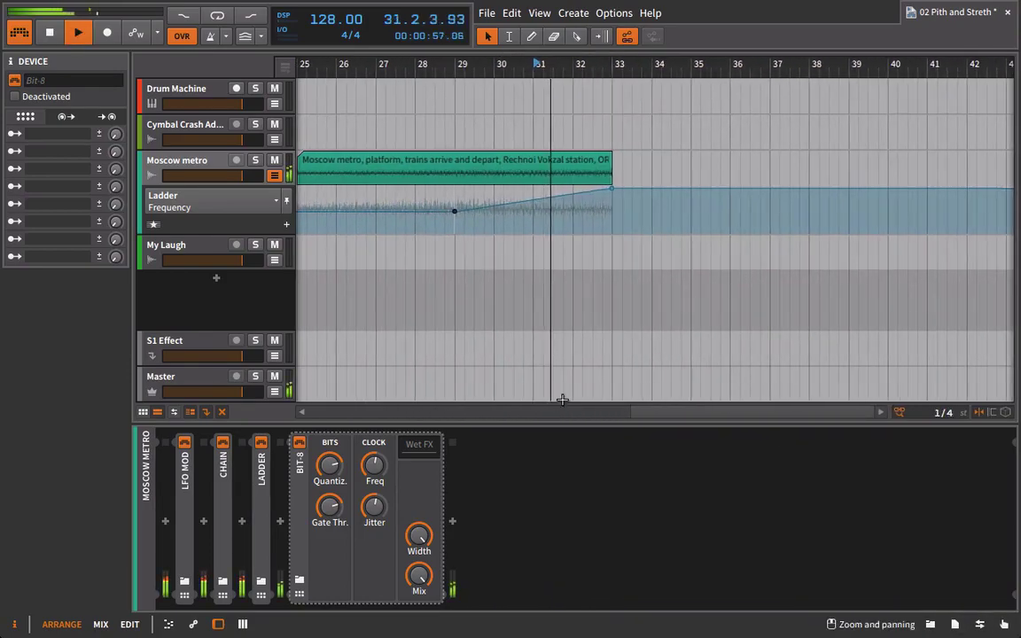
pyautogui.click(328, 506)
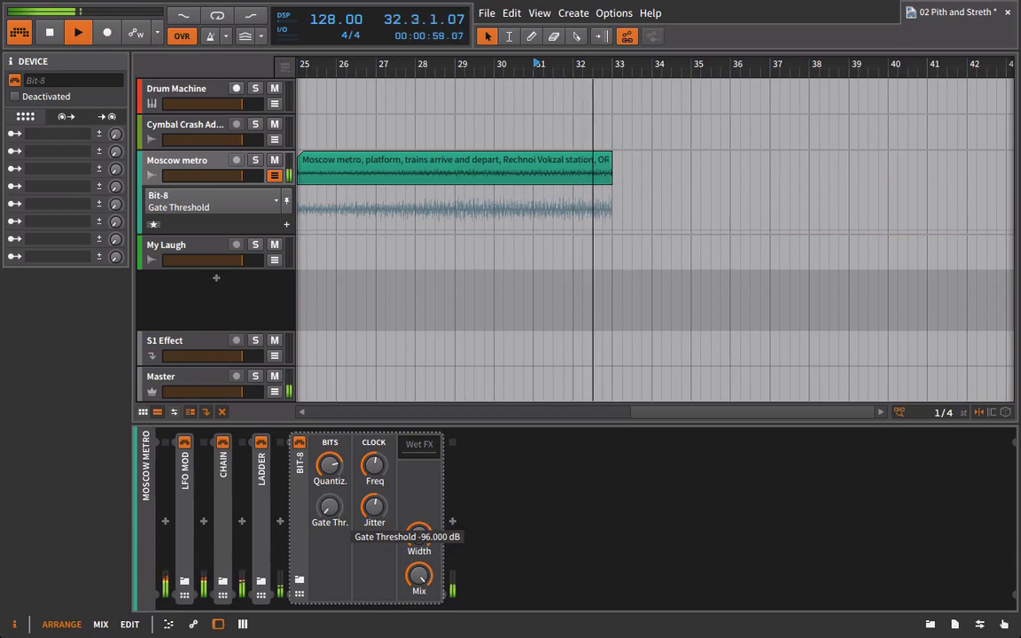
pyautogui.click(373, 483)
pyautogui.moveTo(329, 465)
pyautogui.mouseDown()
pyautogui.moveTo(329, 498)
pyautogui.moveTo(374, 462)
pyautogui.moveTo(374, 509)
pyautogui.moveTo(374, 448)
pyautogui.moveTo(329, 474)
pyautogui.moveTo(329, 486)
pyautogui.mouseUp()
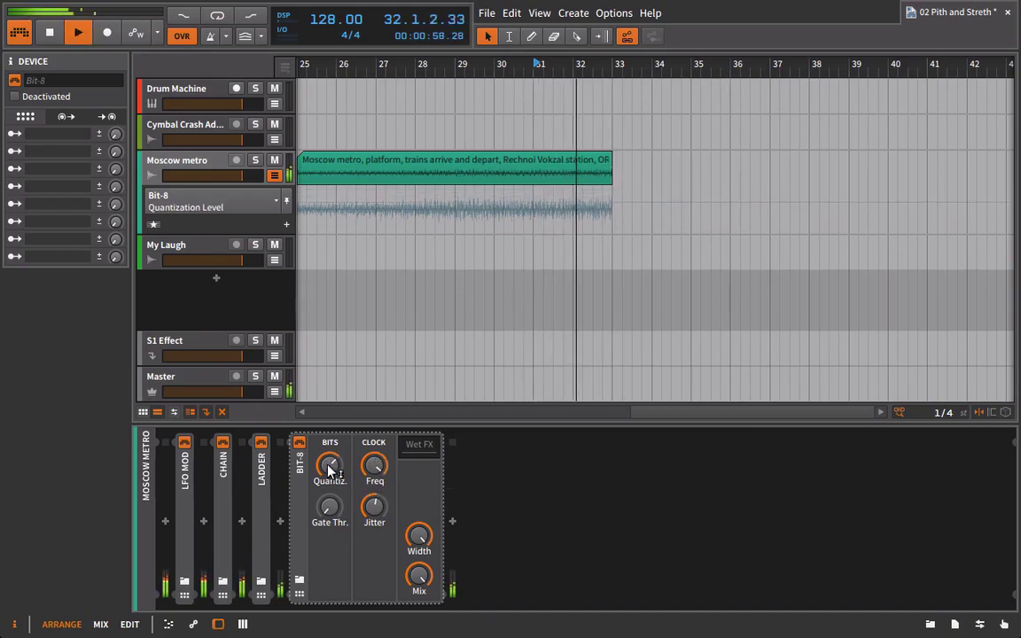
# Step: Turn the Bit-8's Mix down to zero and automate it to rise from about bar 28 to roughly half at bar 33
pyautogui.click(419, 576)
pyautogui.moveTo(419, 576); pyautogui.dragTo(419, 620)
pyautogui.click(372, 463)
pyautogui.click(417, 576)
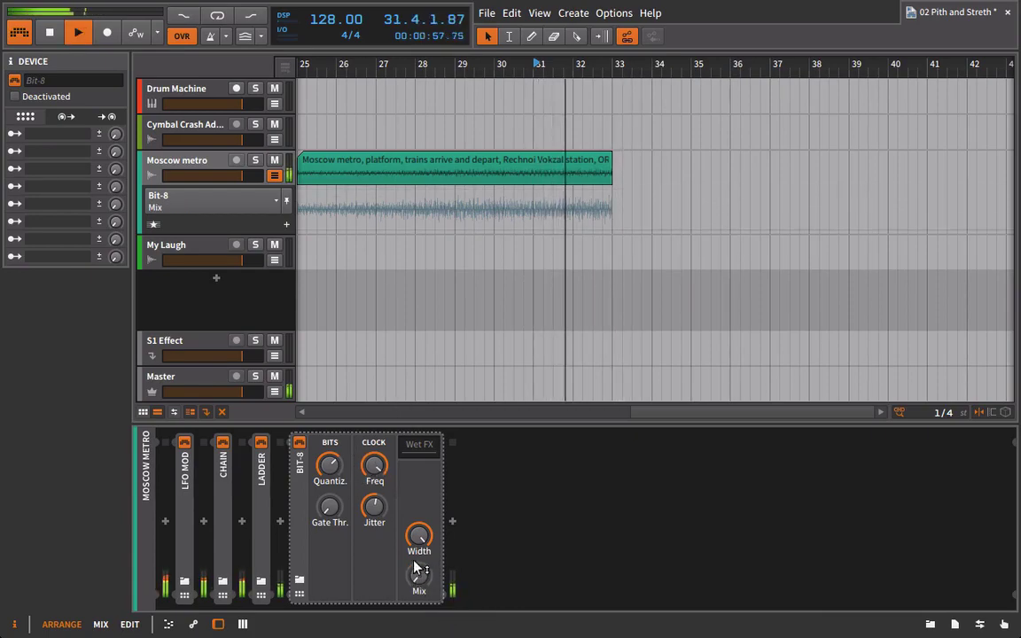
pyautogui.click(425, 229)
pyautogui.moveTo(612, 229); pyautogui.dragTo(611, 209)
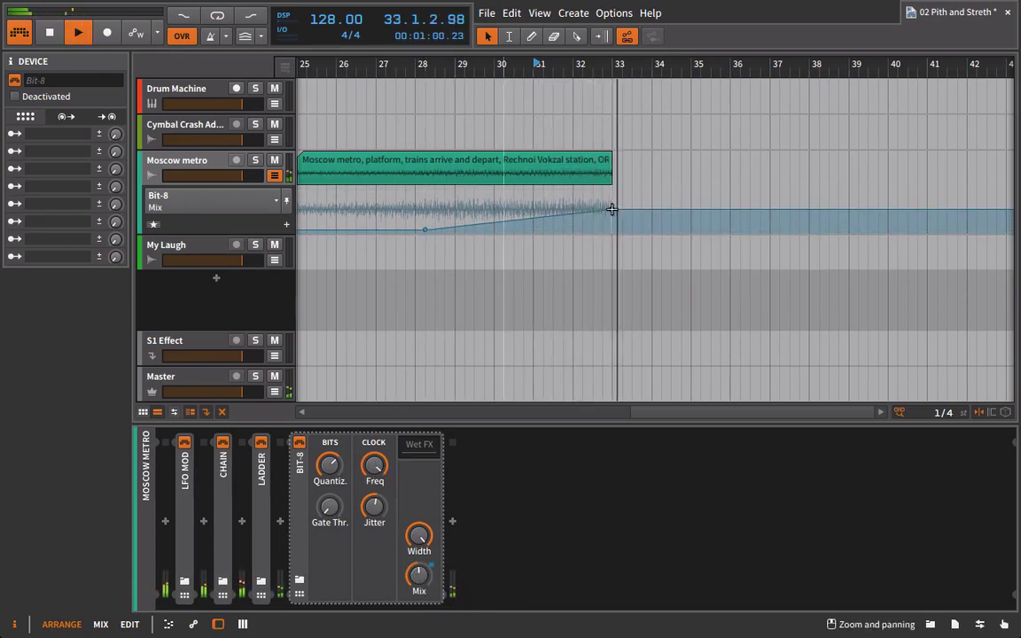
# Step: Automate the Bit-8's Frequency to stay high until just before bar 33 and drop to 3.08 kHz at bar 33
pyautogui.click(375, 470)
pyautogui.click(582, 190)
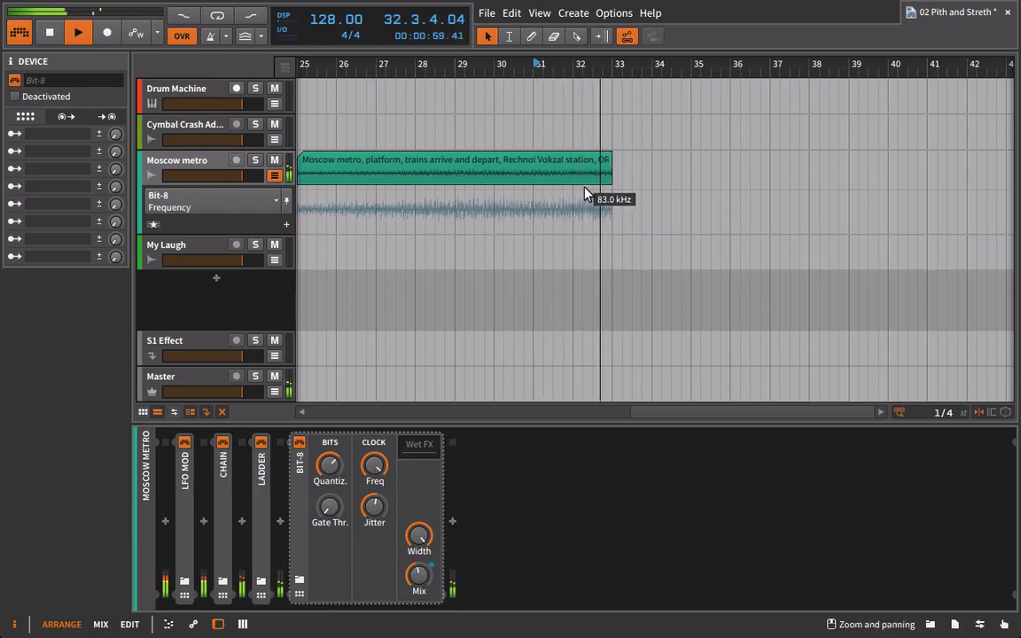
pyautogui.click(610, 188)
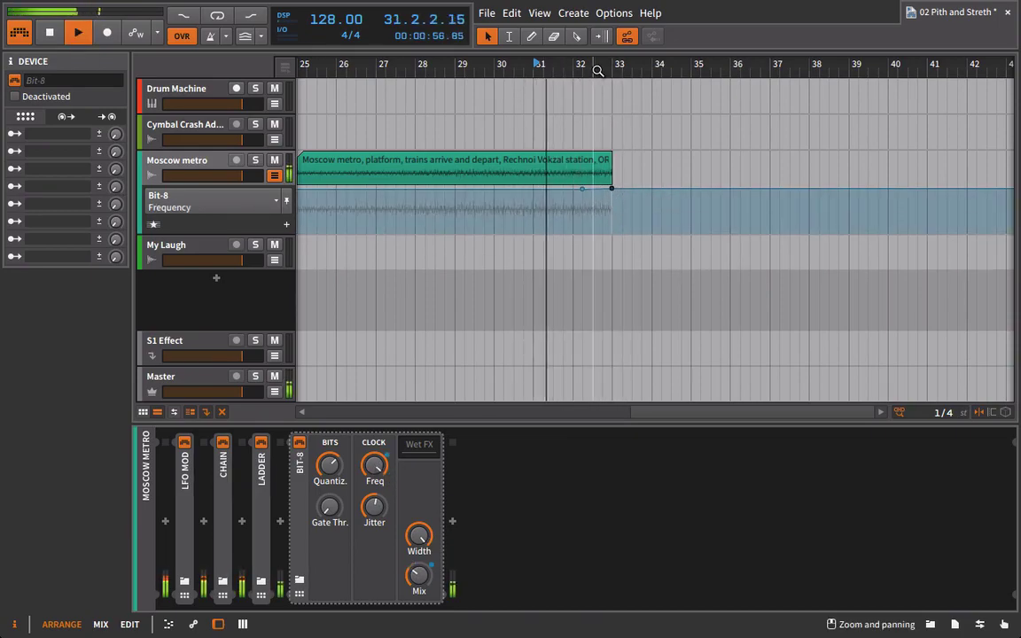
pyautogui.moveTo(598, 69); pyautogui.dragTo(599, 116)
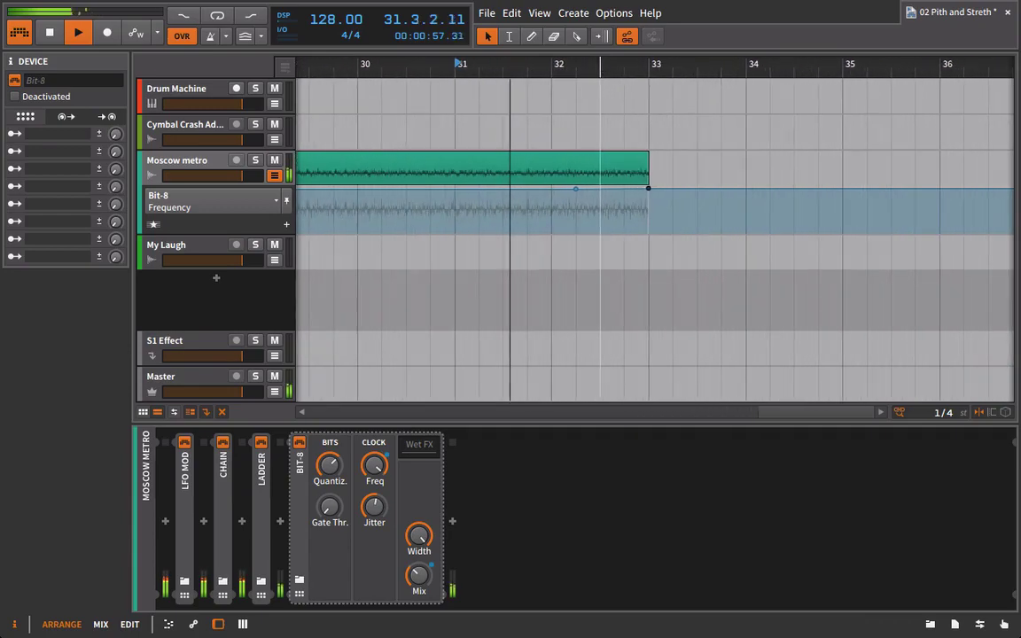
pyautogui.click(624, 189)
pyautogui.moveTo(651, 190); pyautogui.dragTo(648, 211)
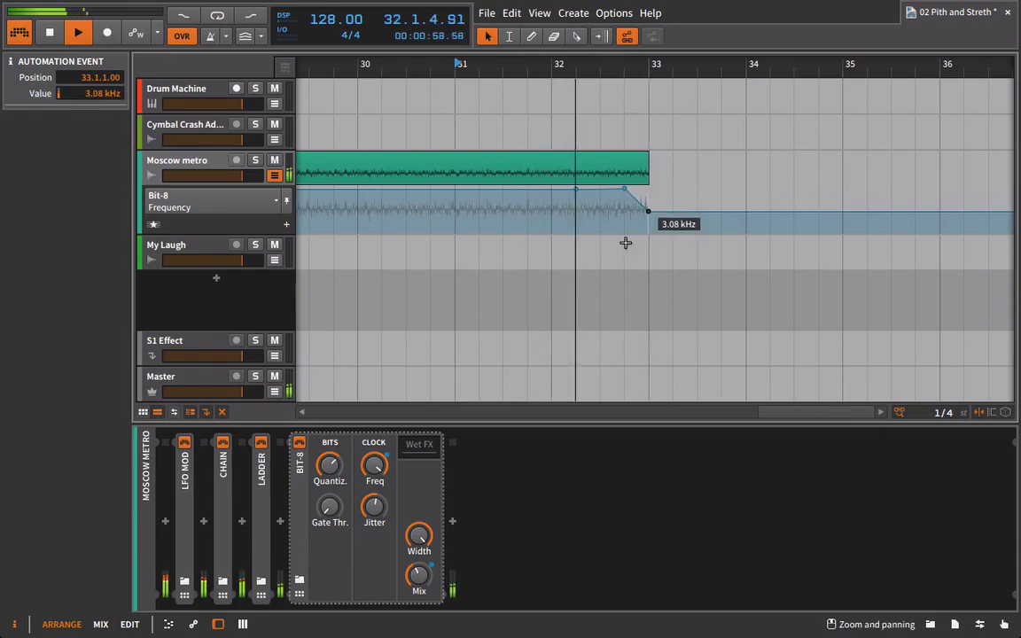
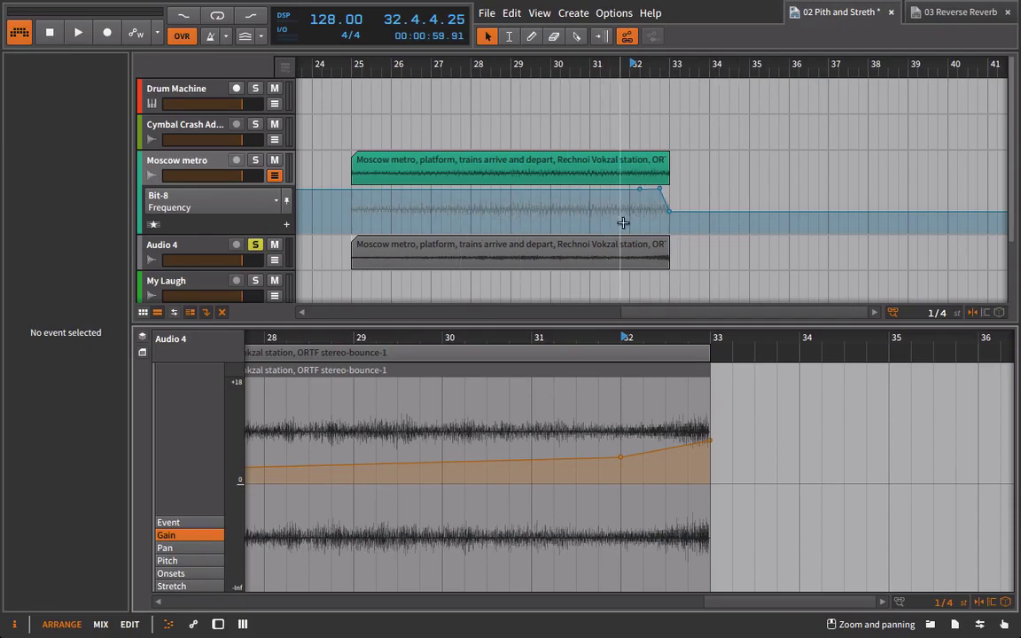
# Step: Set the bounced Moscow metro clip on Audio 4 to Stretch HD mode and audition it from bar 30
pyautogui.moveTo(636, 71); pyautogui.dragTo(620, 106)
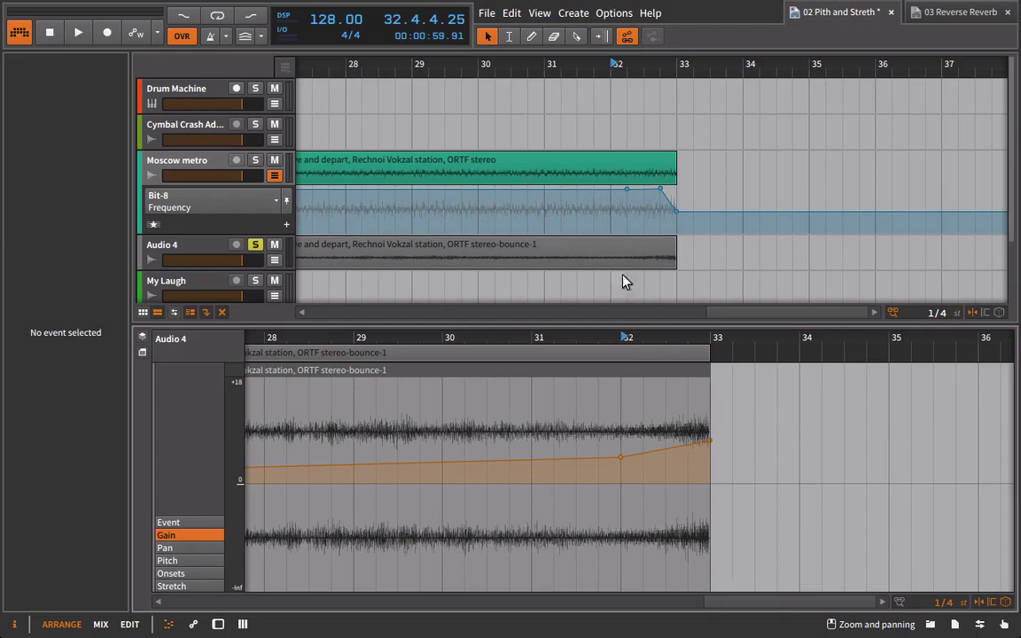
pyautogui.click(345, 252)
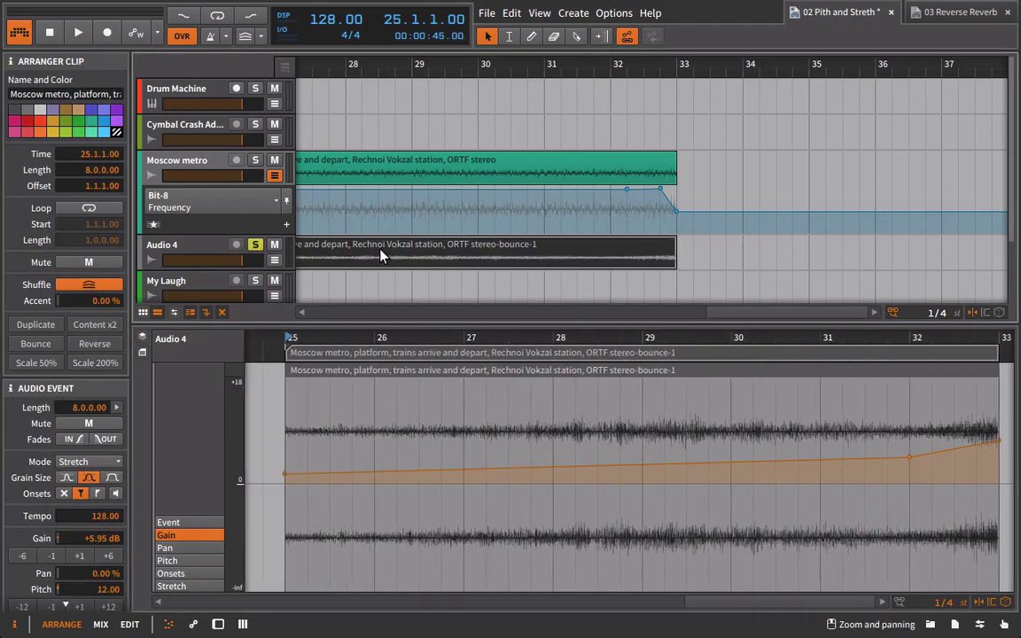
pyautogui.click(88, 462)
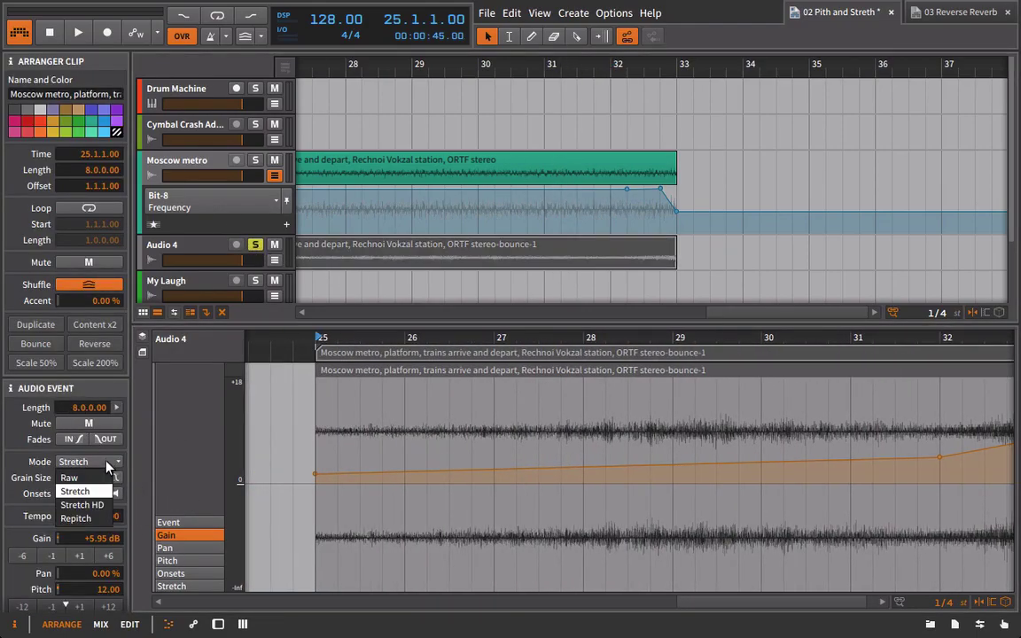
pyautogui.click(82, 503)
pyautogui.click(547, 66)
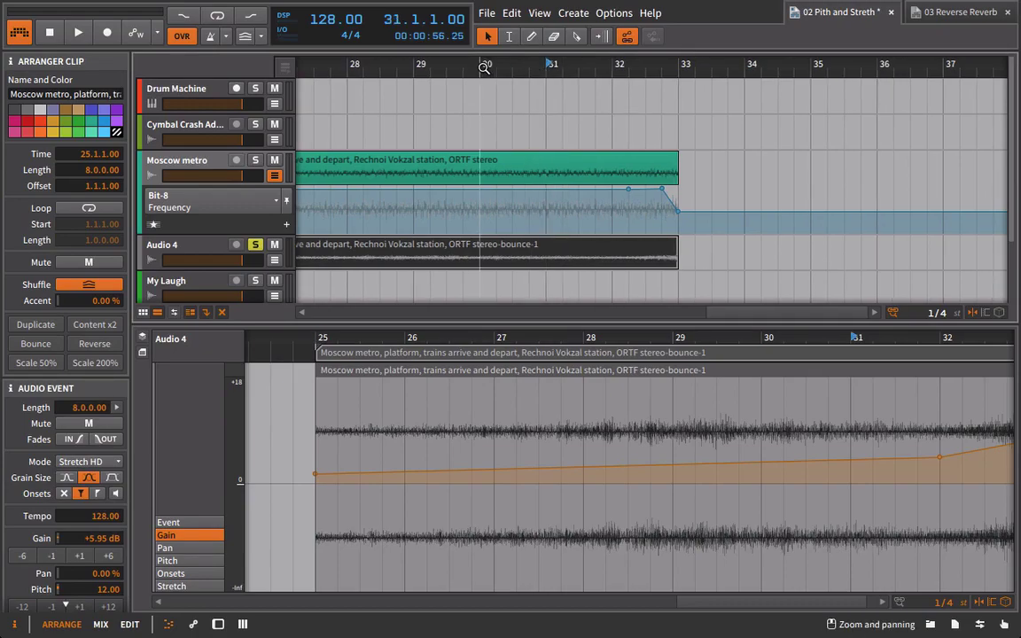
pyautogui.click(486, 66)
pyautogui.press('space')
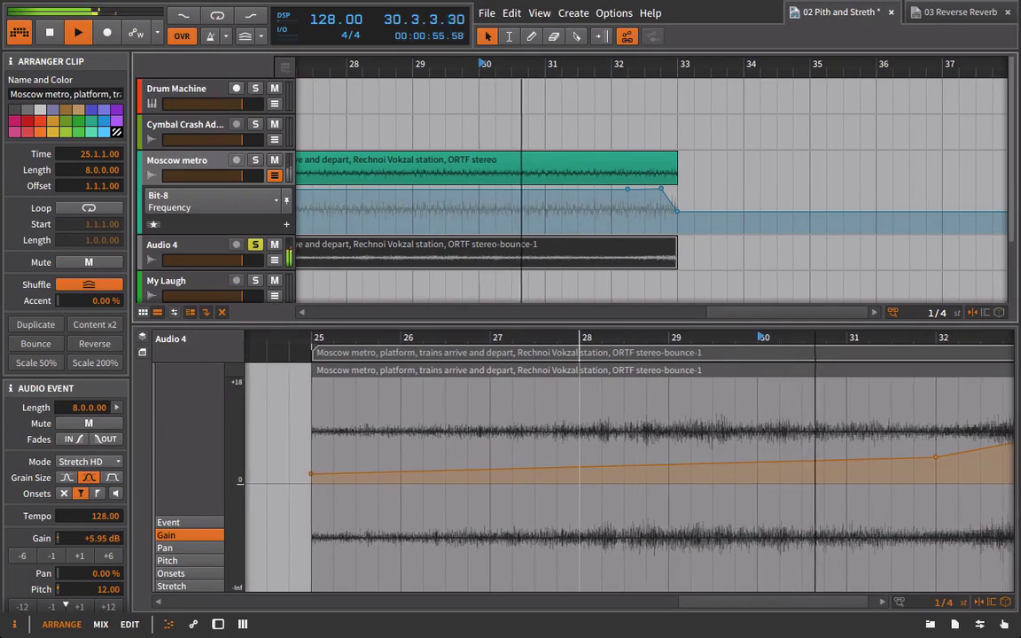
pyautogui.scroll(-3, 378, 460)
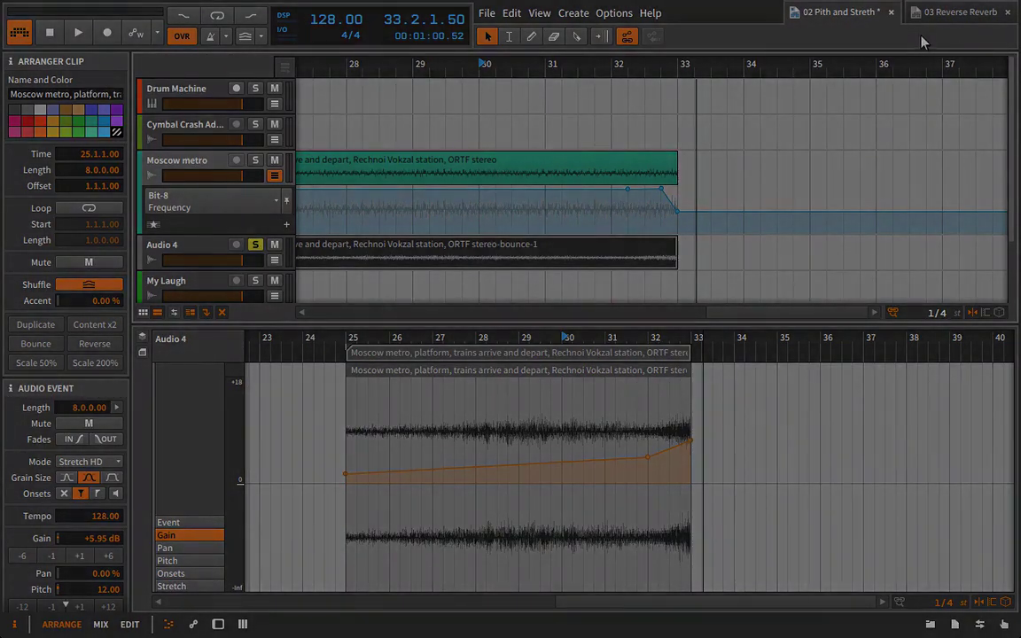
# Step: Switch to the 03 Reverse Reverb project, set the playback start to bar 5 and add Bitwig's Reverb to the cymbal crash track
pyautogui.click(930, 13)
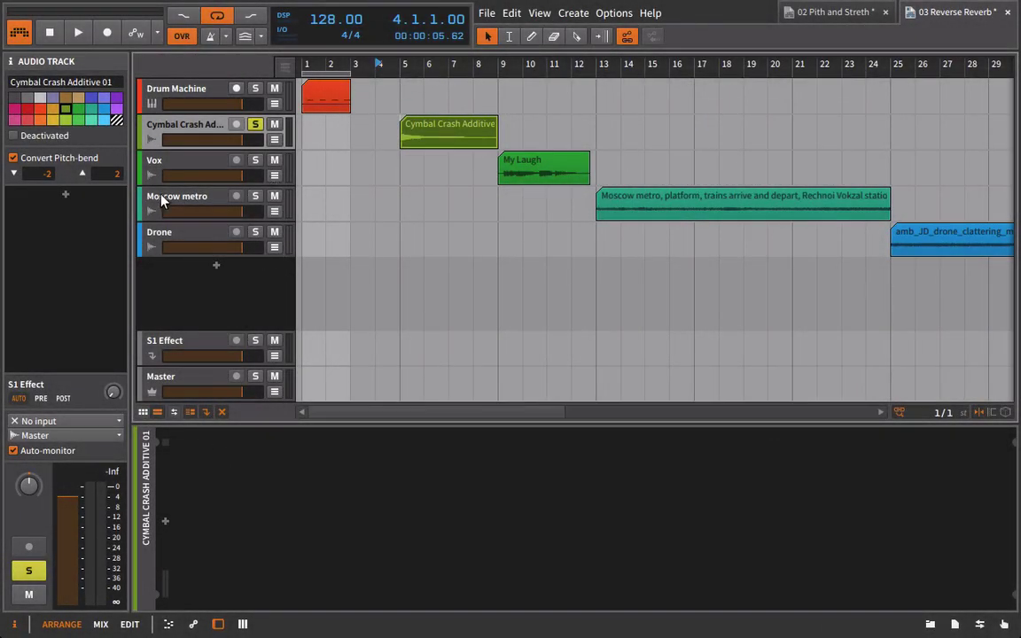
pyautogui.click(412, 64)
pyautogui.click(929, 625)
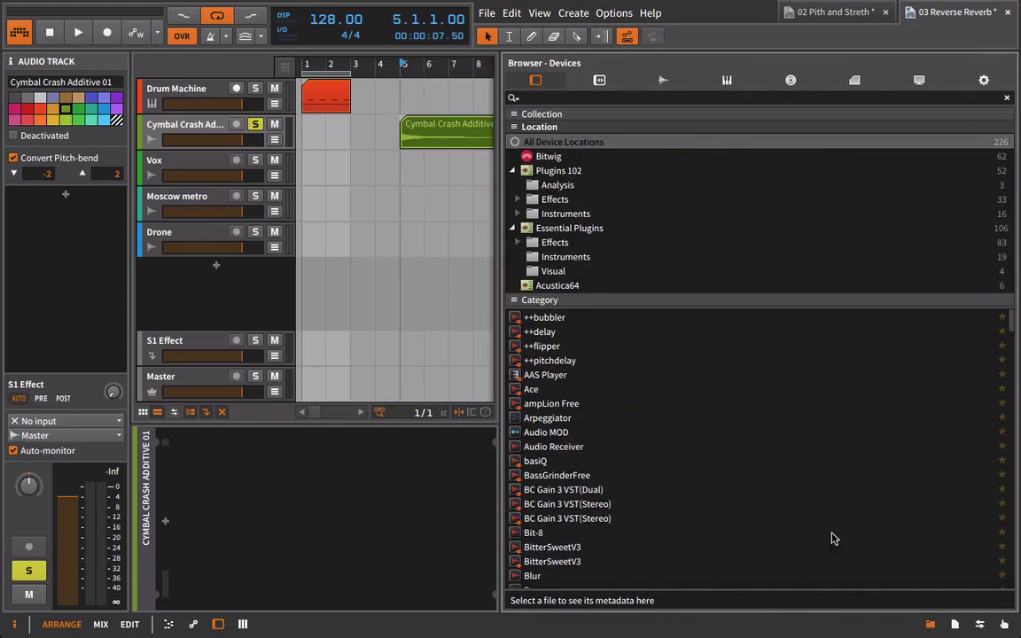
pyautogui.click(589, 160)
pyautogui.scroll(-10, 645, 438)
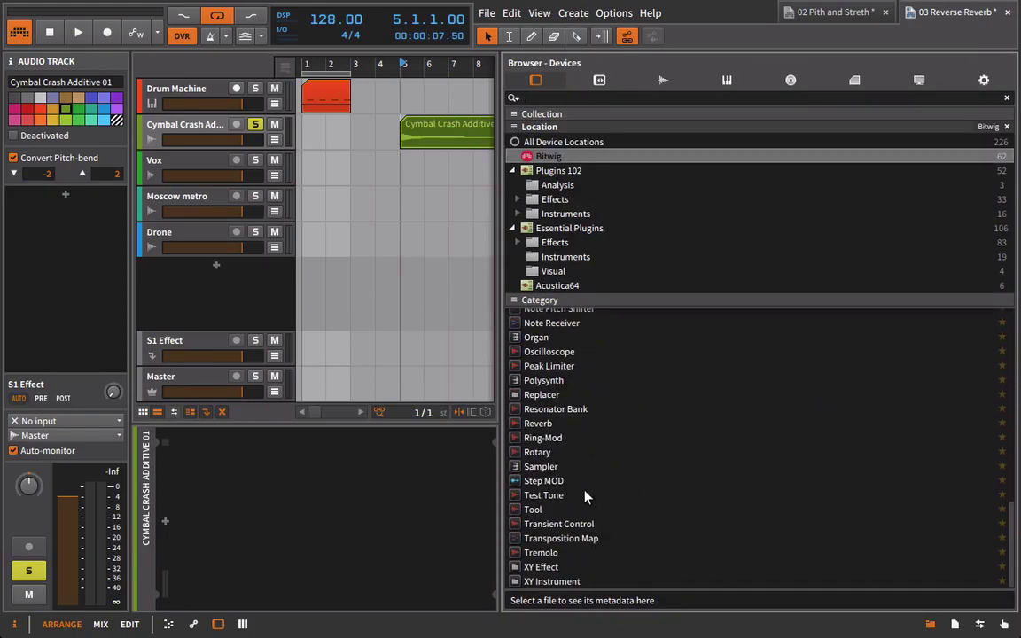
pyautogui.moveTo(537, 430); pyautogui.dragTo(177, 126)
pyautogui.click(937, 625)
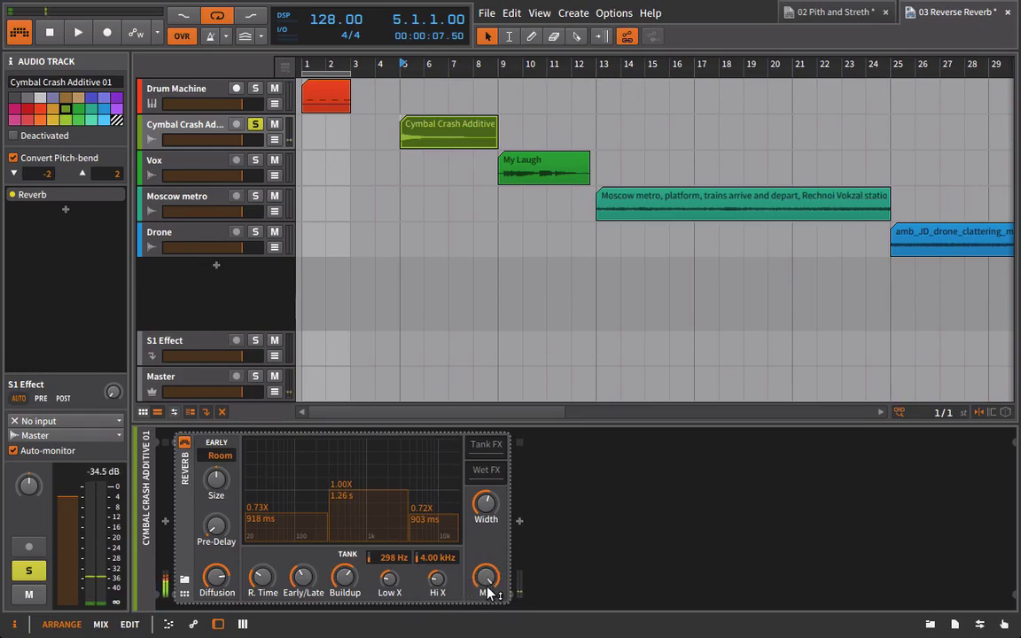
# Step: During playback, set the Reverb to Hall with a 7.76 s reverb time and a 0.93X high-band multiplier
pyautogui.press('space')
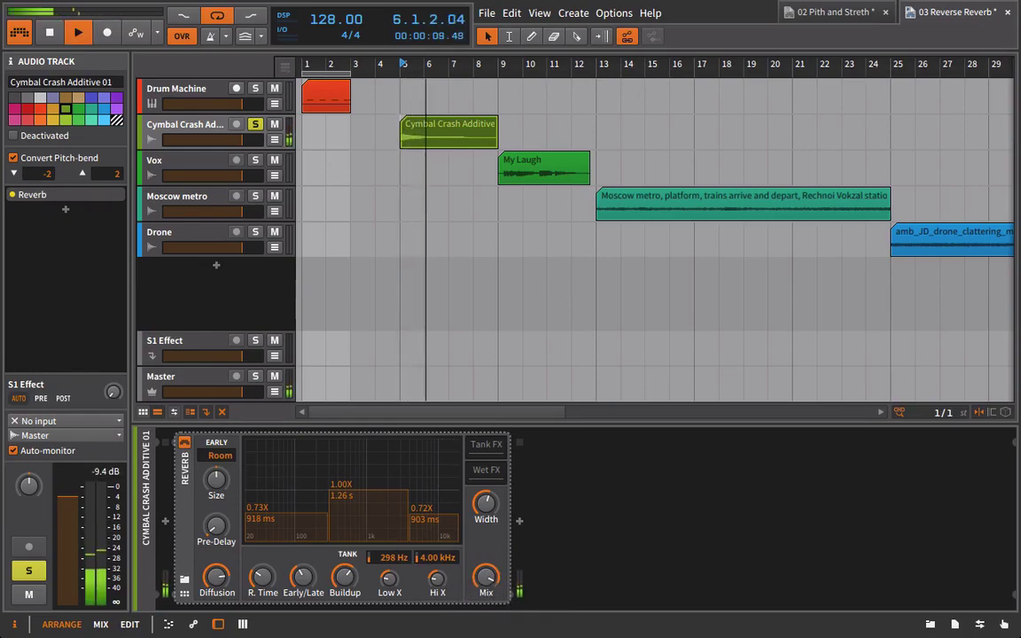
pyautogui.click(219, 455)
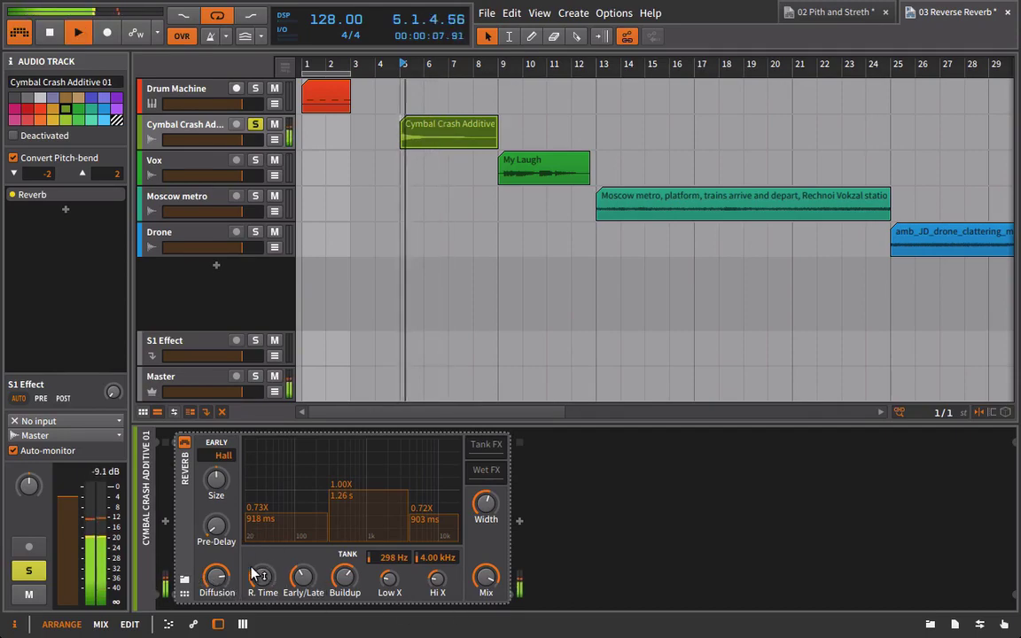
pyautogui.moveTo(256, 574); pyautogui.dragTo(260, 584)
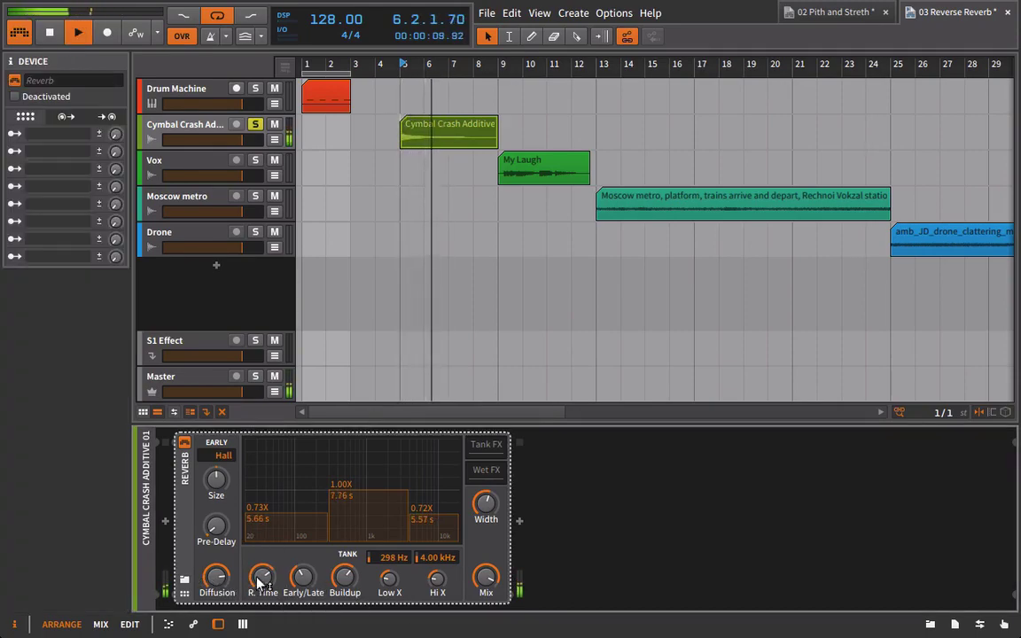
pyautogui.moveTo(437, 514); pyautogui.dragTo(437, 469)
pyautogui.press('space')
# Step: Audition the cymbal crash while raising the Reverb's Mix to a mostly wet setting
pyautogui.press('space')
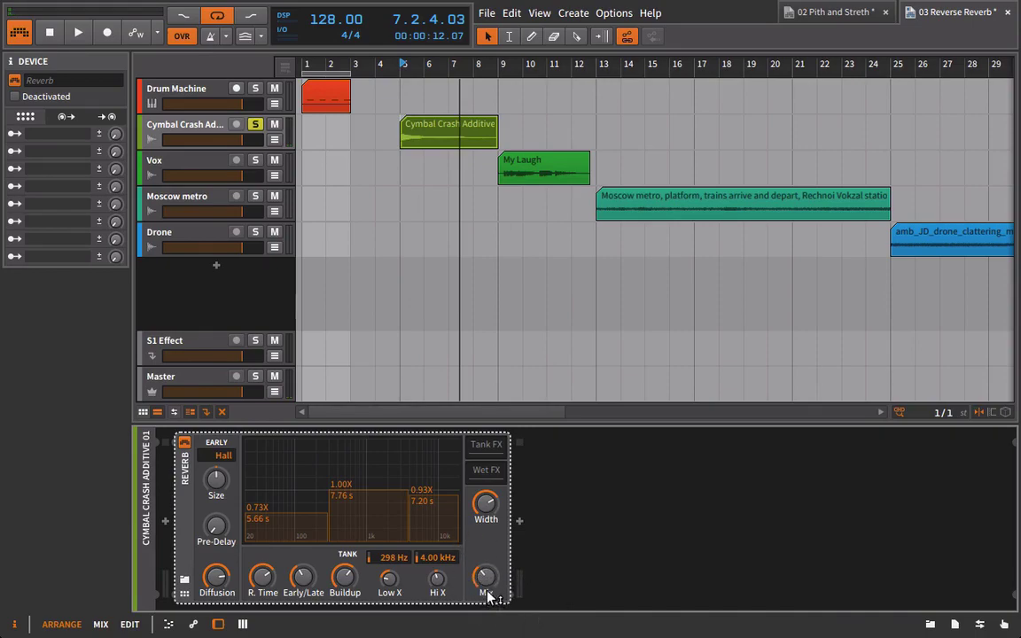
pyautogui.press('space')
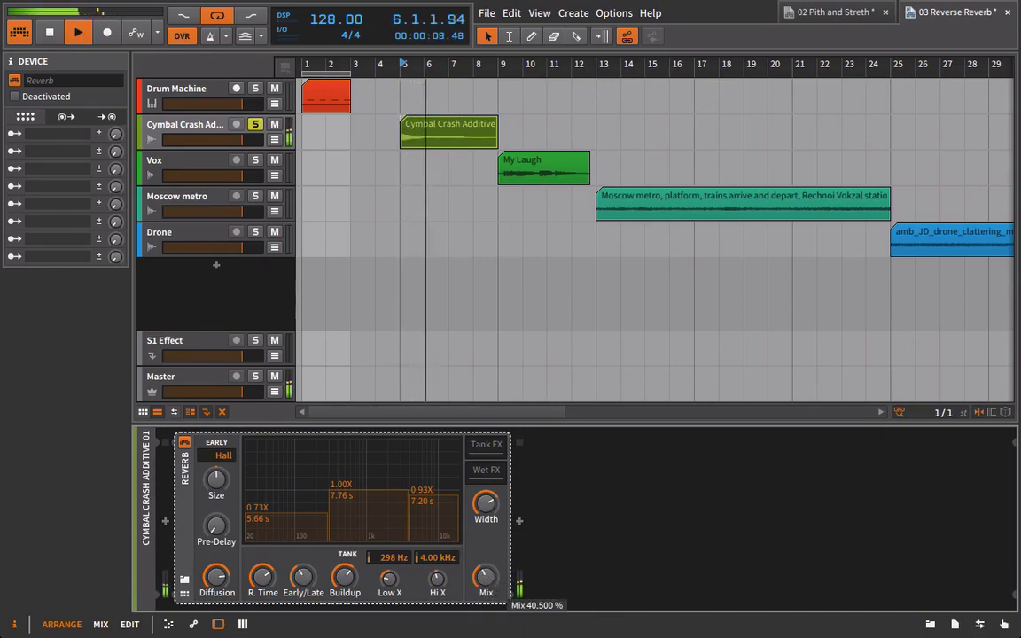
pyautogui.press('space')
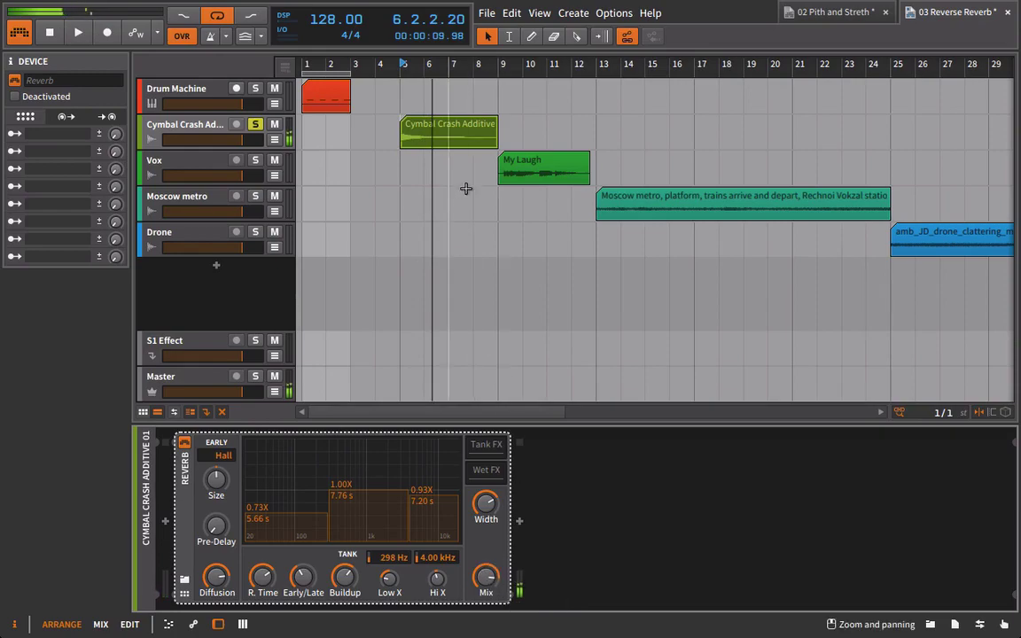
pyautogui.click(432, 133)
pyautogui.rightClick(433, 125)
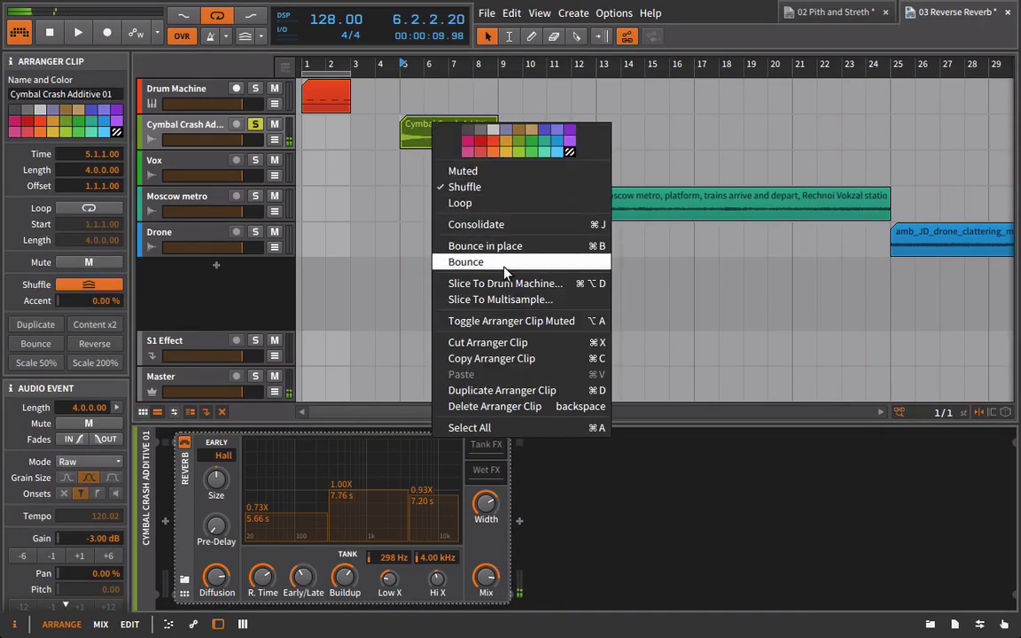
pyautogui.press('Escape')
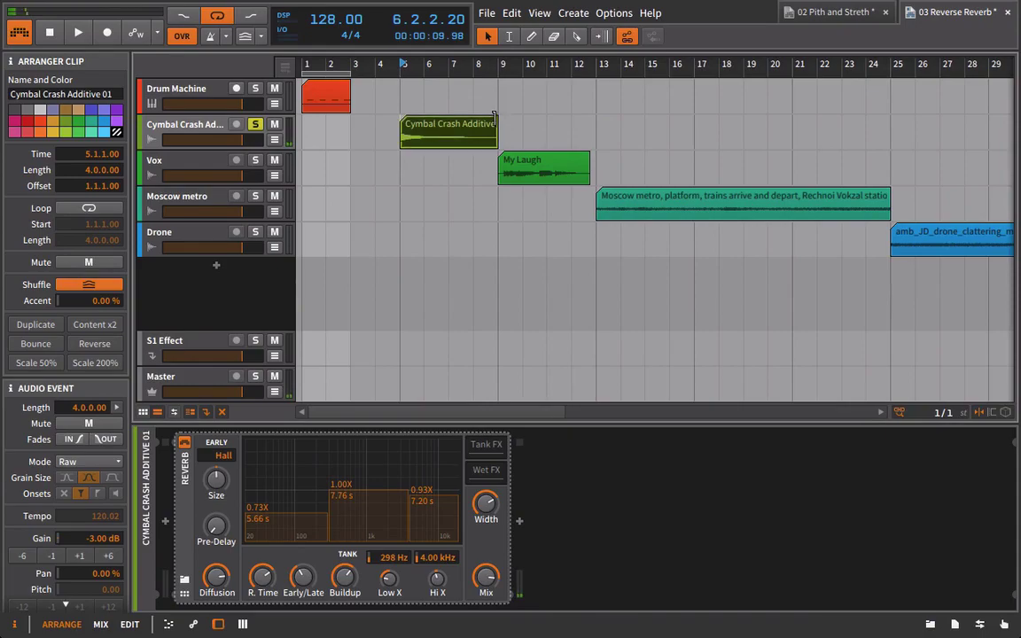
# Step: Extend the Cymbal Crash Additive 01 clip to 8 bars and move the My Laugh clip to bar 19
pyautogui.moveTo(494, 116); pyautogui.dragTo(581, 125)
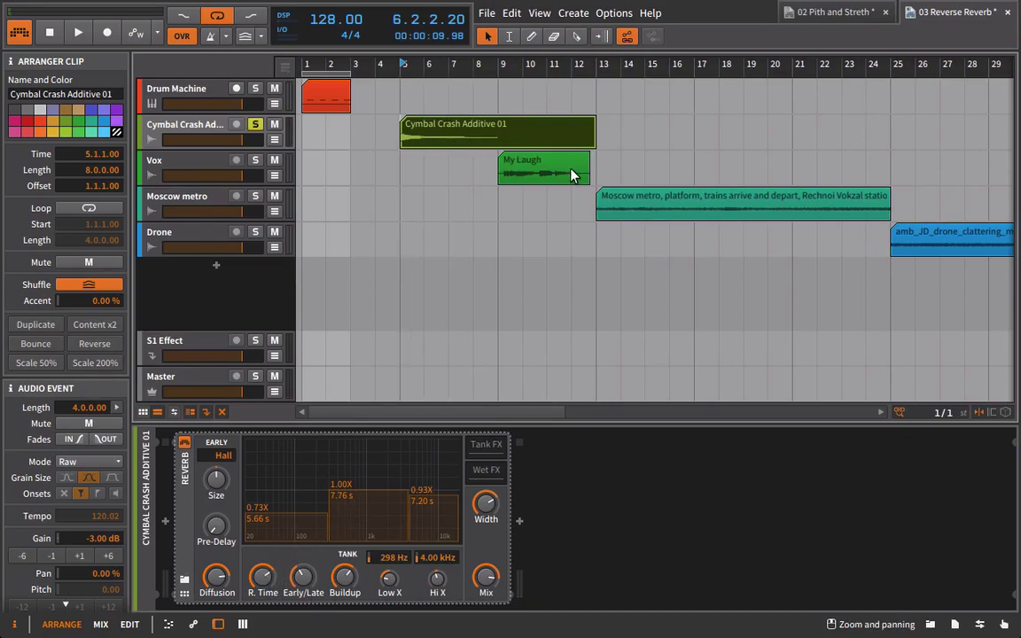
pyautogui.moveTo(571, 170); pyautogui.dragTo(817, 168)
# Step: Bounce the extended Cymbal Crash Additive 01 clip to a new audio track
pyautogui.click(529, 134)
pyautogui.rightClick(503, 124)
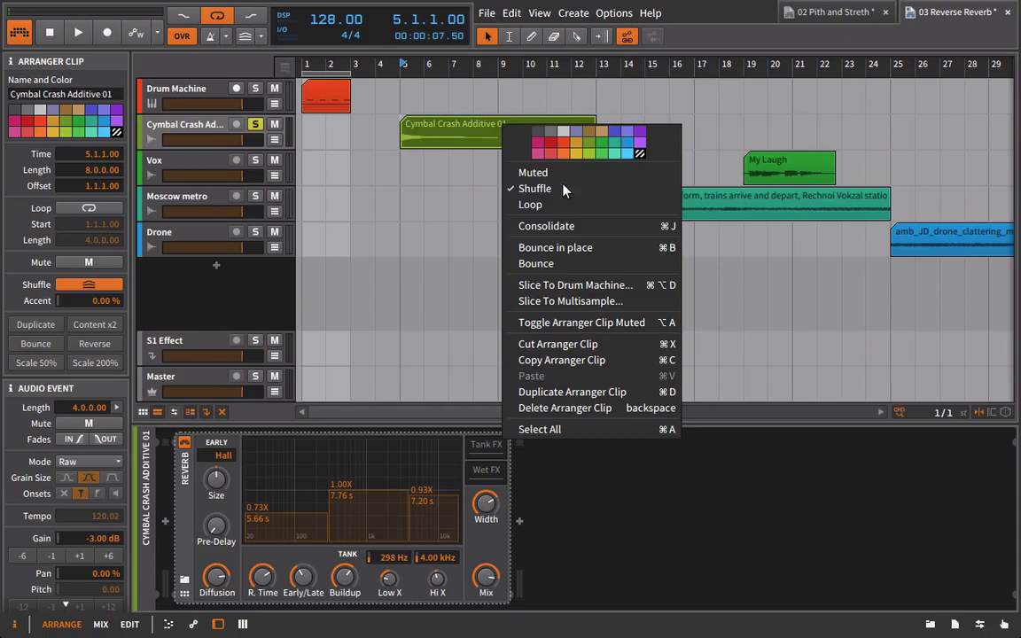
pyautogui.click(530, 262)
pyautogui.click(621, 453)
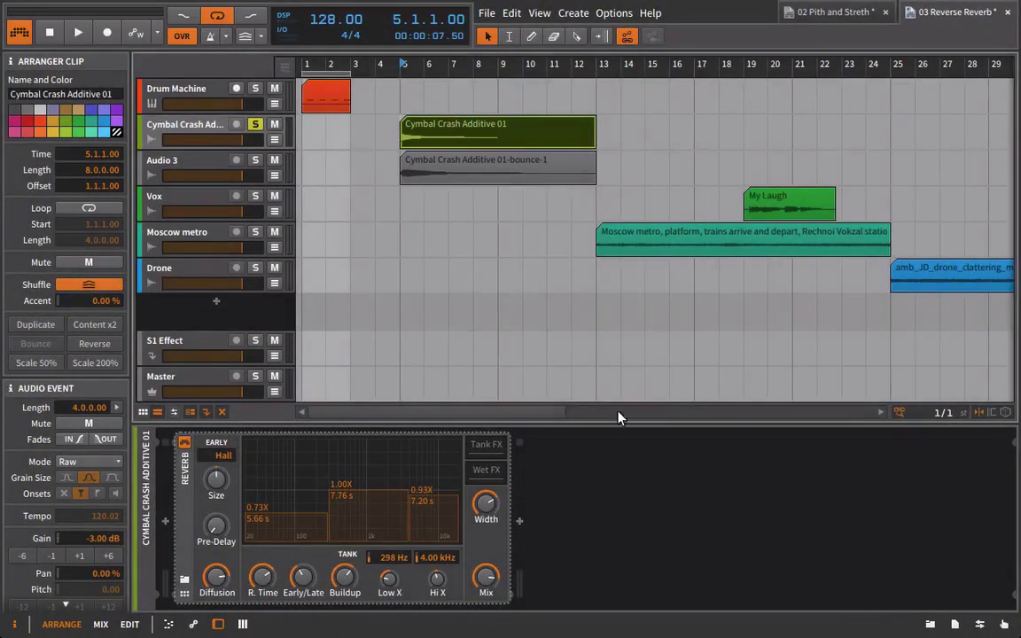
pyautogui.moveTo(411, 64); pyautogui.dragTo(476, 78)
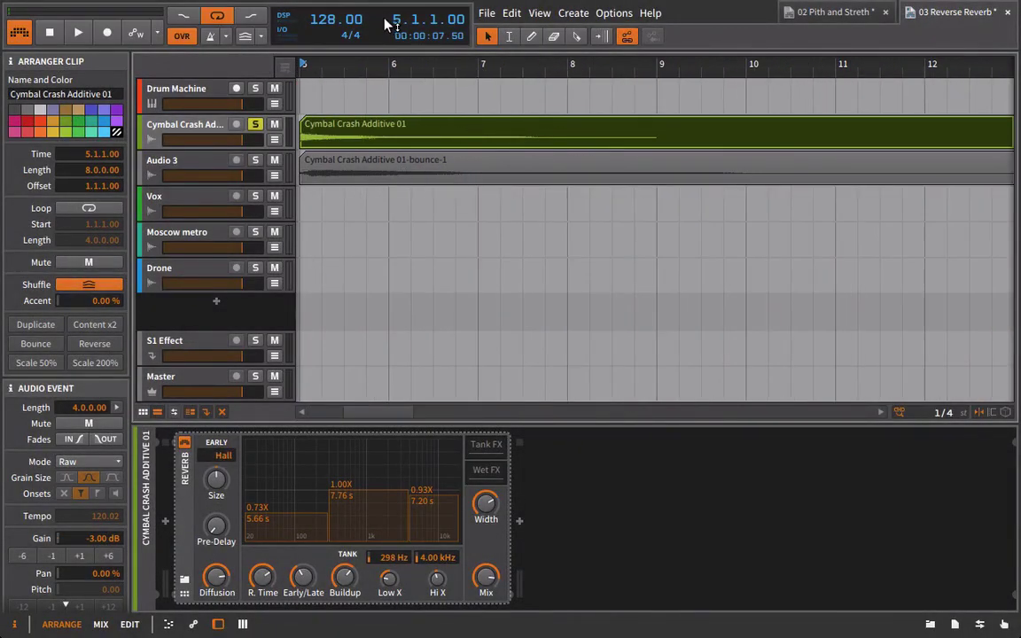
# Step: Solo only the Audio 3 track, deactivate the cymbal track's Reverb and audition the bounced cymbal clip
pyautogui.moveTo(377, 66); pyautogui.dragTo(416, 27)
pyautogui.click(256, 161)
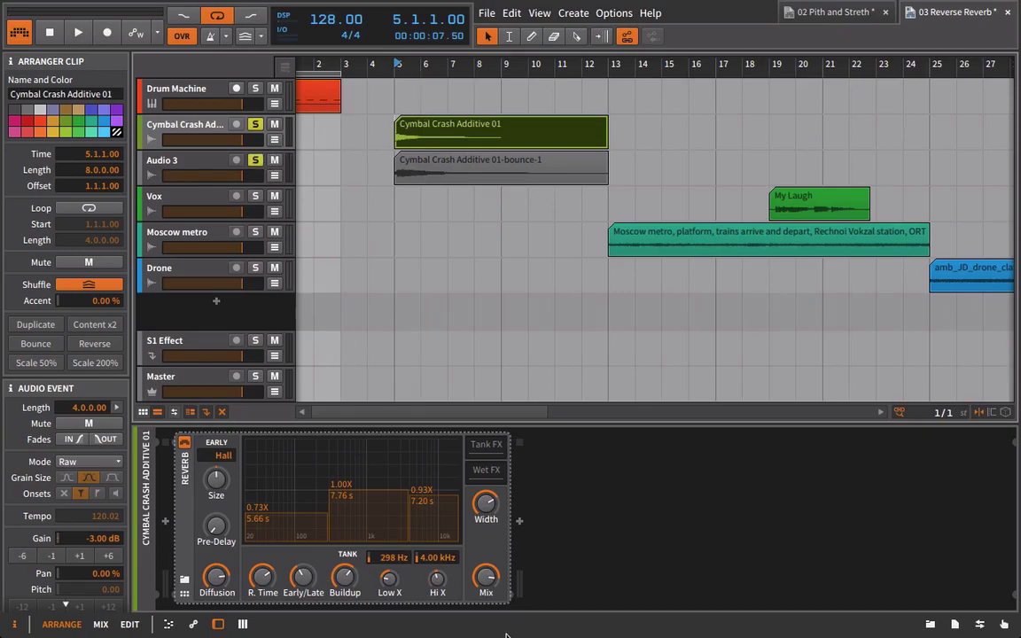
pyautogui.click(187, 457)
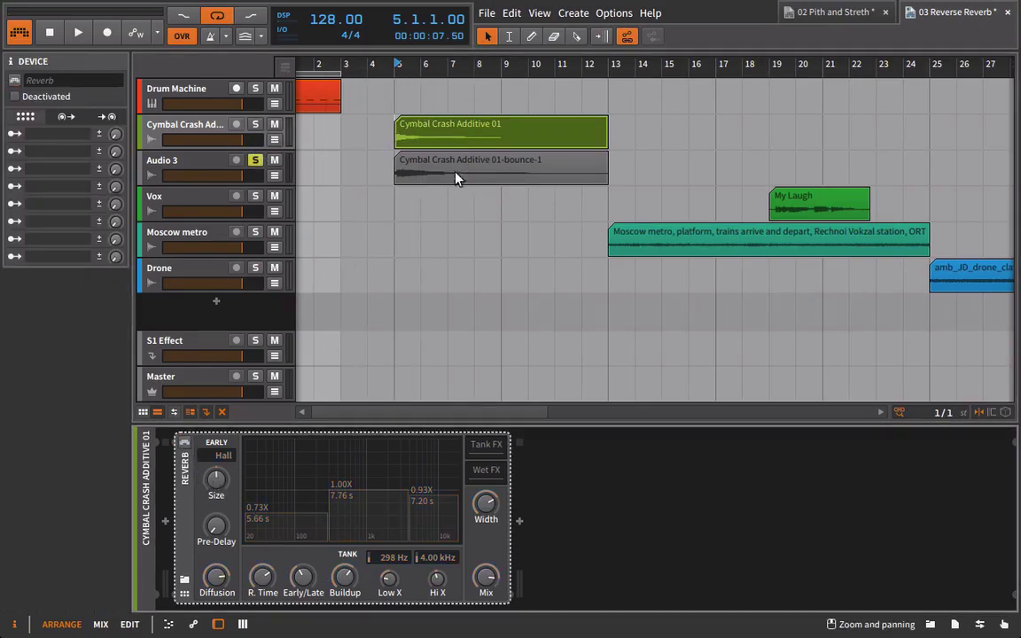
pyautogui.press('space')
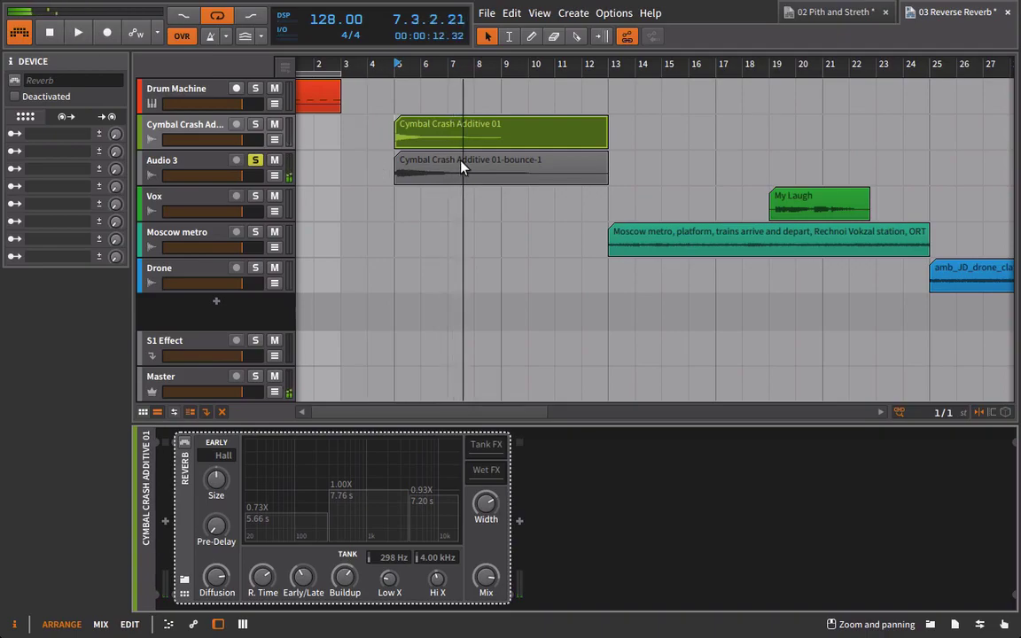
# Step: Reverse the Cymbal Crash Additive 01-bounce-1 clip and audition its ending from bar 11
pyautogui.click(416, 169)
pyautogui.press('space')
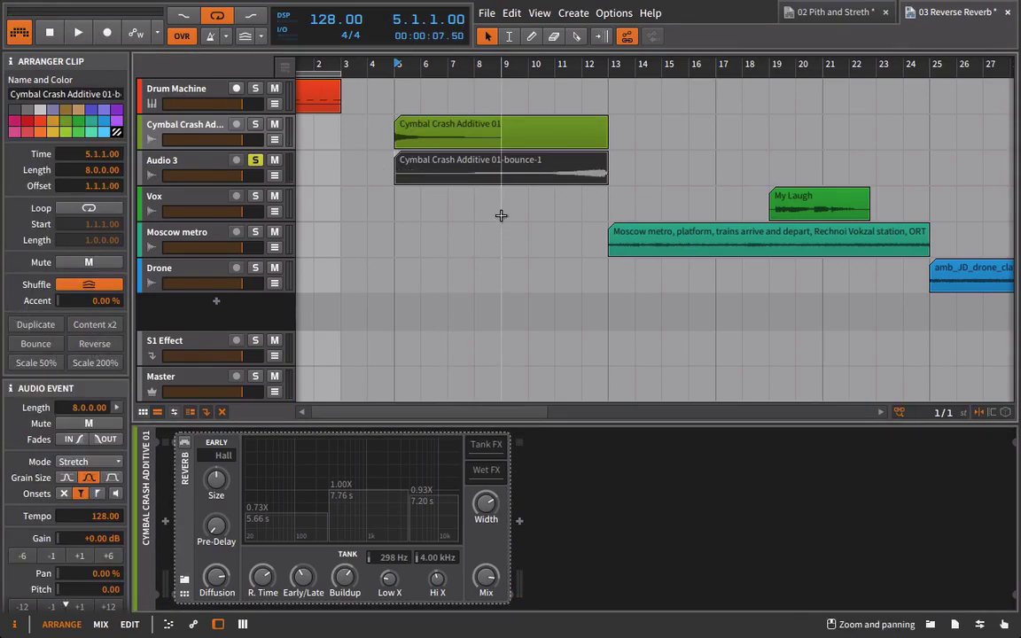
pyautogui.scroll(2, 576, 182)
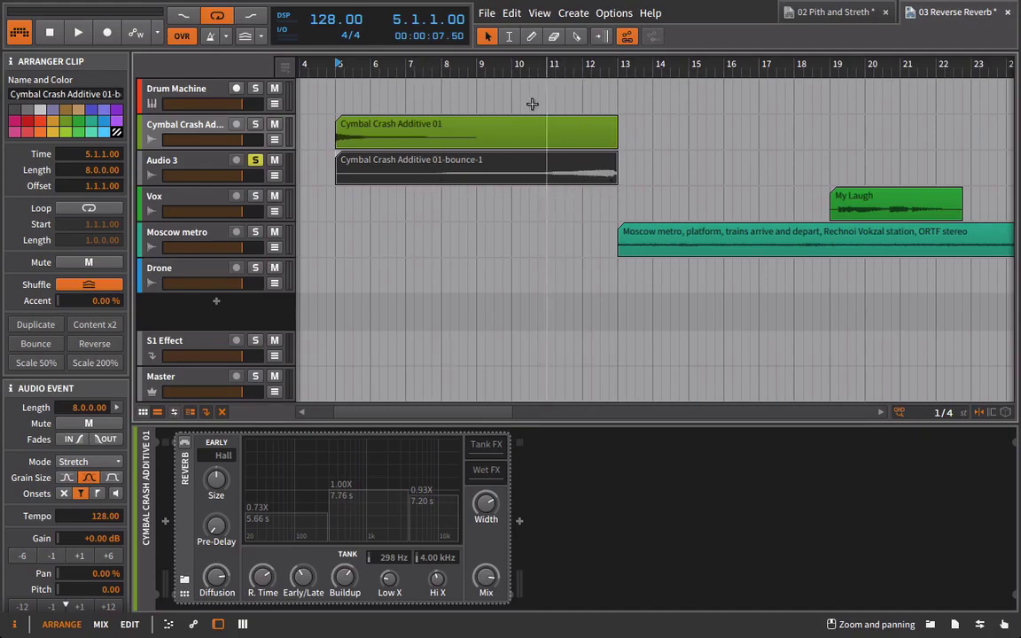
pyautogui.click(546, 64)
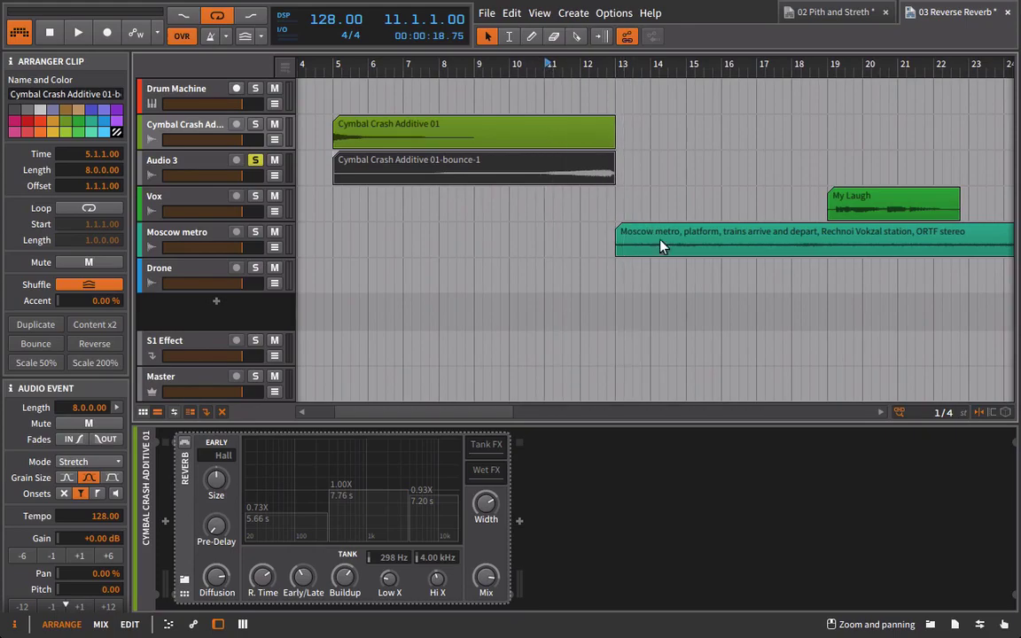
pyautogui.press('space')
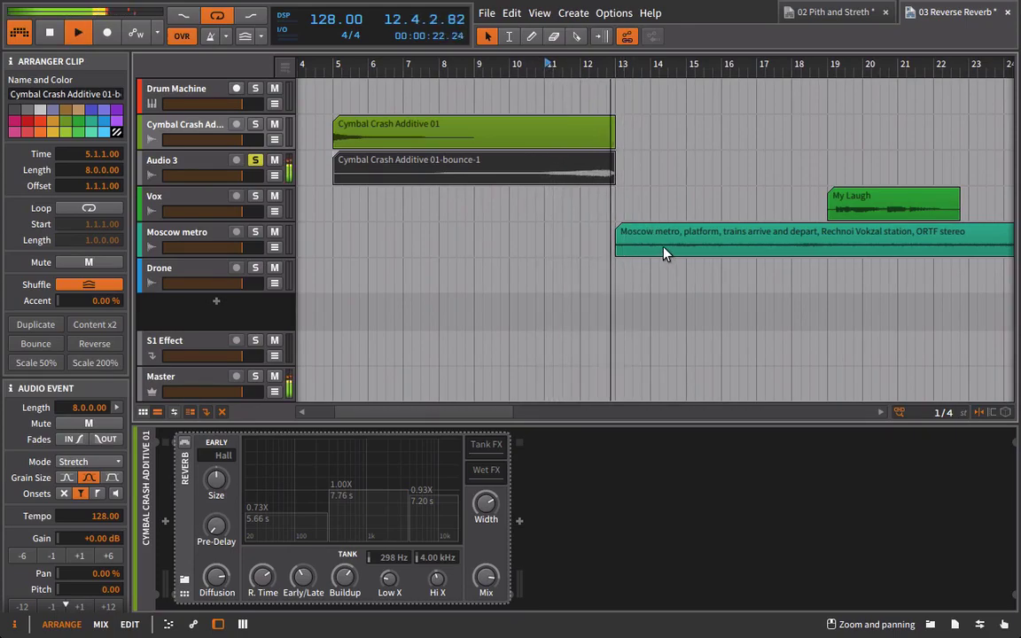
pyautogui.press('space')
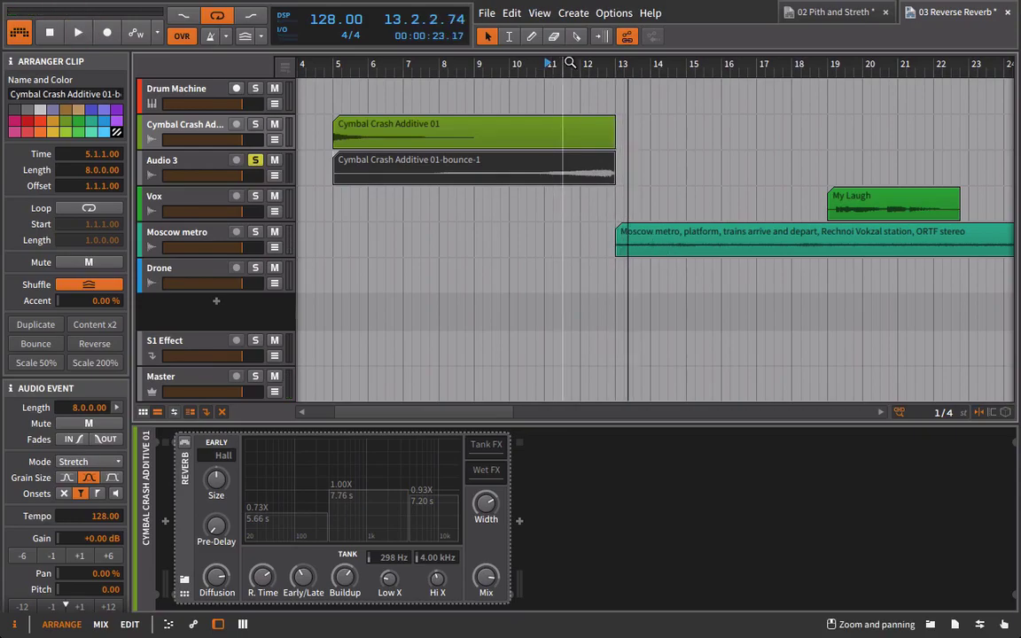
# Step: Shorten the reversed bounce clip to 6 bars, ending at bar 11, and open it in the audio editor
pyautogui.moveTo(570, 62); pyautogui.dragTo(604, 100)
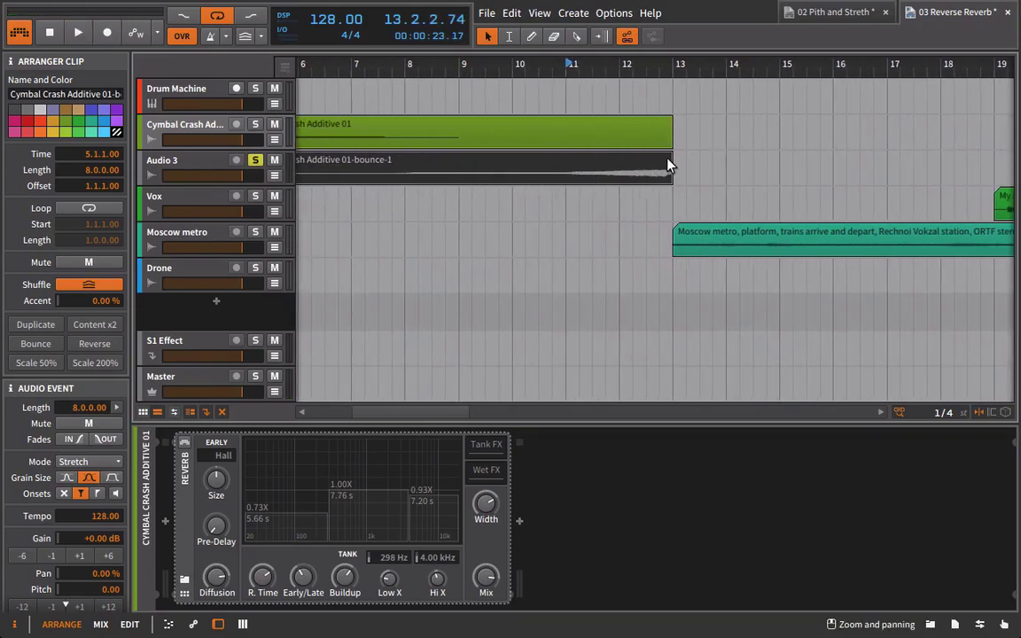
pyautogui.moveTo(671, 164); pyautogui.dragTo(583, 162)
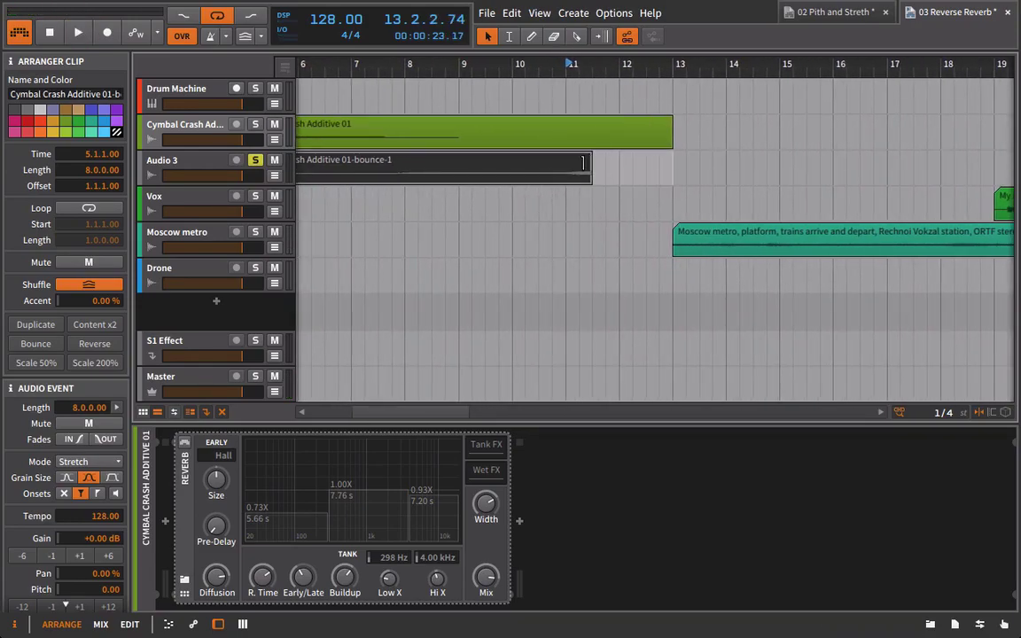
pyautogui.doubleClick(507, 178)
pyautogui.moveTo(335, 233); pyautogui.dragTo(494, 275)
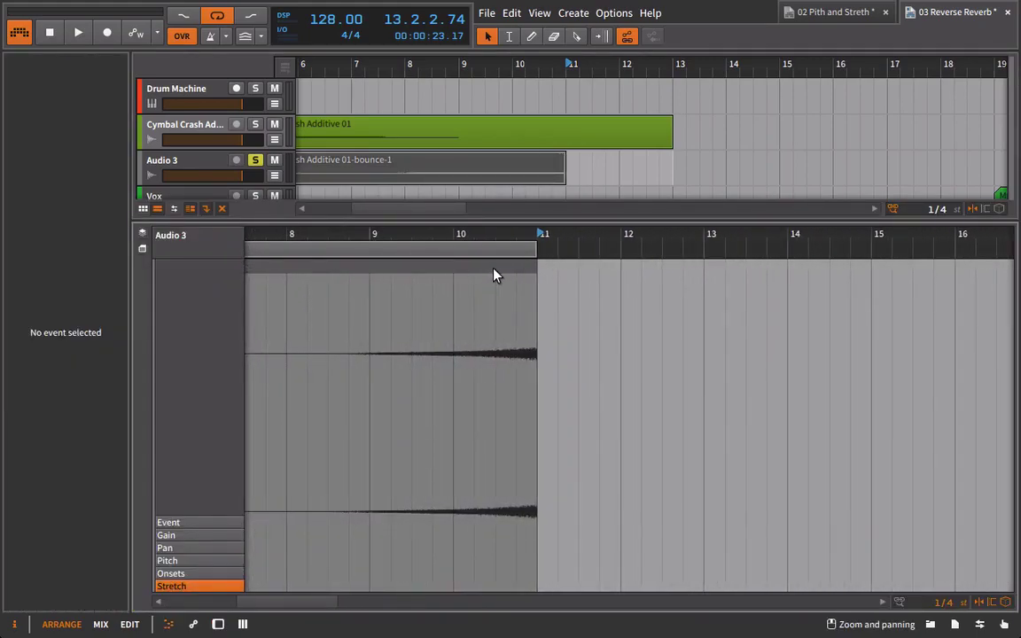
# Step: Enable fade-in and fade-out on the bounced audio event while playing it from bar 9
pyautogui.click(494, 269)
pyautogui.click(372, 247)
pyautogui.press('space')
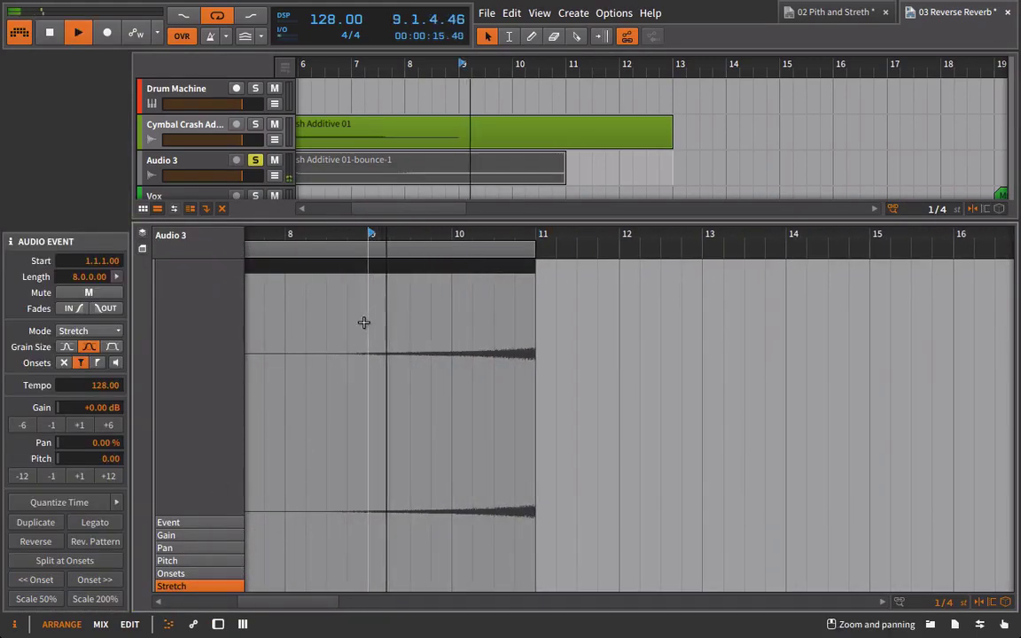
pyautogui.click(105, 307)
pyautogui.click(72, 308)
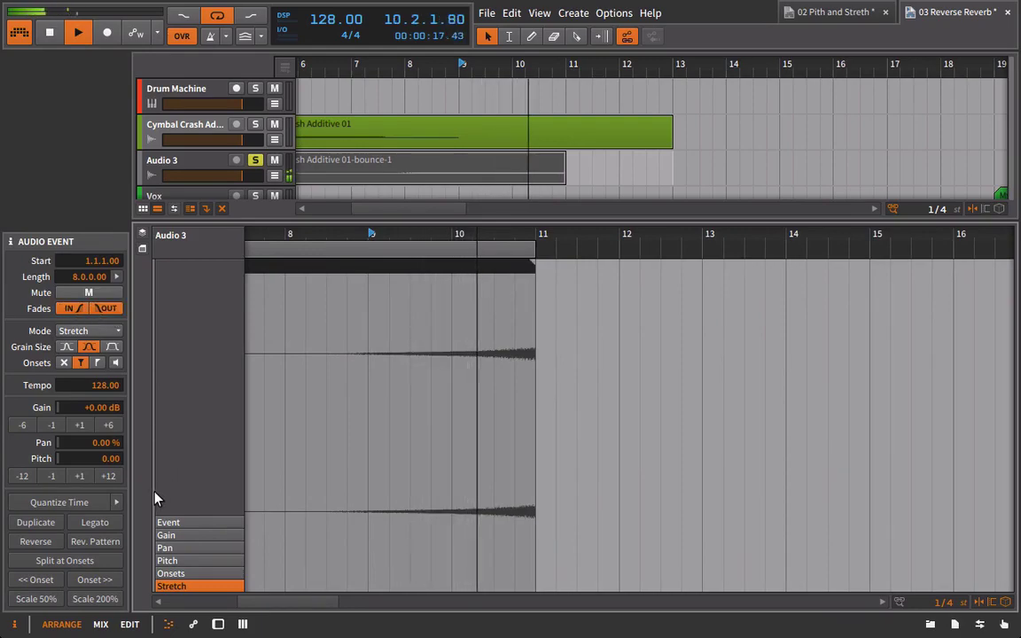
# Step: Draw a curved gain rise from 0 dB at about bar 9.3 up to the clip's end at bar 11
pyautogui.click(168, 535)
pyautogui.press('space')
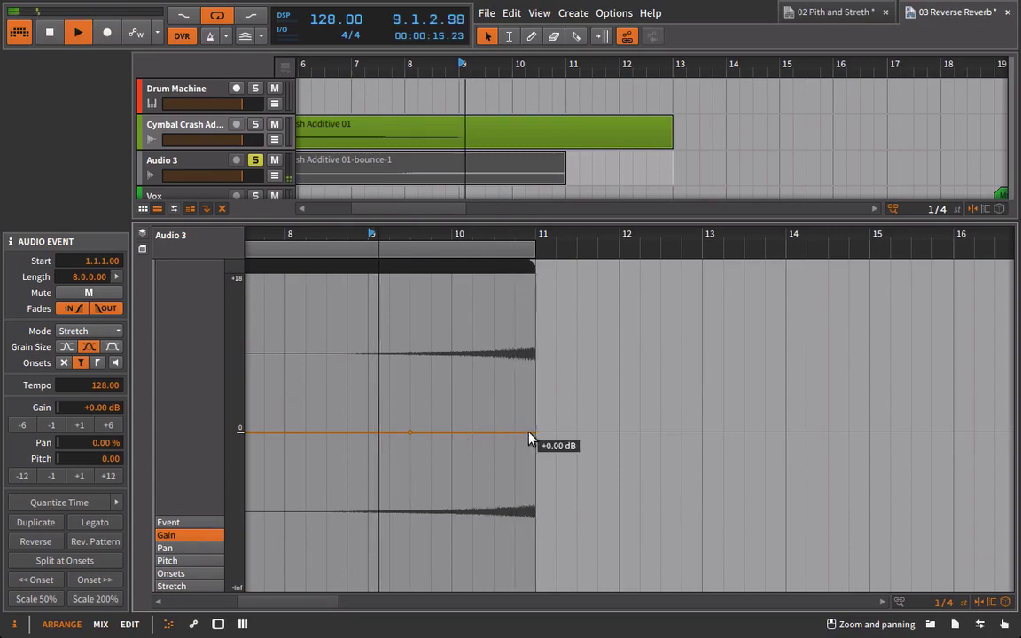
pyautogui.moveTo(531, 433); pyautogui.dragTo(501, 429)
pyautogui.press('space')
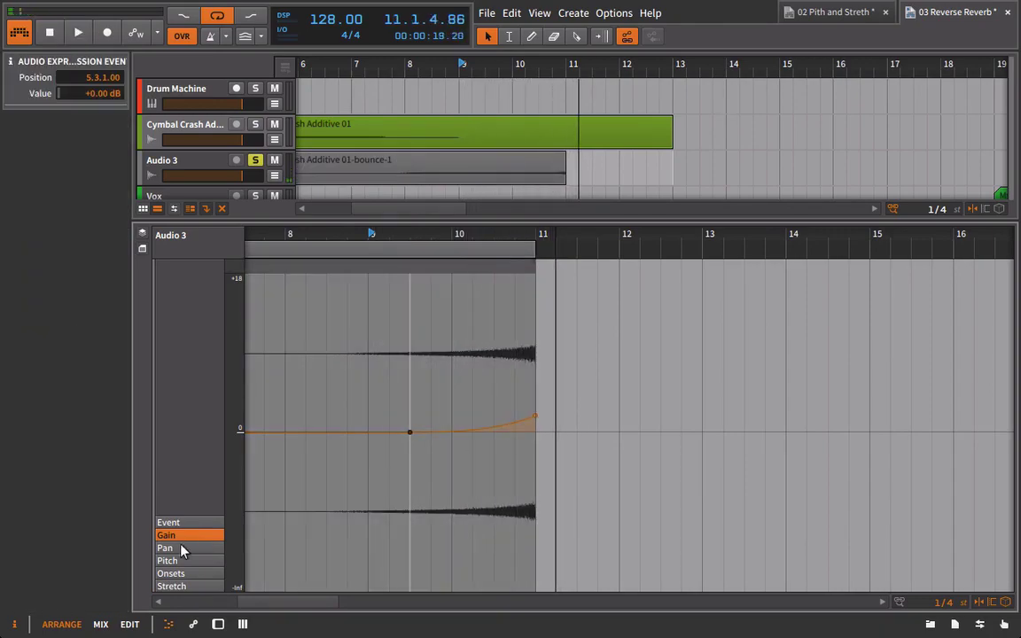
# Step: Add a pitch dip to -12 at about bar 10.3 that returns to 0 at the clip's end
pyautogui.click(192, 561)
pyautogui.click(359, 152)
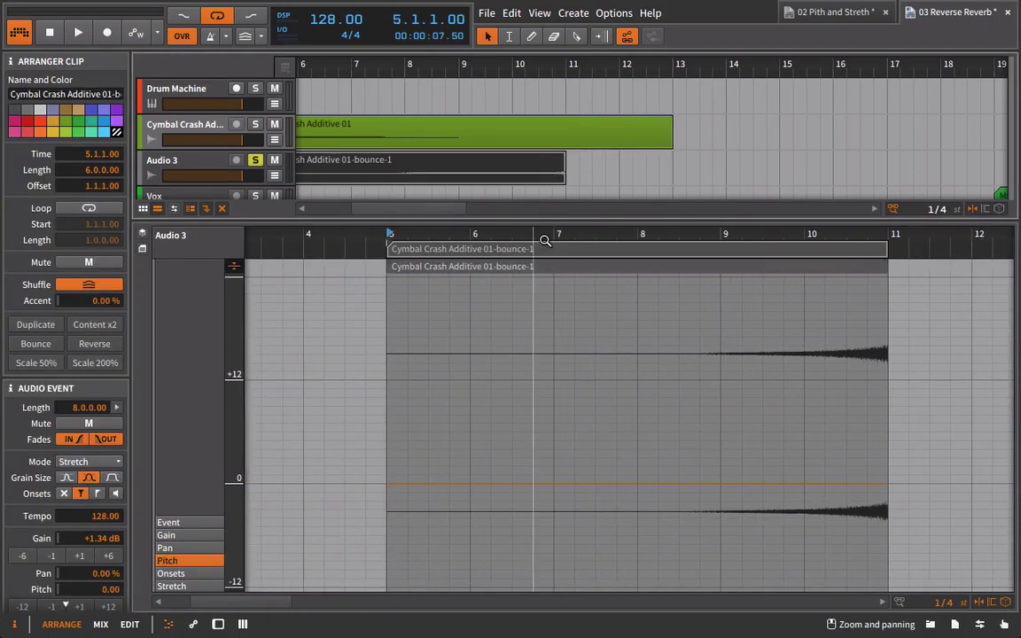
pyautogui.moveTo(544, 239); pyautogui.dragTo(523, 462)
pyautogui.press('space')
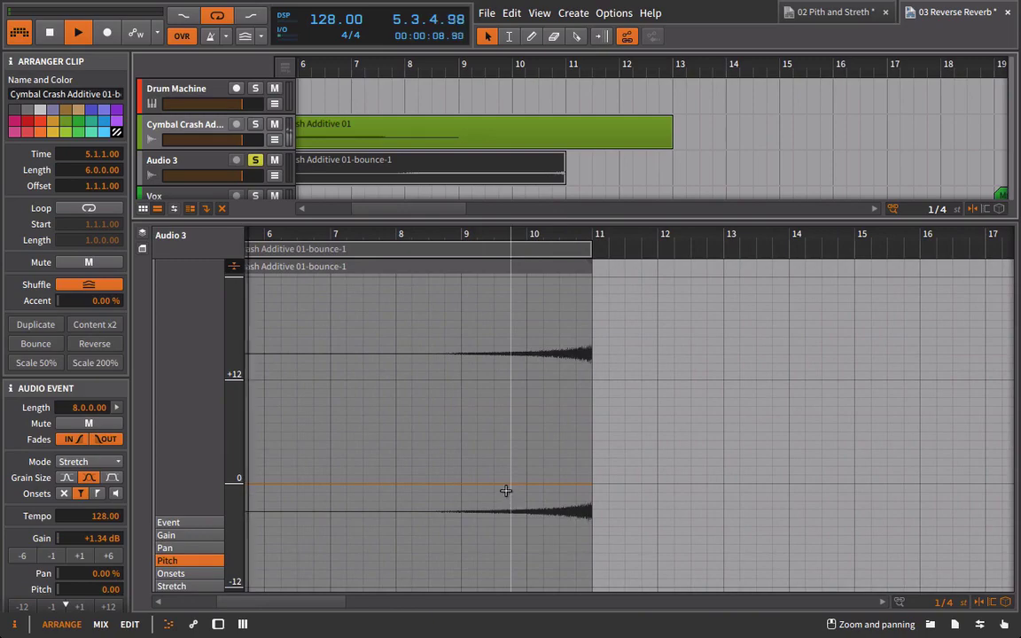
pyautogui.moveTo(589, 486); pyautogui.dragTo(559, 586)
pyautogui.press('space')
pyautogui.press('space')
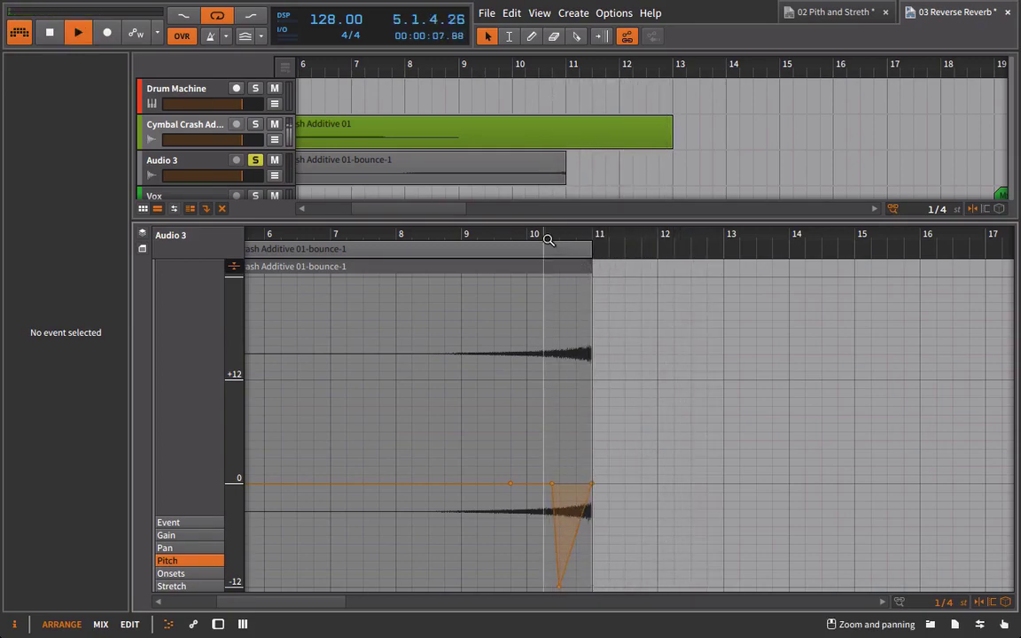
# Step: Move the -12 pitch point earlier to position 6.2.3.24, directly below the preceding zero point, so the pitch drops abruptly
pyautogui.click(547, 236)
pyautogui.click(521, 236)
pyautogui.press('space')
pyautogui.press('space')
pyautogui.moveTo(570, 237); pyautogui.dragTo(545, 499)
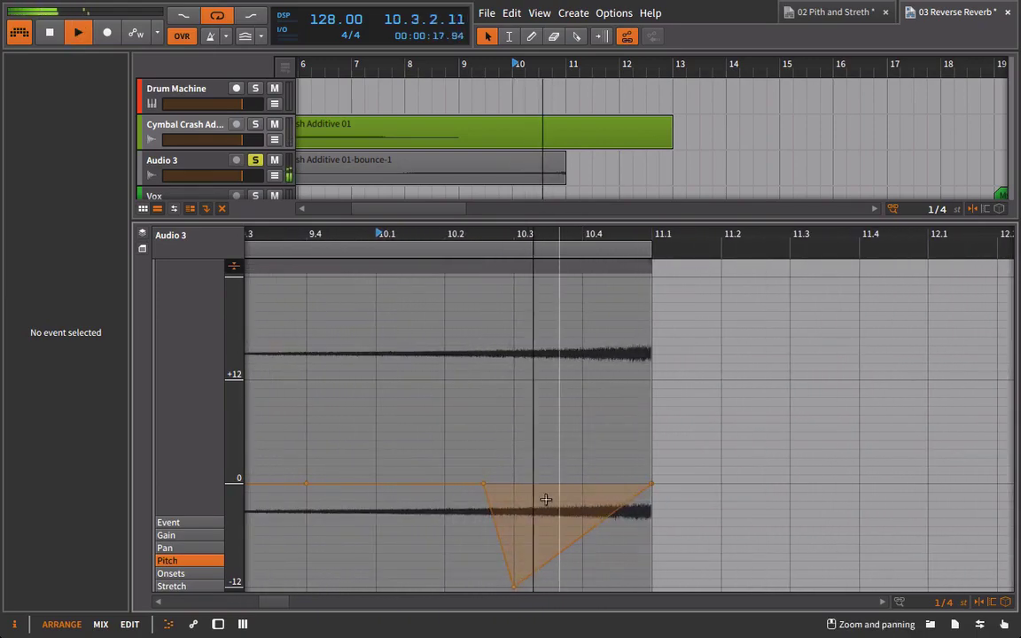
pyautogui.moveTo(516, 587); pyautogui.dragTo(487, 587)
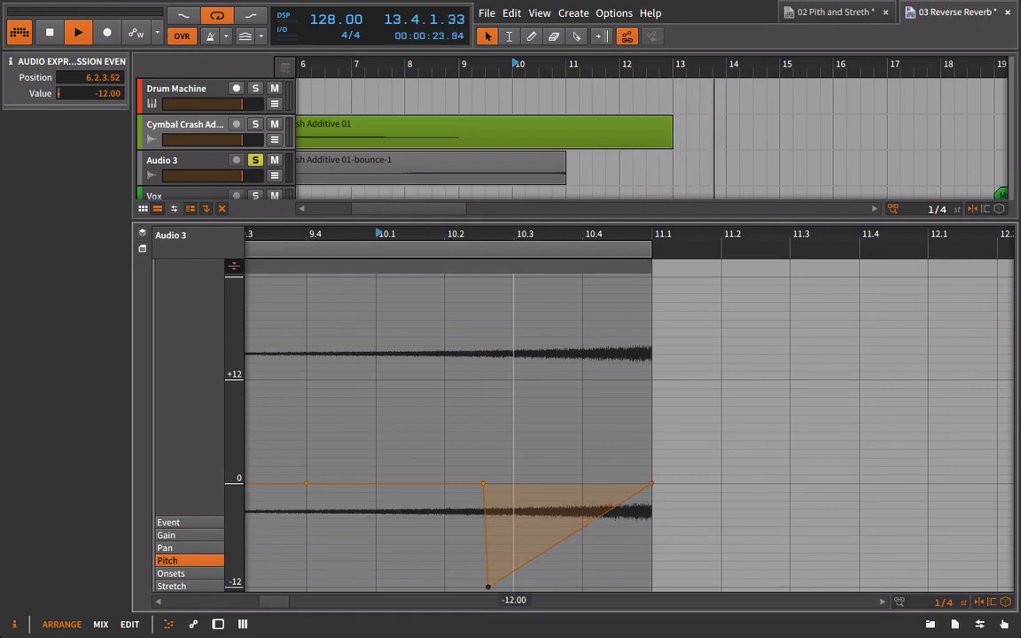
pyautogui.moveTo(494, 239); pyautogui.dragTo(554, 633)
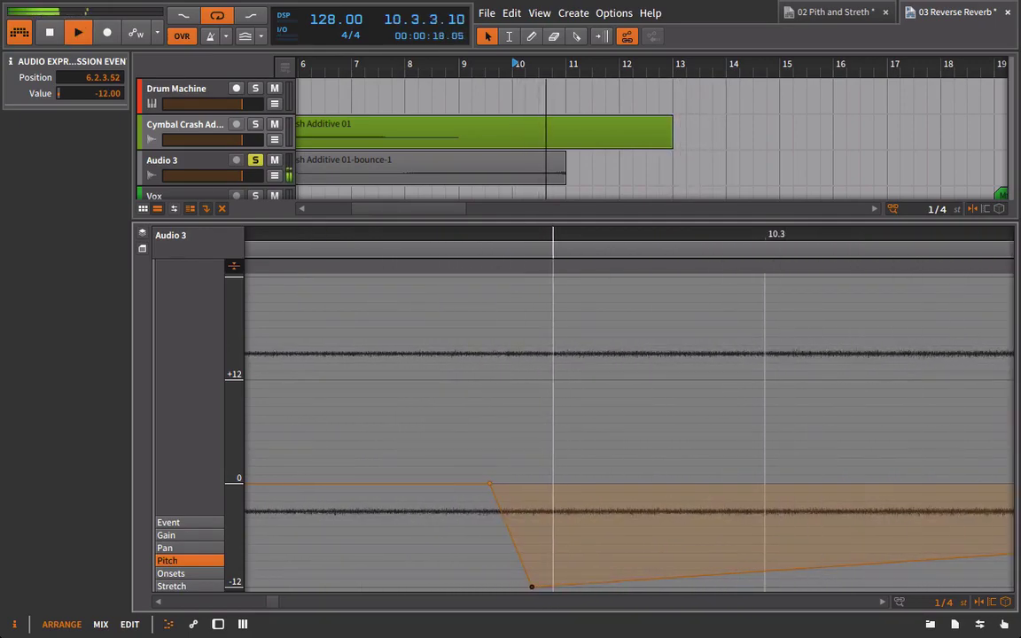
pyautogui.press('space')
pyautogui.moveTo(529, 581); pyautogui.dragTo(489, 587)
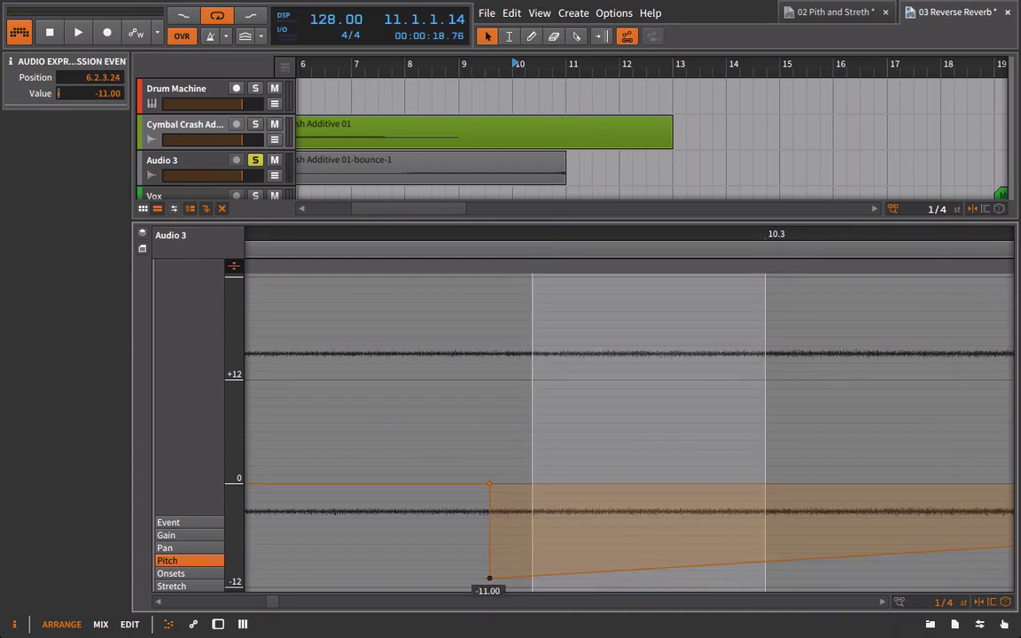
pyautogui.press('space')
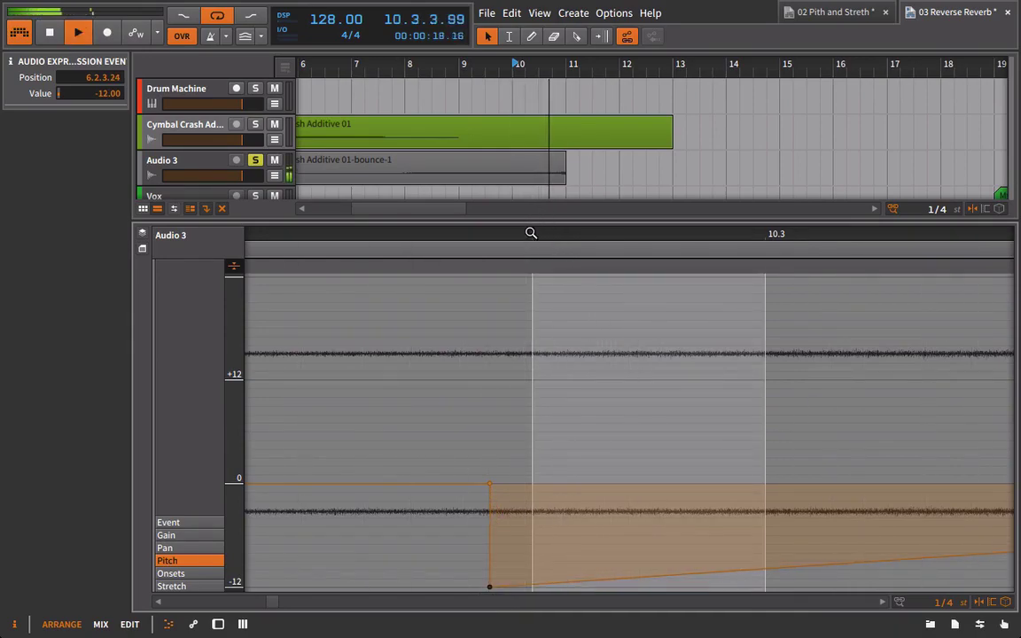
# Step: Return to the Cymbal Crash Additive 01 track's device chain and reactivate its Reverb
pyautogui.moveTo(528, 233); pyautogui.dragTo(473, 216)
pyautogui.click(473, 213)
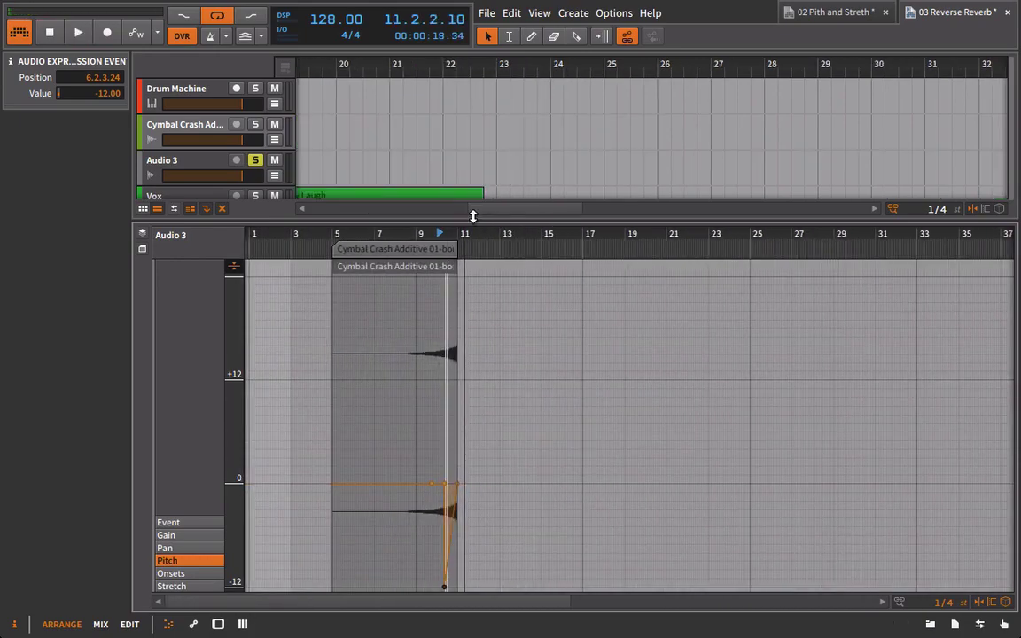
pyautogui.moveTo(418, 66); pyautogui.dragTo(586, 40)
pyautogui.click(413, 140)
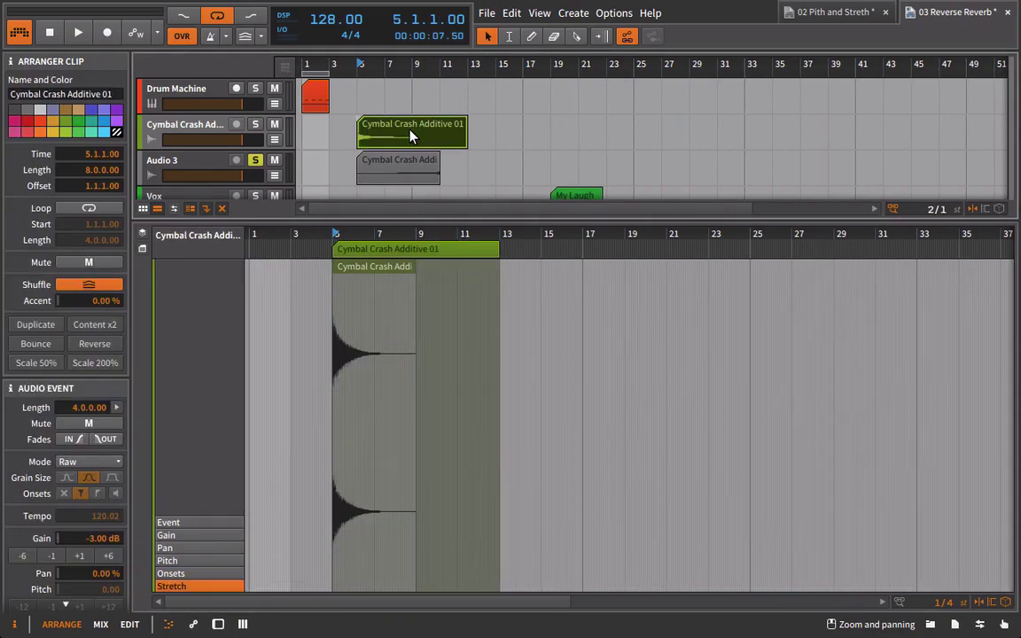
pyautogui.click(186, 124)
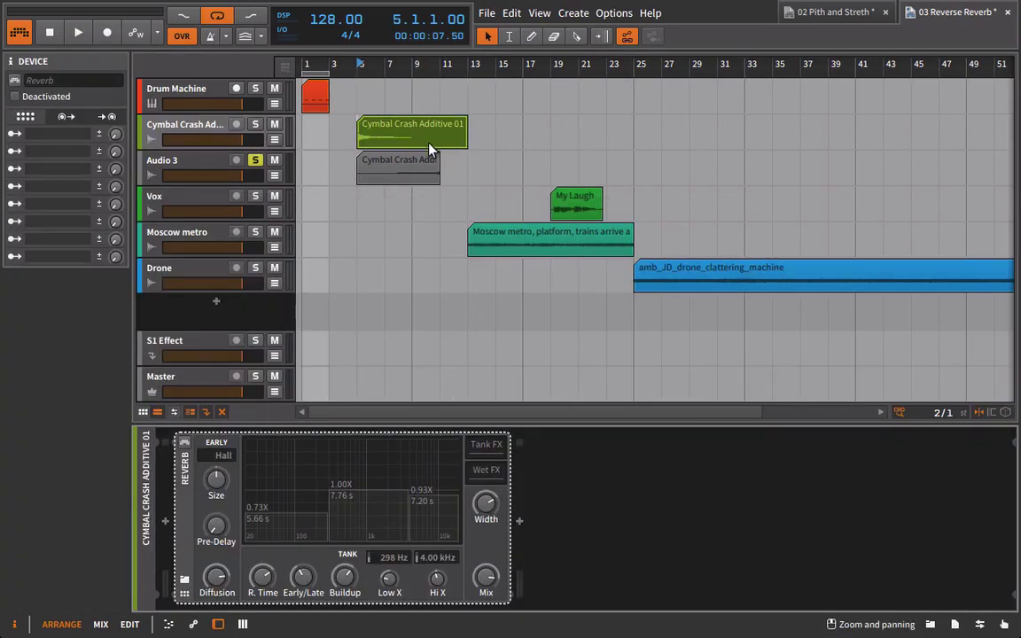
pyautogui.click(416, 138)
pyautogui.click(201, 104)
pyautogui.click(200, 124)
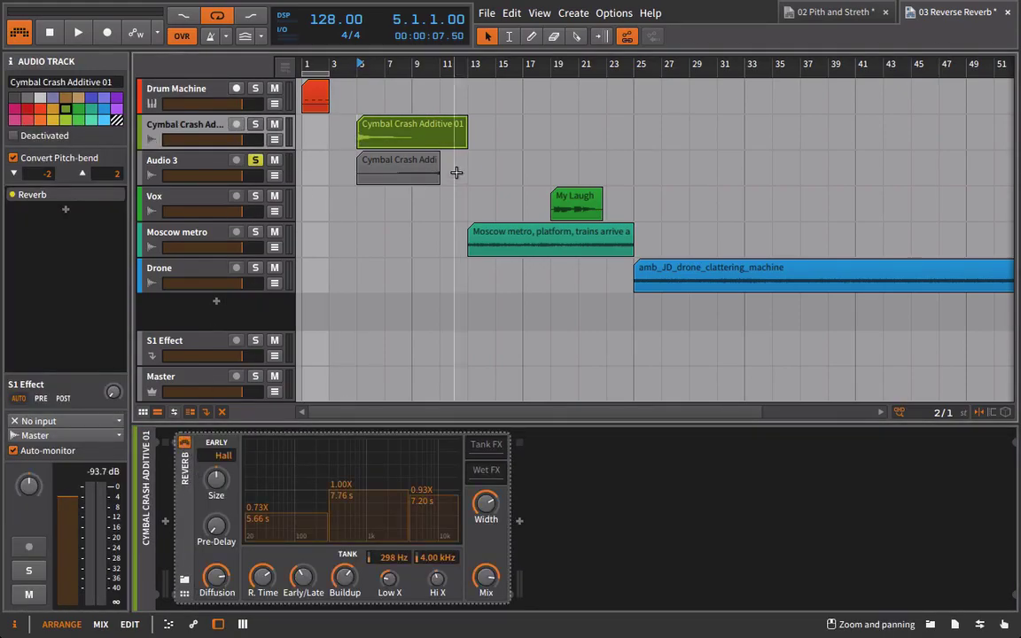
# Step: Move the bounced clip on Audio 3 to bar 35 and reverse the original Cymbal Crash Additive 01 clip
pyautogui.moveTo(430, 171); pyautogui.dragTo(843, 170)
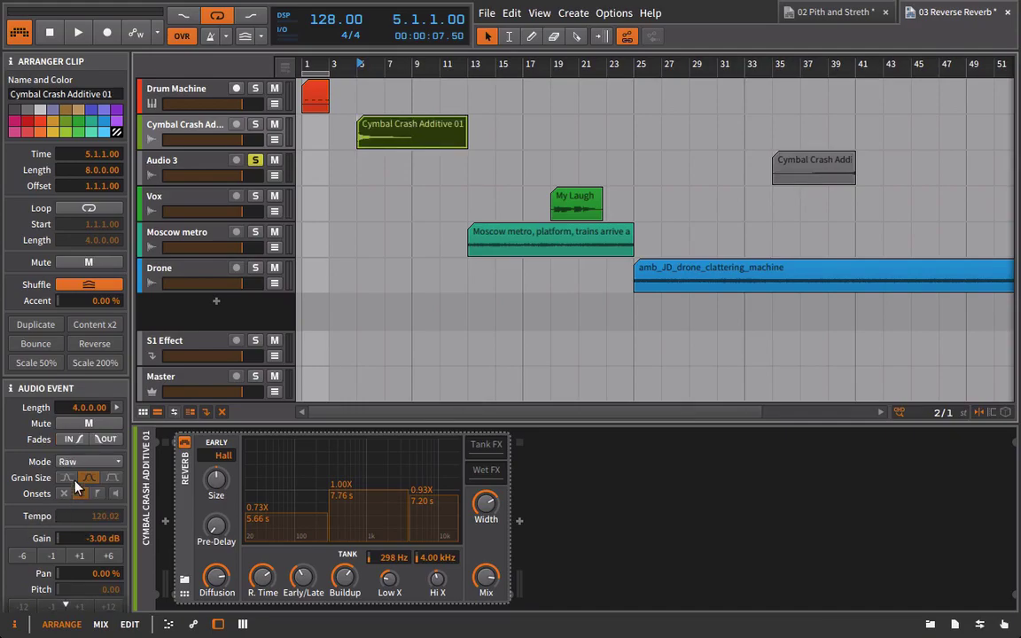
pyautogui.rightClick(435, 135)
pyautogui.click(449, 209)
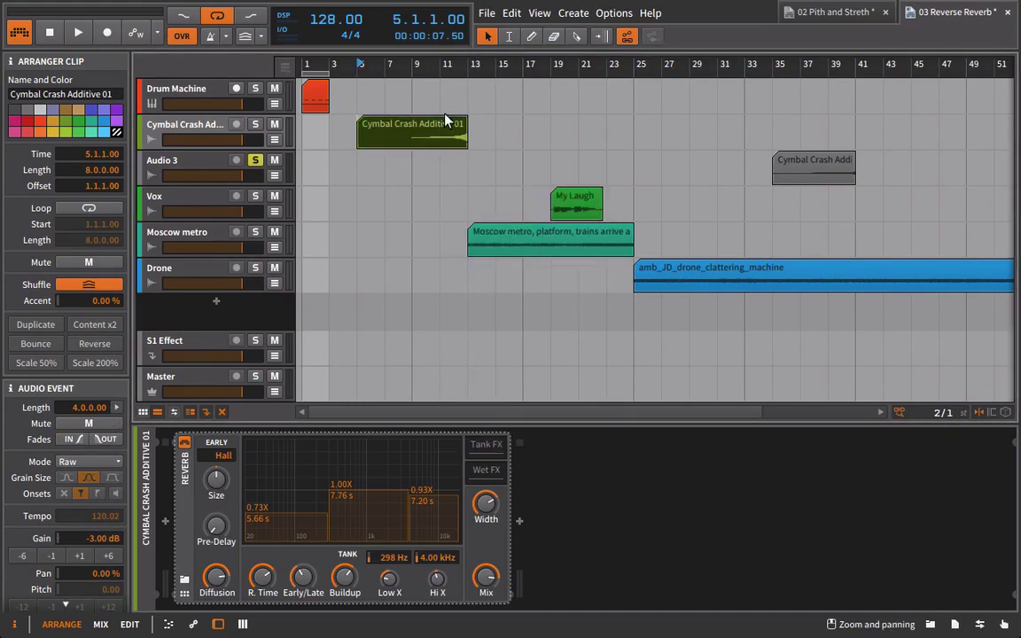
# Step: With the Reverb's Mix fully wet, resize the reversed cymbal clip to span bars 9 to 21 and bounce it to a new audio track
pyautogui.moveTo(467, 121); pyautogui.dragTo(573, 120)
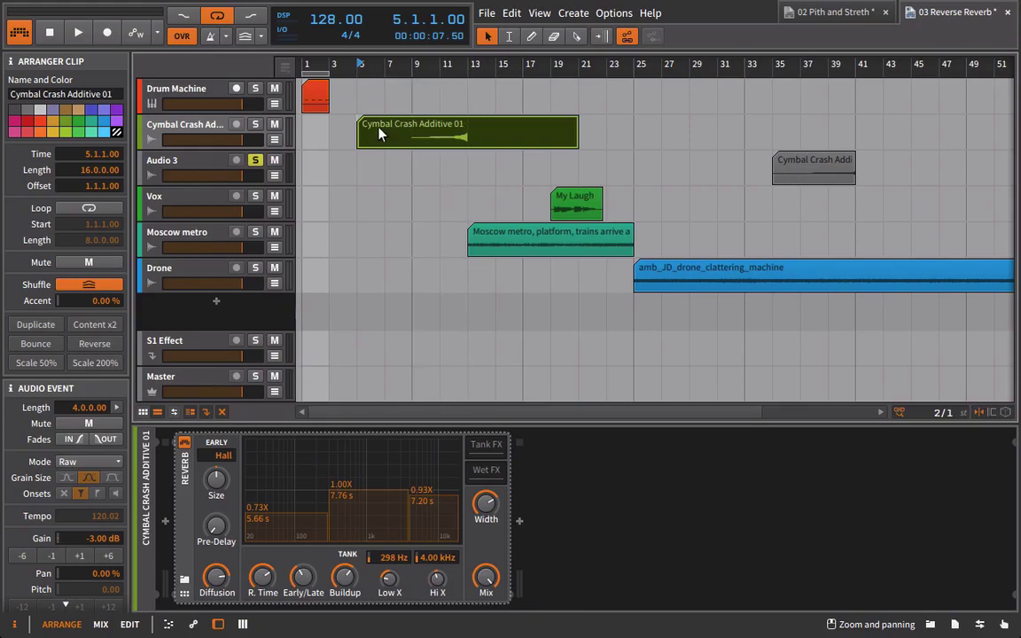
pyautogui.rightClick(464, 140)
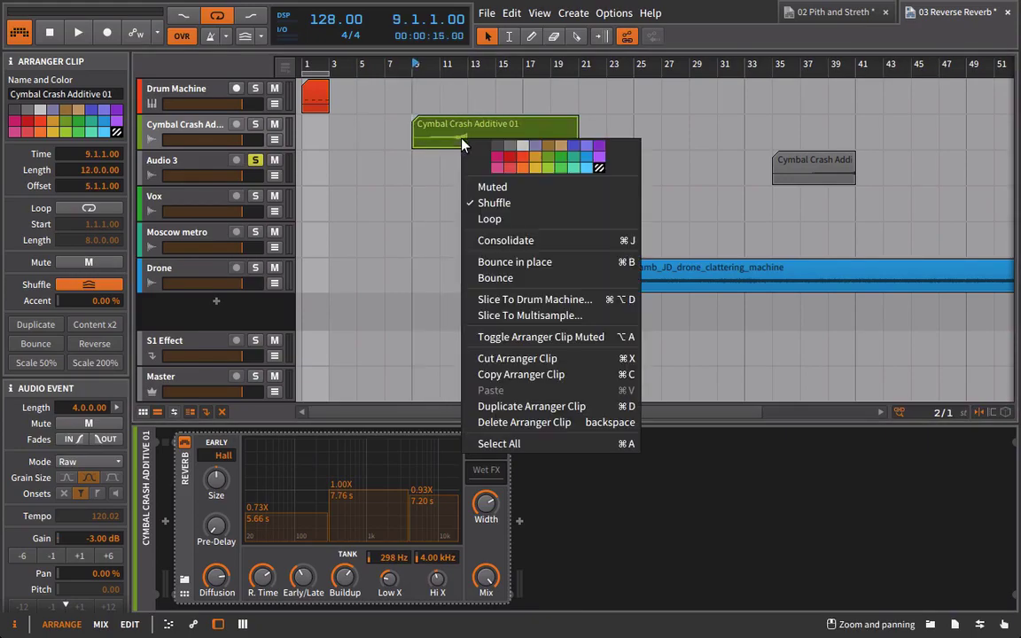
pyautogui.click(561, 276)
pyautogui.click(633, 453)
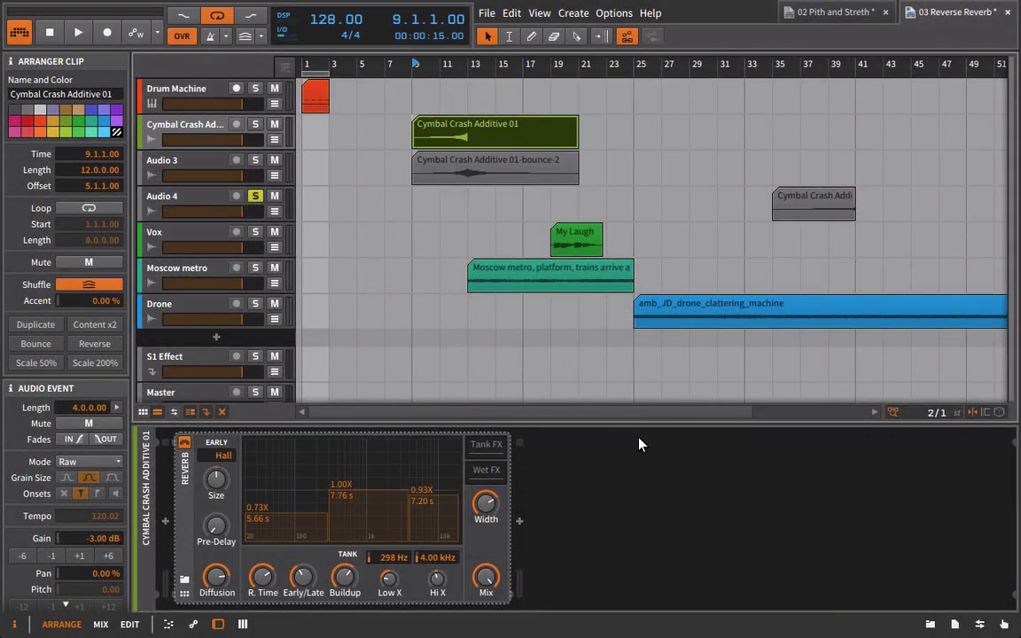
# Step: Solo only the new Audio 3 track and play the second bounce from bar 9
pyautogui.press('z')
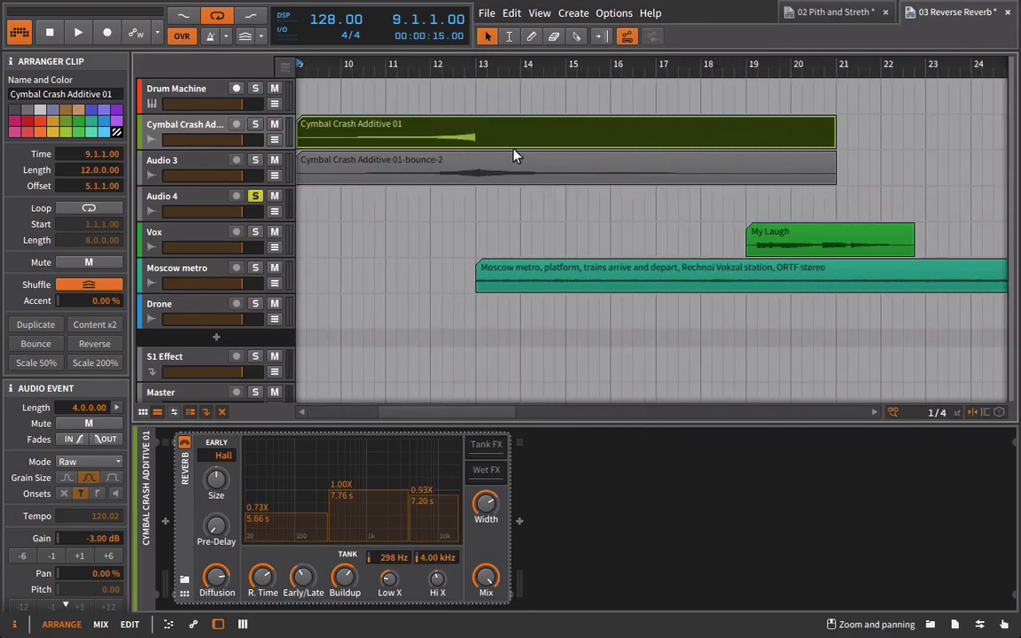
pyautogui.moveTo(476, 64); pyautogui.dragTo(492, 61)
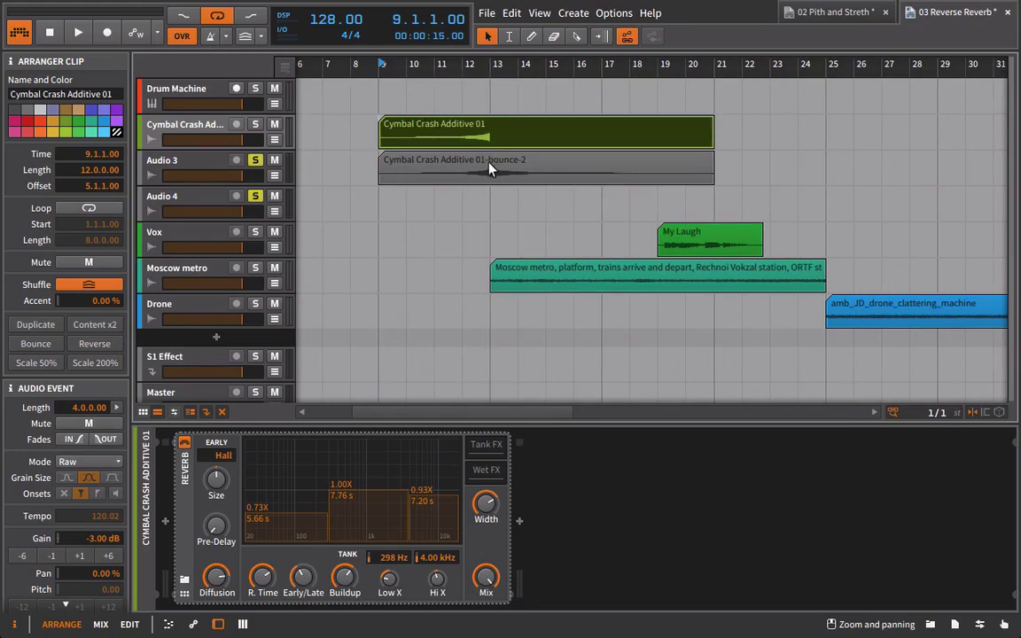
pyautogui.click(254, 160)
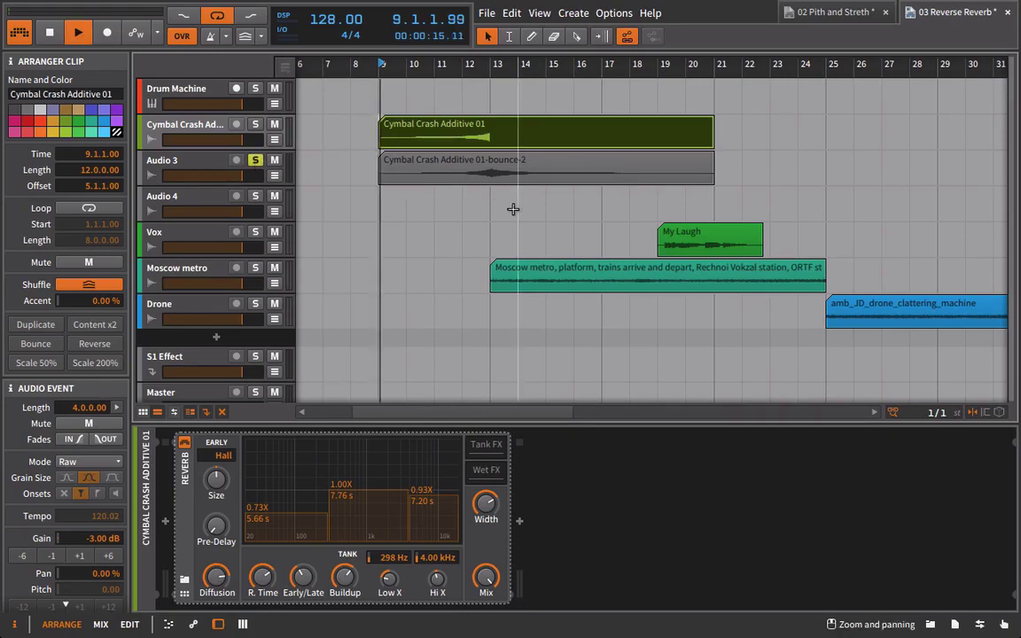
# Step: Move the second cymbal bounce on Audio 3 to start at bar 6 and play it from bar 9
pyautogui.press('space')
pyautogui.moveTo(507, 189); pyautogui.dragTo(427, 188)
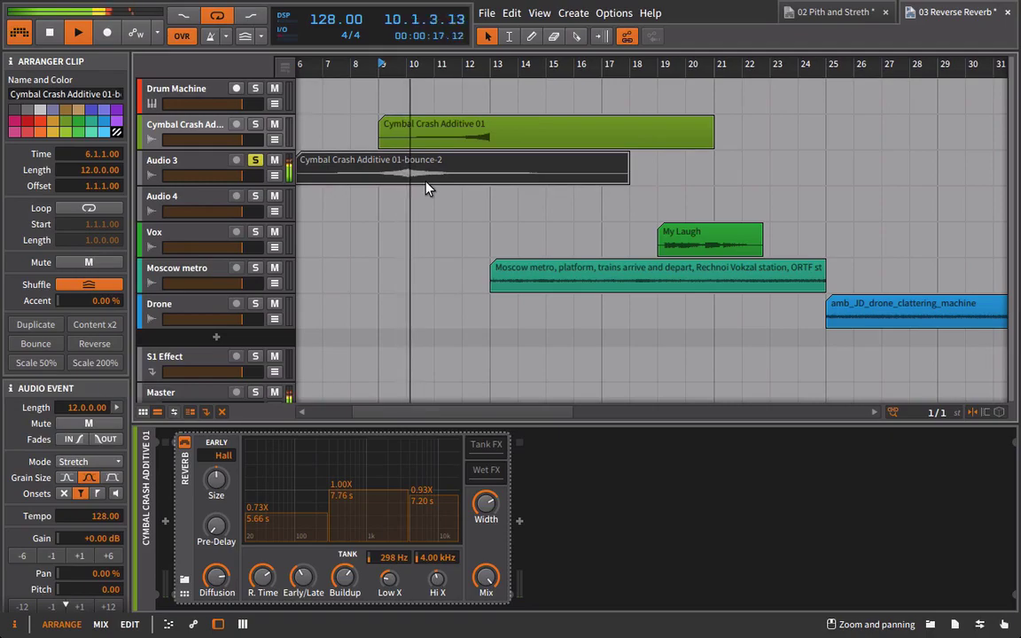
pyautogui.click(379, 64)
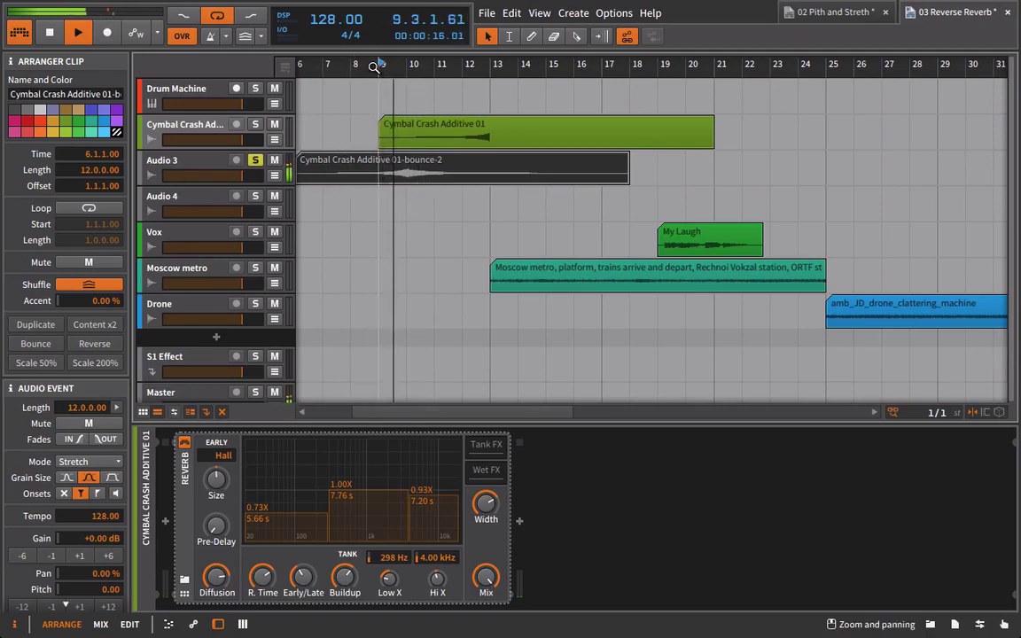
# Step: Reverse the second cymbal bounce on Audio 3 and shape it into a 7.1.1.59 long swell starting at bar 11
pyautogui.moveTo(374, 67); pyautogui.dragTo(399, 124)
pyautogui.moveTo(350, 171); pyautogui.dragTo(454, 176)
pyautogui.click(112, 345)
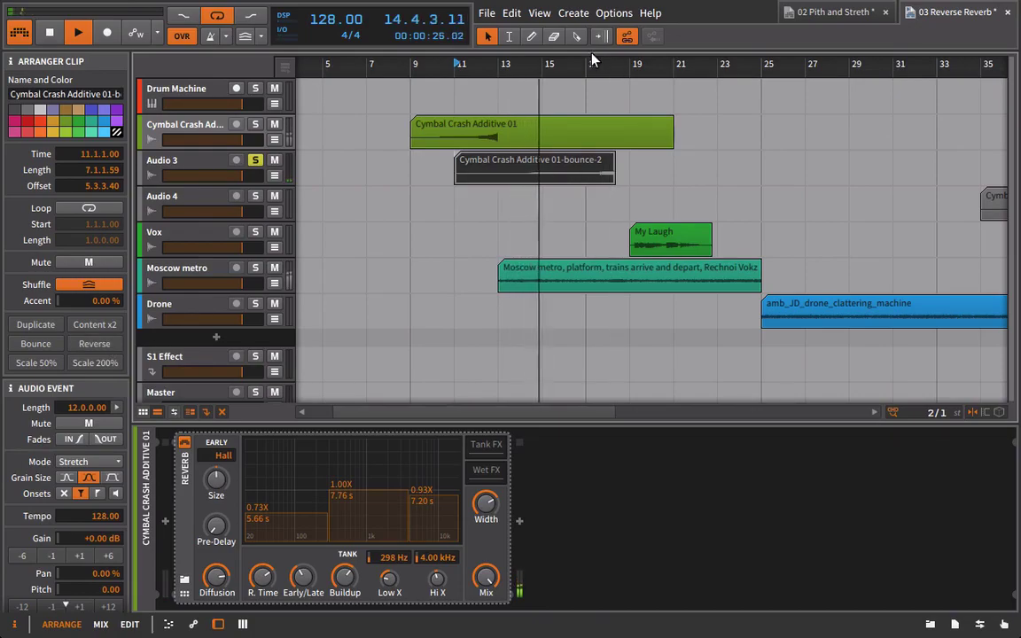
# Step: Move the trimmed bounce on Audio 3 to start at 9.4.1.00 and reverse the original Cymbal Crash Additive 01 clip
pyautogui.moveTo(592, 60); pyautogui.dragTo(520, 103)
pyautogui.moveTo(545, 177); pyautogui.dragTo(479, 174)
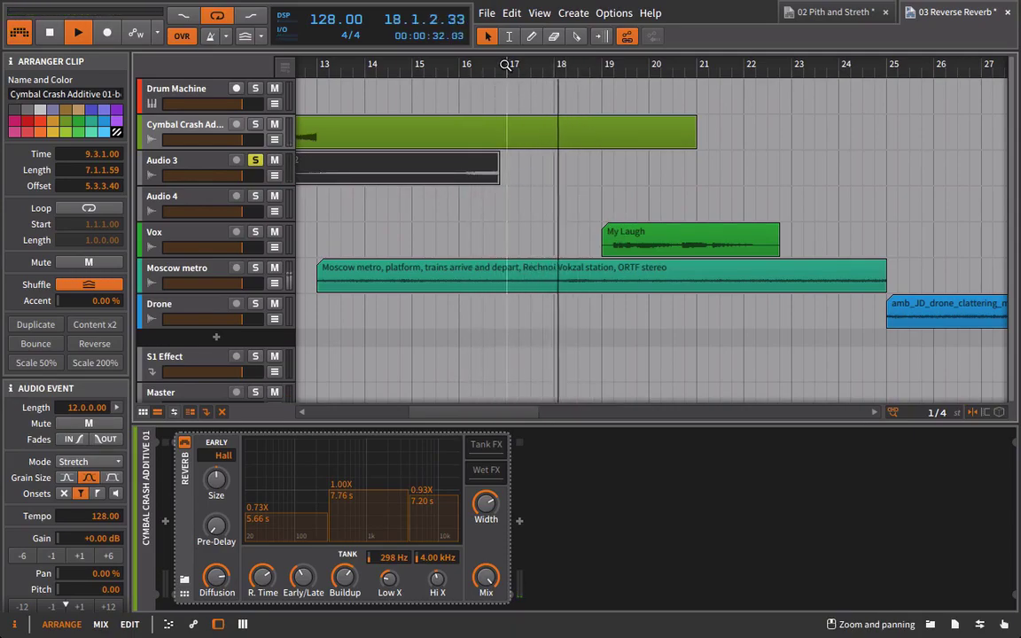
pyautogui.scroll(4, 533, 116)
pyautogui.hotkey('ctrl', 'z')
pyautogui.scroll(-10, 510, 90)
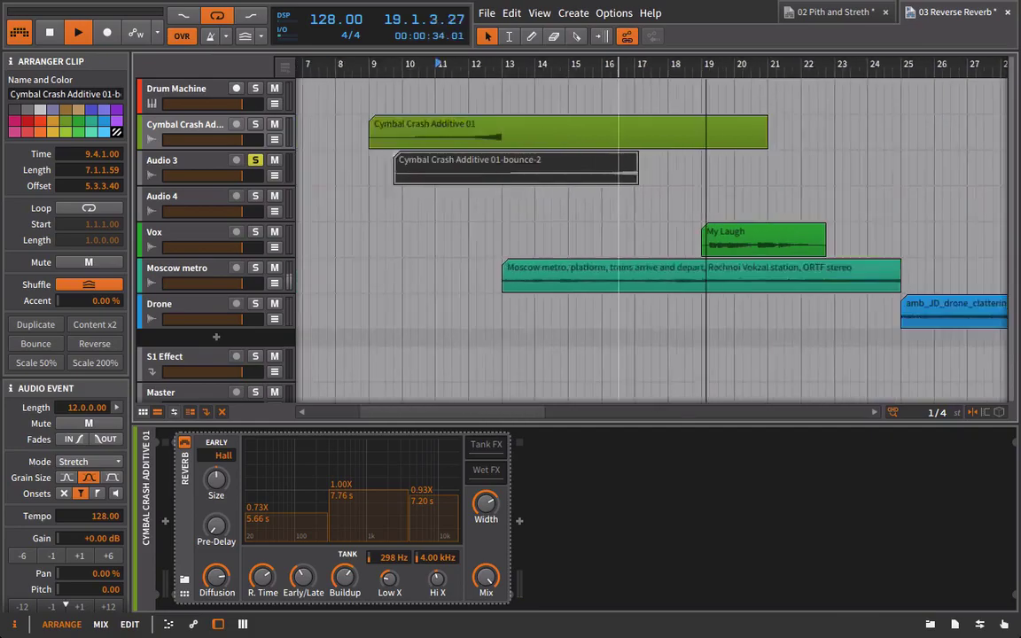
pyautogui.click(443, 133)
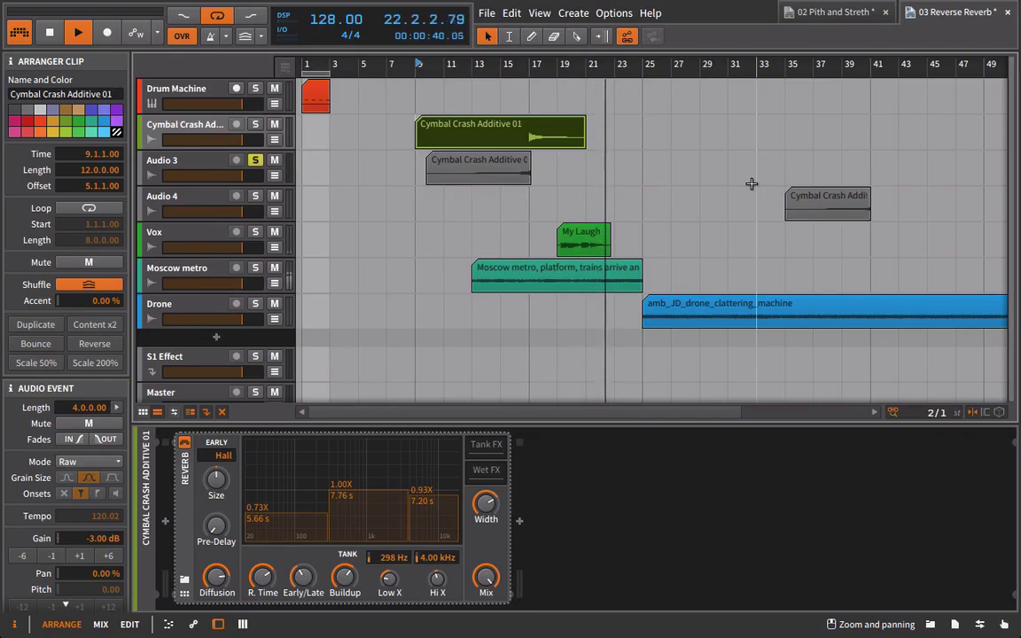
pyautogui.press('space')
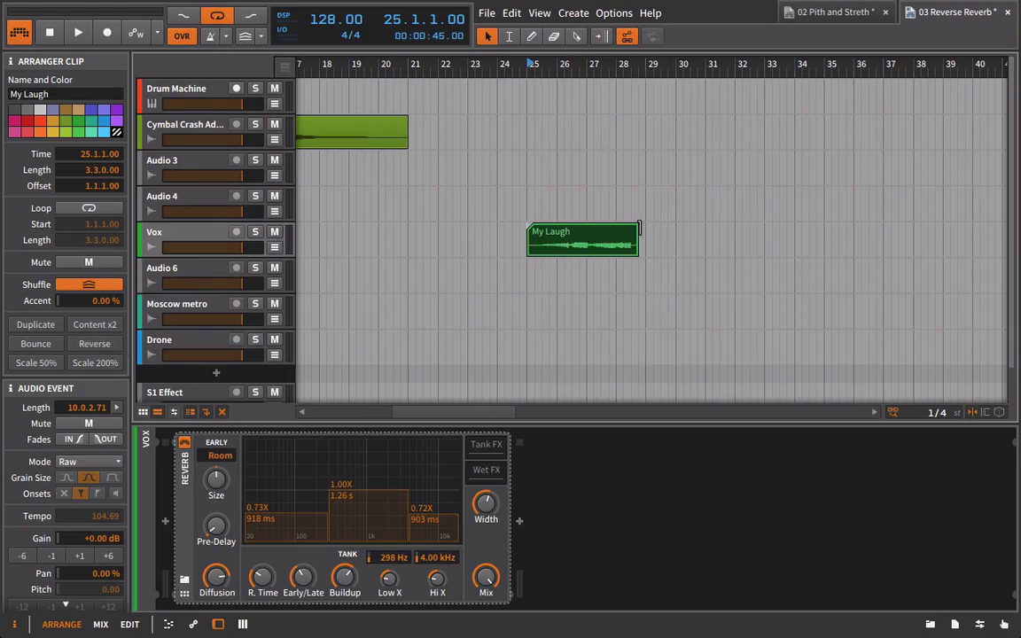
# Step: Extend the My Laugh clip on the Vox track to 9 bars and set its Reverb time to about 3.47 s
pyautogui.moveTo(639, 229); pyautogui.dragTo(723, 231)
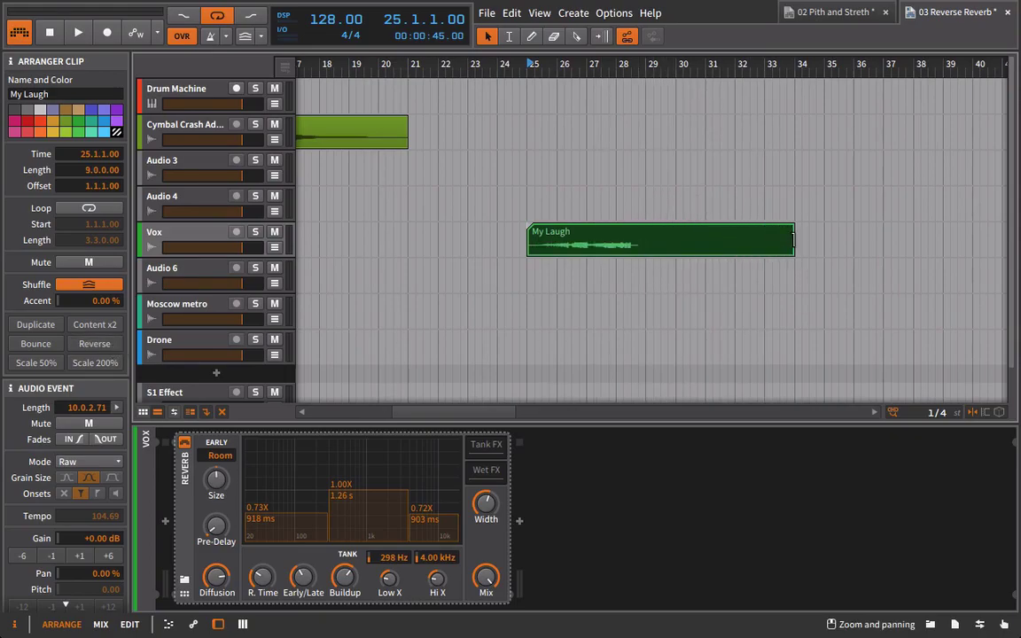
pyautogui.moveTo(271, 576); pyautogui.dragTo(271, 566)
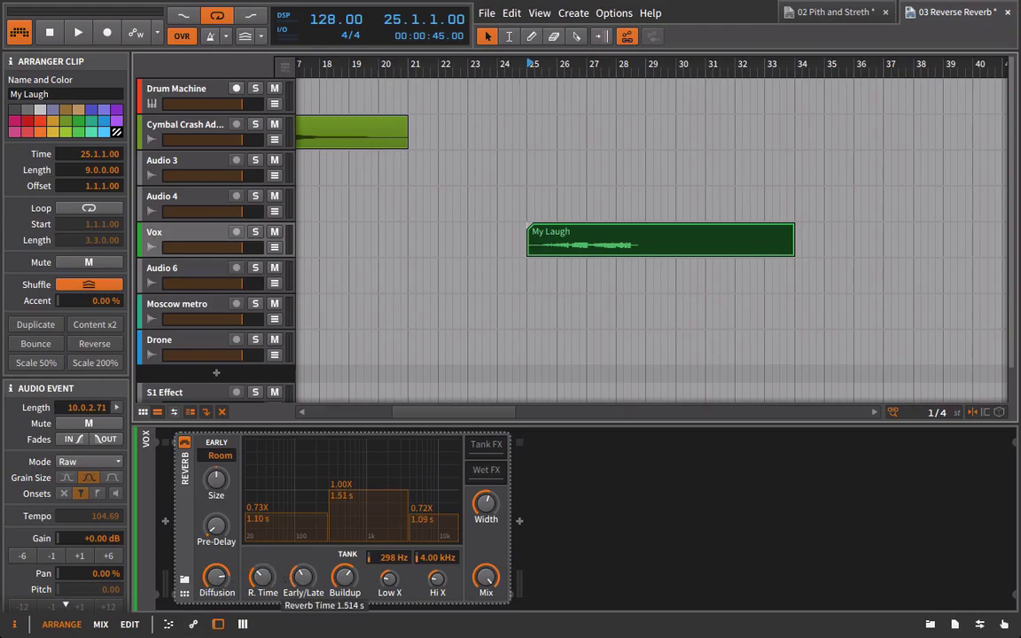
pyautogui.click(278, 596)
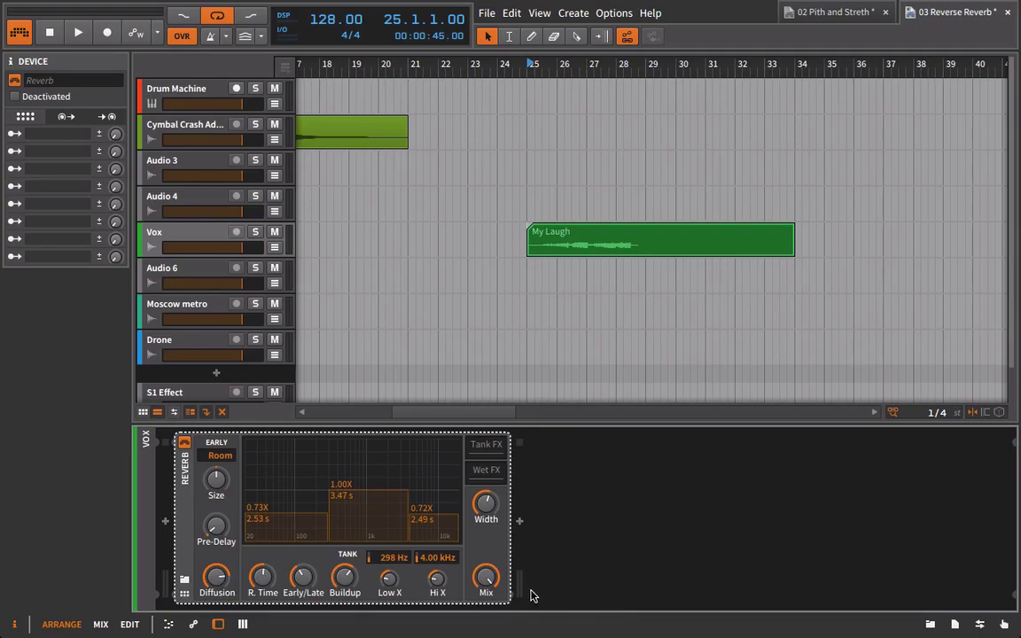
# Step: Play the laugh from bar 25 and raise the Reverb's high-band decay multiplier to 0.83X
pyautogui.press('space')
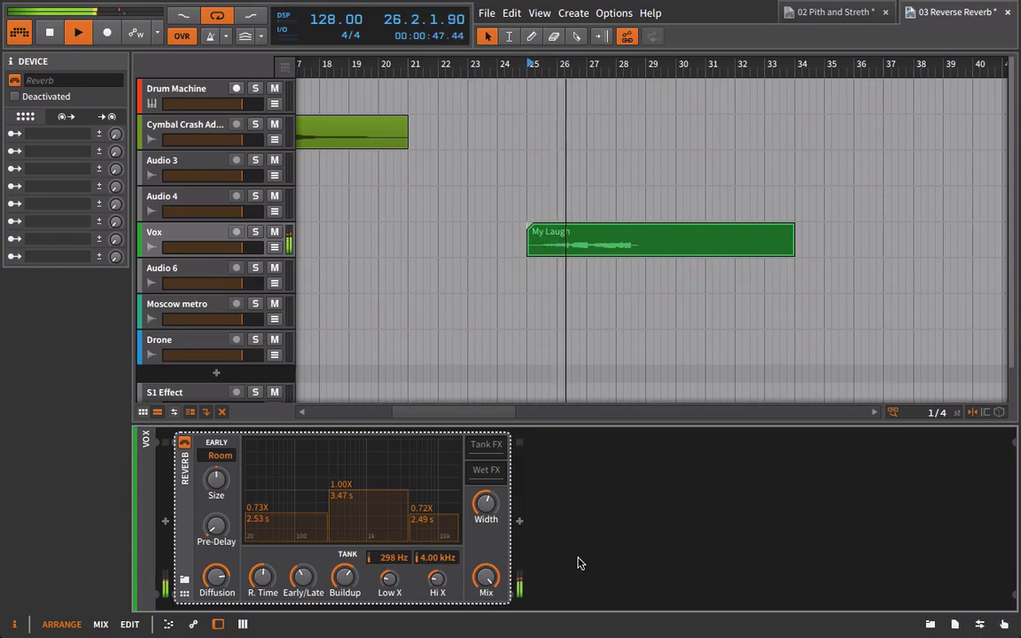
pyautogui.moveTo(445, 510)
pyautogui.mouseDown()
pyautogui.moveTo(472, 496)
pyautogui.moveTo(451, 500)
pyautogui.mouseUp()
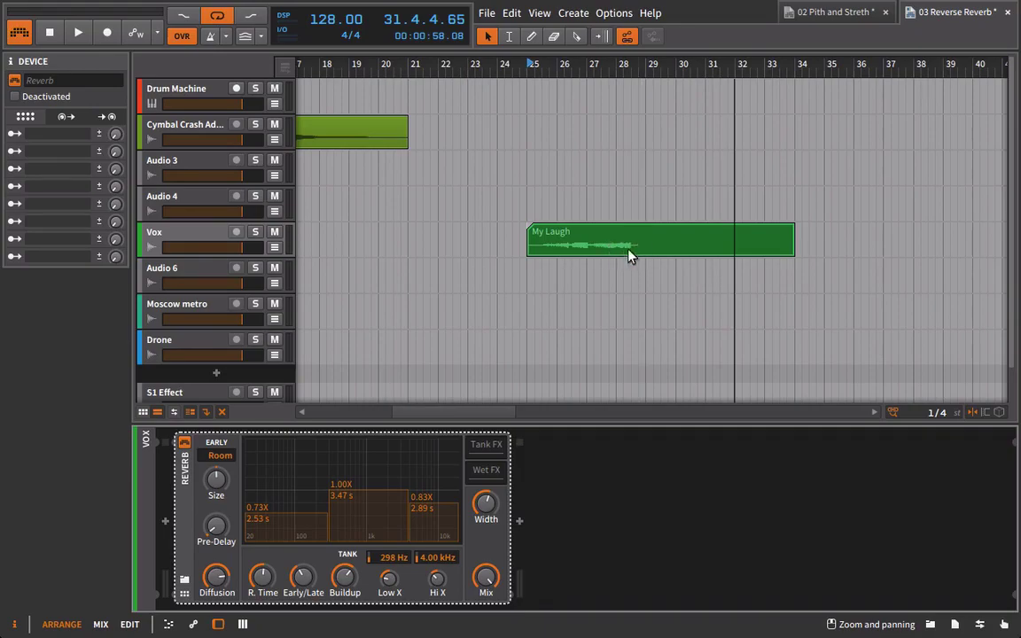
# Step: Bounce the My Laugh clip pre-fader to a new audio track and delete the Reverb from the Vox track
pyautogui.click(631, 257)
pyautogui.rightClick(625, 253)
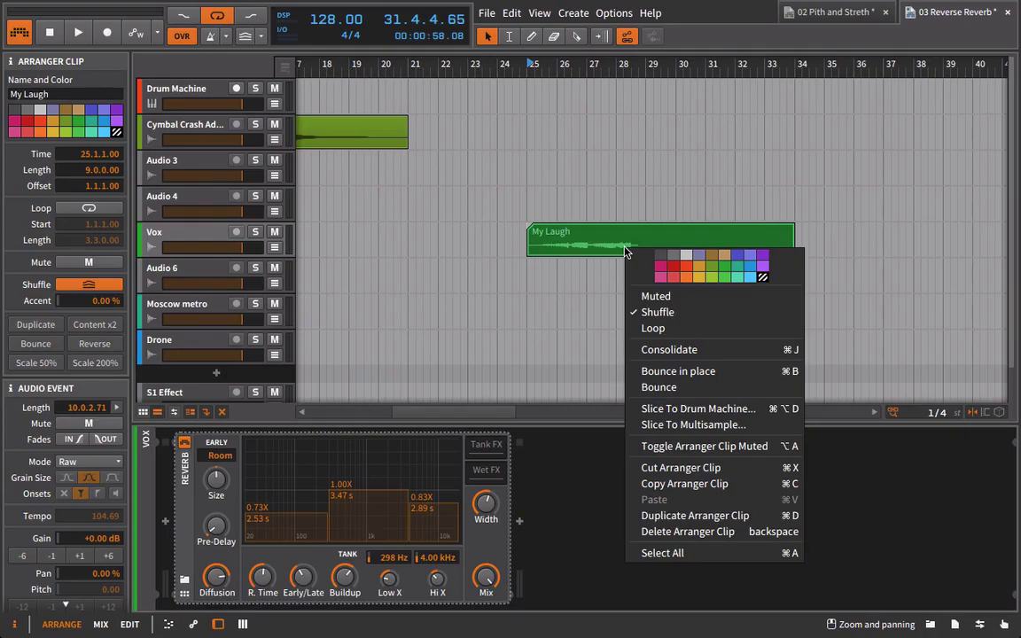
pyautogui.click(661, 387)
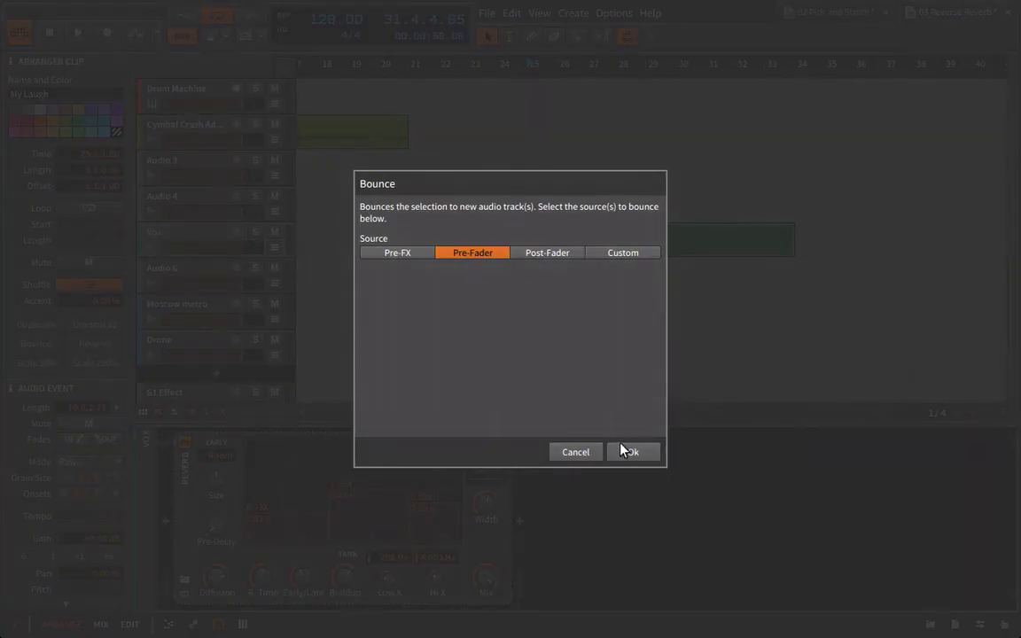
pyautogui.click(624, 453)
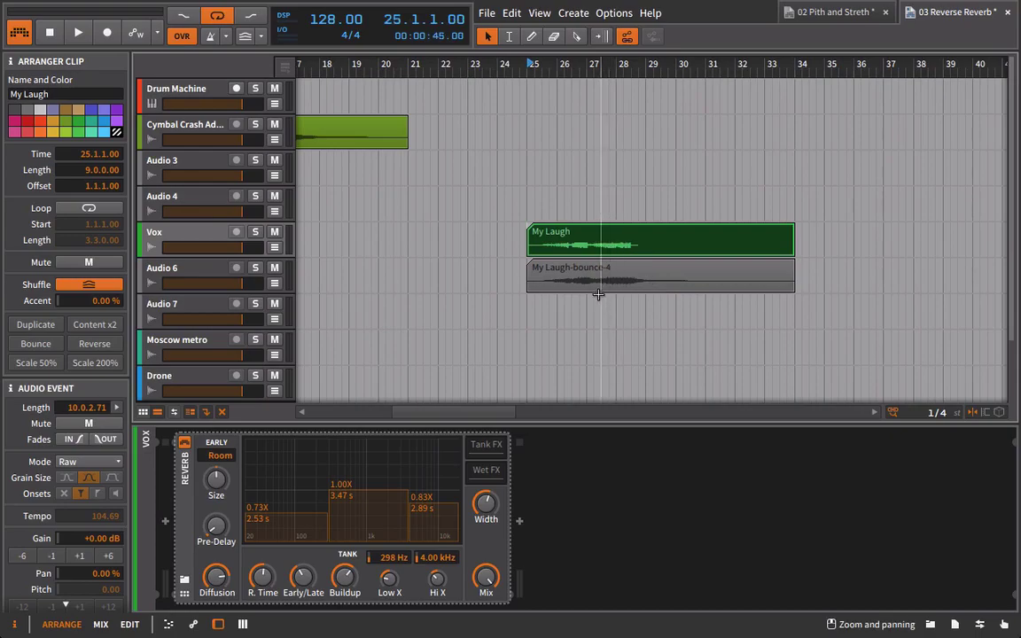
pyautogui.click(188, 497)
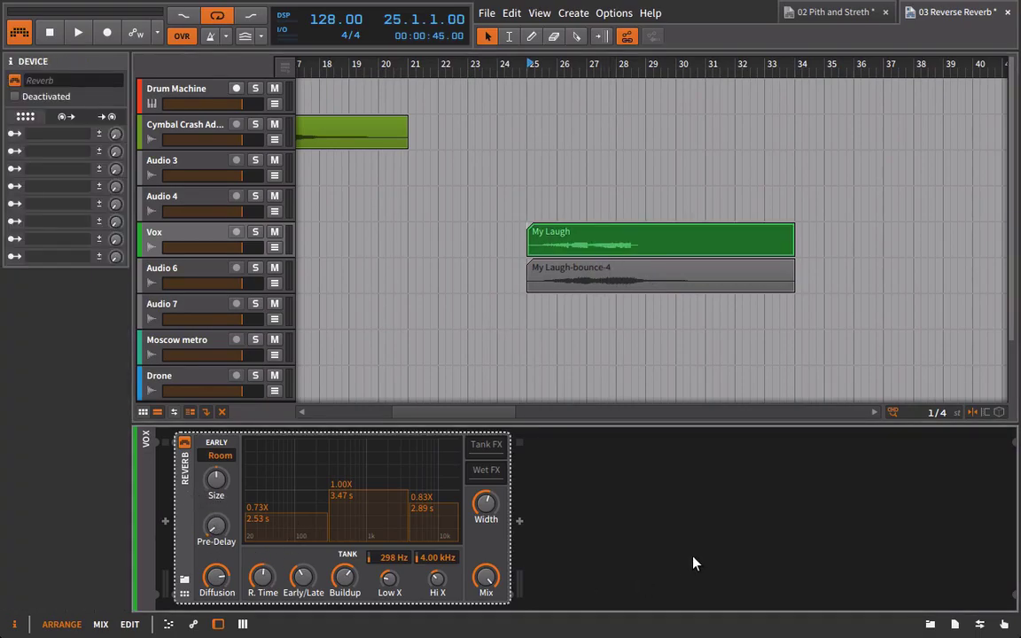
pyautogui.press('Delete')
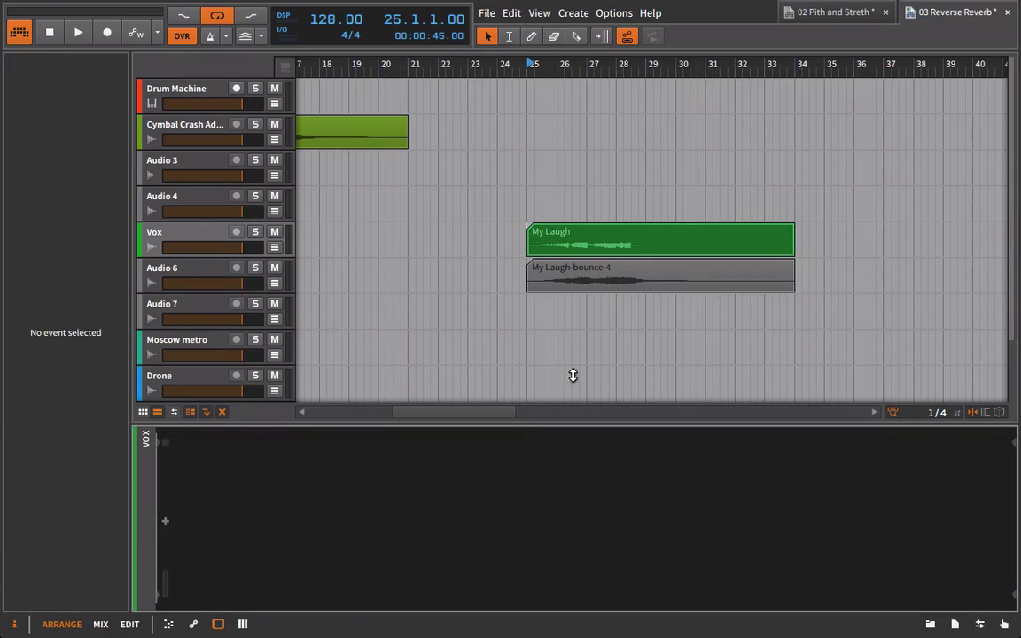
# Step: Reverse both the My Laugh clip and its bounced reverb clip on Audio 6 together
pyautogui.click(576, 266)
pyautogui.keyDown('shift'); pyautogui.click(567, 238); pyautogui.keyUp('shift')
pyautogui.click(94, 344)
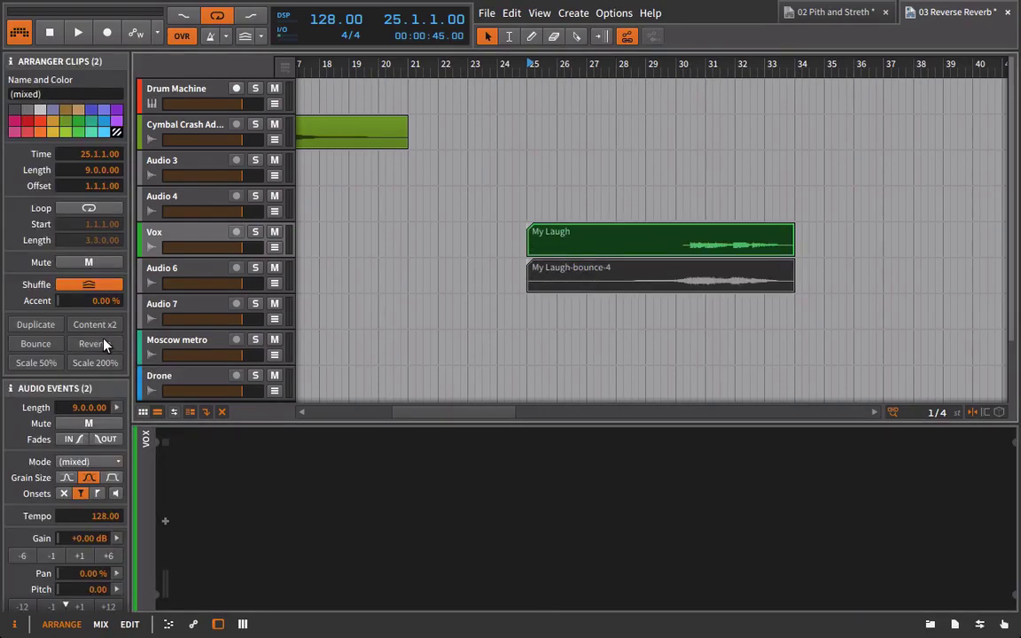
# Step: Play the reversed laugh and reverb clips together from bar 28
pyautogui.hscroll(1, 666, 88)
pyautogui.moveTo(666, 66); pyautogui.dragTo(450, 114)
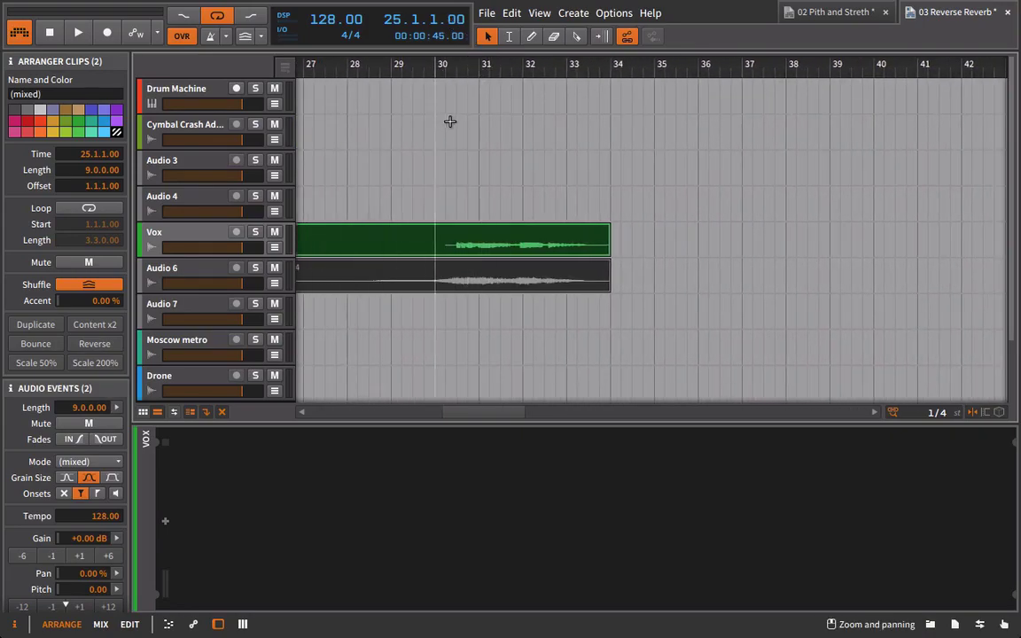
pyautogui.moveTo(467, 67)
pyautogui.mouseDown()
pyautogui.moveTo(495, 84)
pyautogui.moveTo(479, 66)
pyautogui.moveTo(453, 64)
pyautogui.mouseUp()
pyautogui.press('space')
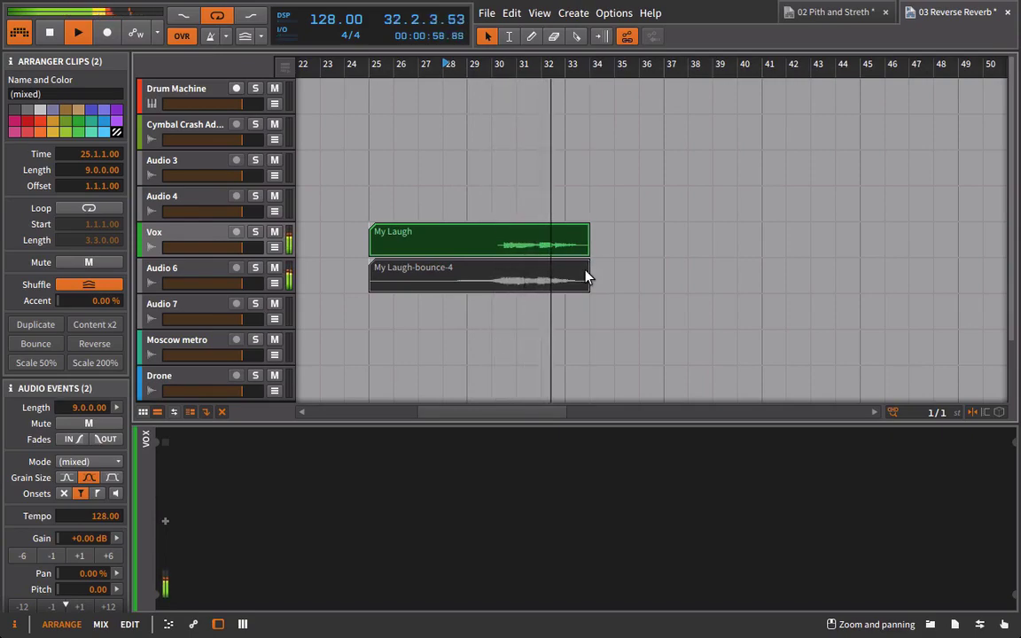
pyautogui.press('space')
# Step: Trim the end of the bounced laugh clip on Audio 6 to a length of 5.2.0.00 and play from bar 25
pyautogui.moveTo(587, 270); pyautogui.dragTo(522, 275)
pyautogui.click(629, 289)
pyautogui.click(592, 280)
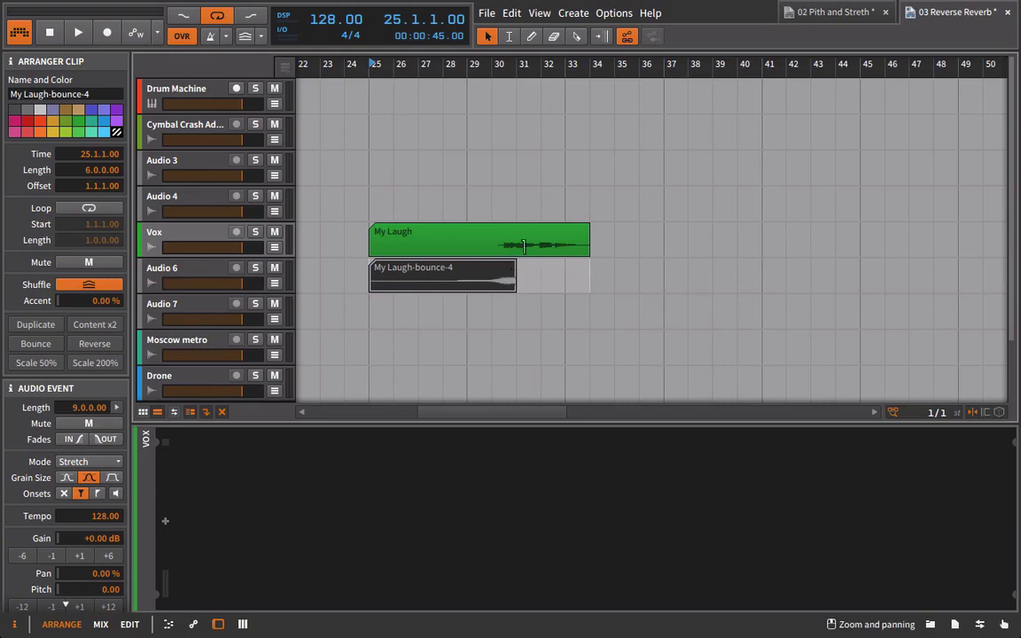
pyautogui.moveTo(498, 71); pyautogui.dragTo(800, 312)
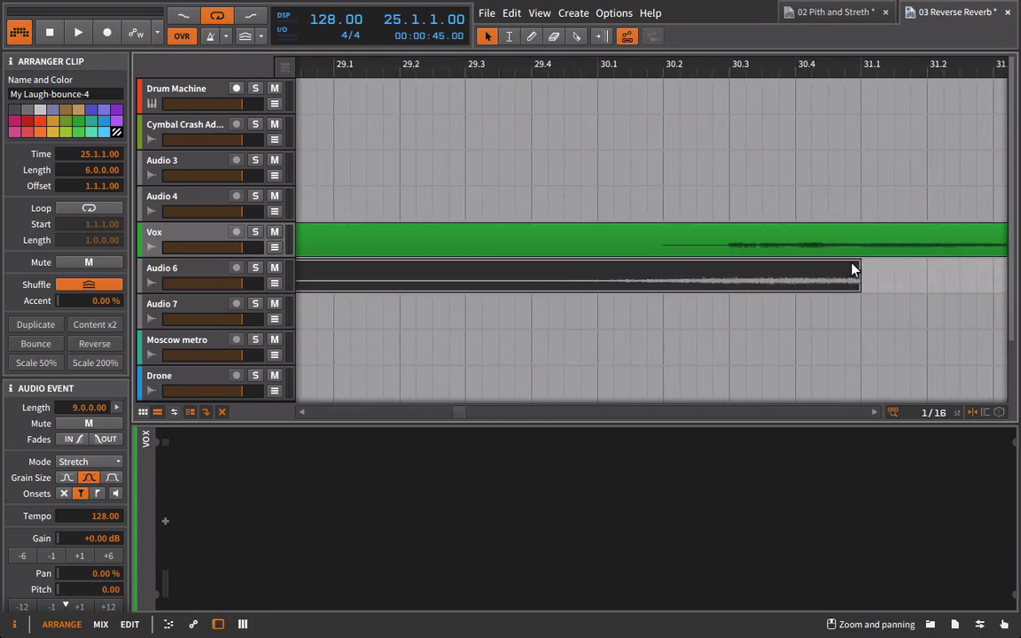
pyautogui.moveTo(859, 267); pyautogui.dragTo(728, 273)
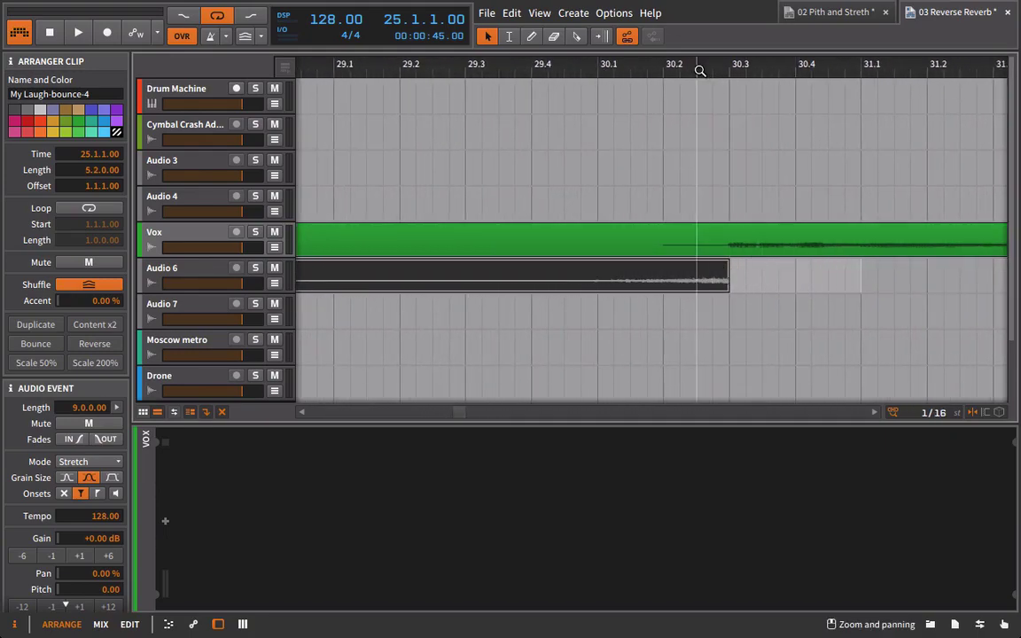
pyautogui.moveTo(651, 62); pyautogui.dragTo(572, 59)
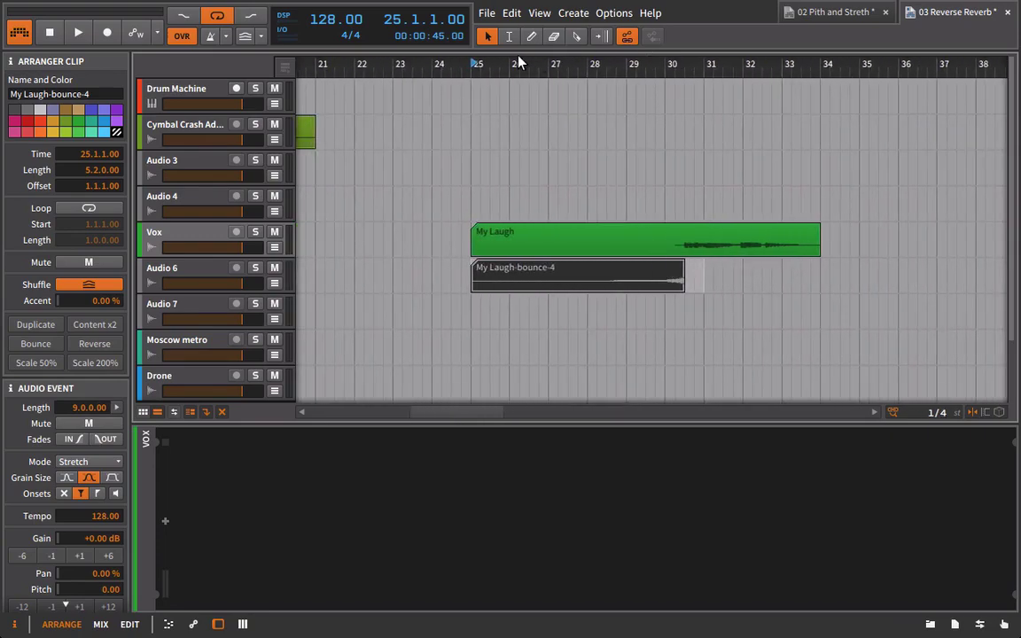
pyautogui.press('space')
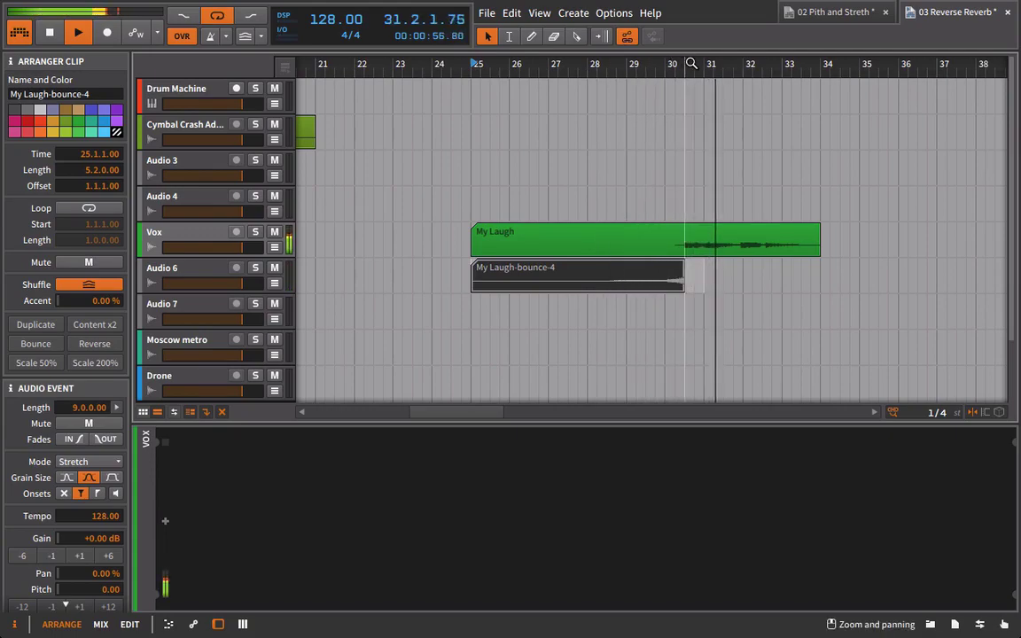
# Step: Extend the bounced laugh clip on Audio 6 to a length of 5.3.0.00 and show its gain envelope in the detail editor
pyautogui.moveTo(691, 64); pyautogui.dragTo(551, 191)
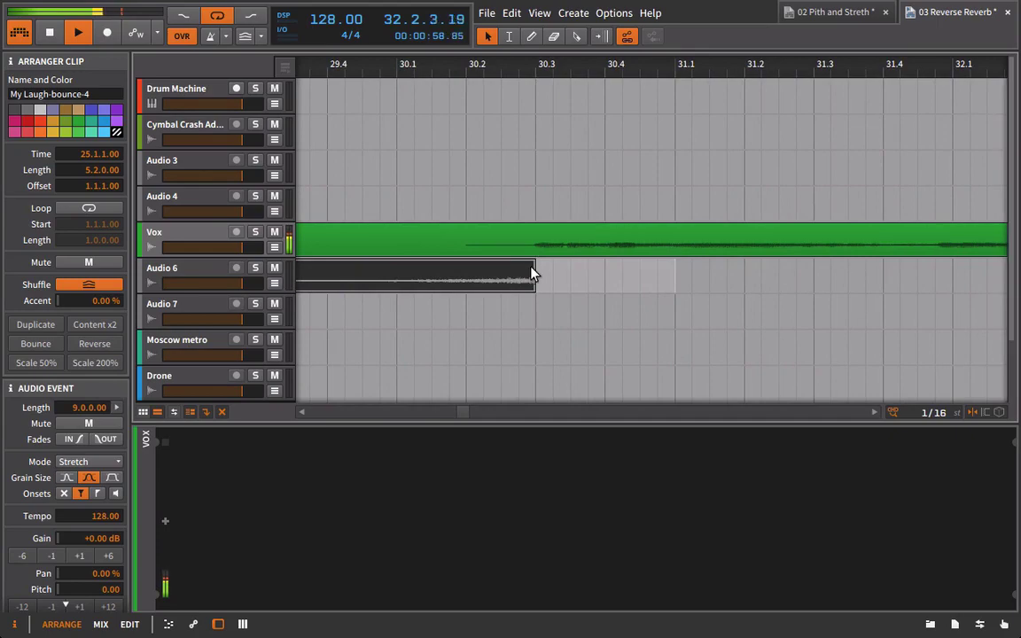
pyautogui.moveTo(534, 268); pyautogui.dragTo(603, 273)
pyautogui.doubleClick(592, 277)
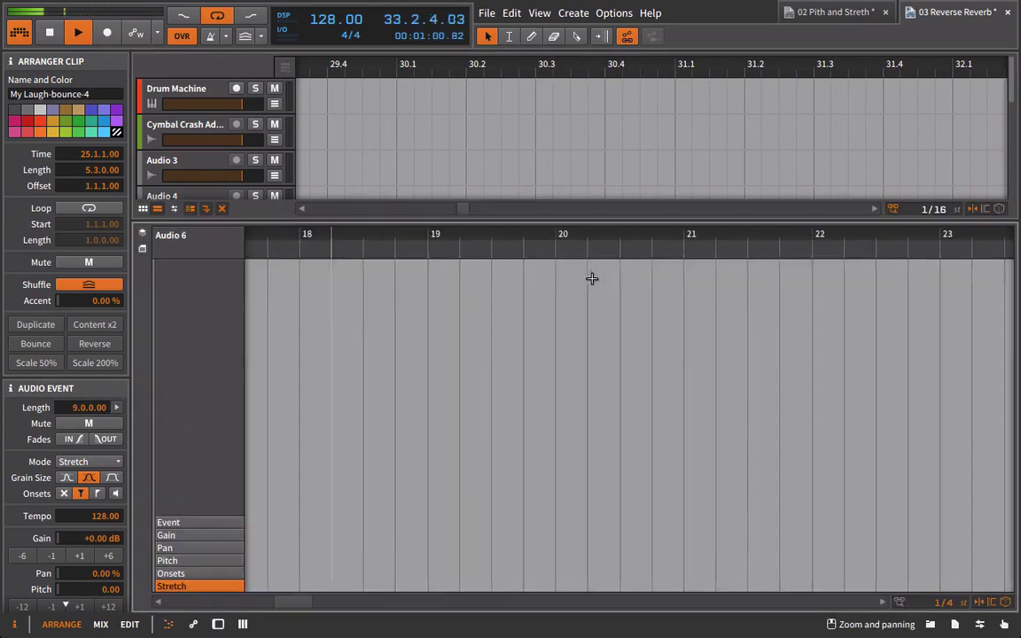
pyautogui.press('space')
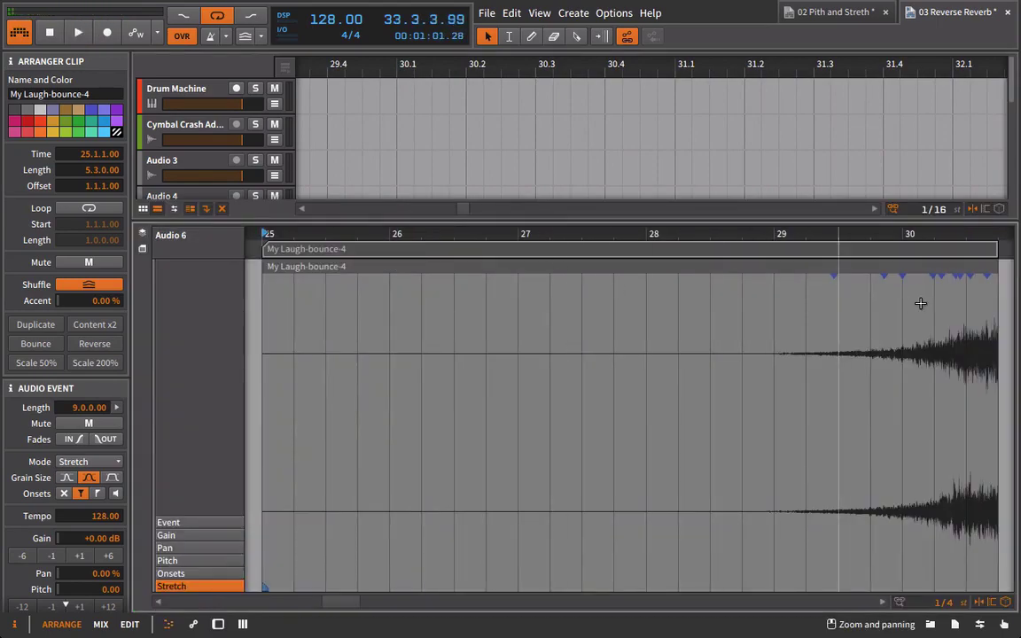
pyautogui.click(186, 536)
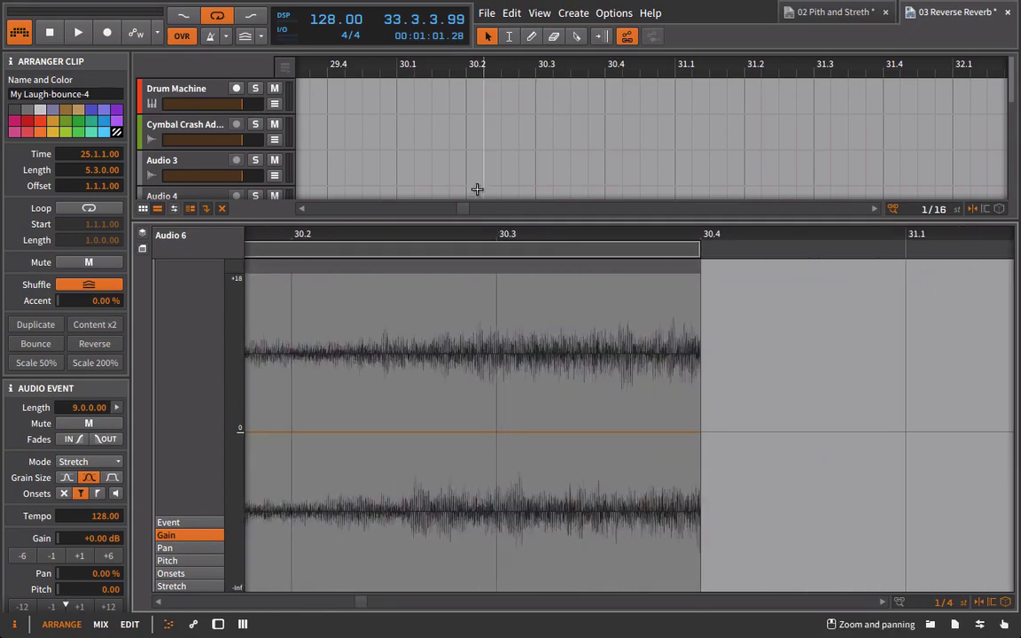
# Step: Fade the bounced laugh's gain from 0 dB at 30.3 to -19.3 dB at the clip's end and play the transition
pyautogui.moveTo(459, 210); pyautogui.dragTo(459, 211)
pyautogui.moveTo(460, 63); pyautogui.dragTo(515, 116)
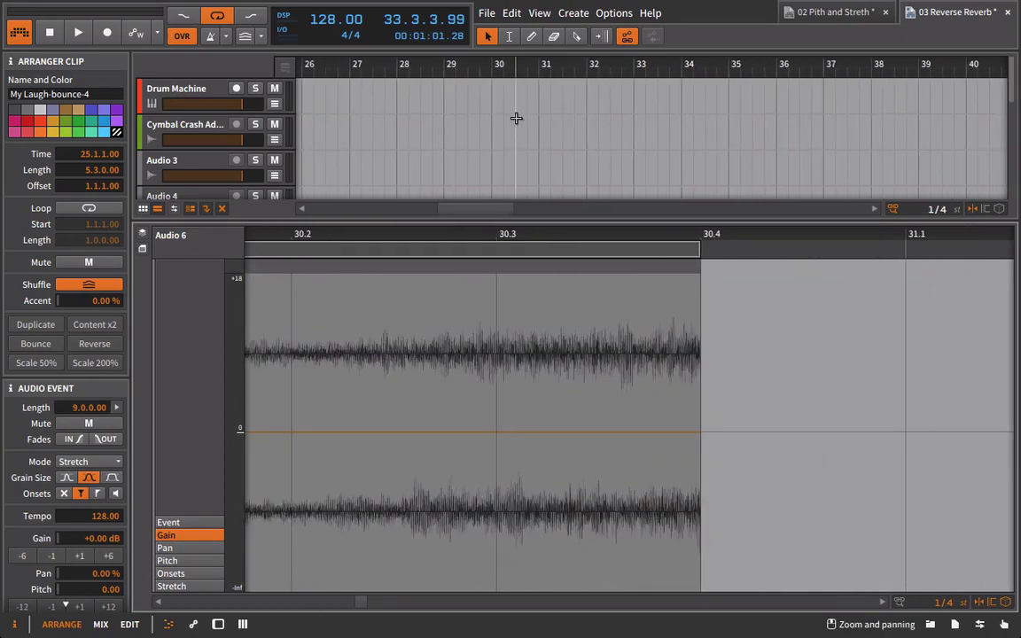
pyautogui.scroll(-4, 515, 142)
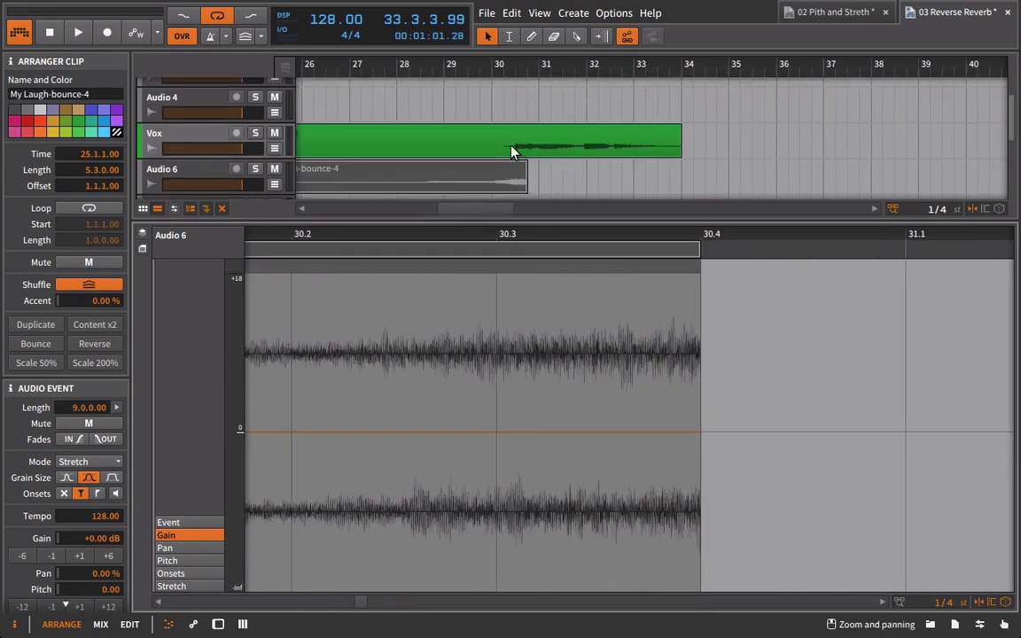
pyautogui.click(420, 234)
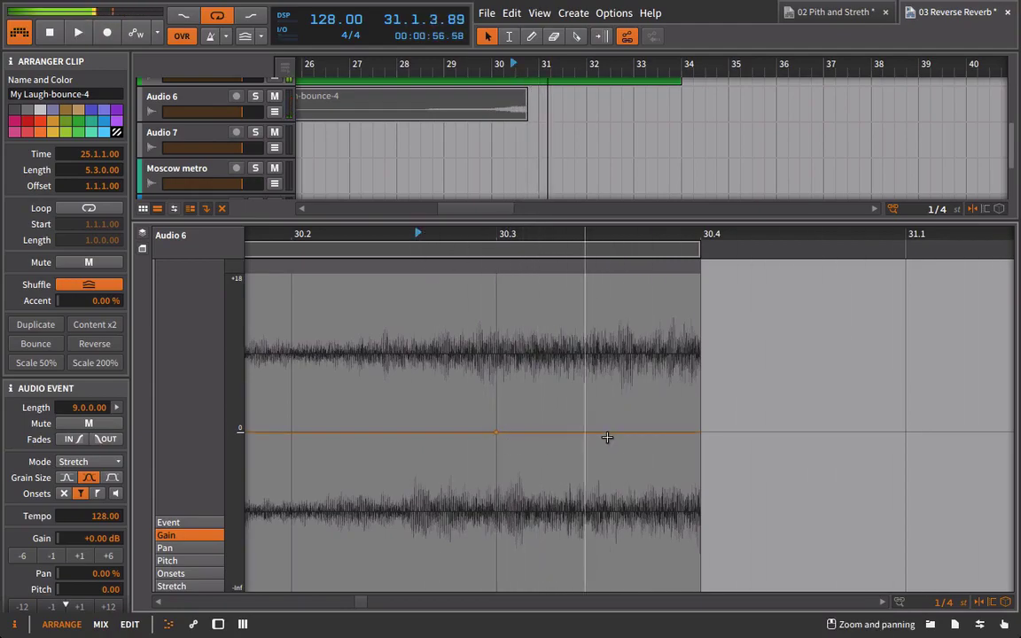
pyautogui.press('space')
pyautogui.moveTo(697, 435); pyautogui.dragTo(700, 535)
pyautogui.press('space')
pyautogui.press('space')
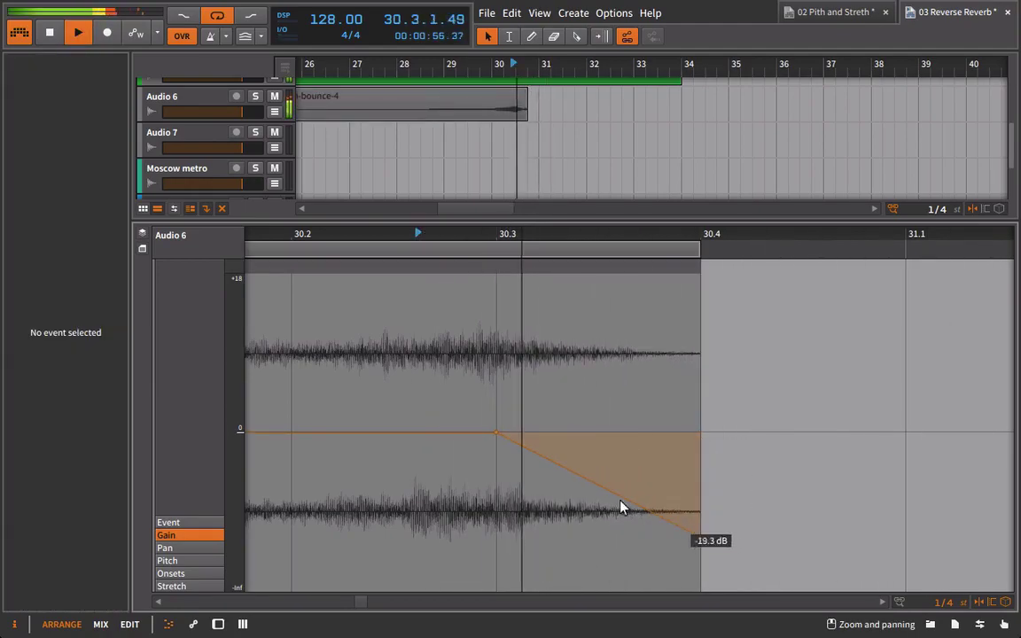
# Step: Remove the gain point at 30.3 so the fade starts at position 6.2.3.91, and curve the fade slightly
pyautogui.click(495, 433)
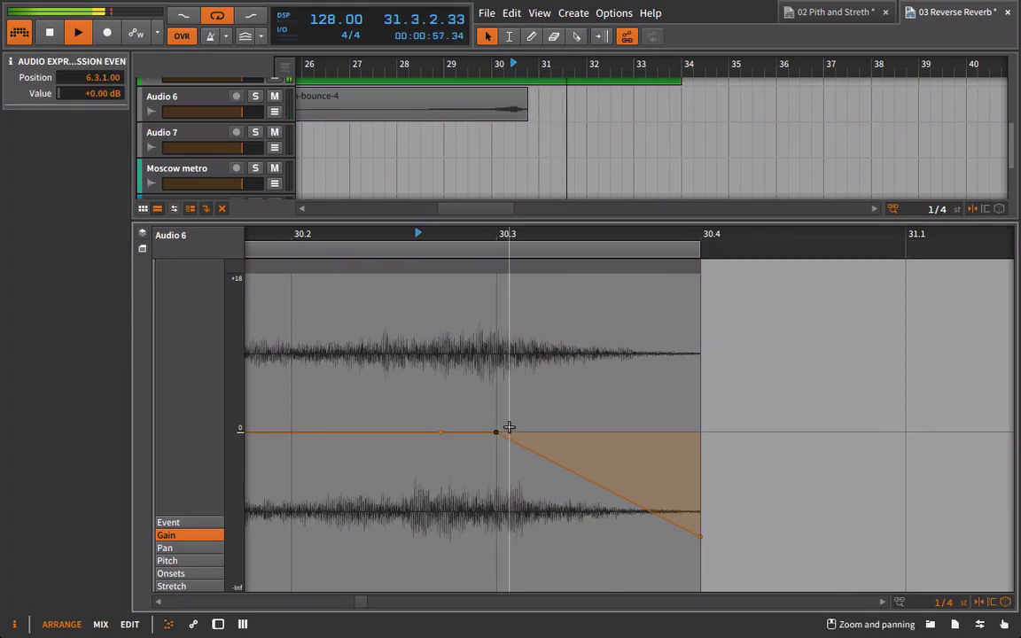
pyautogui.press('Delete')
pyautogui.click(440, 433)
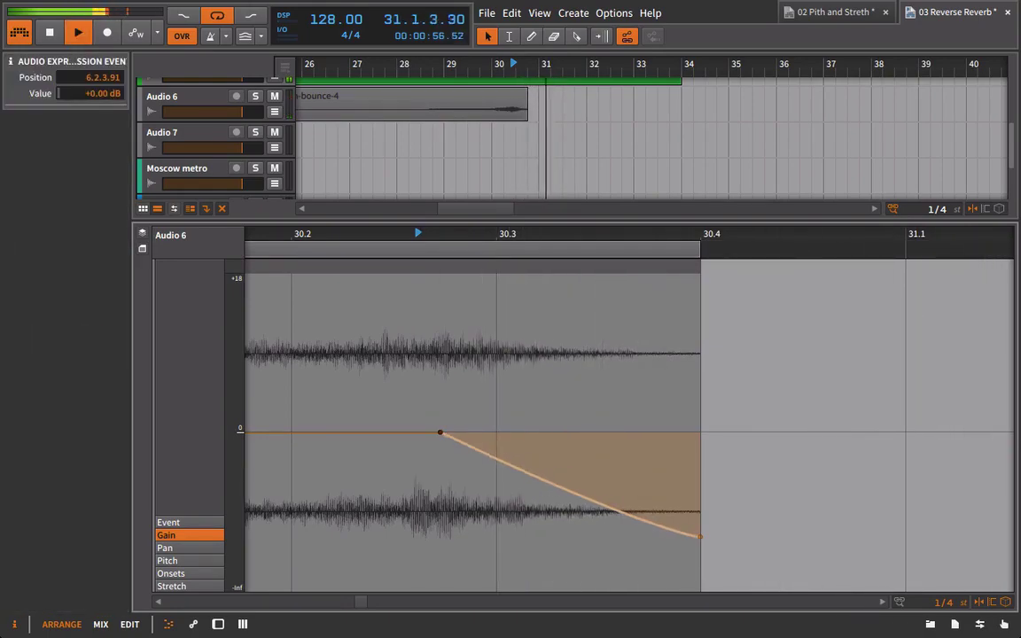
# Step: Curve the bounced laugh's gain fade more strongly so it drops faster at first, and play the transition
pyautogui.moveTo(570, 492); pyautogui.dragTo(569, 519)
pyautogui.press('space')
pyautogui.press('space')
pyautogui.press('space')
pyautogui.press('space')
pyautogui.press('space')
pyautogui.press('space')
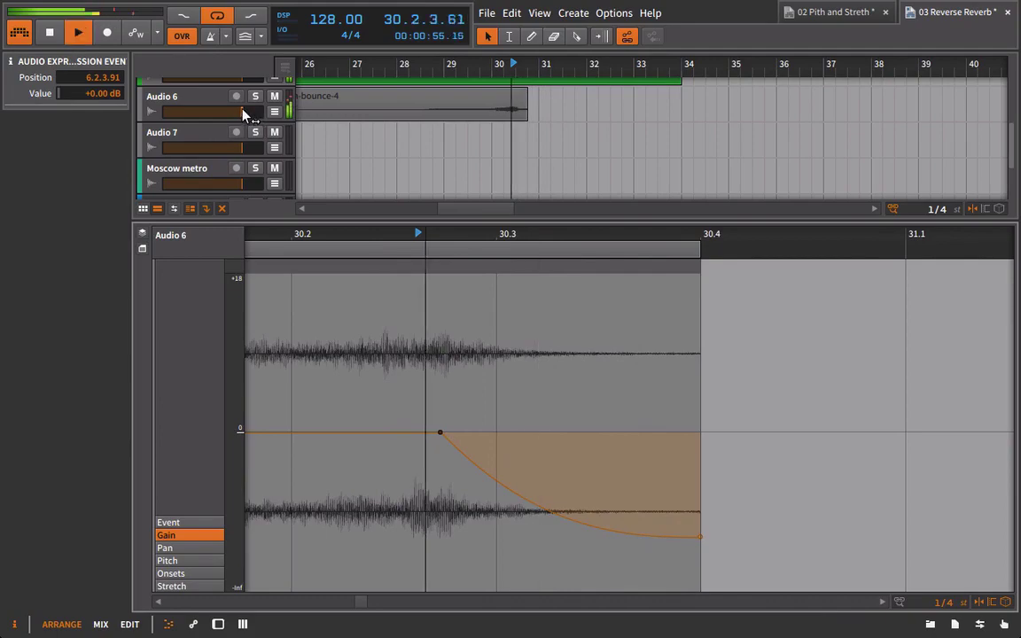
# Step: Lower the volume of the Audio 6 track and replay the transition
pyautogui.moveTo(242, 111); pyautogui.dragTo(229, 112)
pyautogui.press('space')
pyautogui.press('space')
pyautogui.press('space')
pyautogui.press('space')
pyautogui.press('space')
pyautogui.press('space')
# Step: Play the end of the bounced laugh from position 30.1
pyautogui.moveTo(294, 233); pyautogui.dragTo(515, 234)
pyautogui.press('space')
pyautogui.press('space')
pyautogui.moveTo(430, 232); pyautogui.dragTo(422, 230)
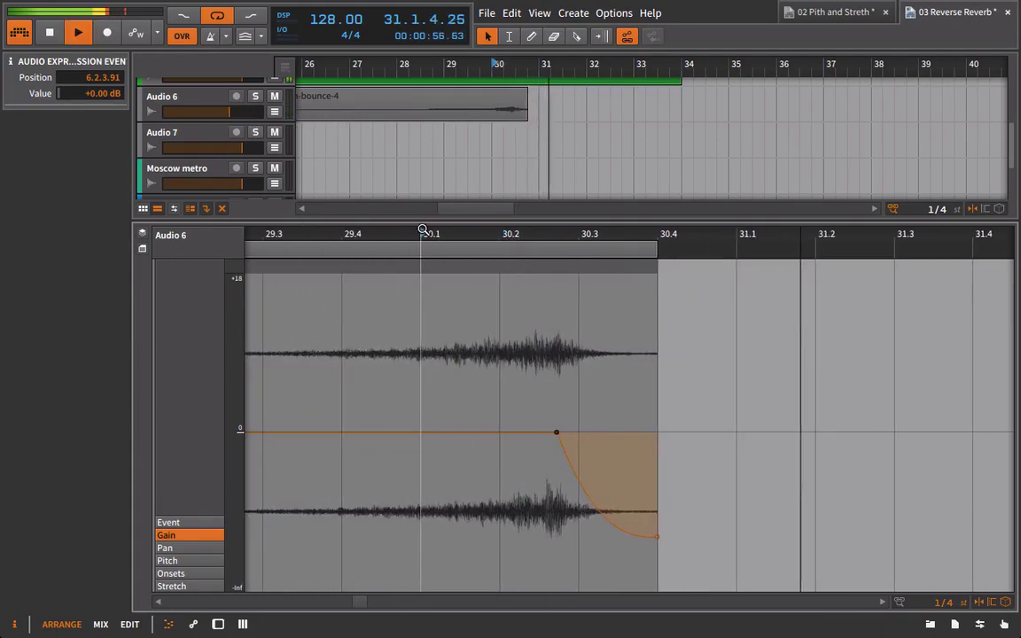
# Step: Add a pitch rise to the bounced laugh from 0 at 6.2.4.17 to about +12 at the clip's end, curved upward
pyautogui.click(181, 561)
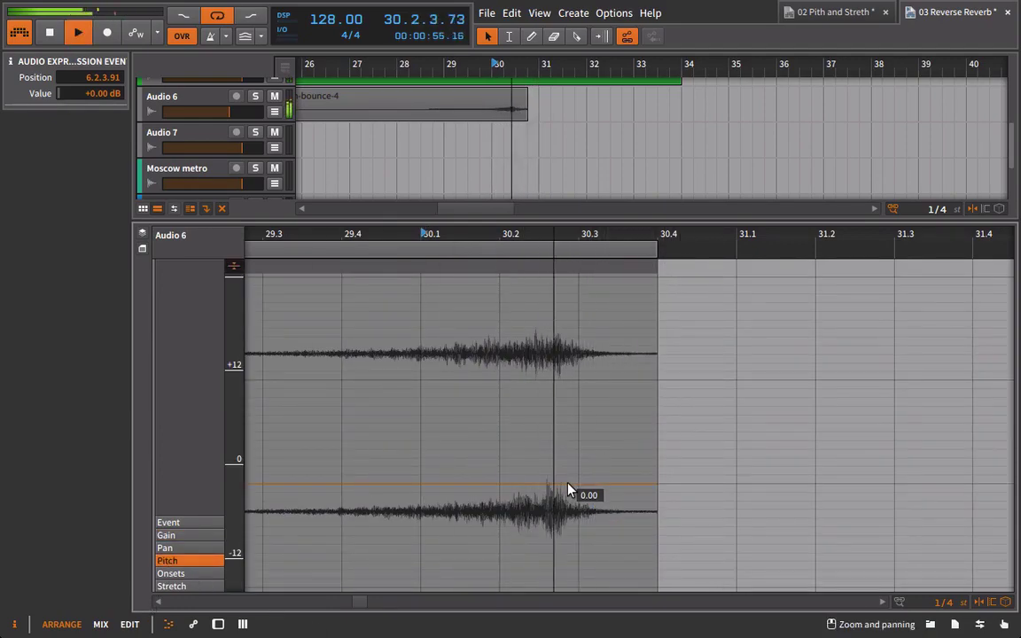
pyautogui.moveTo(583, 487); pyautogui.dragTo(656, 378)
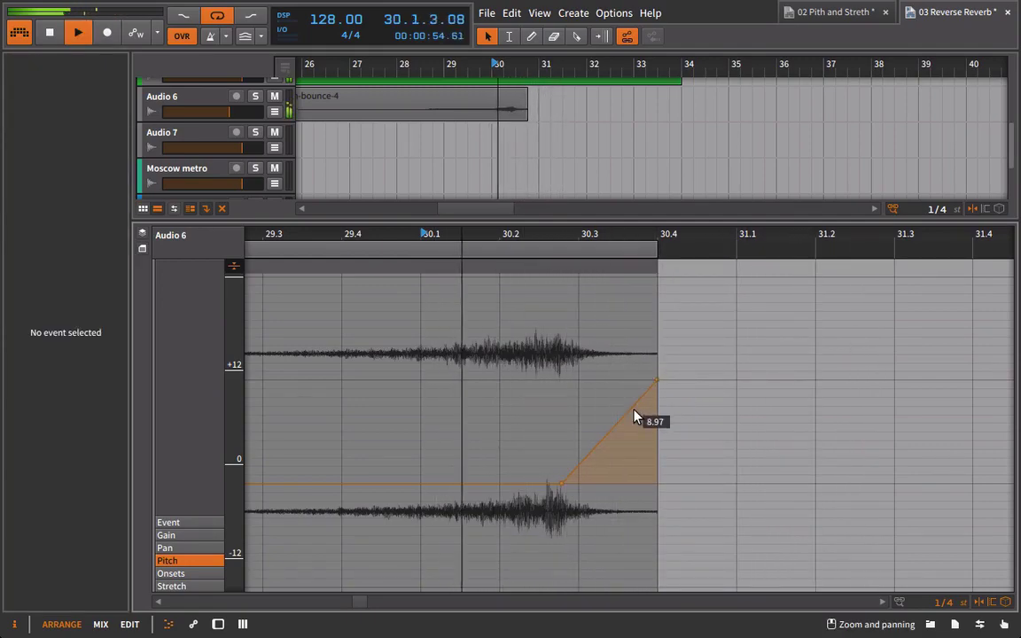
pyautogui.moveTo(625, 418); pyautogui.dragTo(670, 469)
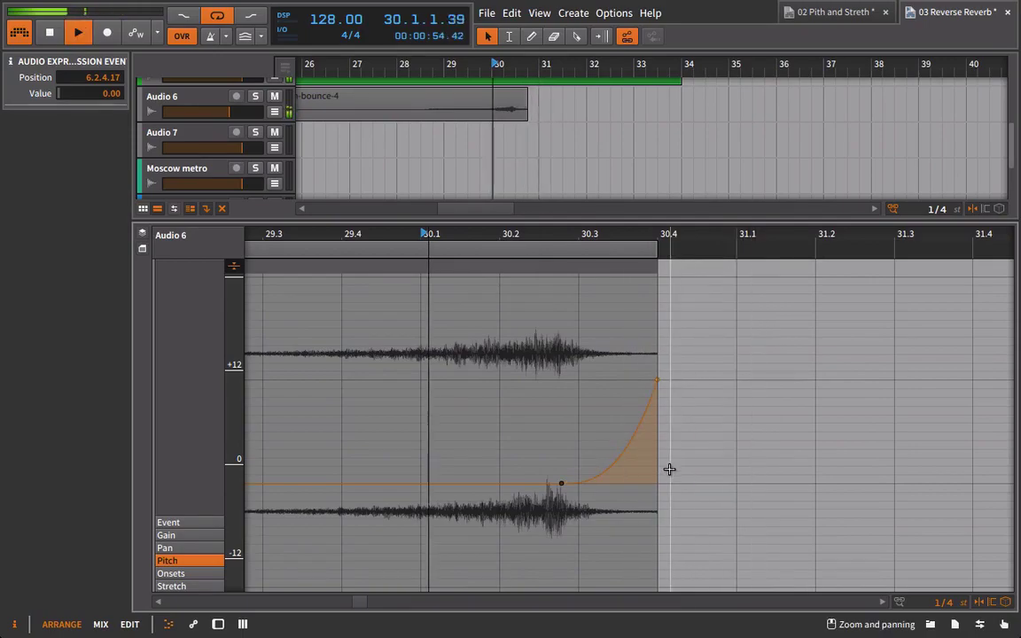
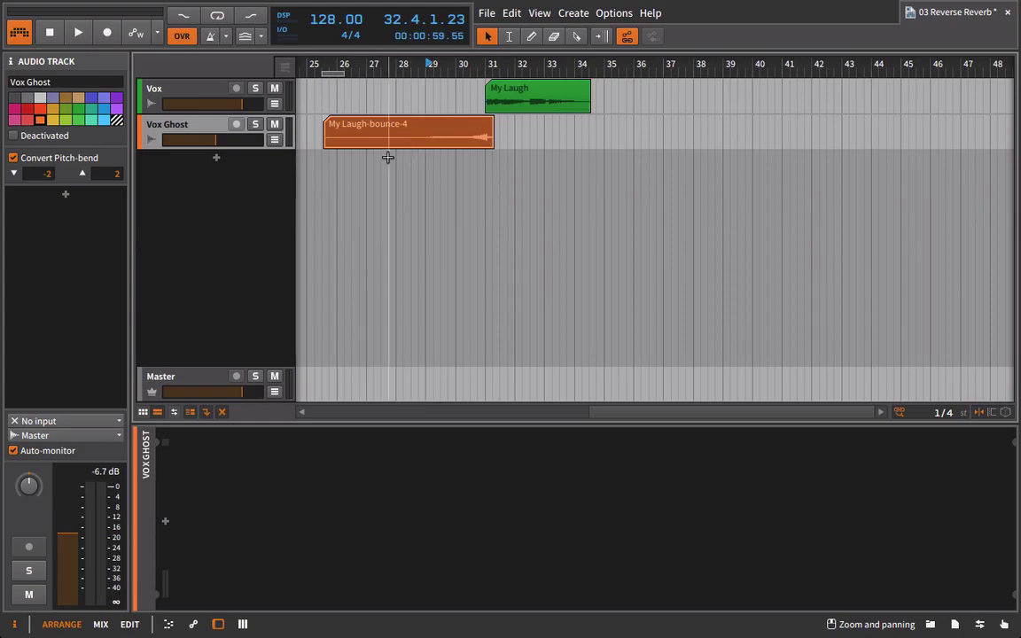
# Step: Delete the Vox track that holds the original laugh
pyautogui.click(217, 95)
pyautogui.press('Delete')
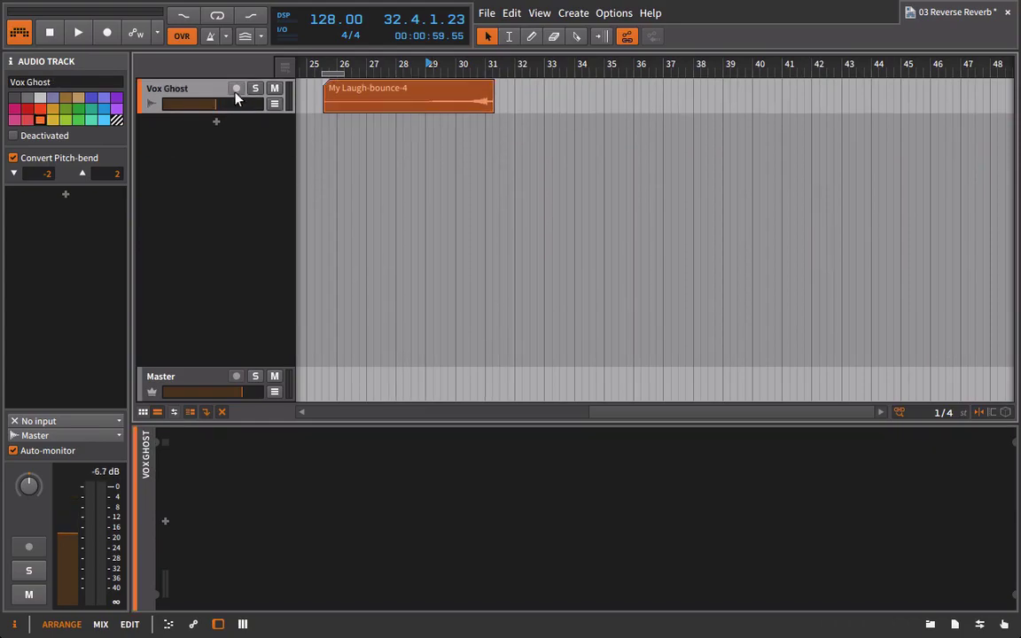
# Step: Trim the end of the Vox Ghost clip to a length of 5.1.3.00 and move its start to 24.3.2.00
pyautogui.doubleClick(399, 91)
pyautogui.moveTo(971, 312); pyautogui.dragTo(617, 325)
pyautogui.moveTo(555, 327)
pyautogui.mouseDown()
pyautogui.moveTo(683, 326)
pyautogui.moveTo(568, 325)
pyautogui.mouseUp()
pyautogui.moveTo(461, 99); pyautogui.dragTo(627, 96)
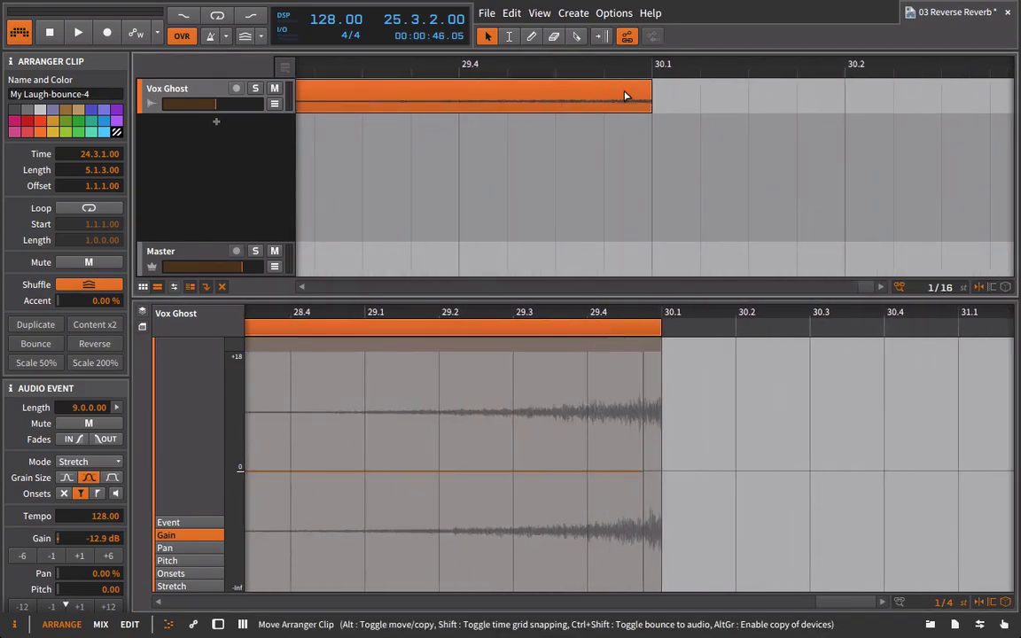
# Step: Play the trimmed clip from bar 28 and raise the Vox Ghost track's volume
pyautogui.scroll(-10, 561, 62)
pyautogui.click(630, 63)
pyautogui.press('space')
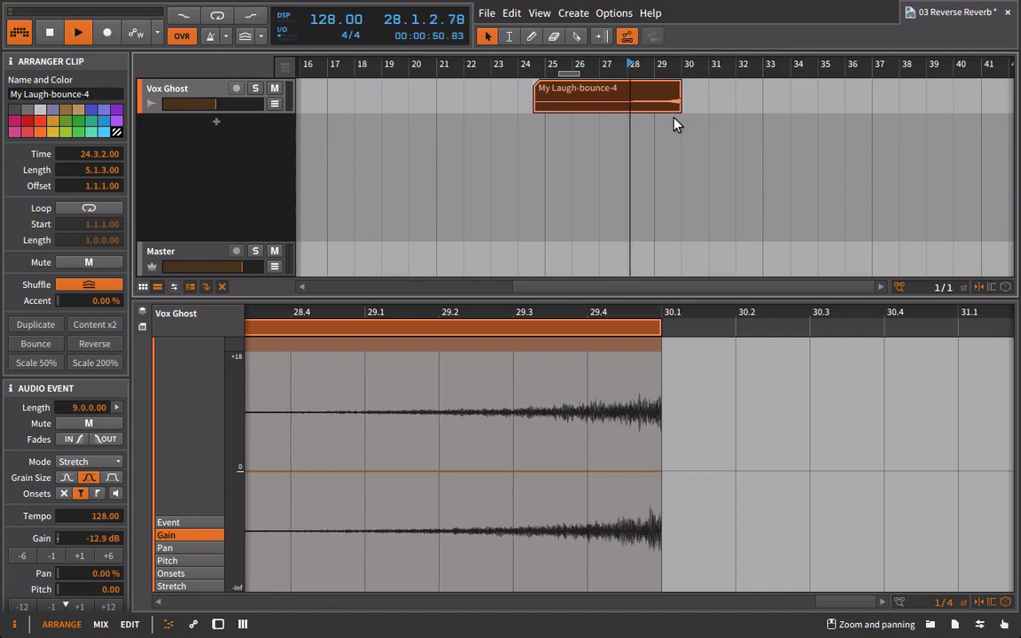
pyautogui.moveTo(217, 106); pyautogui.dragTo(244, 107)
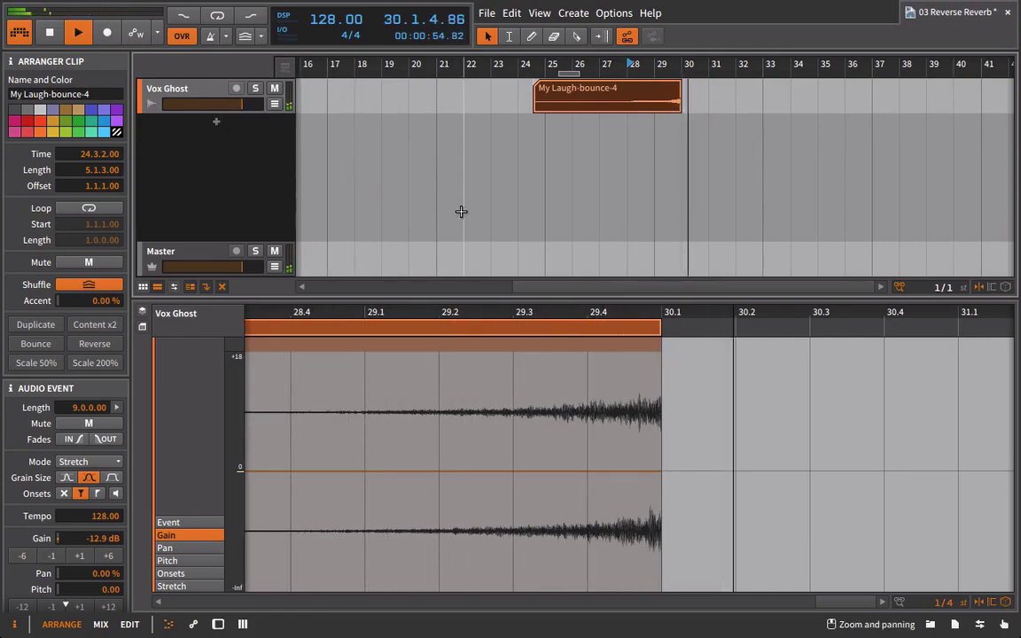
# Step: Add a Bitwig Chain device to the Vox Ghost track
pyautogui.click(174, 101)
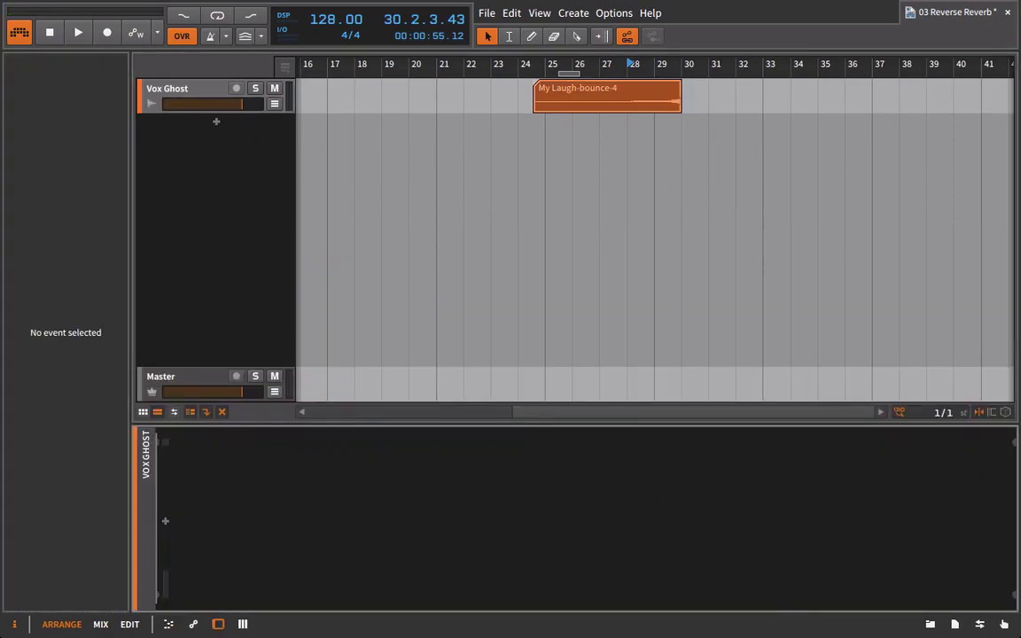
pyautogui.click(930, 624)
pyautogui.scroll(3, 558, 437)
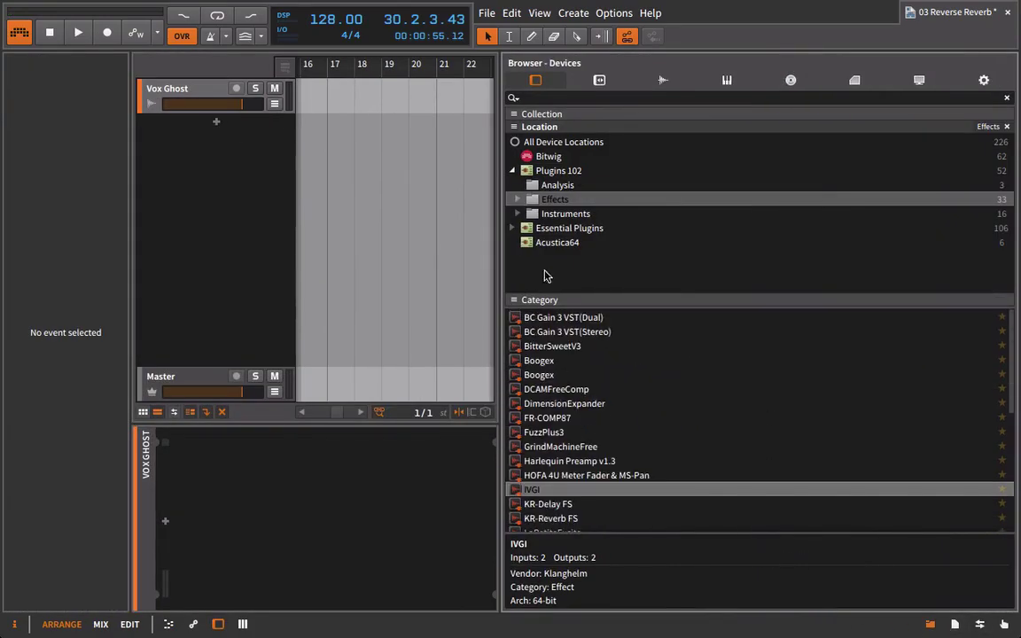
pyautogui.click(542, 158)
pyautogui.scroll(2, 585, 479)
pyautogui.moveTo(539, 390); pyautogui.dragTo(189, 97)
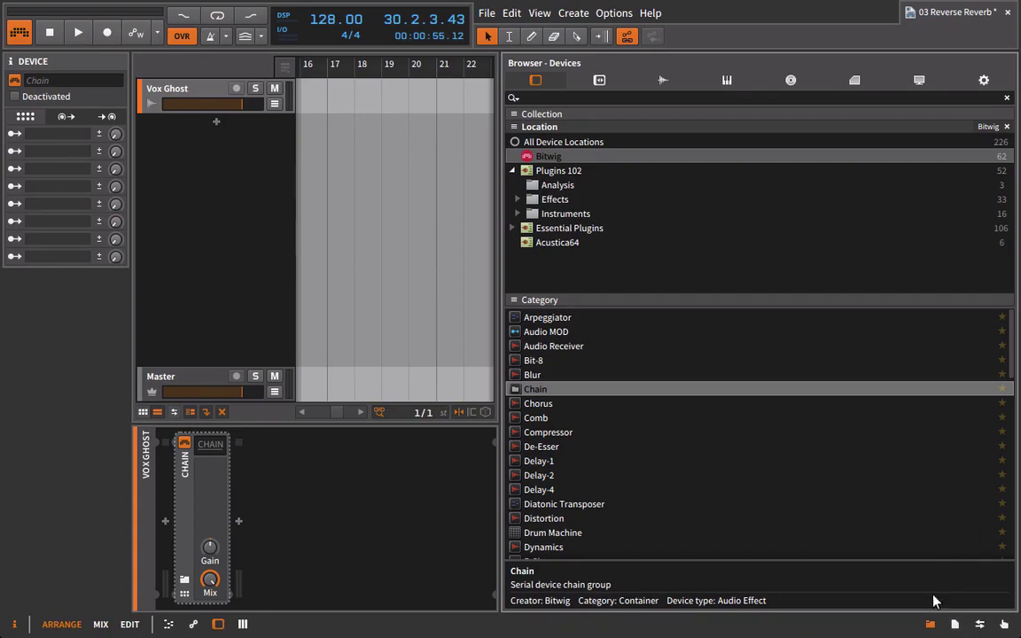
# Step: Insert a Ladder filter and a Freq Shifter into the Chain device on Vox Ghost
pyautogui.scroll(-7, 657, 453)
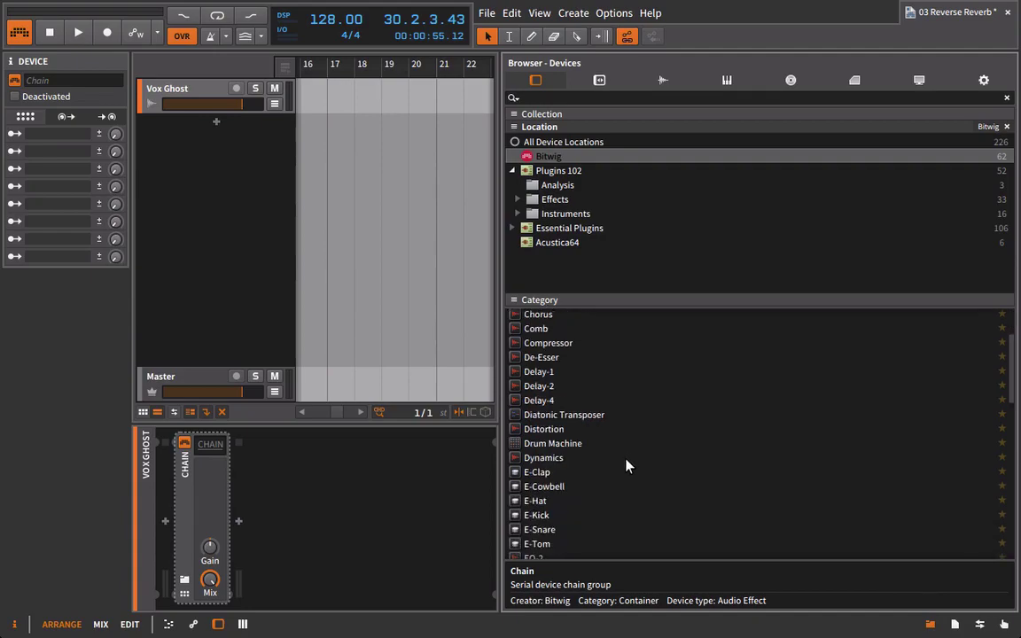
pyautogui.scroll(-3, 524, 541)
pyautogui.moveTo(532, 457); pyautogui.dragTo(222, 454)
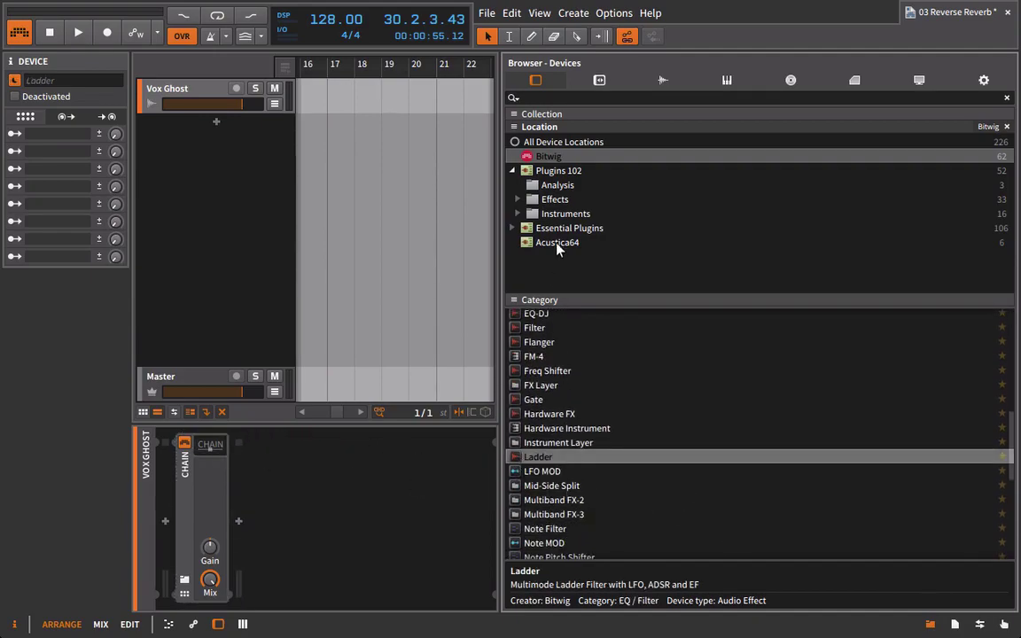
pyautogui.moveTo(543, 371); pyautogui.dragTo(266, 426)
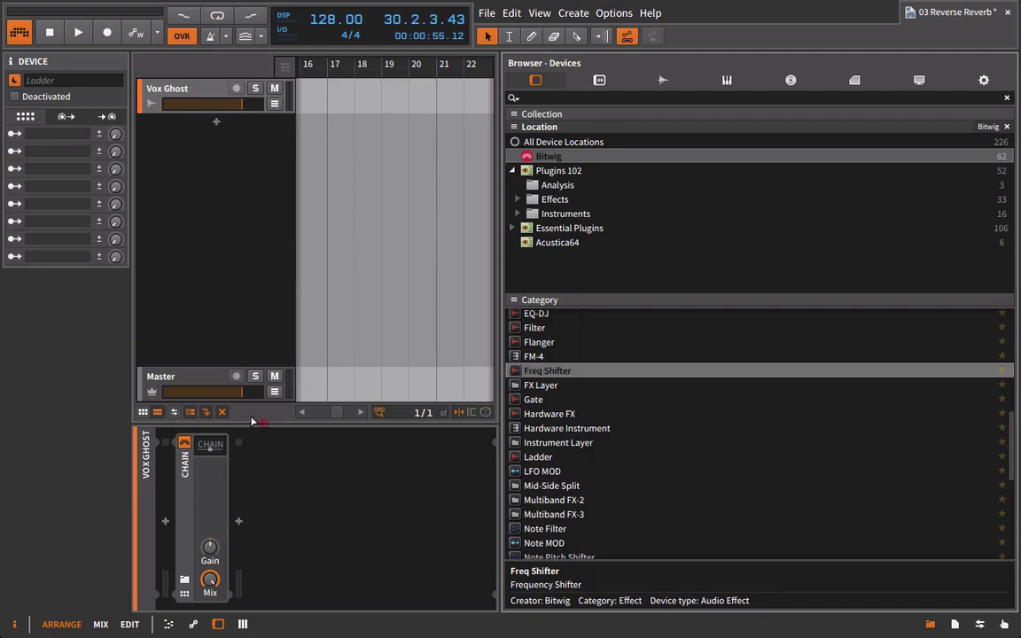
pyautogui.moveTo(205, 448); pyautogui.dragTo(206, 448)
# Step: Insert Rotary and the TAL-Chorus-LX-64 plugin into the Chain, and close the browser and plugin window
pyautogui.scroll(-10, 686, 499)
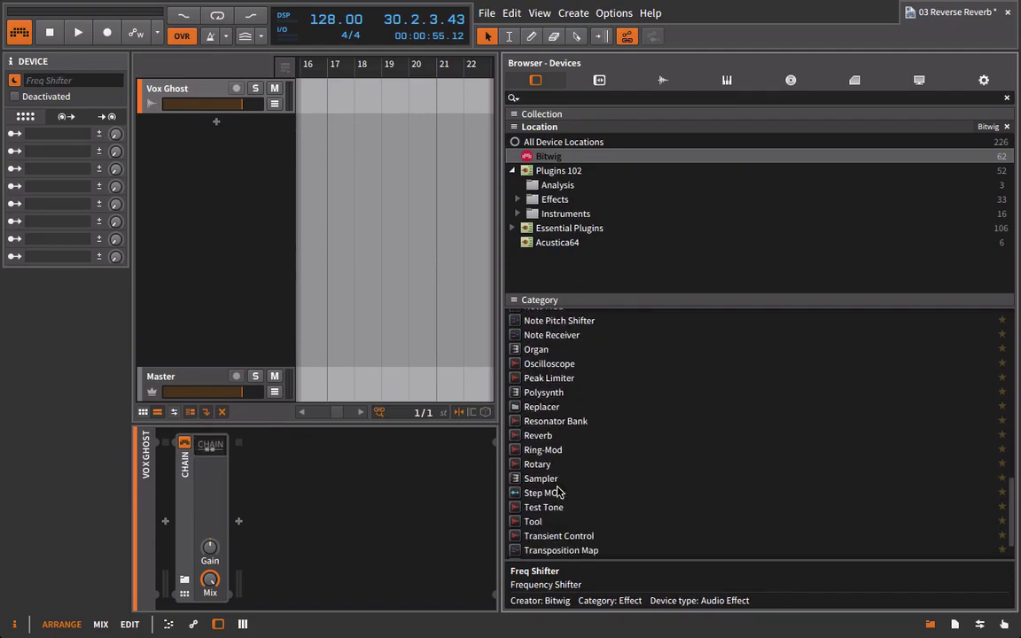
pyautogui.click(564, 467)
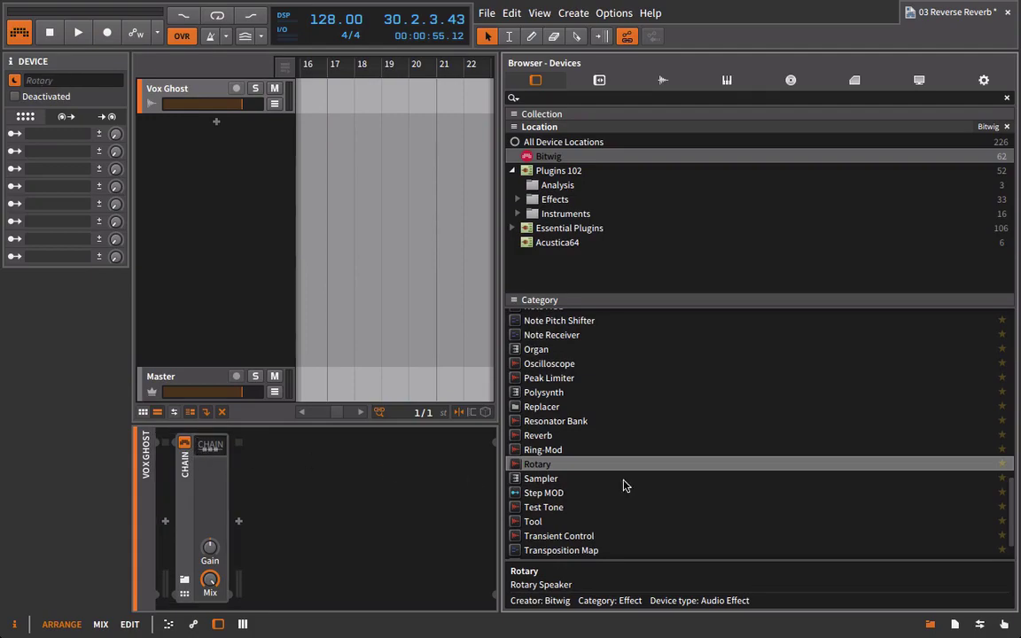
pyautogui.click(557, 200)
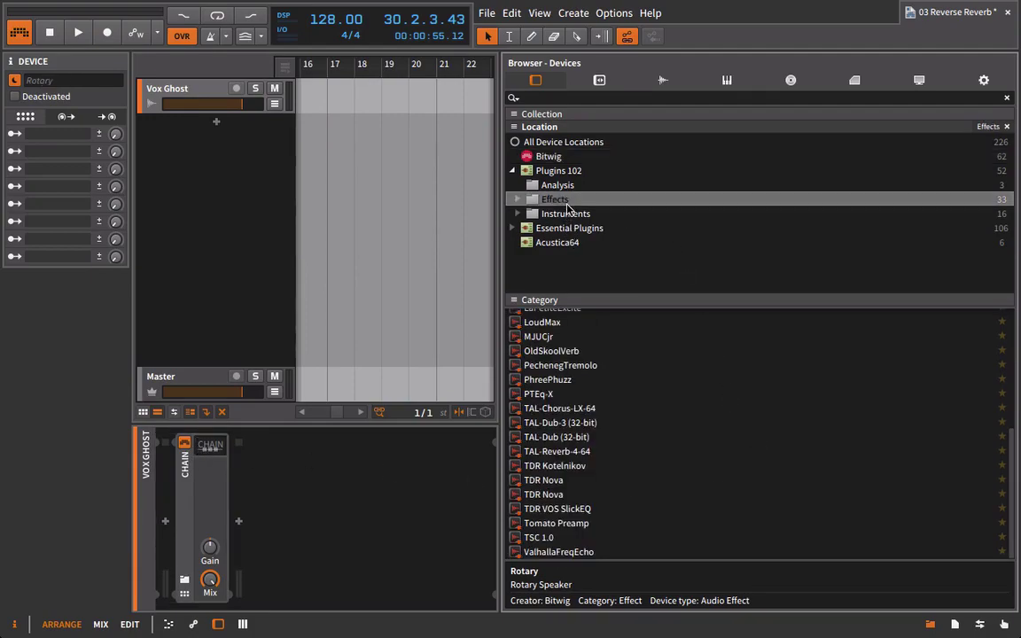
pyautogui.moveTo(572, 414); pyautogui.dragTo(209, 448)
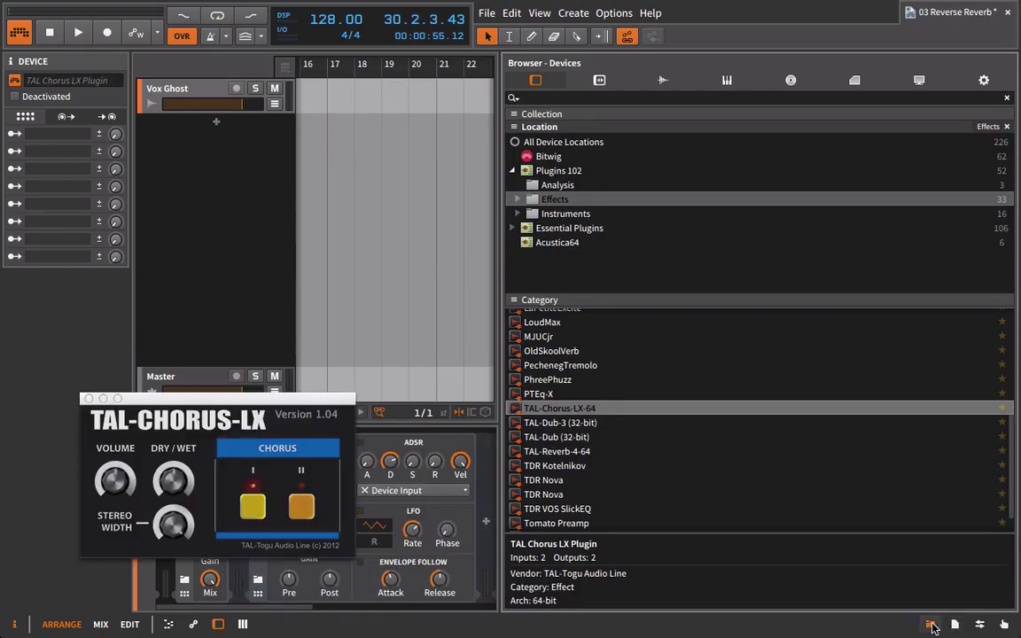
pyautogui.click(930, 625)
pyautogui.click(89, 398)
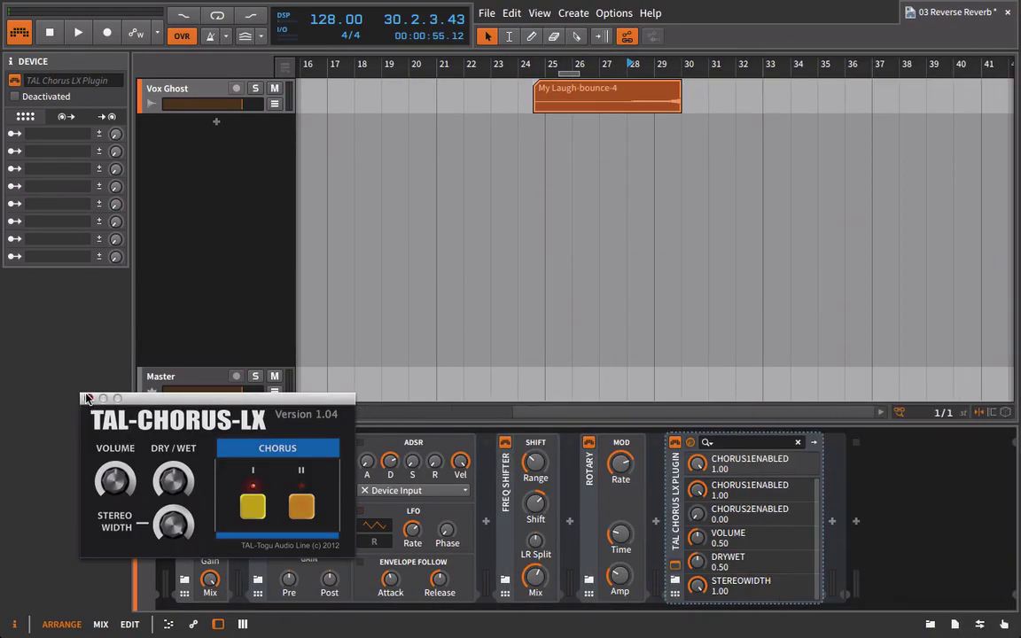
# Step: Create an effect track and load Bitwig's Delay-4 onto it
pyautogui.rightClick(211, 345)
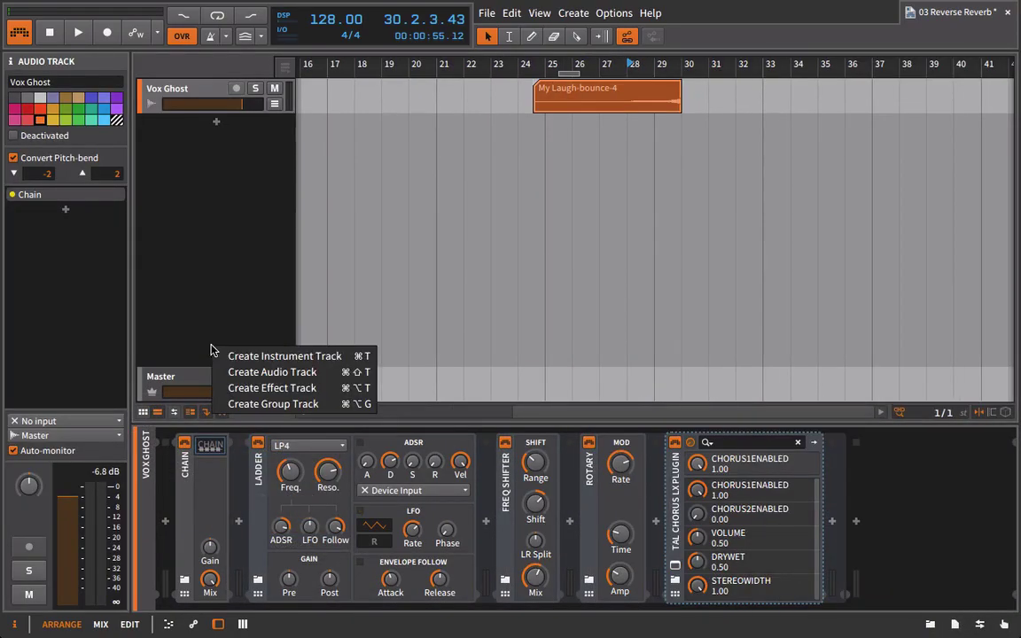
pyautogui.click(269, 388)
pyautogui.click(929, 625)
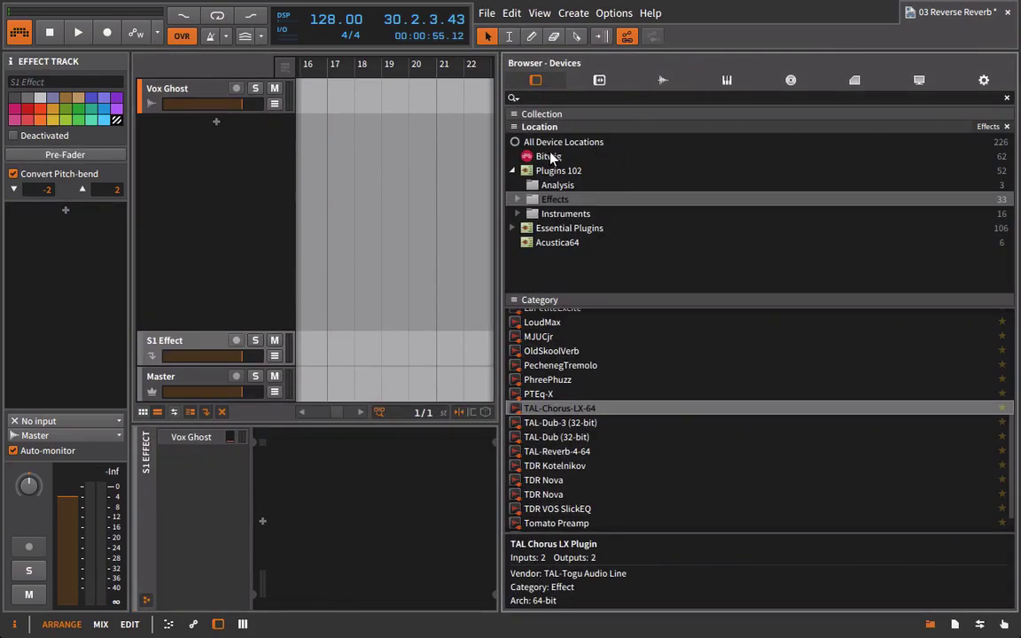
pyautogui.click(548, 156)
pyautogui.scroll(5, 667, 416)
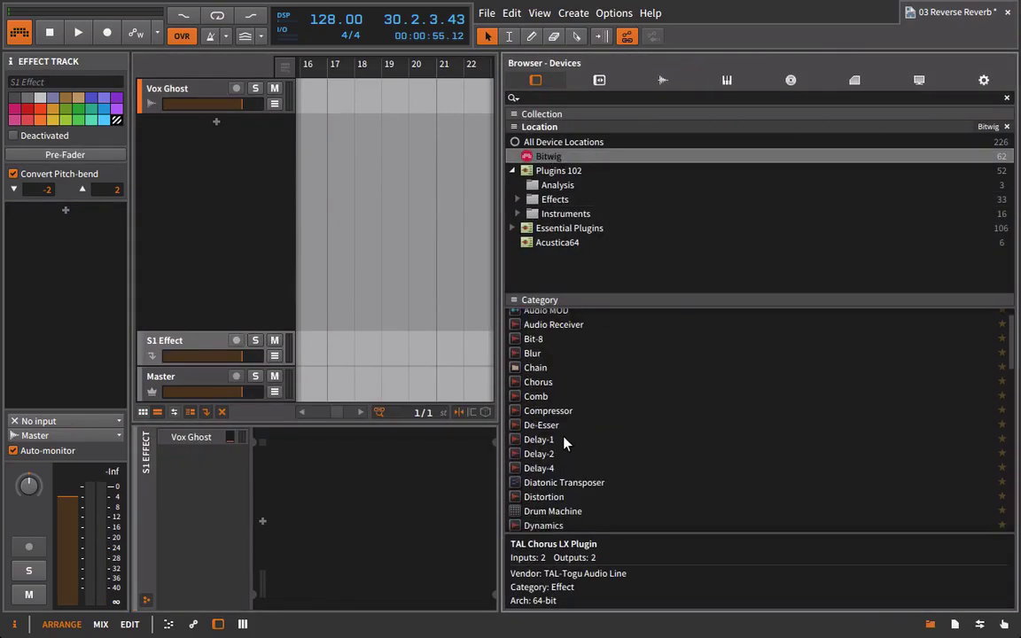
pyautogui.moveTo(539, 467); pyautogui.dragTo(191, 354)
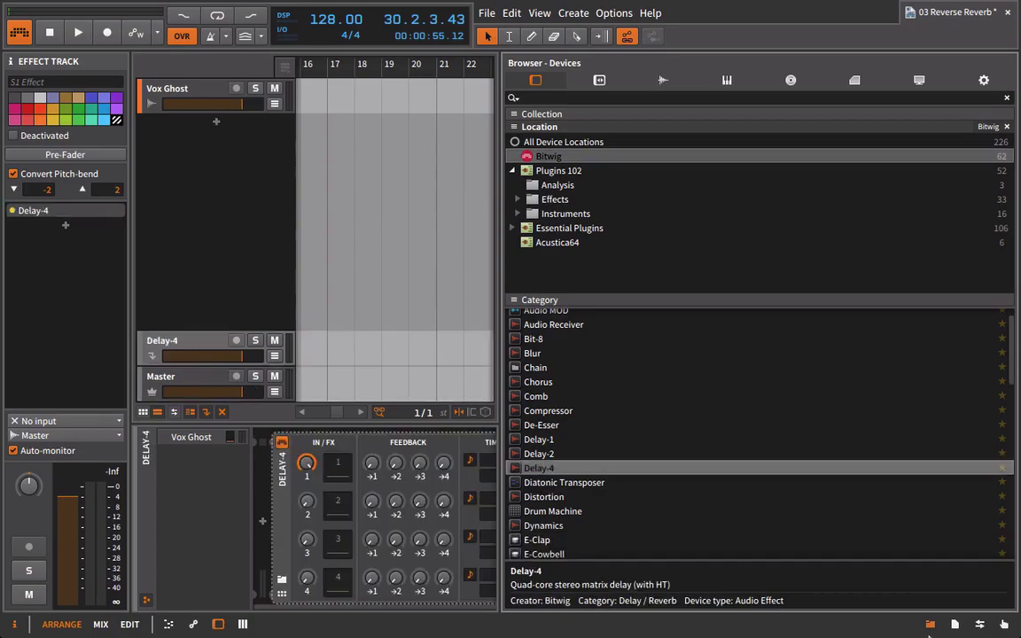
pyautogui.click(932, 628)
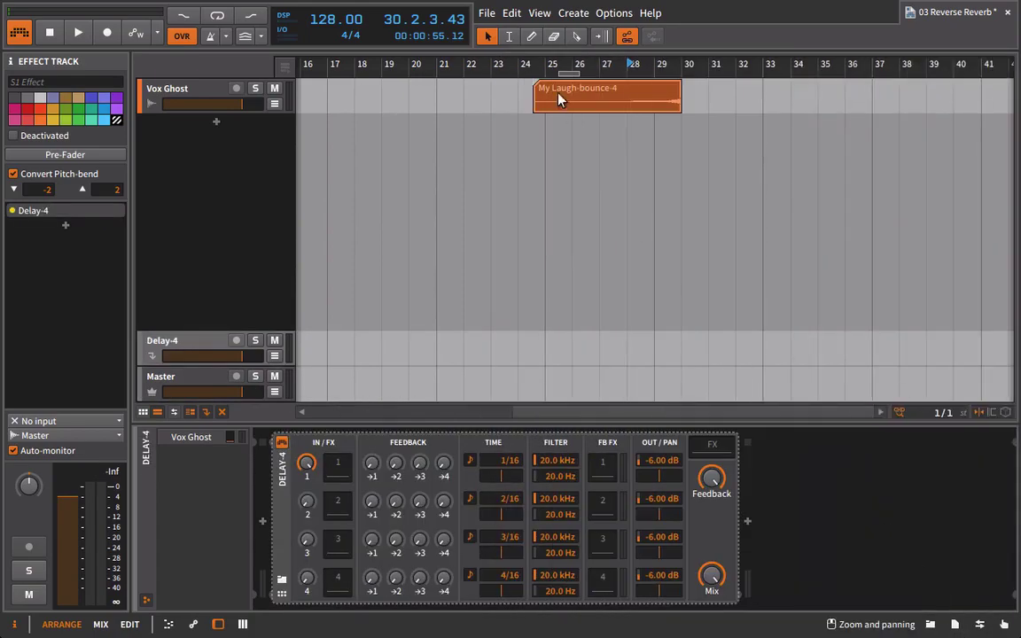
# Step: Expand the Chain's macro controls on Vox Ghost and move the Ladder filter to the end of the chain
pyautogui.click(211, 98)
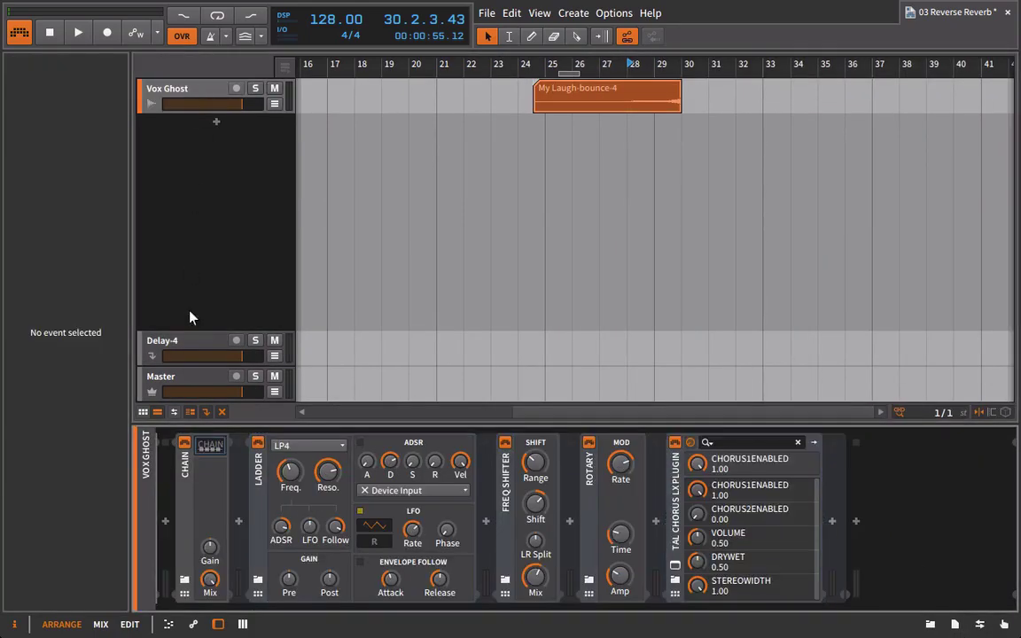
pyautogui.click(184, 596)
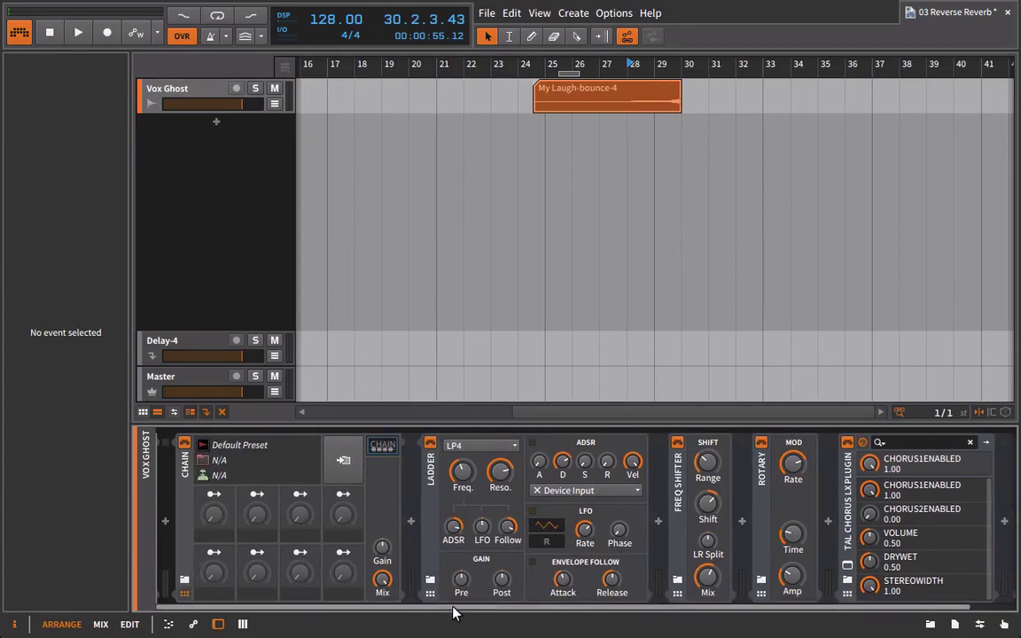
pyautogui.moveTo(452, 608); pyautogui.dragTo(568, 606)
pyautogui.moveTo(381, 486); pyautogui.dragTo(906, 479)
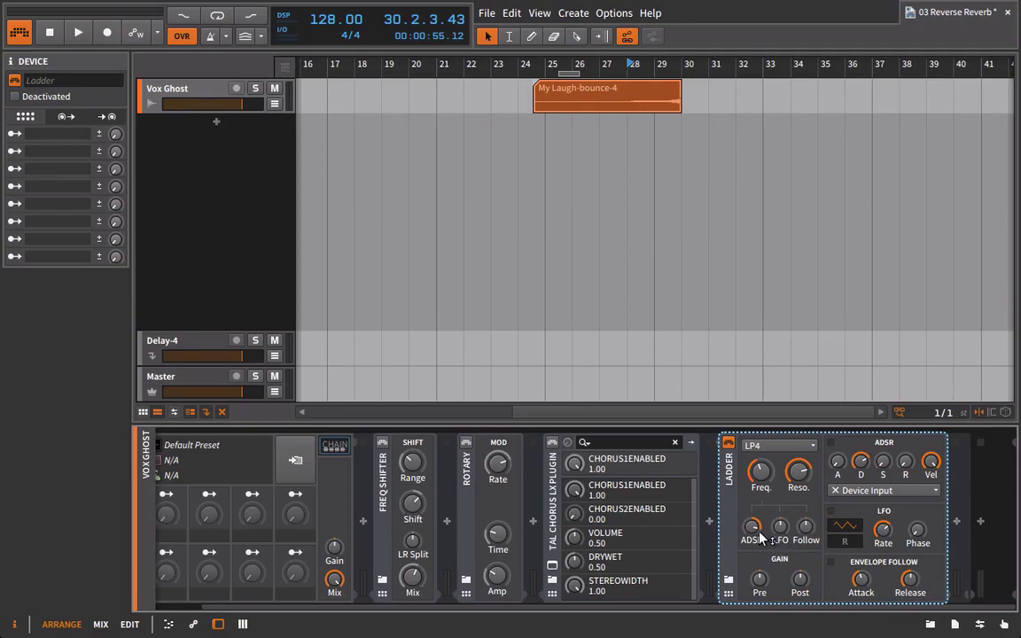
pyautogui.moveTo(768, 606); pyautogui.dragTo(714, 615)
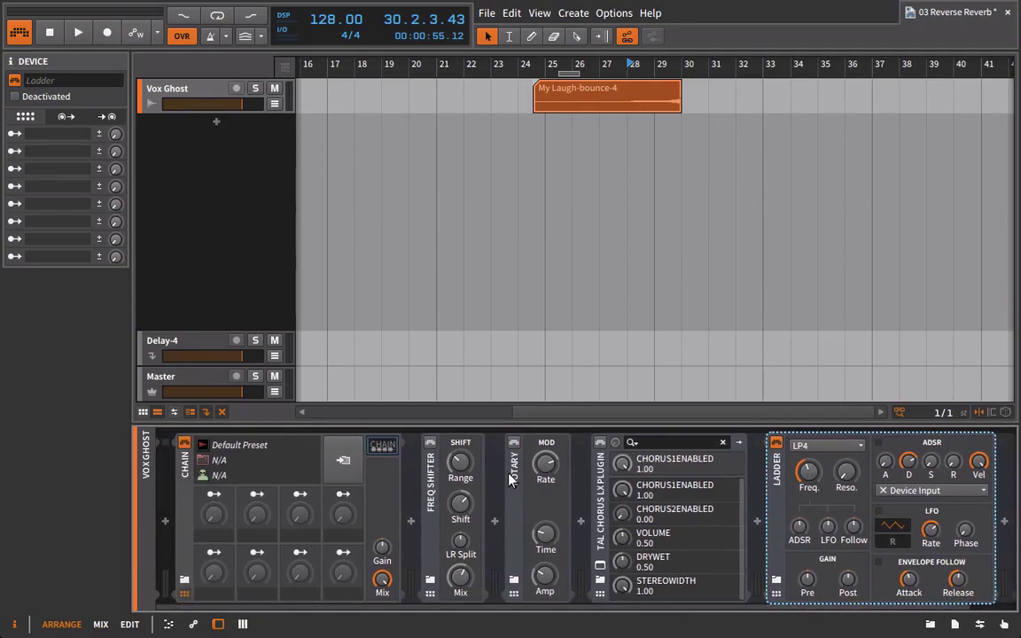
# Step: Map the Chain's first macro to the Ladder filter's frequency with a modulation amount of +79.46
pyautogui.click(219, 498)
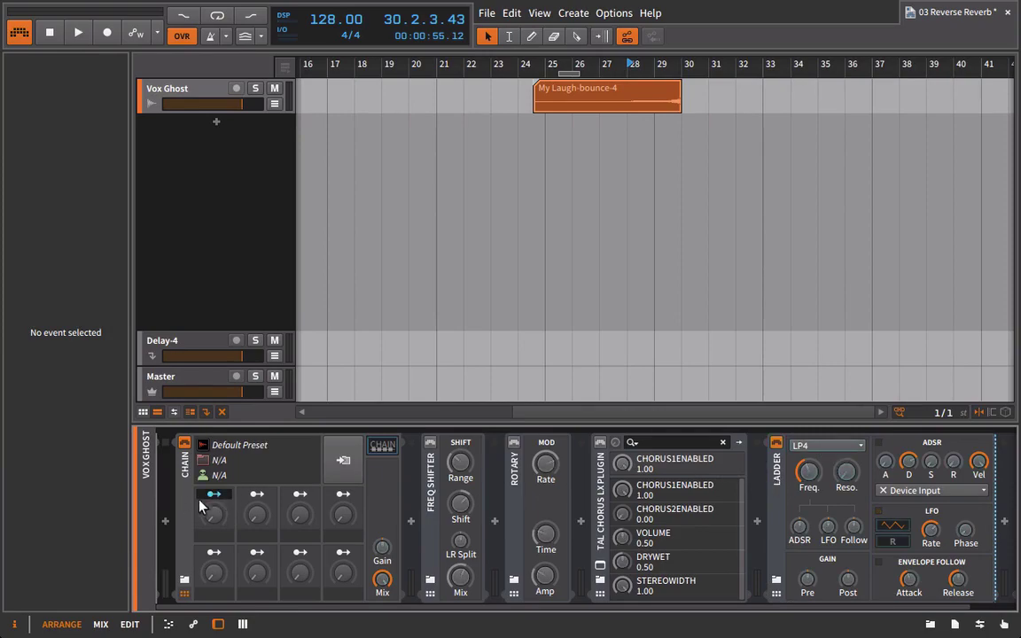
pyautogui.moveTo(805, 466); pyautogui.dragTo(805, 458)
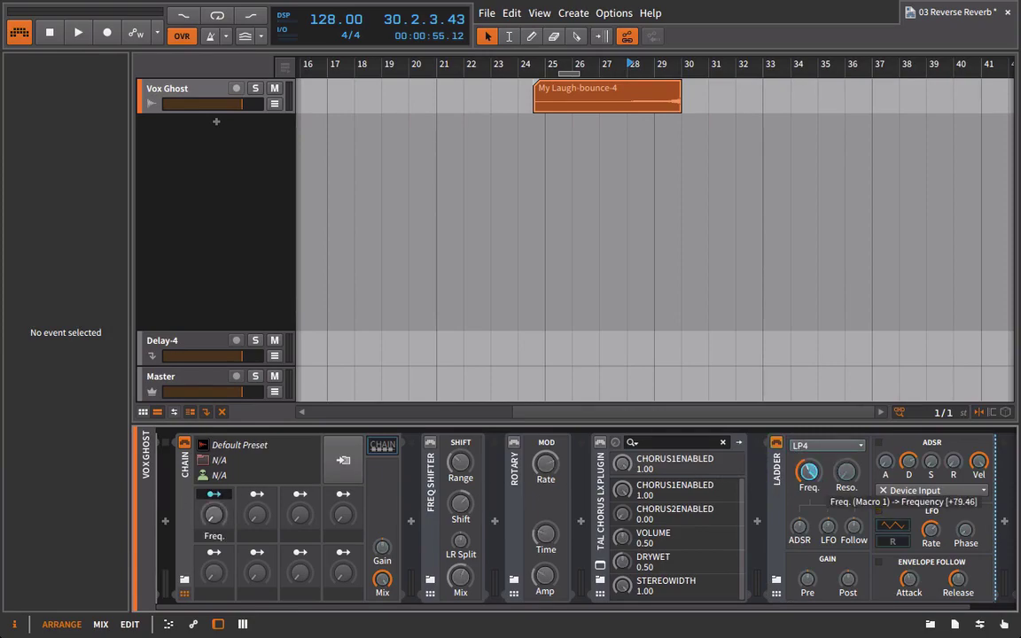
pyautogui.click(216, 494)
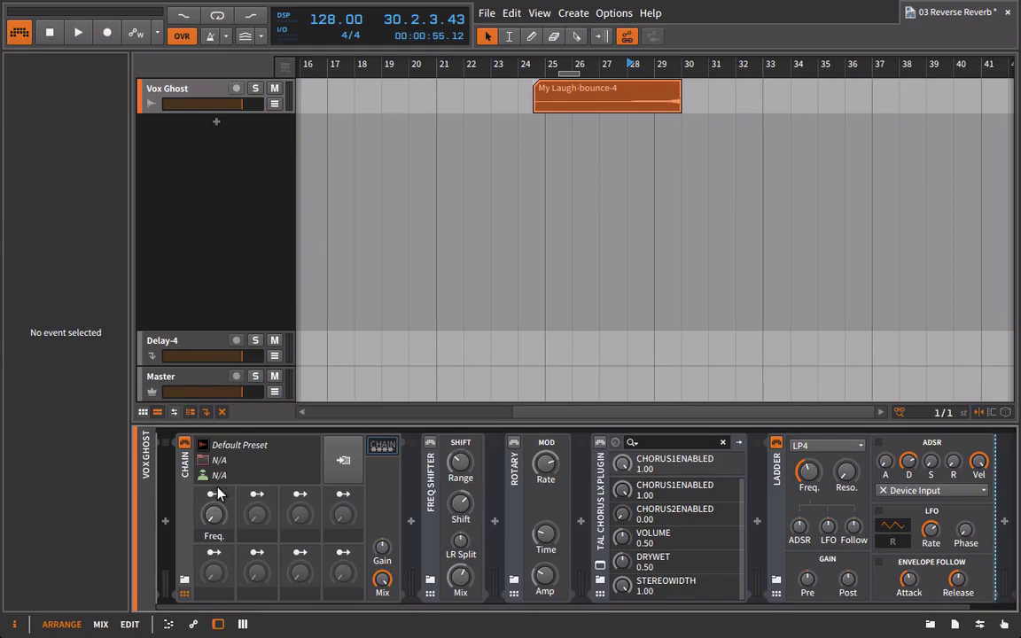
# Step: Play from bar 28 while sweeping the Chain's Freq. macro up to its maximum
pyautogui.press('space')
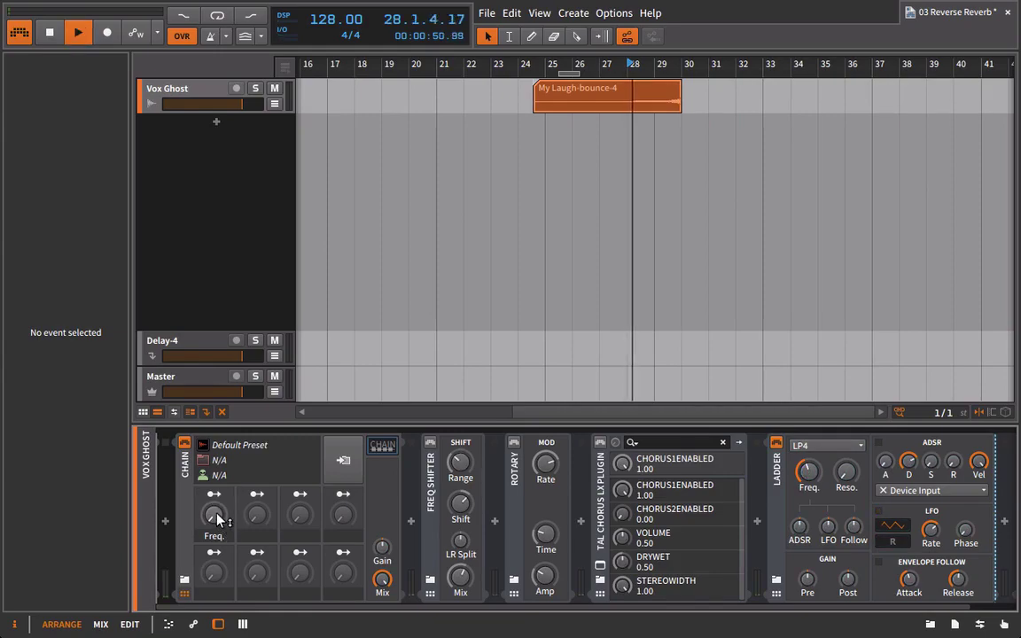
pyautogui.moveTo(217, 519)
pyautogui.mouseDown()
pyautogui.moveTo(217, 342)
pyautogui.moveTo(213, 634)
pyautogui.moveTo(213, 500)
pyautogui.mouseUp()
pyautogui.press('space')
pyautogui.press('space')
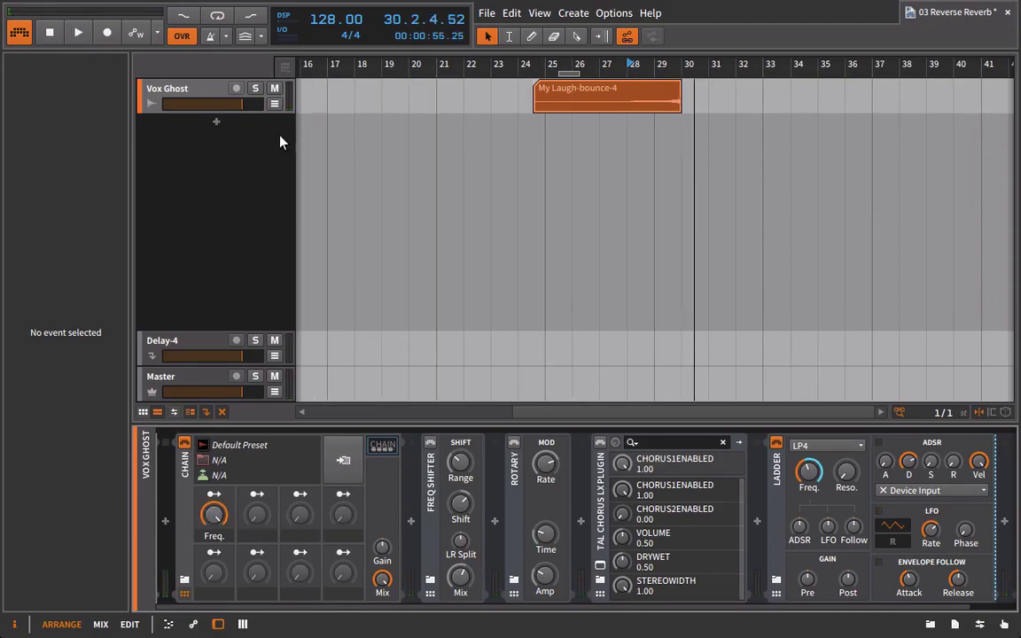
# Step: Draw an automation curve for the Freq. macro on Vox Ghost falling from bar 28 to 38.5% at bar 30 and play it
pyautogui.click(275, 105)
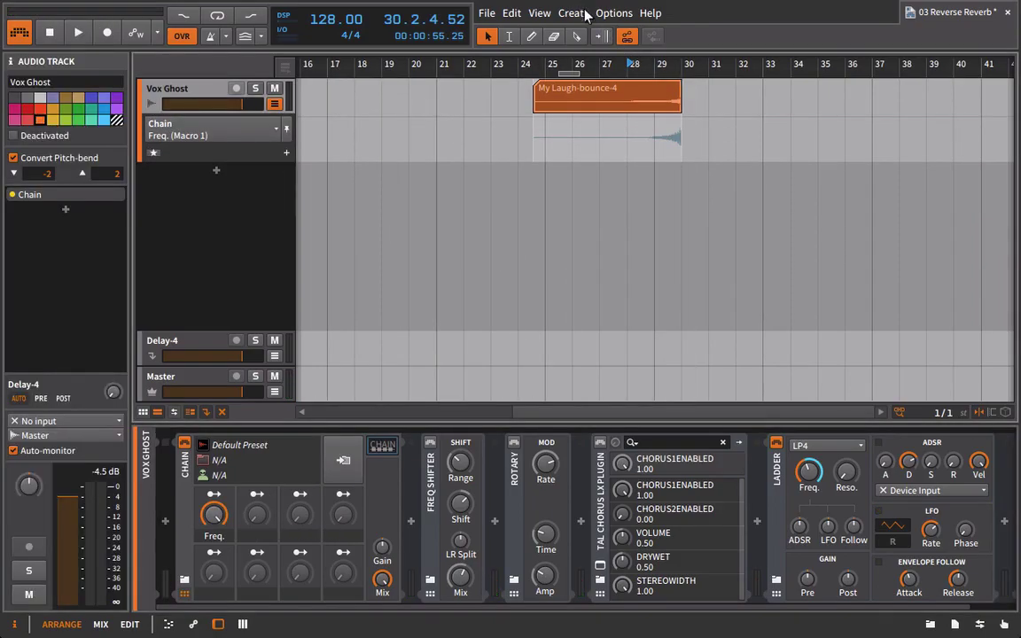
pyautogui.moveTo(640, 65); pyautogui.dragTo(478, 151)
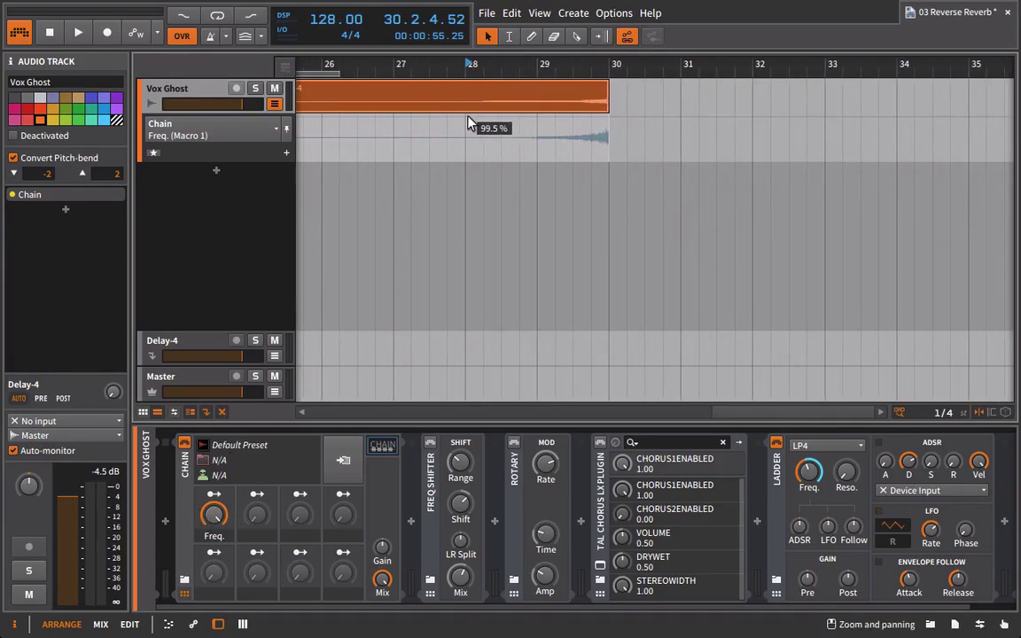
pyautogui.click(465, 117)
pyautogui.moveTo(536, 118); pyautogui.dragTo(608, 142)
pyautogui.press('space')
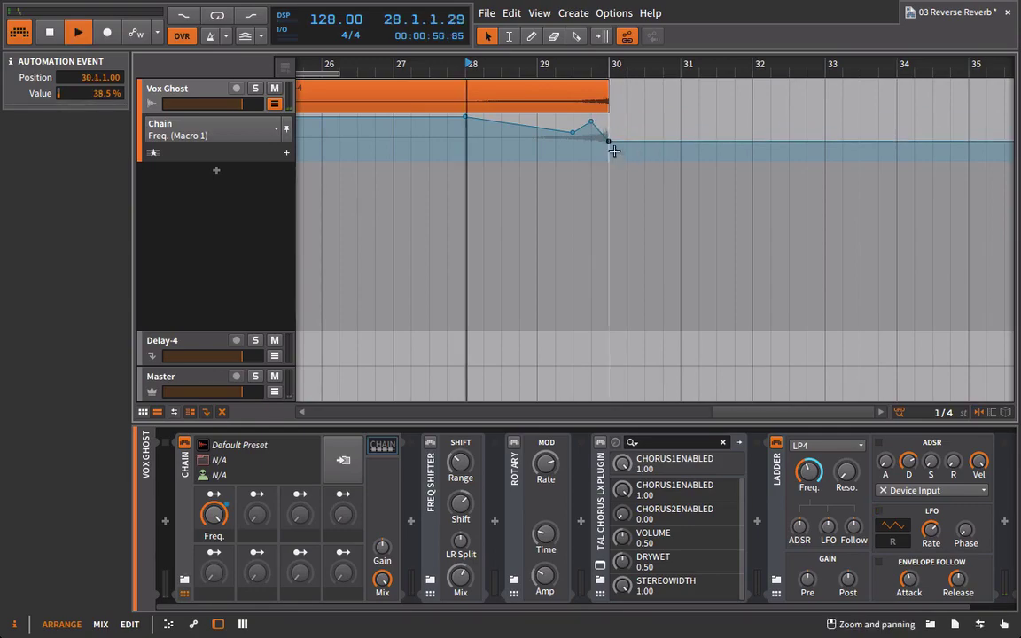
# Step: Adjust the Ladder filter's resonance while the clip plays
pyautogui.click(844, 486)
pyautogui.click(850, 477)
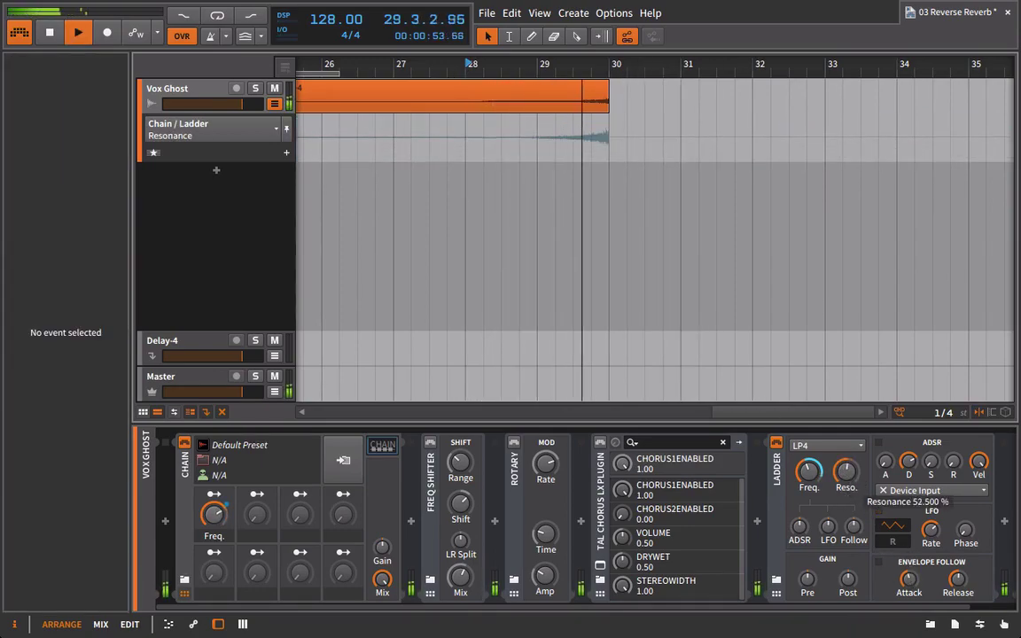
pyautogui.doubleClick(849, 476)
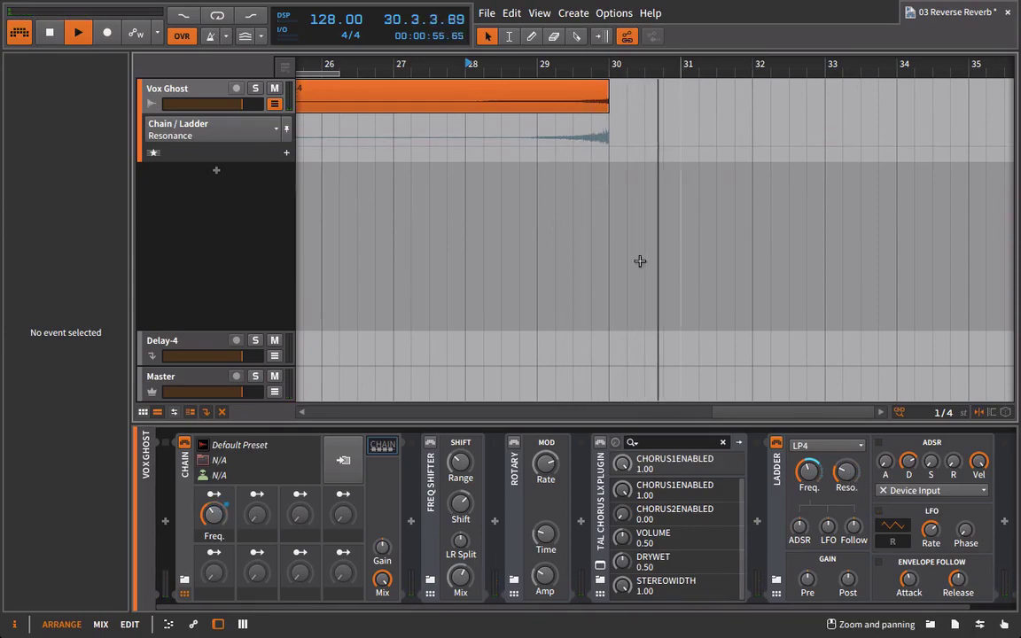
# Step: Automate the Ladder's resonance from 27% at bar 29 along a curve to 70% at bar 30 and play it
pyautogui.click(536, 145)
pyautogui.moveTo(592, 145); pyautogui.dragTo(608, 130)
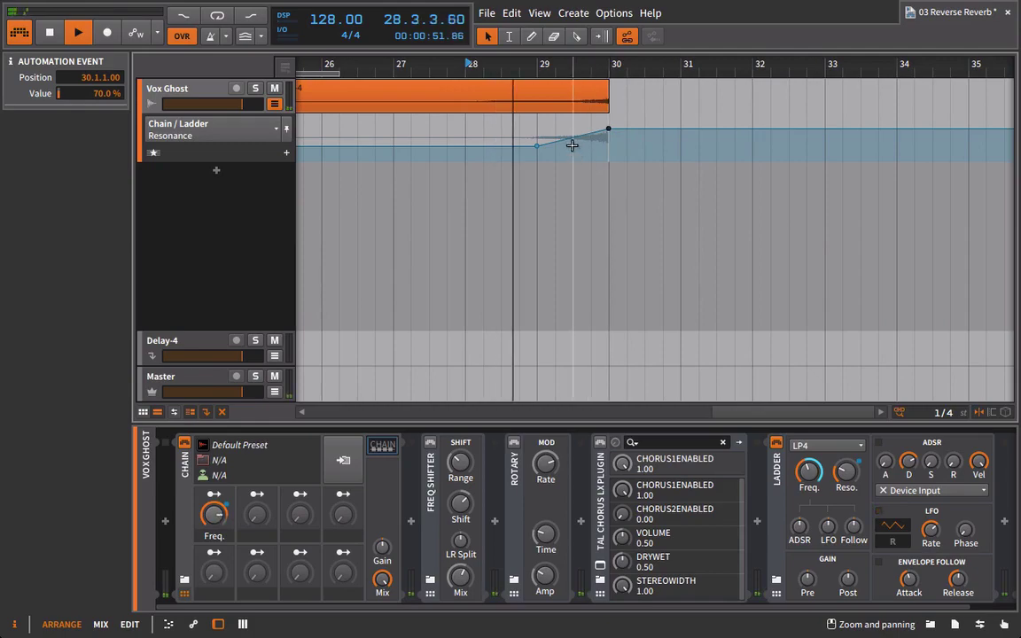
pyautogui.moveTo(582, 140); pyautogui.dragTo(602, 148)
pyautogui.press('space')
pyautogui.press('space')
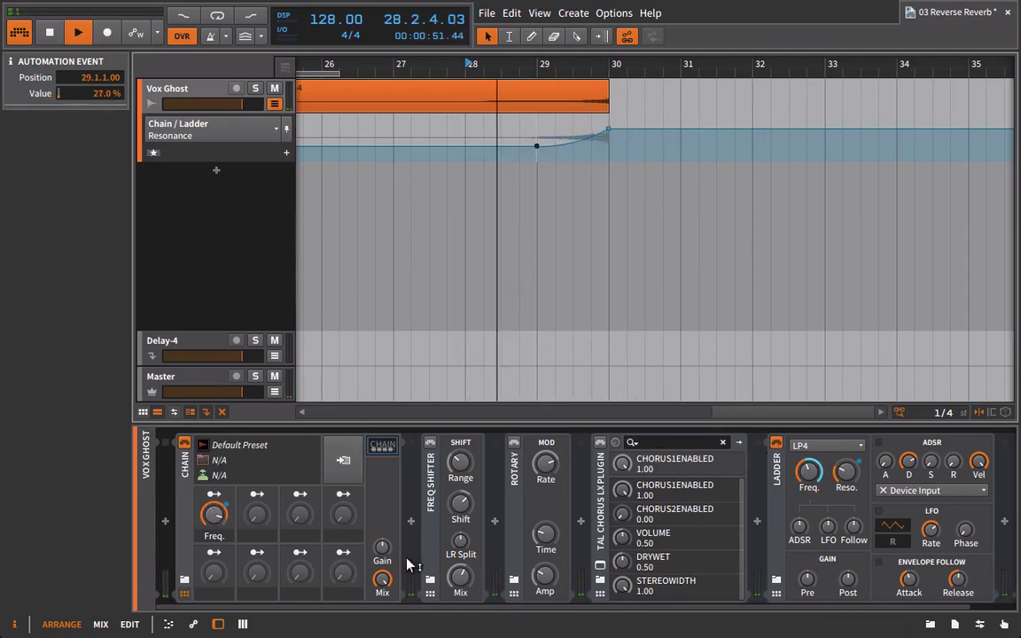
# Step: Lower the Freq. macro's automation point at 29.4.1 to 72.5% and play the result from bar 28
pyautogui.click(214, 514)
pyautogui.click(652, 37)
pyautogui.moveTo(591, 122); pyautogui.dragTo(592, 128)
pyautogui.press('space')
pyautogui.press('space')
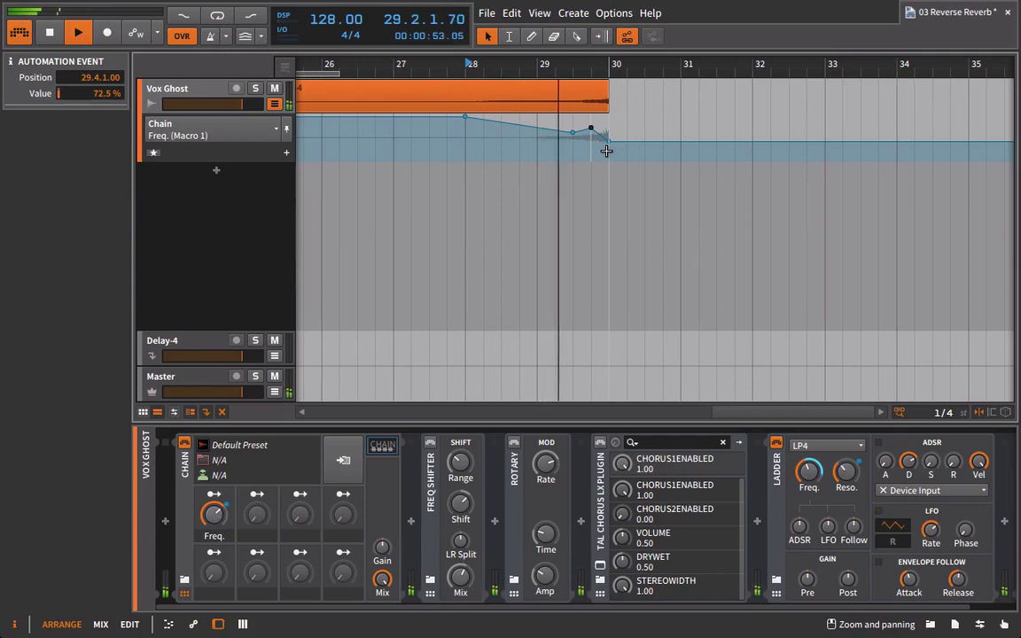
pyautogui.press('space')
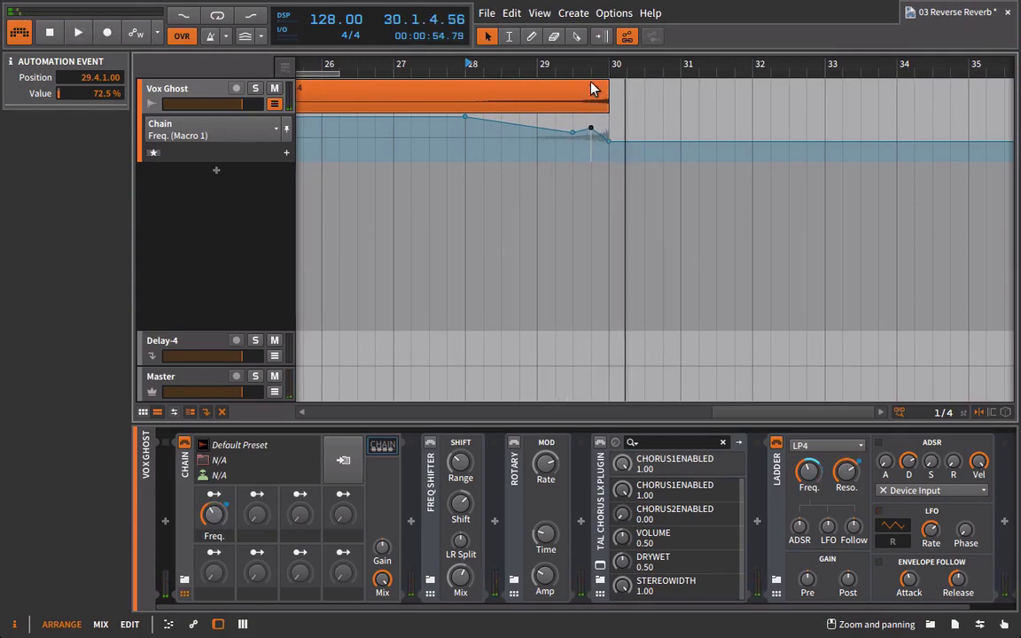
# Step: Audition the end of the laugh clip from the last part of bar 29
pyautogui.click(577, 62)
pyautogui.press('space')
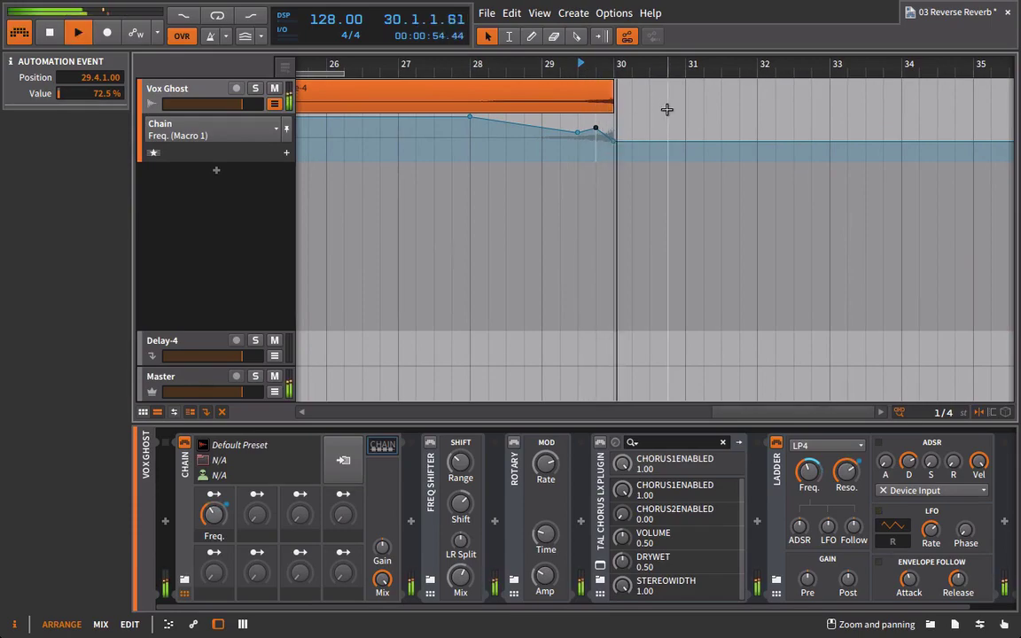
pyautogui.moveTo(597, 67); pyautogui.dragTo(582, 64)
pyautogui.click(582, 64)
pyautogui.press('space')
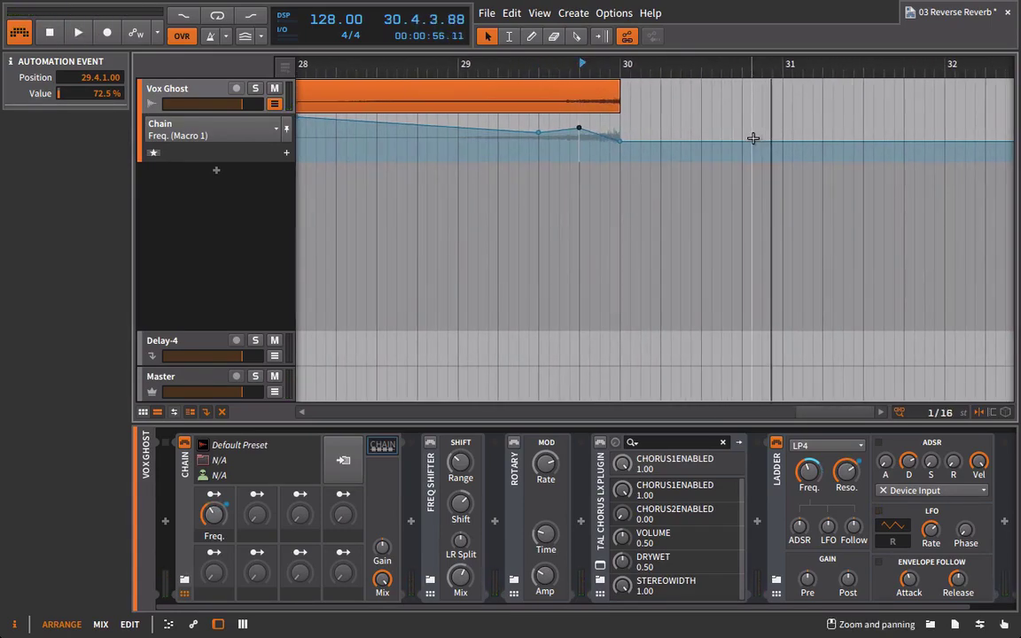
pyautogui.press('space')
# Step: Automate the Vox Ghost track's Delay-4 send to jump up from -Inf dB at 29.4 and play it
pyautogui.click(235, 132)
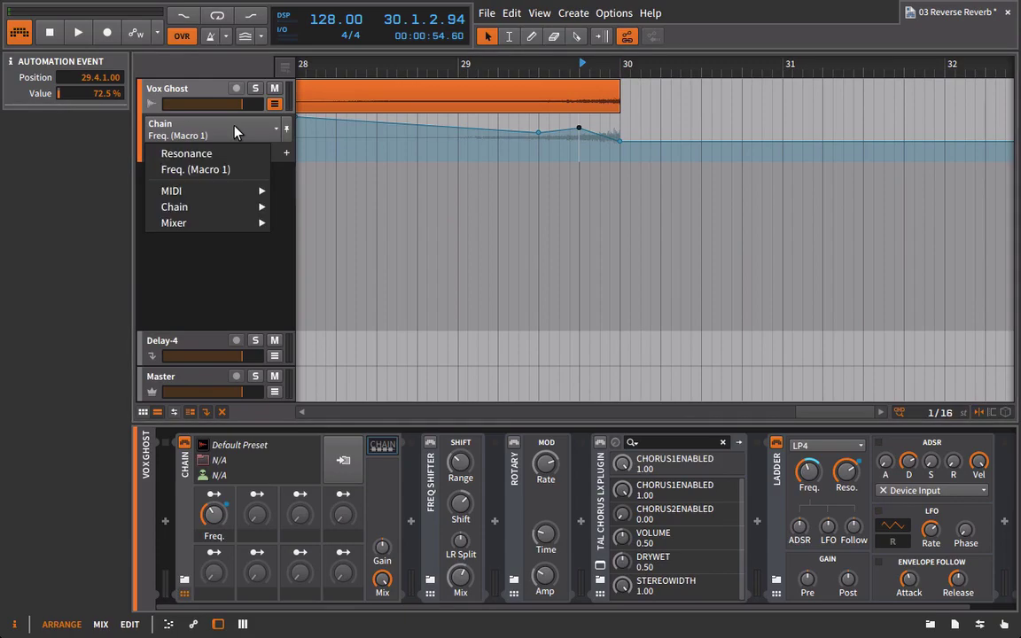
pyautogui.click(235, 132)
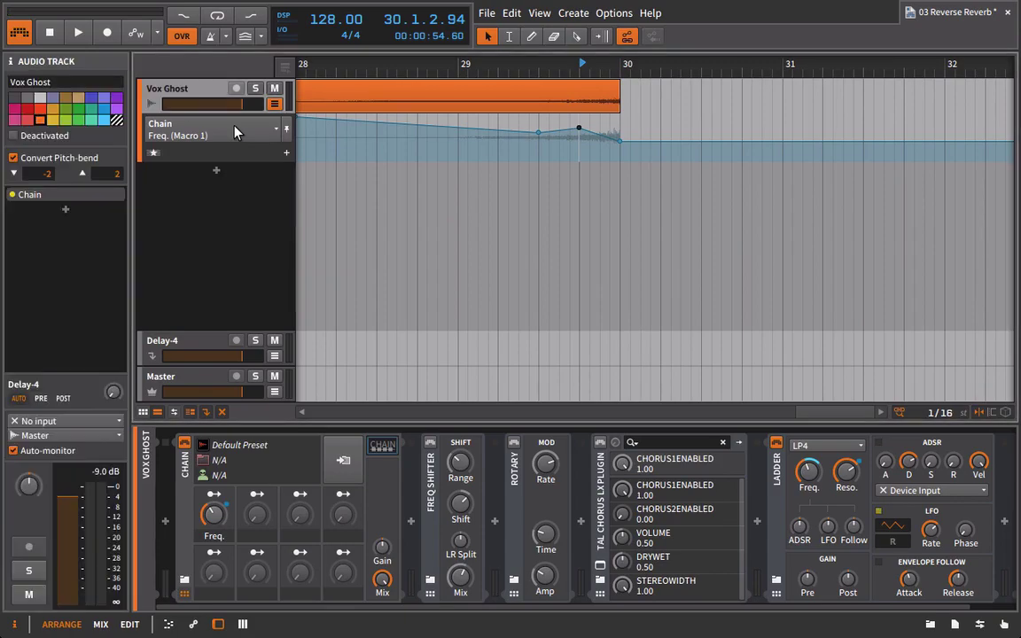
pyautogui.click(108, 398)
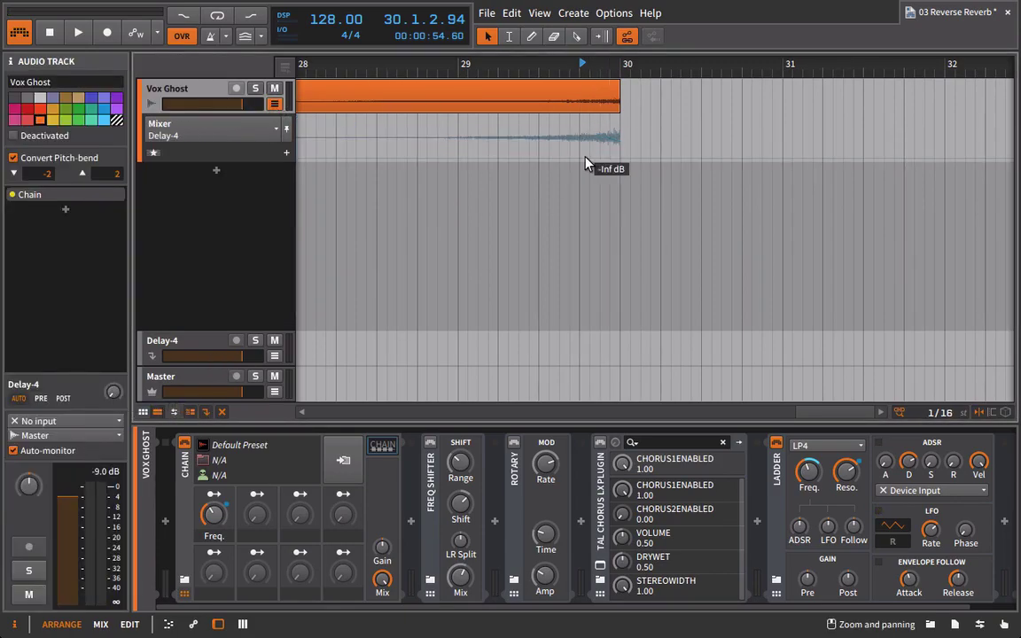
pyautogui.moveTo(584, 158); pyautogui.dragTo(578, 125)
pyautogui.press('space')
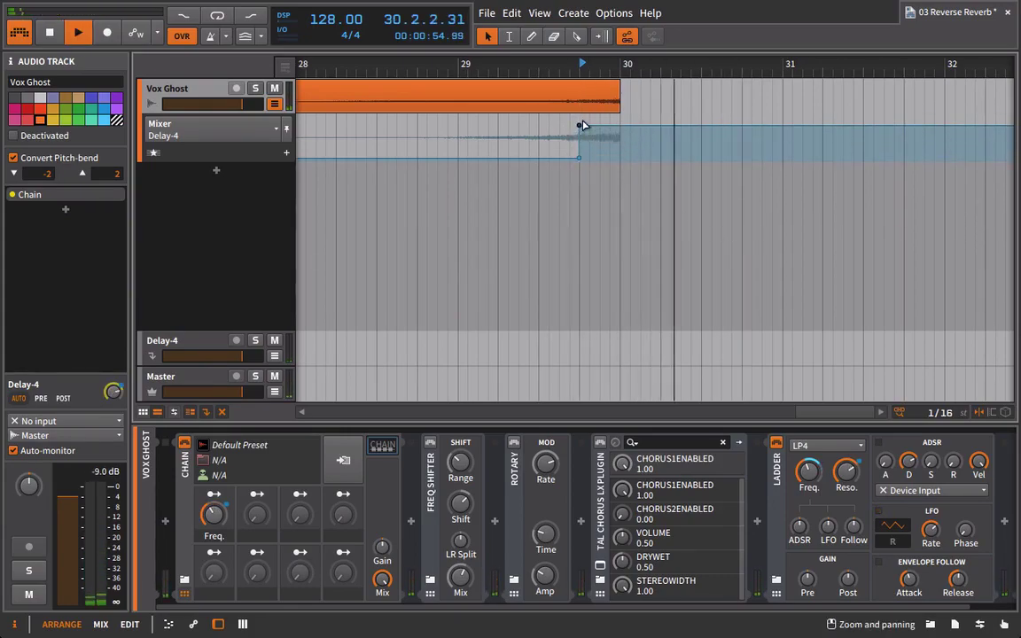
# Step: Pan Delay-4's first line left and second right, set the second line's time to 8/16, and raise its input
pyautogui.click(159, 347)
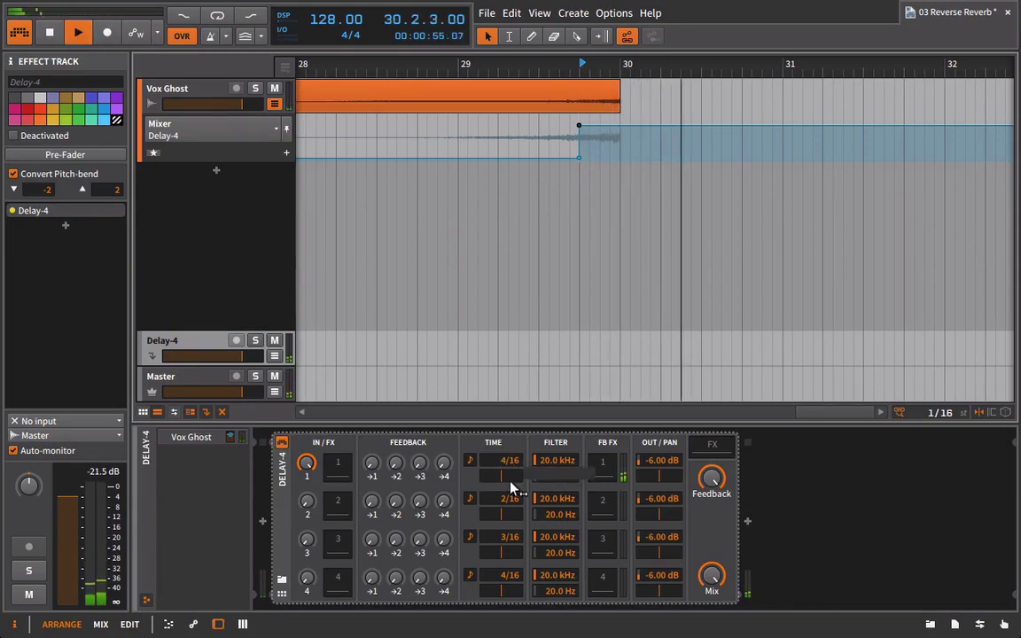
pyautogui.moveTo(657, 477); pyautogui.dragTo(646, 477)
pyautogui.moveTo(506, 499)
pyautogui.mouseDown()
pyautogui.moveTo(510, 488)
pyautogui.moveTo(510, 502)
pyautogui.mouseUp()
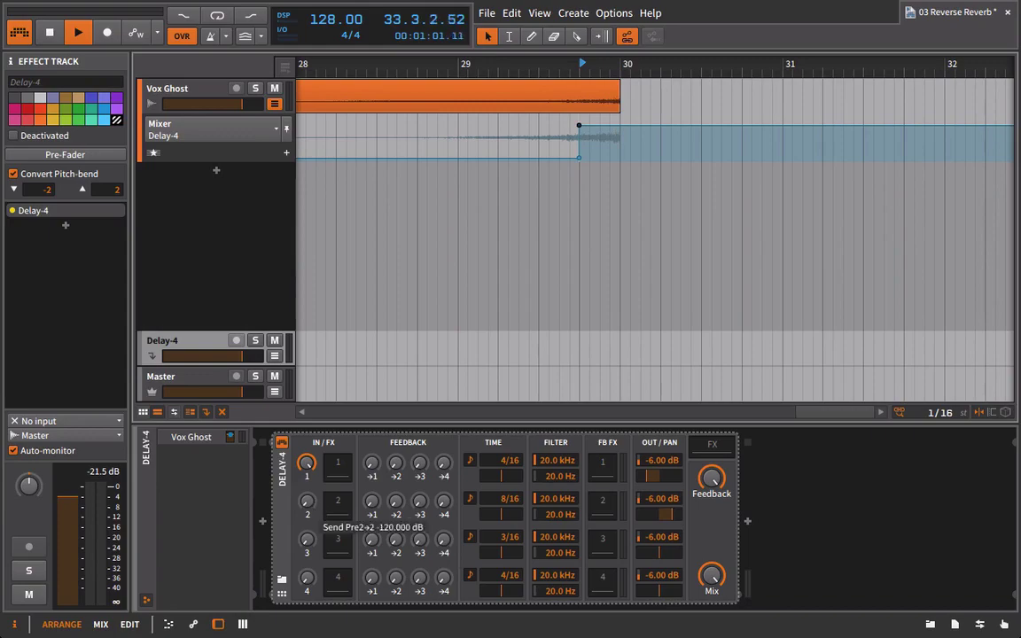
pyautogui.press('space')
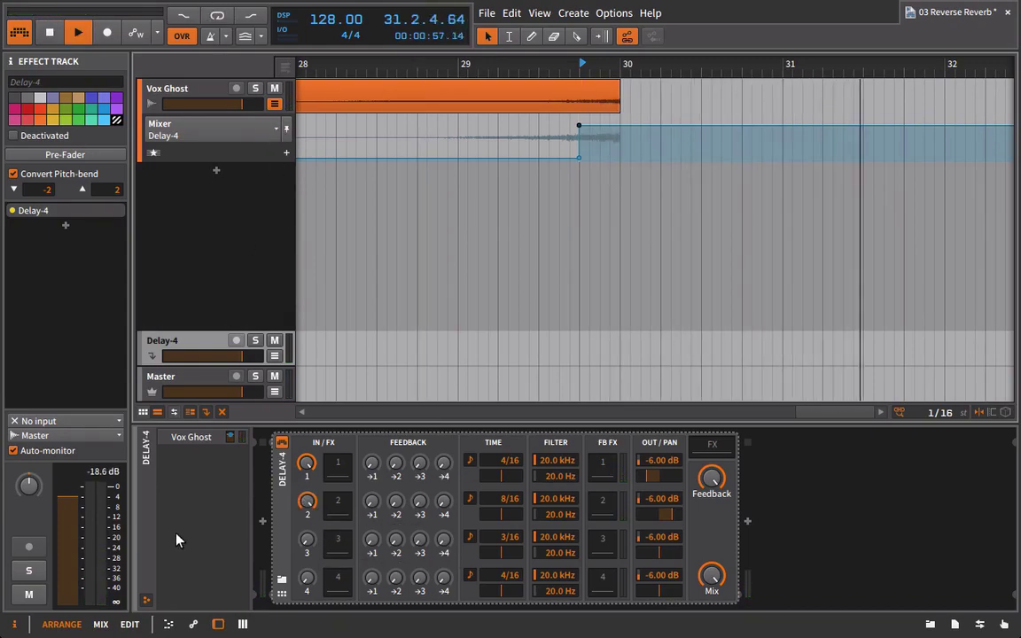
# Step: Audition the laugh with its delay tail from the second half of bar 28
pyautogui.click(409, 64)
pyautogui.press('space')
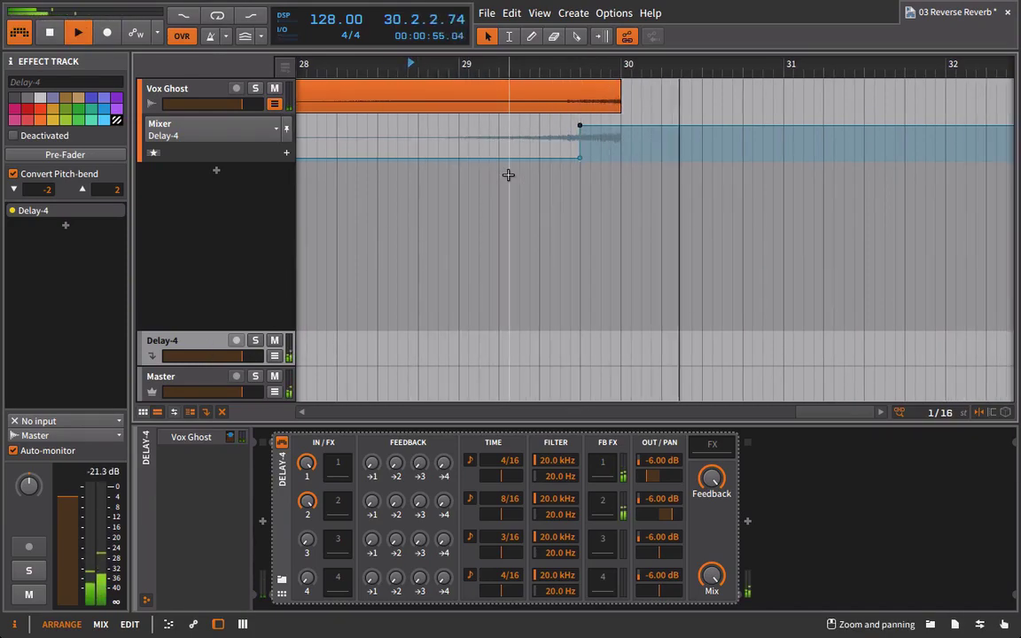
pyautogui.press('space')
# Step: Enable the TAL Chorus LX plugin on Vox Ghost, mute the Delay-4 track, and turn on chorus II in the plugin window
pyautogui.click(206, 95)
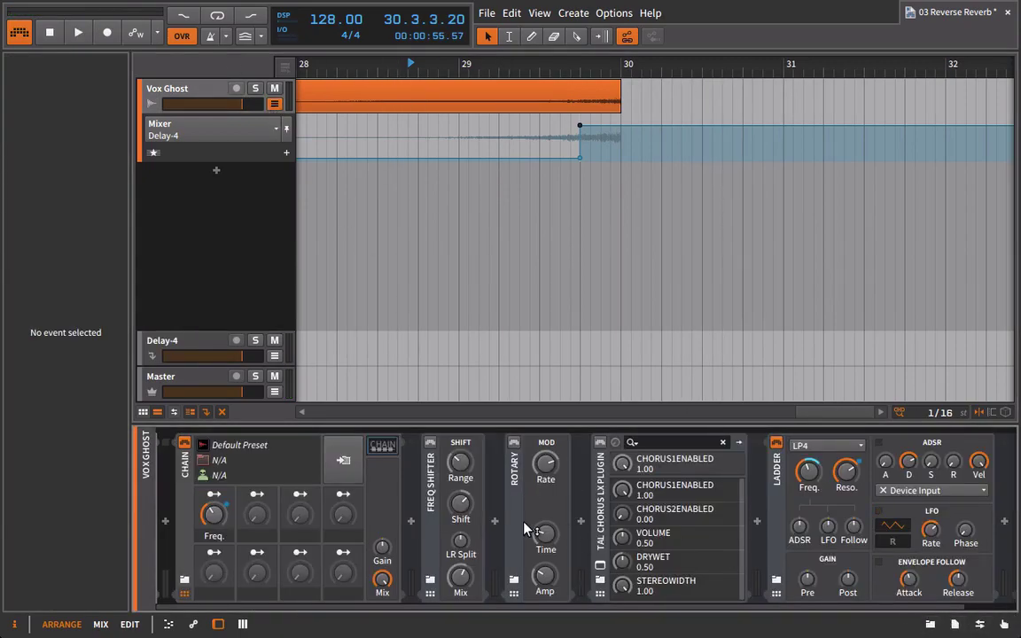
pyautogui.click(600, 463)
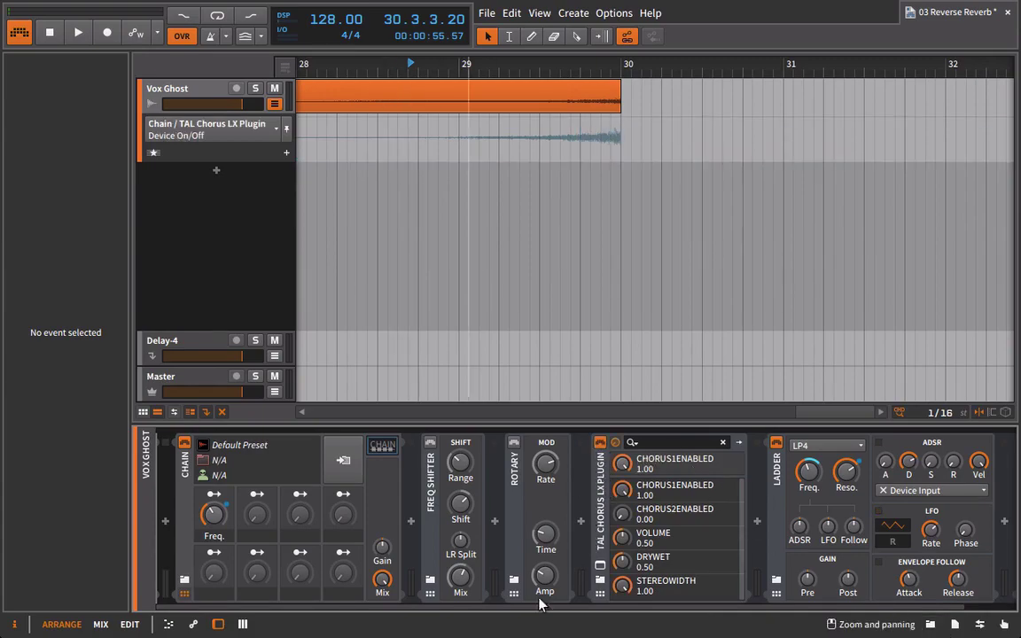
pyautogui.press('space')
pyautogui.click(600, 564)
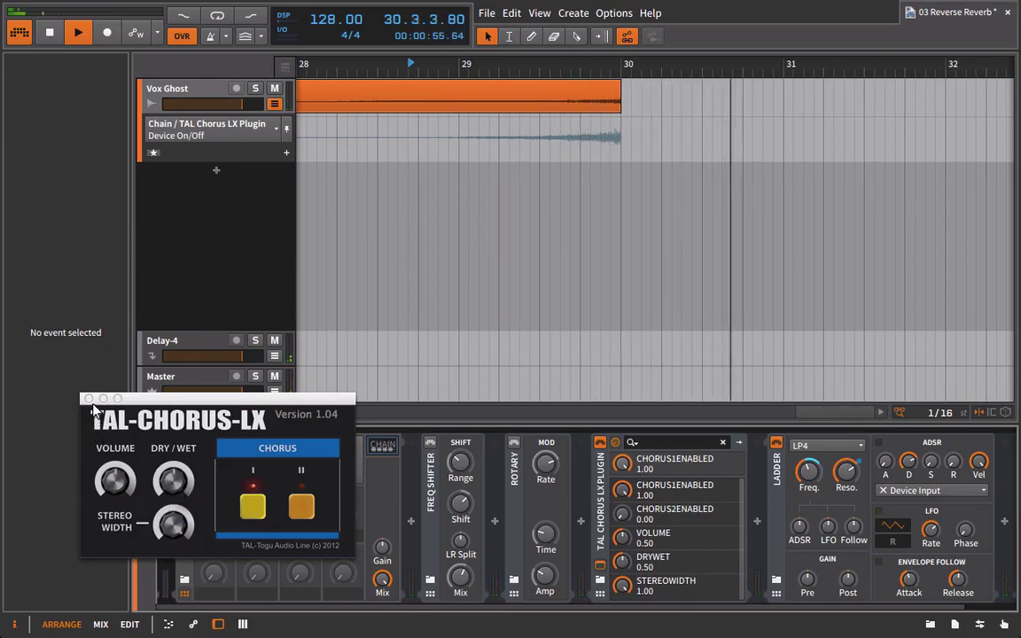
pyautogui.click(274, 341)
pyautogui.moveTo(276, 409); pyautogui.dragTo(682, 273)
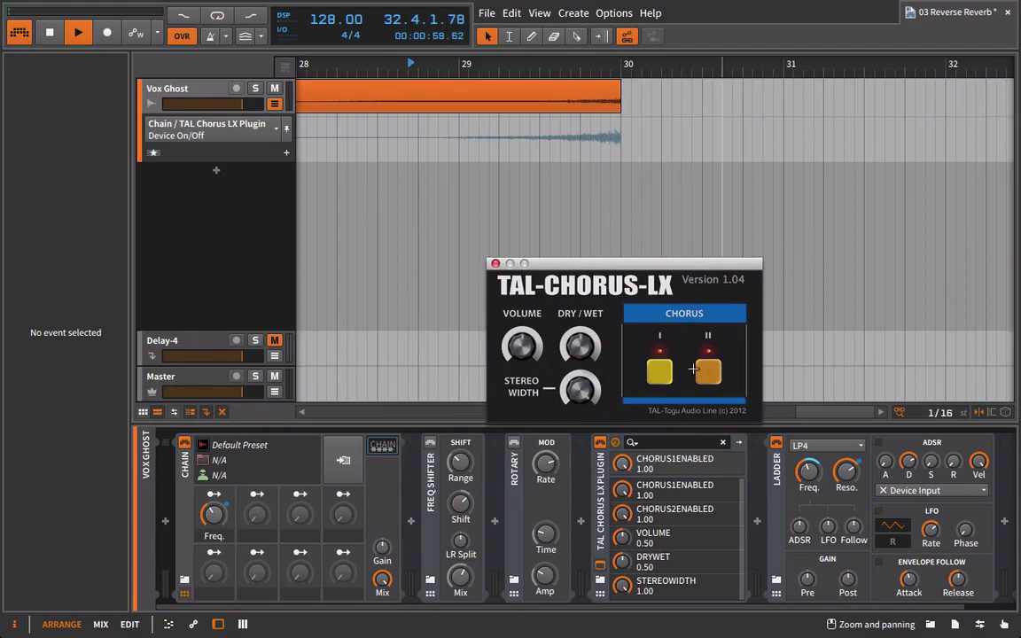
pyautogui.press('space')
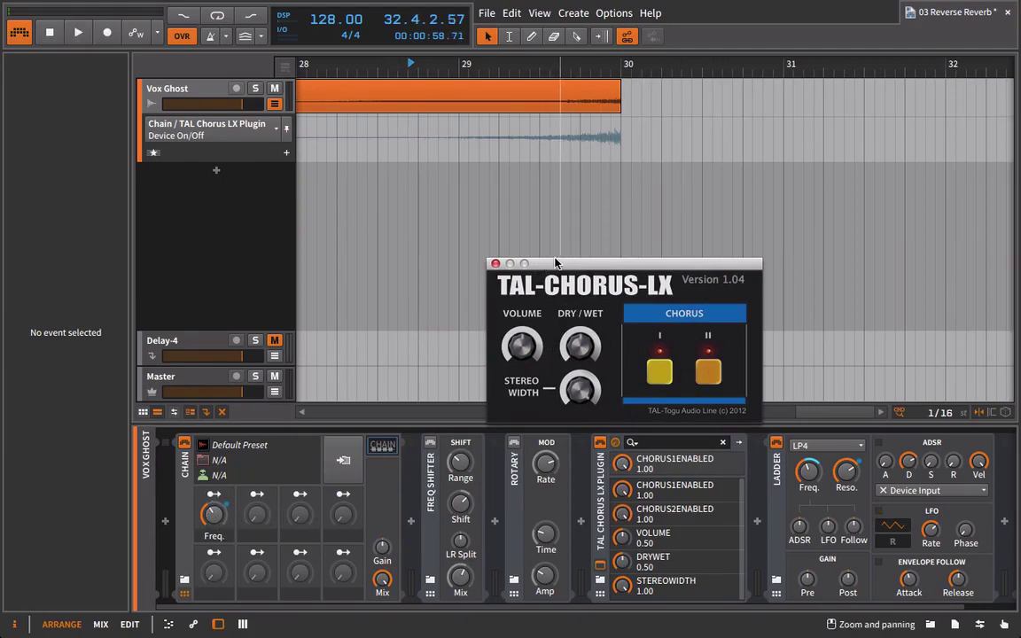
# Step: Set the chorus dry/wet to 0.26 and map the Freq. macro to it with a modulation amount of +0.56
pyautogui.moveTo(556, 264); pyautogui.dragTo(394, 218)
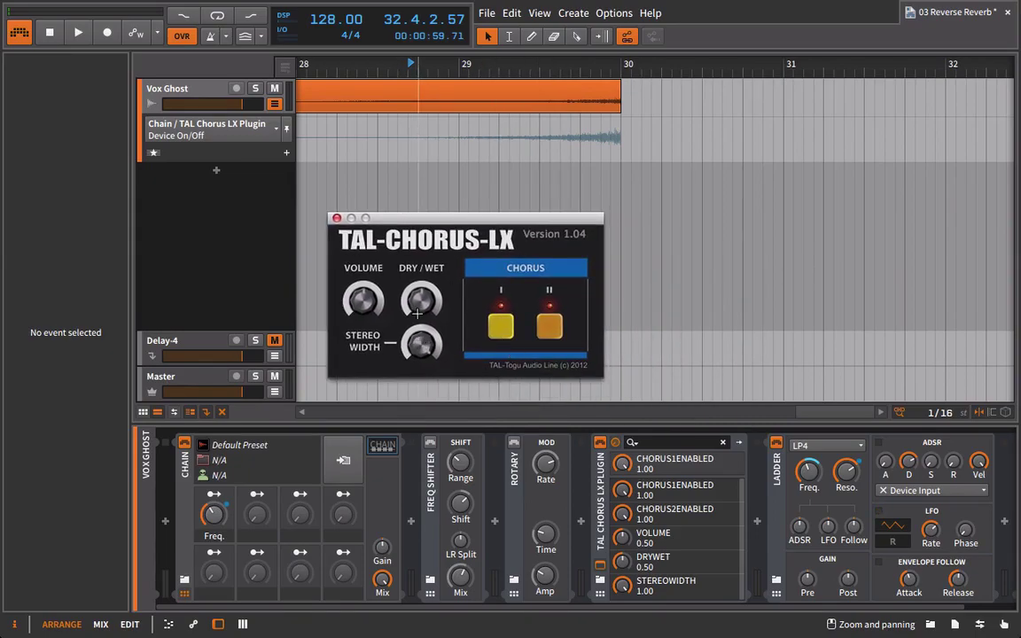
pyautogui.moveTo(422, 308); pyautogui.dragTo(413, 389)
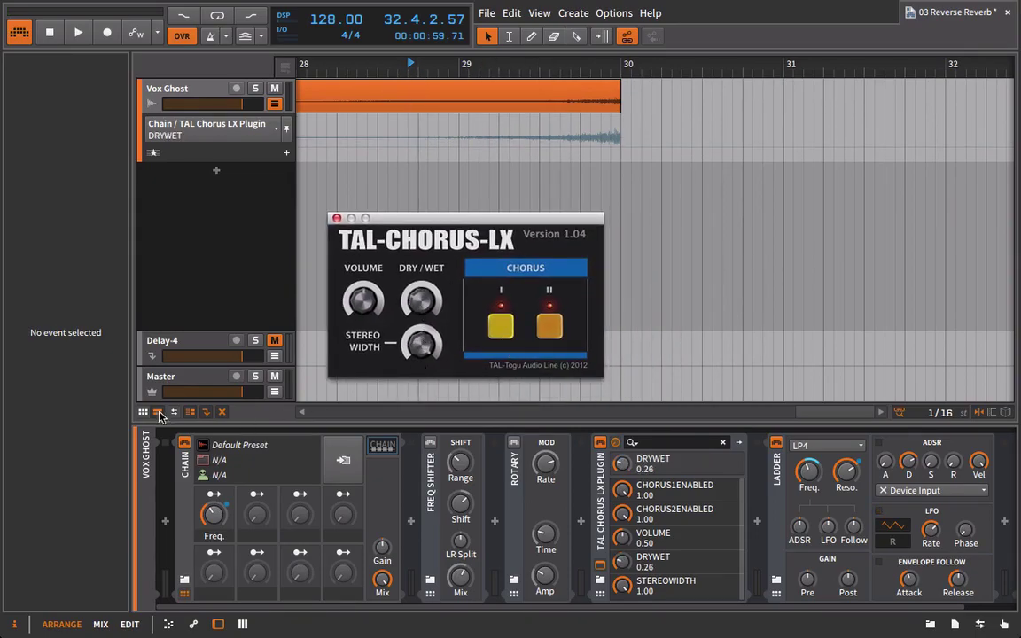
pyautogui.click(215, 498)
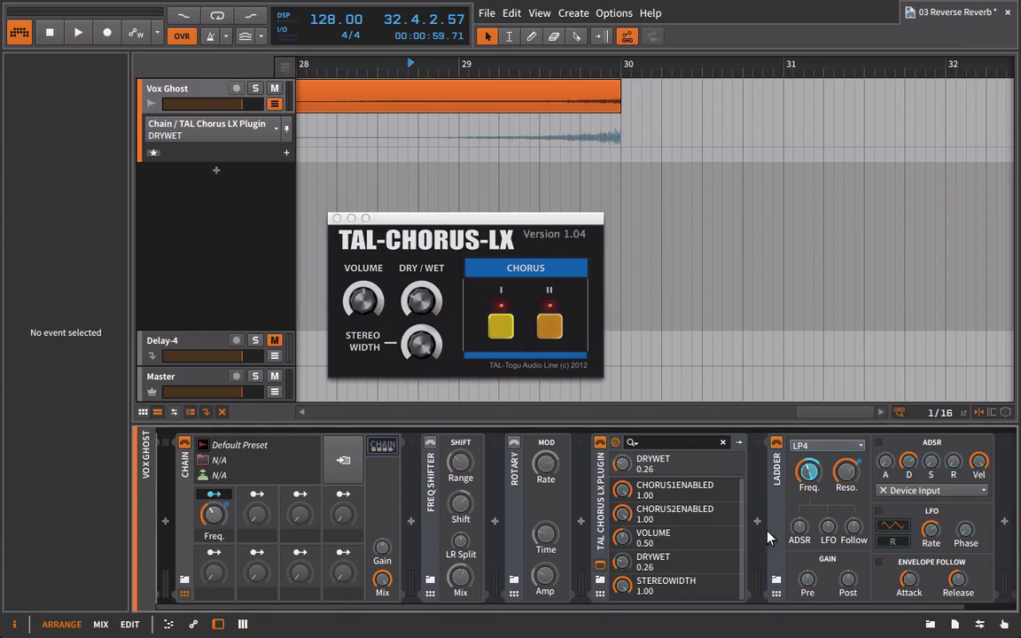
pyautogui.click(622, 465)
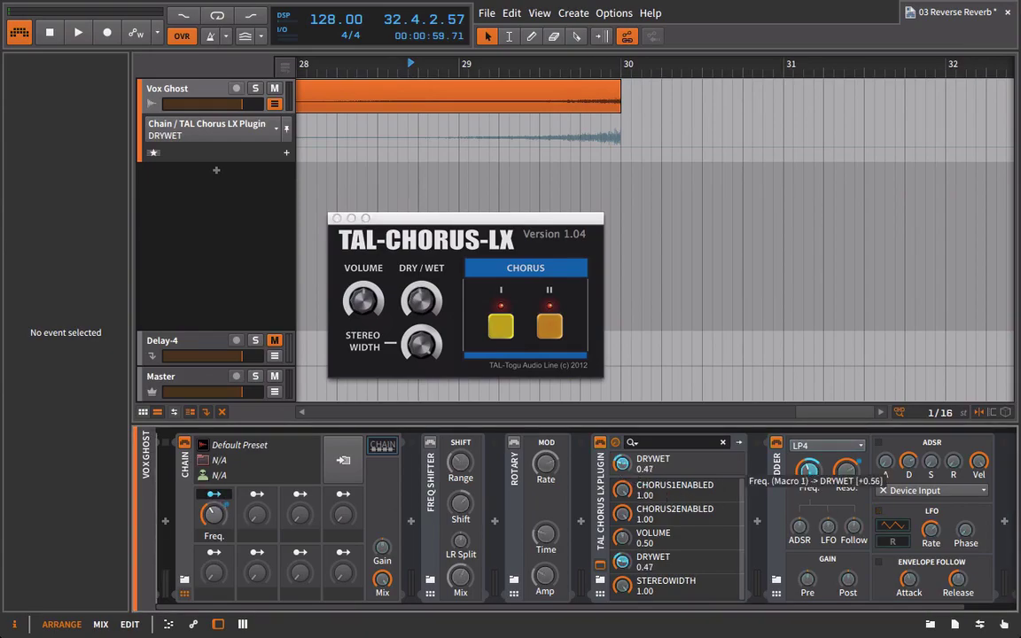
pyautogui.moveTo(788, 436); pyautogui.dragTo(787, 430)
pyautogui.click(212, 495)
# Step: Audition the macro-controlled chorus on the laugh clip, including playback from early in bar 28
pyautogui.press('space')
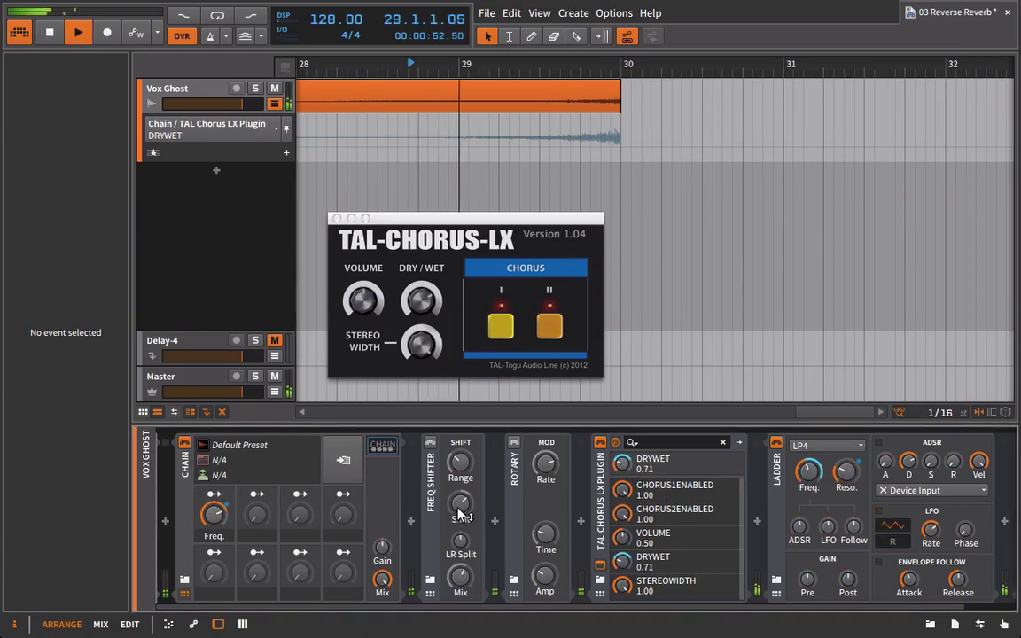
pyautogui.scroll(5, 459, 514)
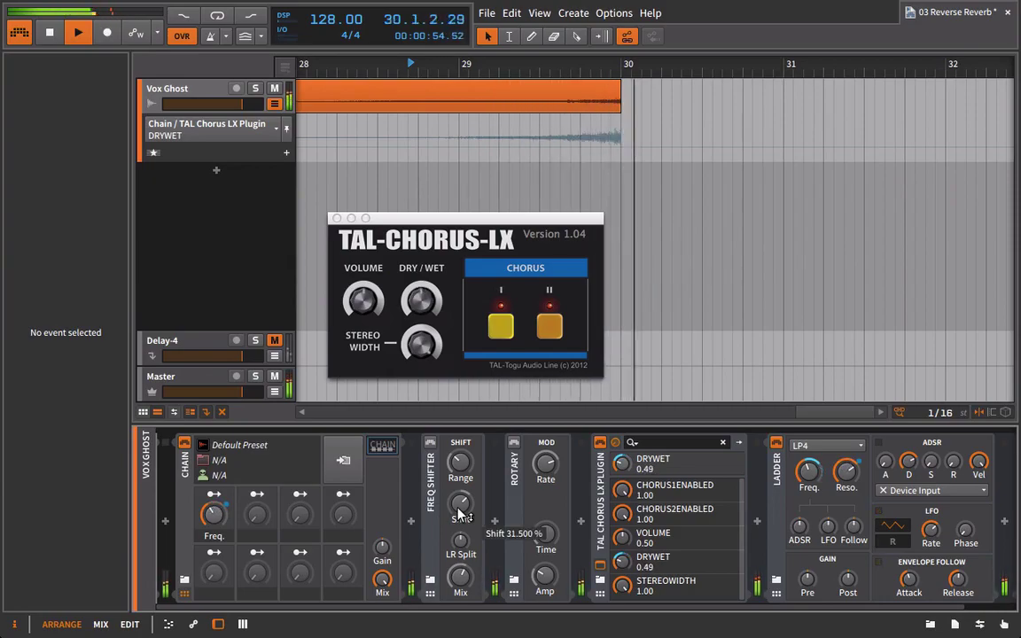
pyautogui.press('space')
pyautogui.press('space')
pyautogui.click(320, 63)
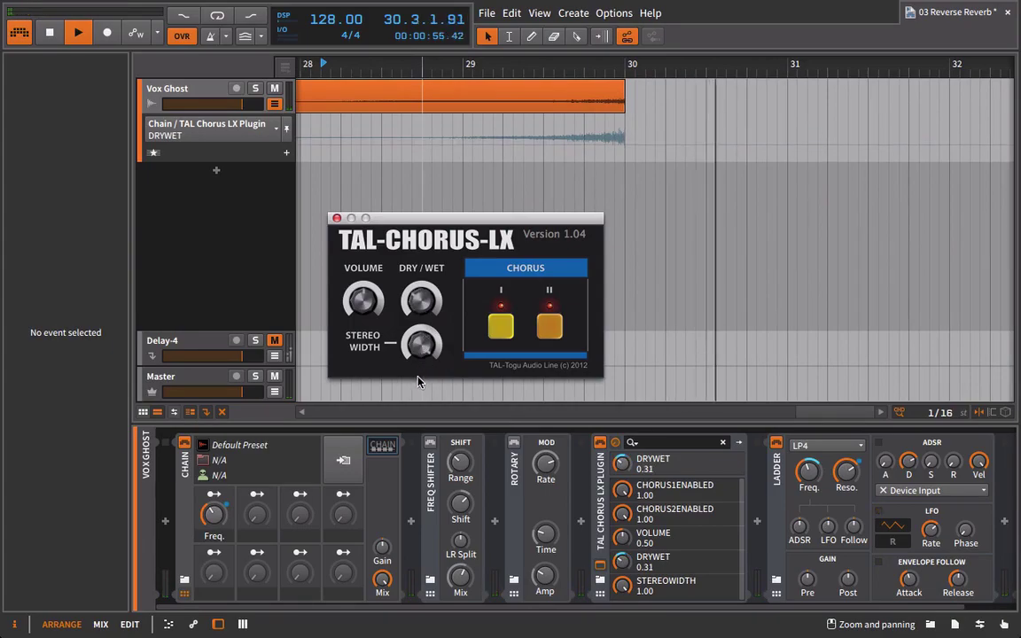
pyautogui.press('space')
pyautogui.press('space')
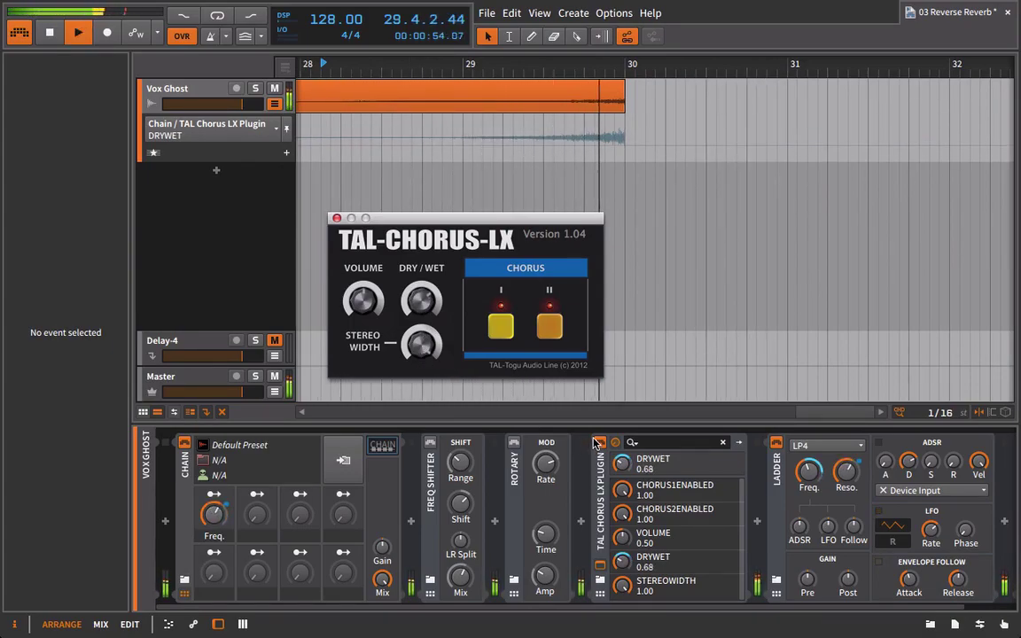
pyautogui.press('space')
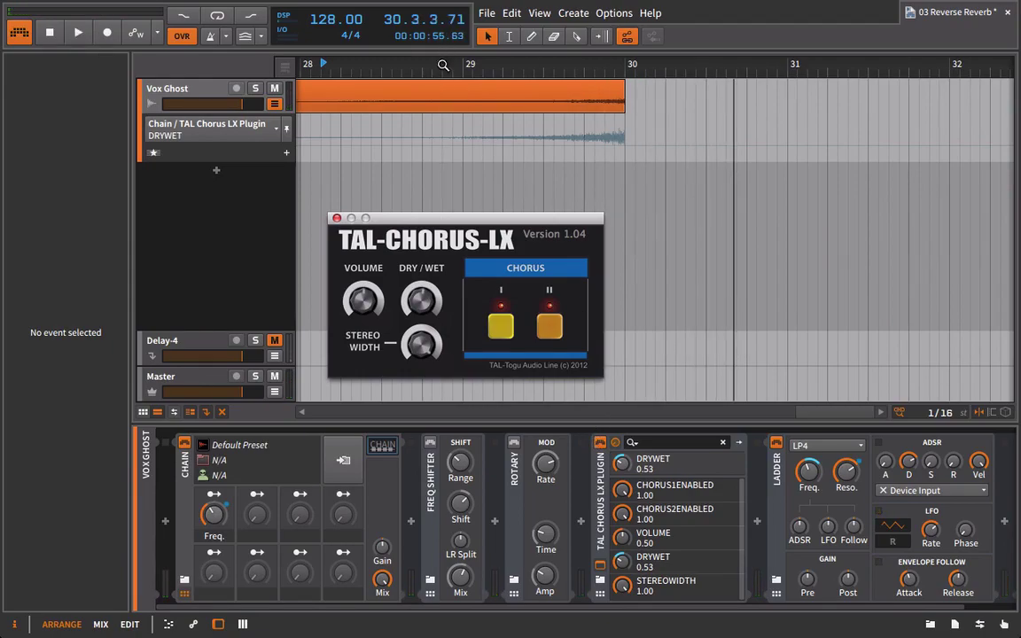
# Step: Set the laugh clip's gain to -14.9 dB and bring up the Vox Ghost track's volume automation
pyautogui.click(438, 88)
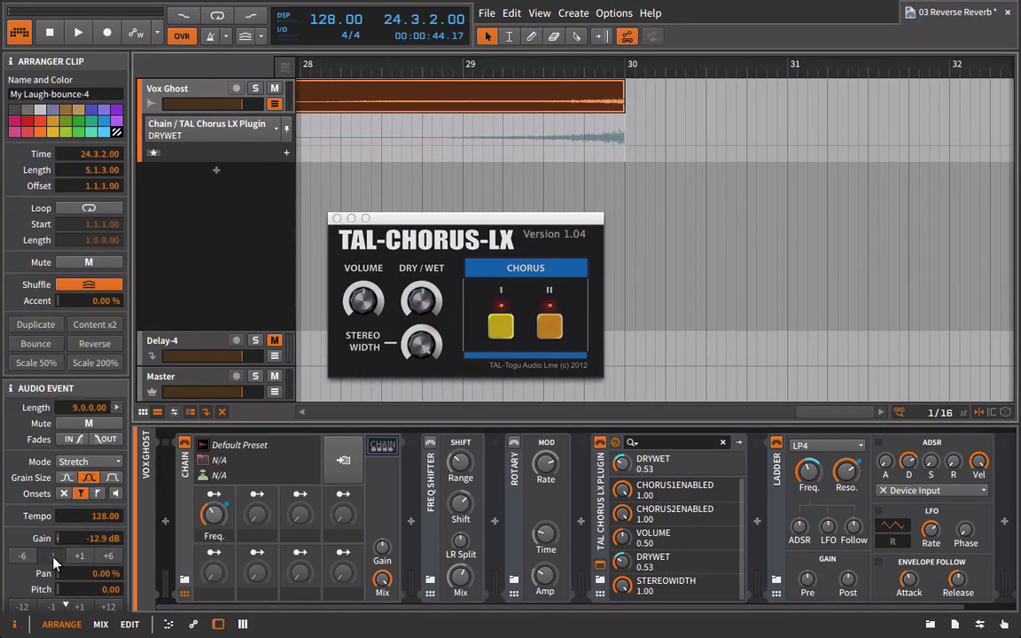
pyautogui.click(246, 104)
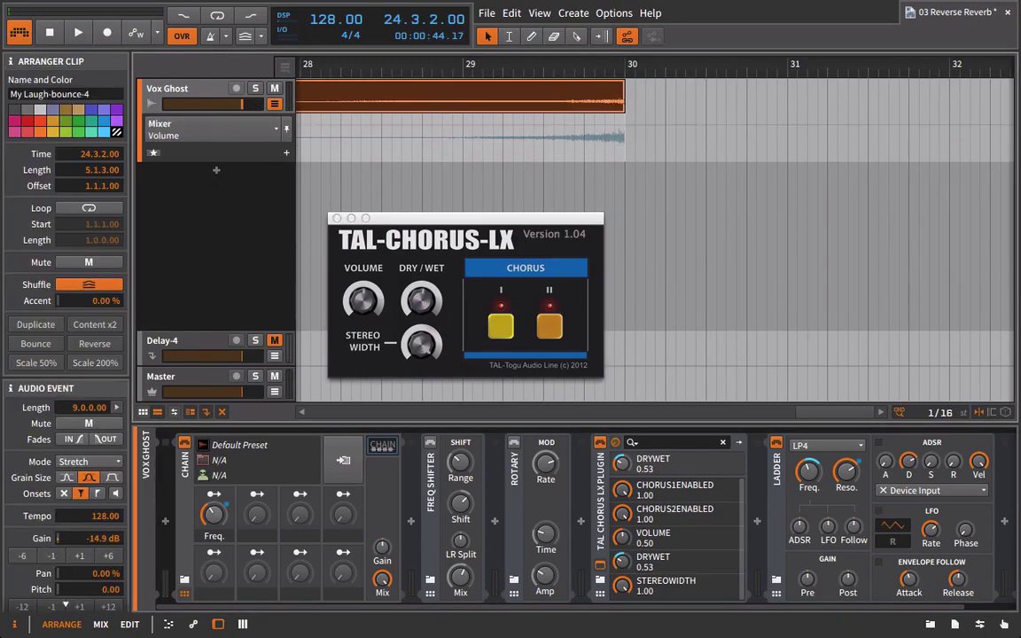
# Step: Enable the Rotary device and clear the Freq. macro's modulation of the TAL Chorus dry/wet
pyautogui.click(337, 219)
pyautogui.click(514, 444)
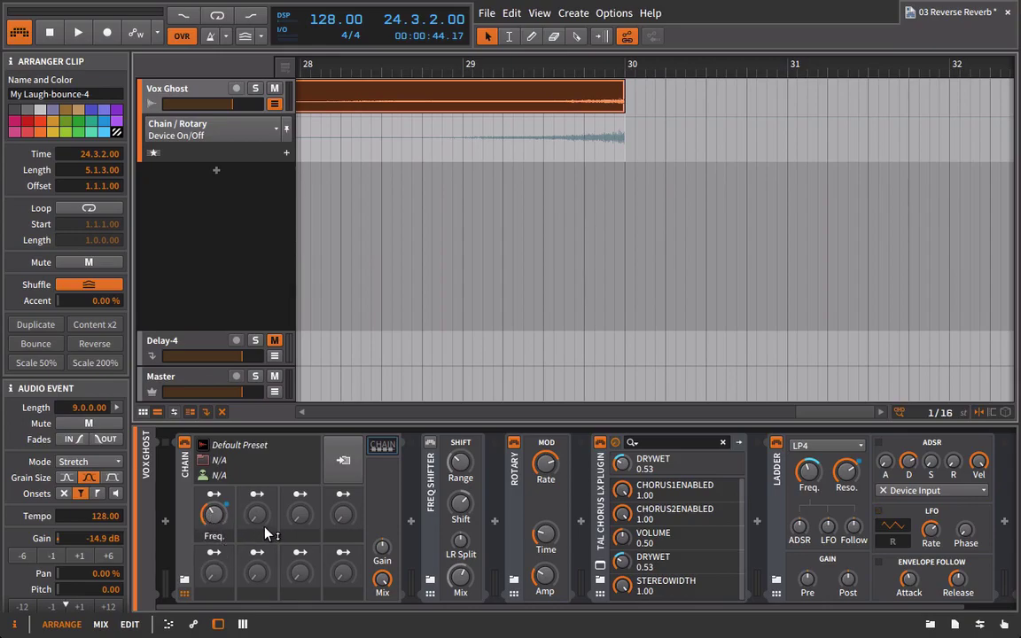
pyautogui.rightClick(213, 517)
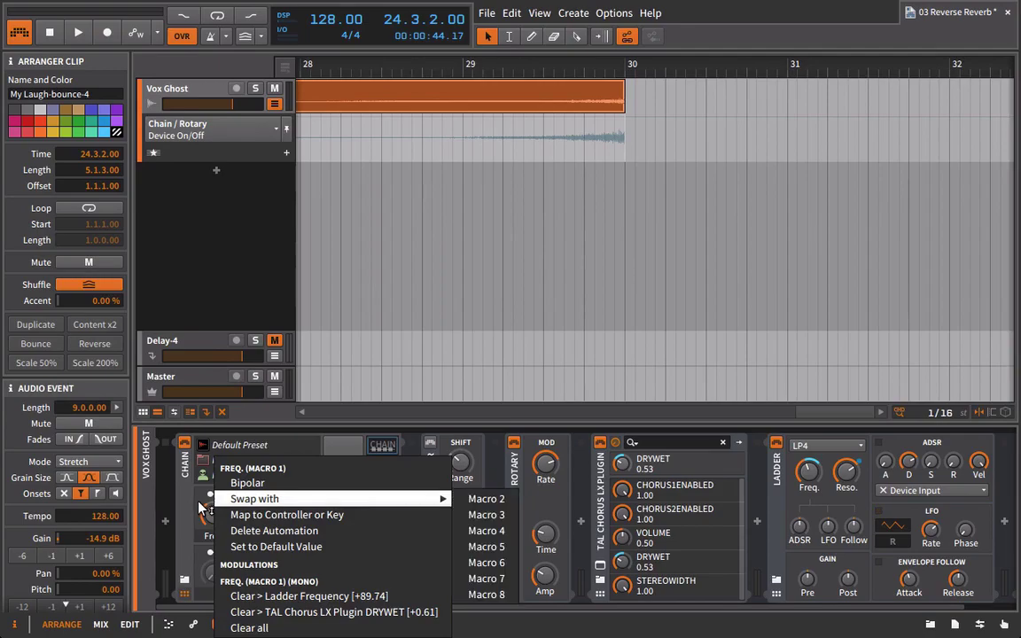
pyautogui.click(197, 527)
pyautogui.rightClick(207, 519)
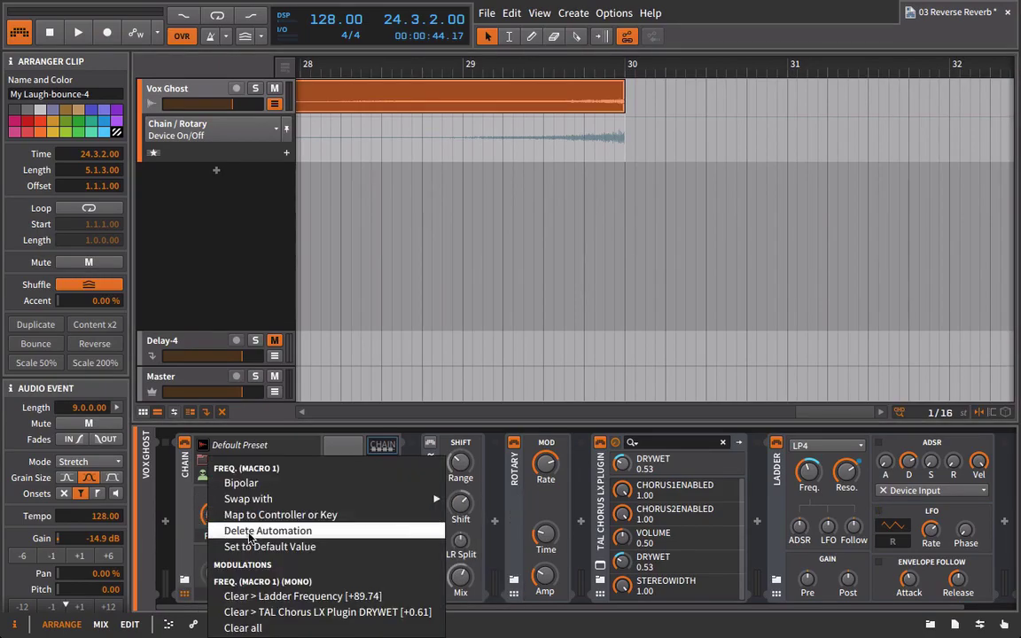
pyautogui.click(337, 612)
# Step: Audition the laugh clip from early in bar 28 with Rotary enabled
pyautogui.click(335, 62)
pyautogui.press('space')
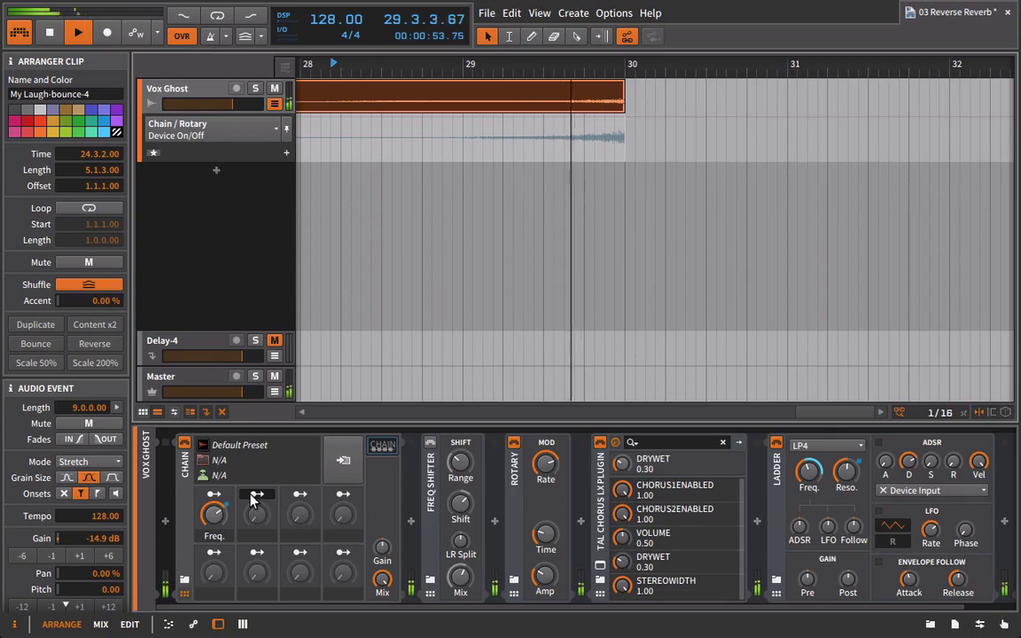
pyautogui.press('space')
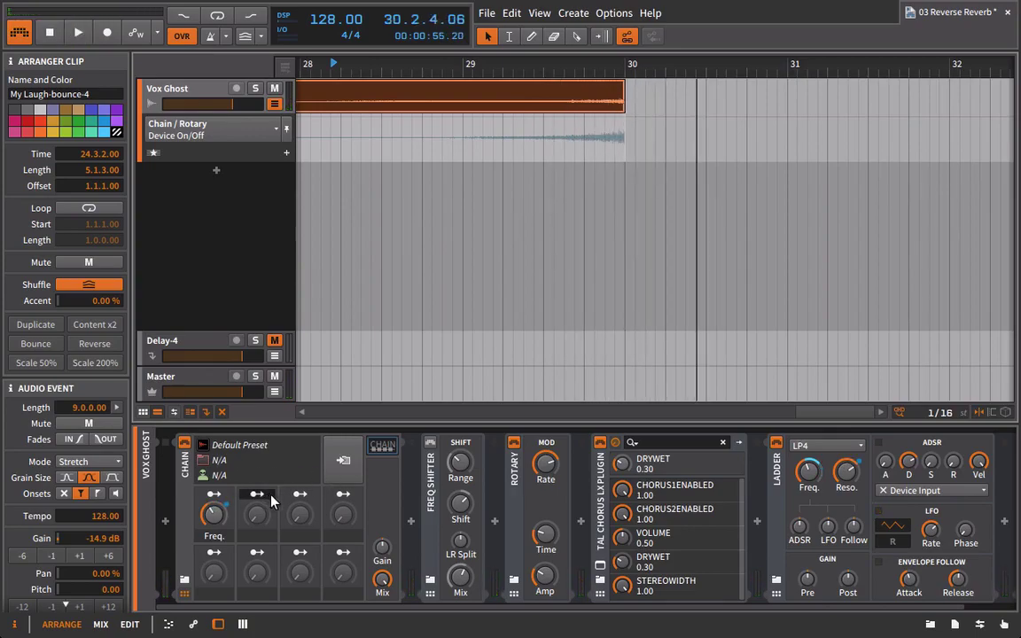
# Step: Delete the Ladder resonance automation points at bars 29 and 30, and lower the resonance
pyautogui.click(848, 473)
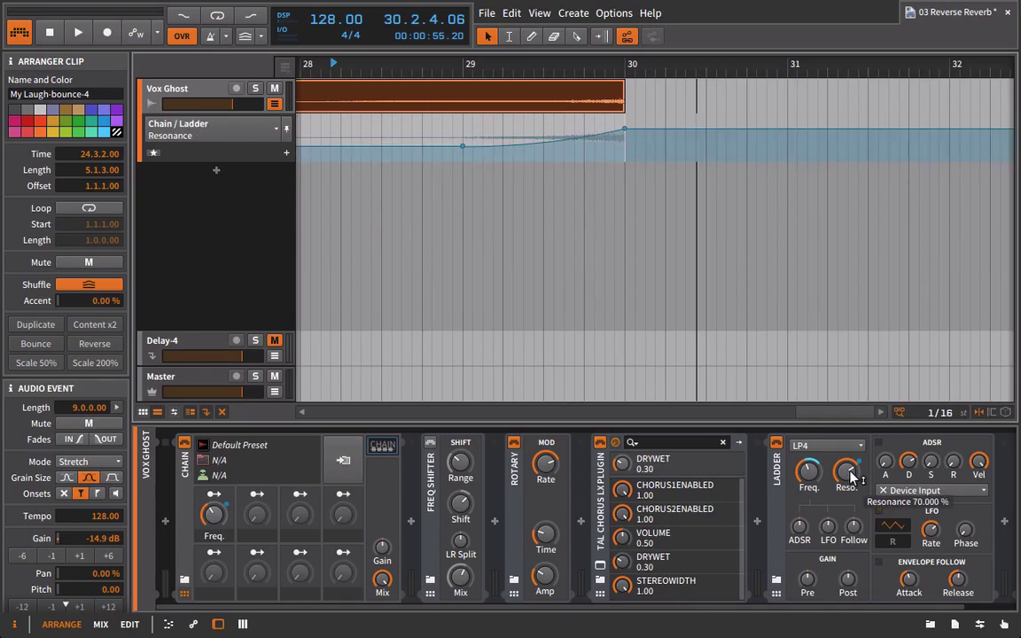
pyautogui.moveTo(433, 146); pyautogui.dragTo(693, 122)
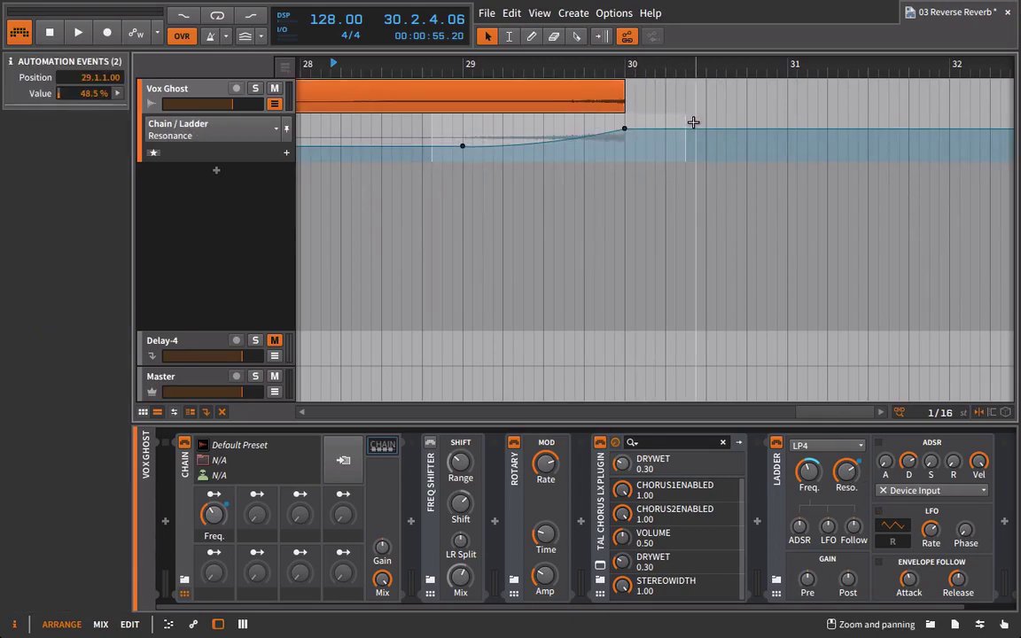
pyautogui.press('Delete')
pyautogui.moveTo(846, 473); pyautogui.dragTo(846, 505)
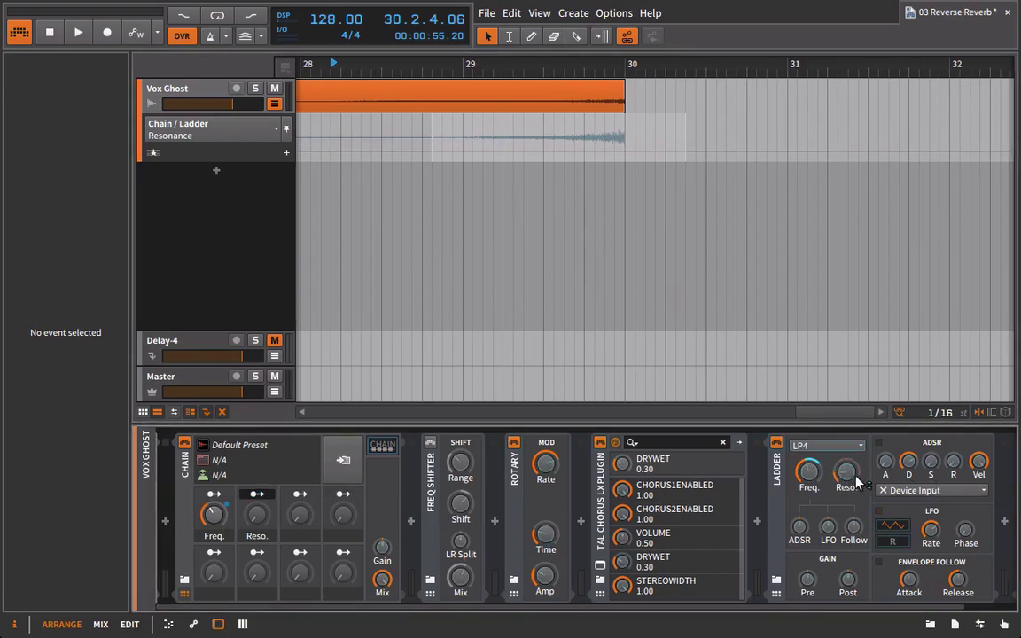
# Step: Map the second macro to the Ladder resonance and to the chorus dry/wet, with the dry/wet base at 0.22
pyautogui.moveTo(850, 481); pyautogui.dragTo(851, 462)
pyautogui.click(257, 495)
pyautogui.moveTo(651, 479); pyautogui.dragTo(620, 461)
pyautogui.click(257, 494)
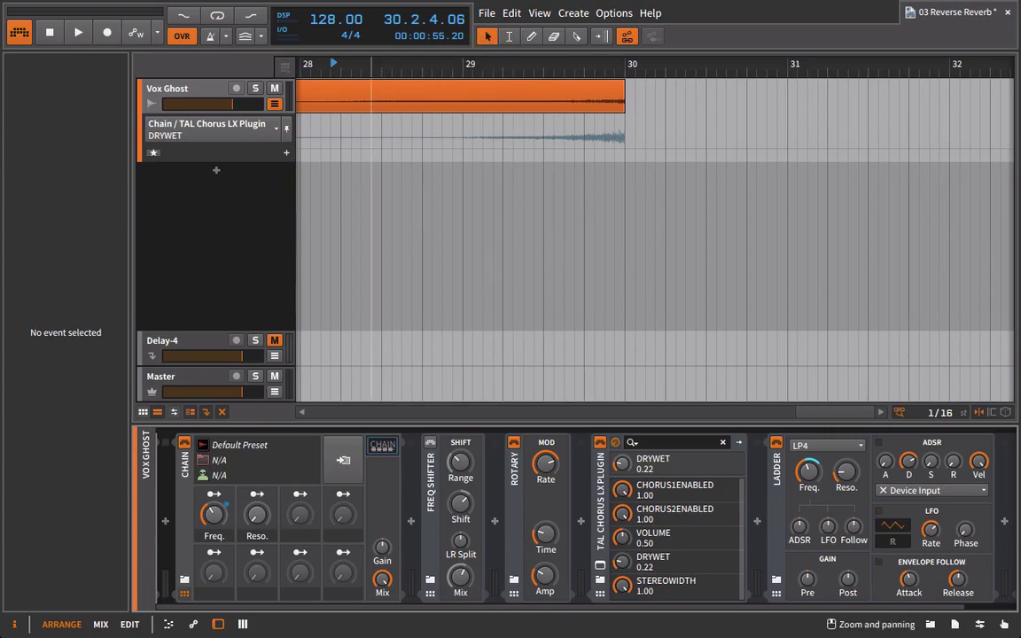
# Step: Try Rotary's amplitude modulation at 1.000 while playing the laugh clip from within bar 28
pyautogui.click(373, 65)
pyautogui.press('space')
pyautogui.moveTo(546, 574); pyautogui.dragTo(547, 487)
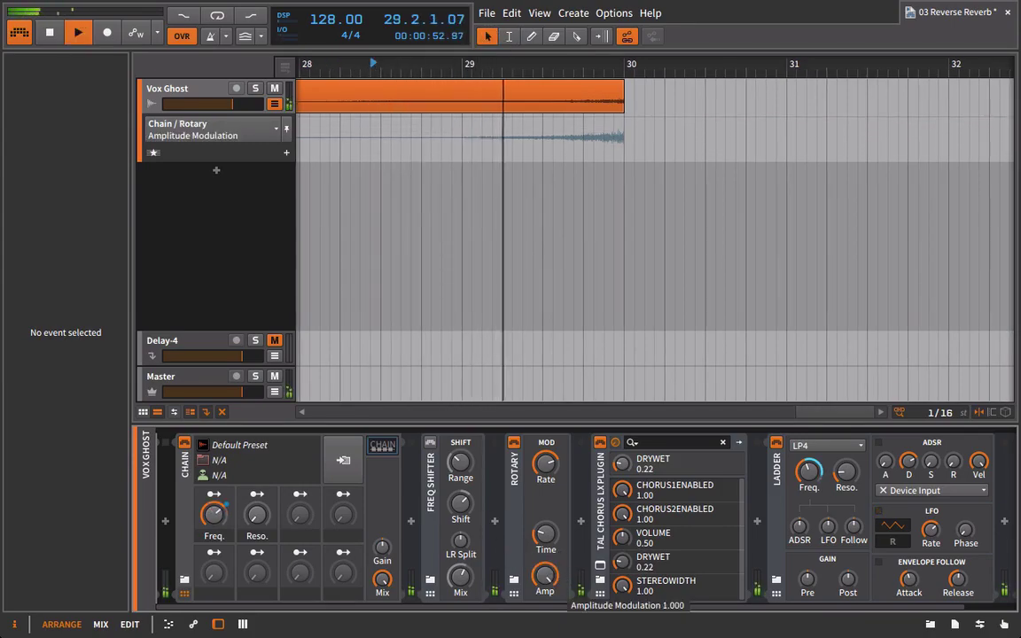
# Step: Map the Reso. macro to Rotary's amplitude modulation and rate
pyautogui.click(257, 494)
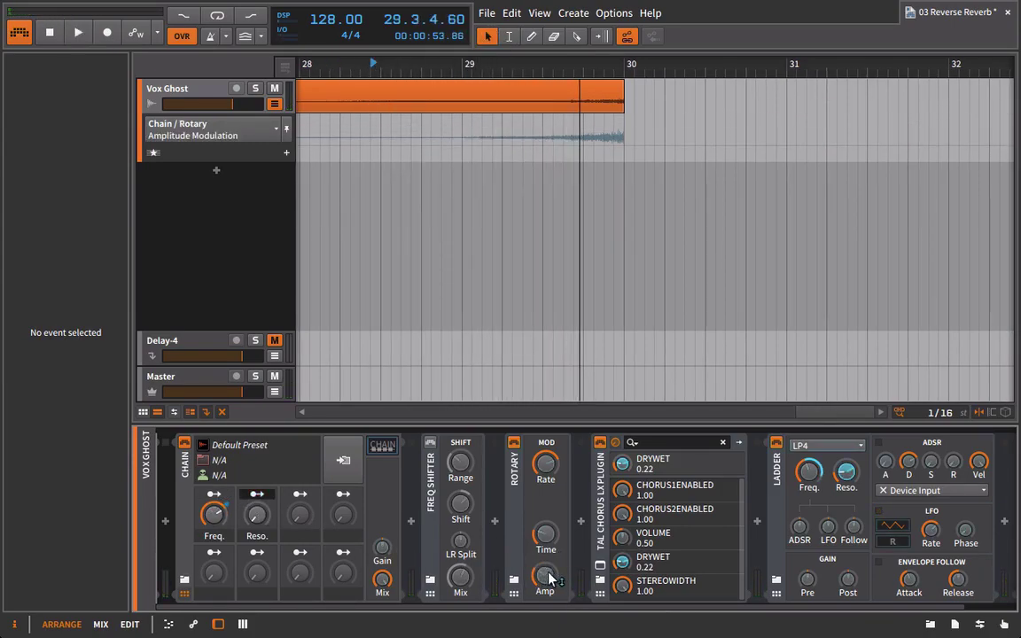
pyautogui.moveTo(545, 576); pyautogui.dragTo(545, 567)
pyautogui.click(258, 497)
pyautogui.moveTo(541, 465)
pyautogui.mouseDown()
pyautogui.moveTo(540, 483)
pyautogui.moveTo(547, 447)
pyautogui.mouseUp()
pyautogui.click(265, 496)
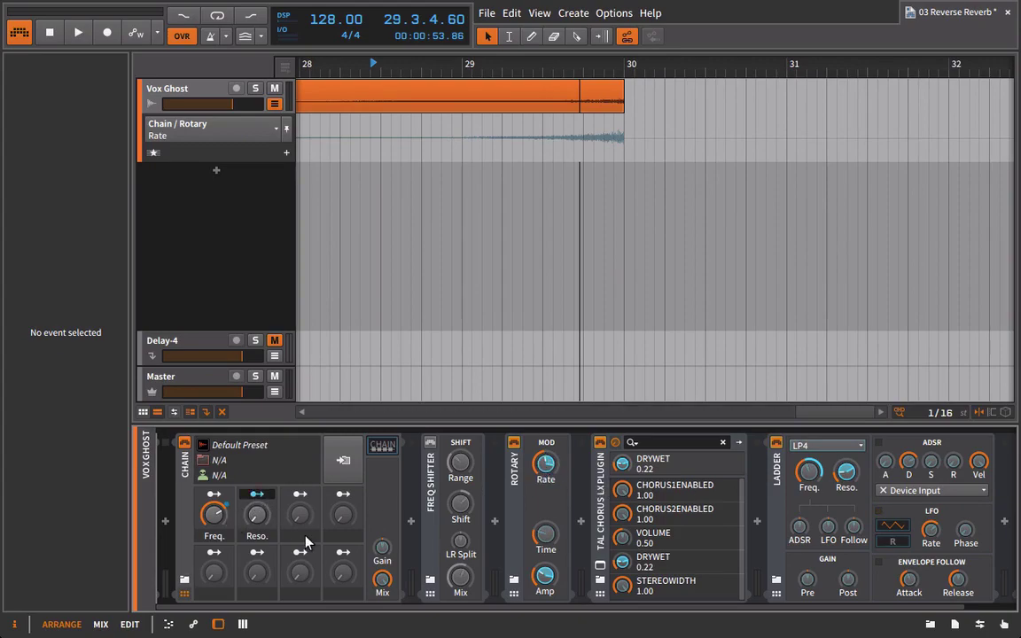
pyautogui.click(258, 496)
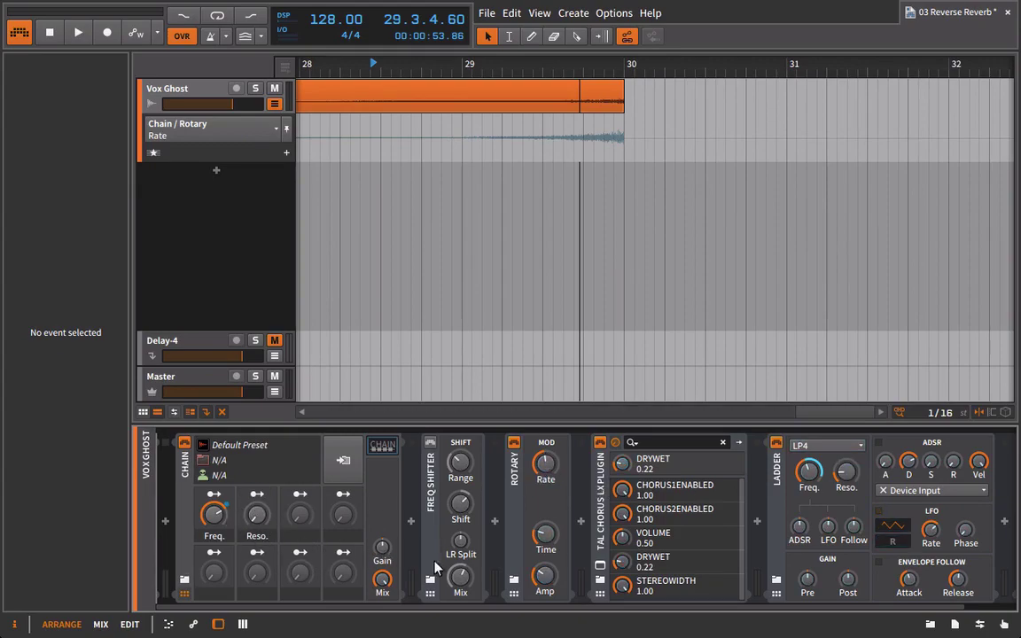
# Step: Map the Reso. macro to the Freq Shifter's mix and enable the Freq Shifter
pyautogui.moveTo(257, 529); pyautogui.dragTo(257, 501)
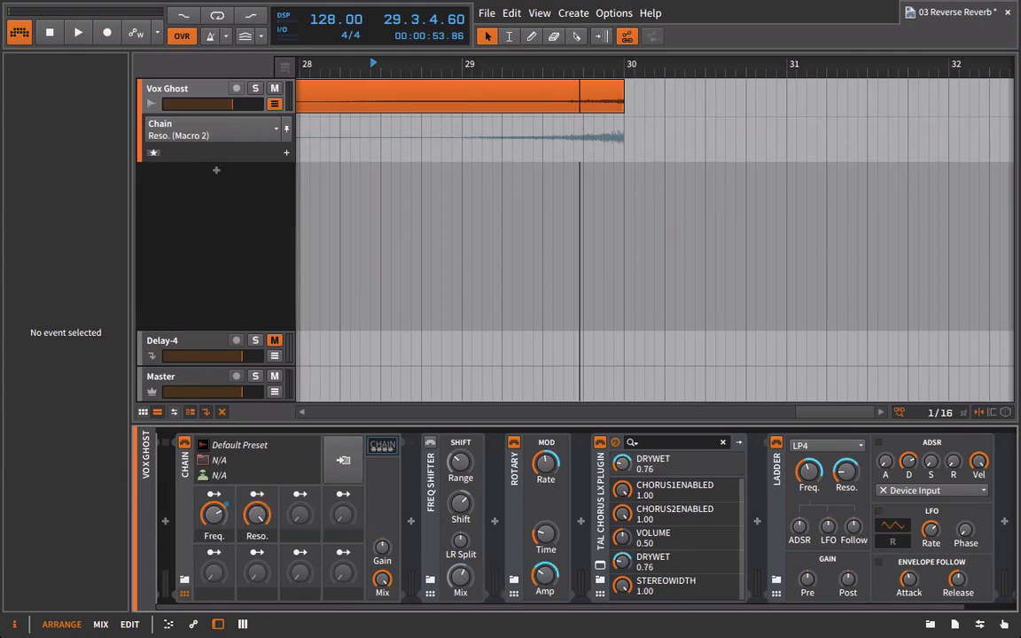
pyautogui.moveTo(463, 578); pyautogui.dragTo(462, 576)
pyautogui.click(264, 494)
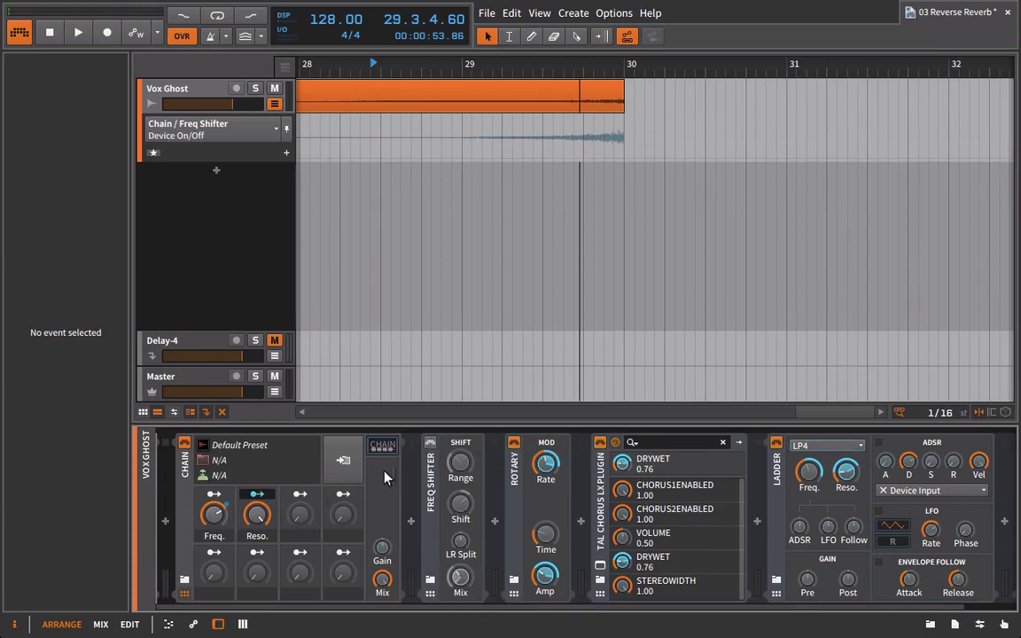
pyautogui.click(427, 443)
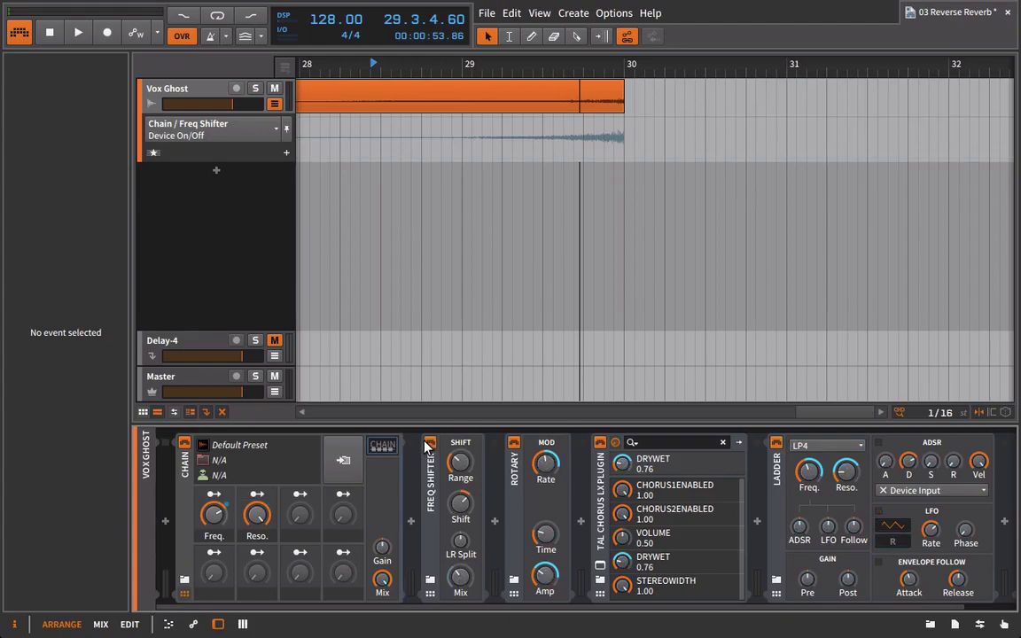
# Step: Raise the Freq Shifter's LR Split and sweep the Reso. macro up from its minimum during playback
pyautogui.moveTo(256, 514); pyautogui.dragTo(256, 567)
pyautogui.moveTo(460, 543); pyautogui.dragTo(460, 518)
pyautogui.press('space')
pyautogui.moveTo(257, 515); pyautogui.dragTo(256, 479)
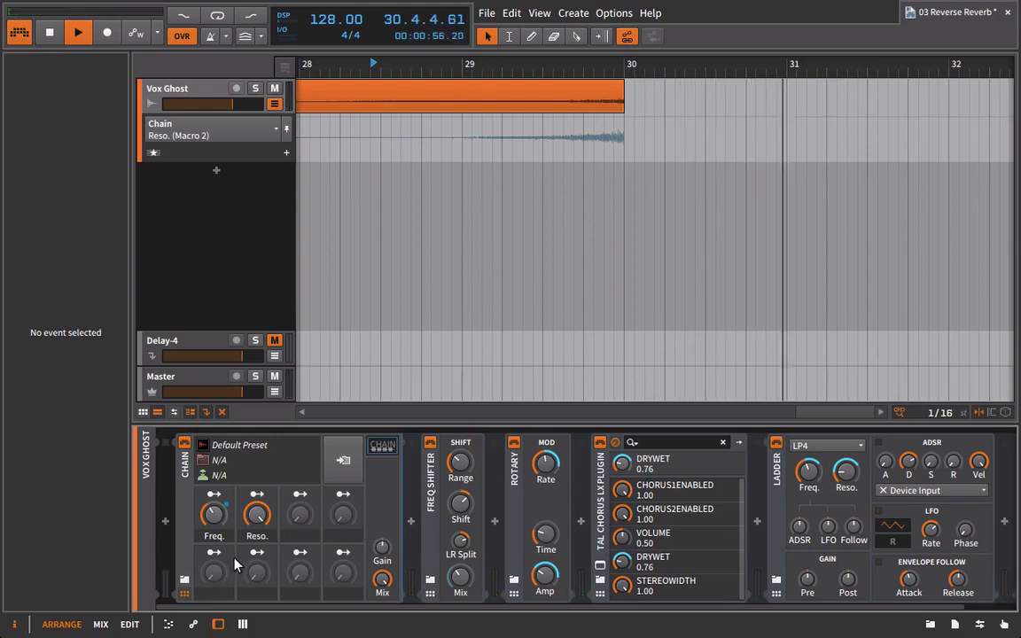
# Step: Audition the laugh clip again from bar 28, sweeping the Reso. macro up to 100 %
pyautogui.click(848, 481)
pyautogui.click(257, 512)
pyautogui.press('space')
pyautogui.moveTo(254, 522)
pyautogui.mouseDown()
pyautogui.moveTo(254, 428)
pyautogui.moveTo(257, 532)
pyautogui.moveTo(258, 522)
pyautogui.mouseUp()
pyautogui.press('space')
pyautogui.moveTo(371, 62); pyautogui.dragTo(425, 65)
pyautogui.click(429, 64)
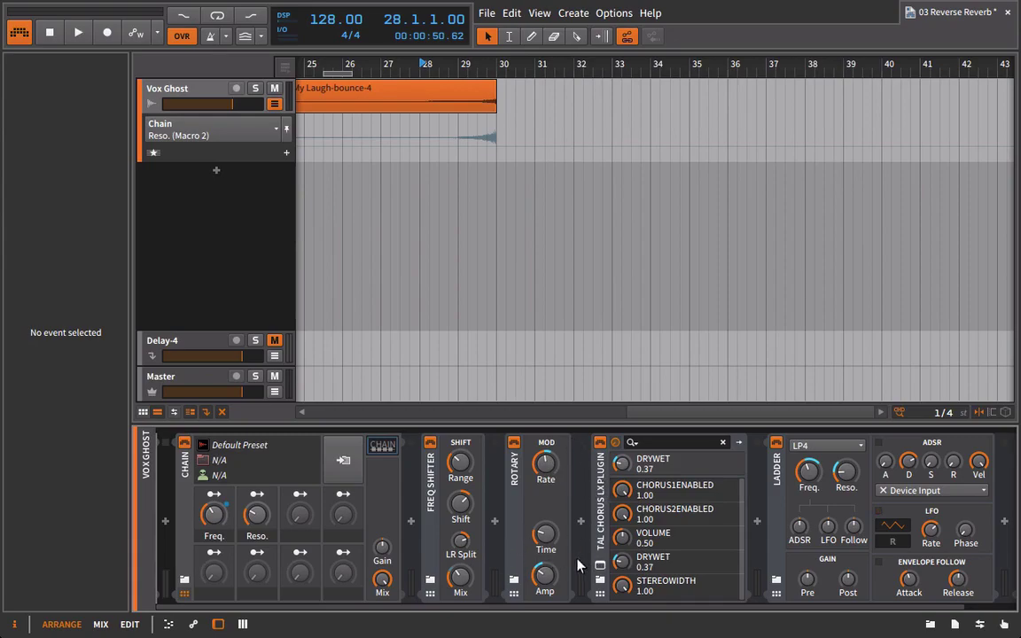
pyautogui.press('space')
pyautogui.moveTo(263, 520); pyautogui.dragTo(263, 470)
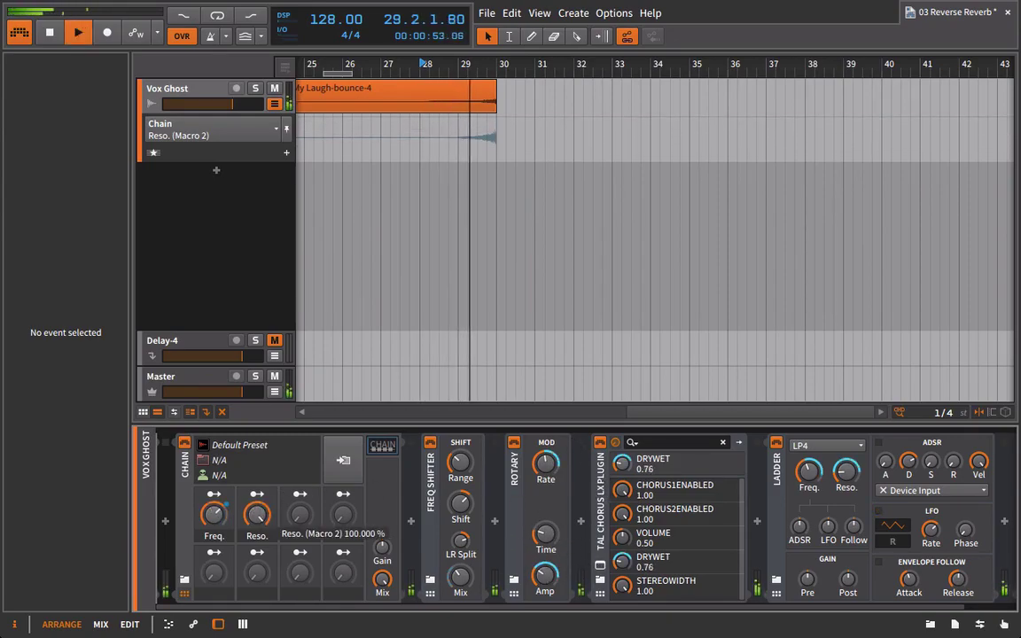
# Step: Readjust the Reso. macro's modulation of the Rotary rate and audition it with the macro turned back down
pyautogui.click(259, 495)
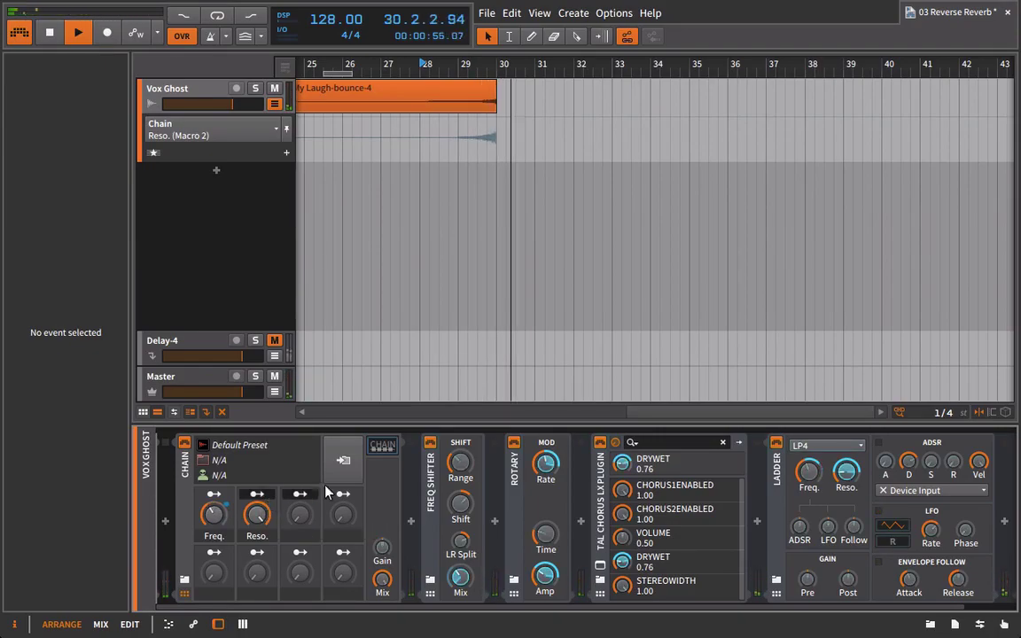
pyautogui.moveTo(551, 469); pyautogui.dragTo(552, 454)
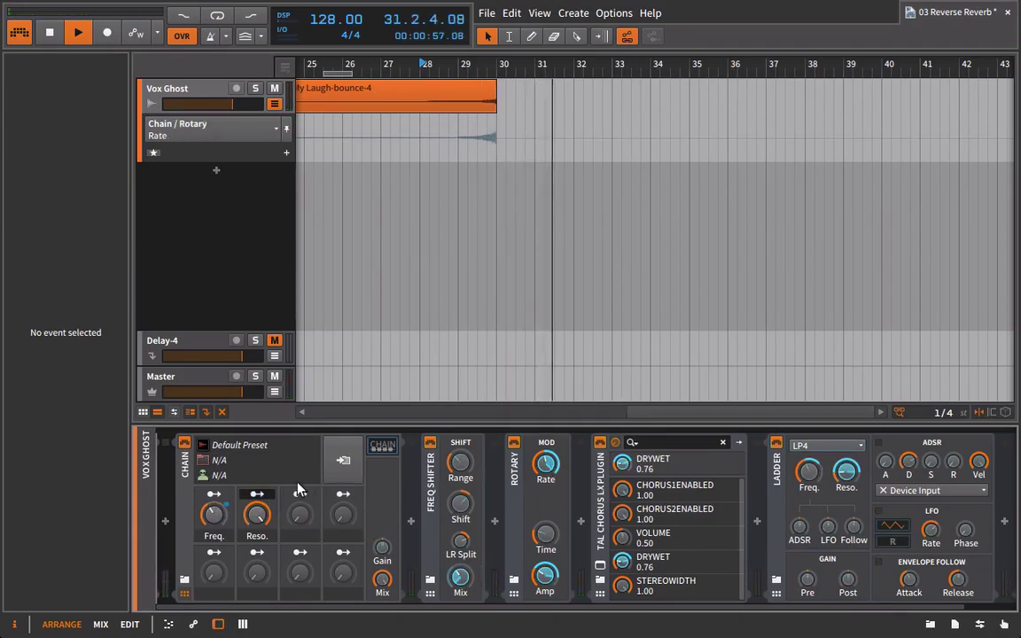
pyautogui.click(258, 494)
pyautogui.press('space')
pyautogui.press('space')
pyautogui.moveTo(256, 514)
pyautogui.mouseDown()
pyautogui.moveTo(257, 544)
pyautogui.moveTo(254, 512)
pyautogui.mouseUp()
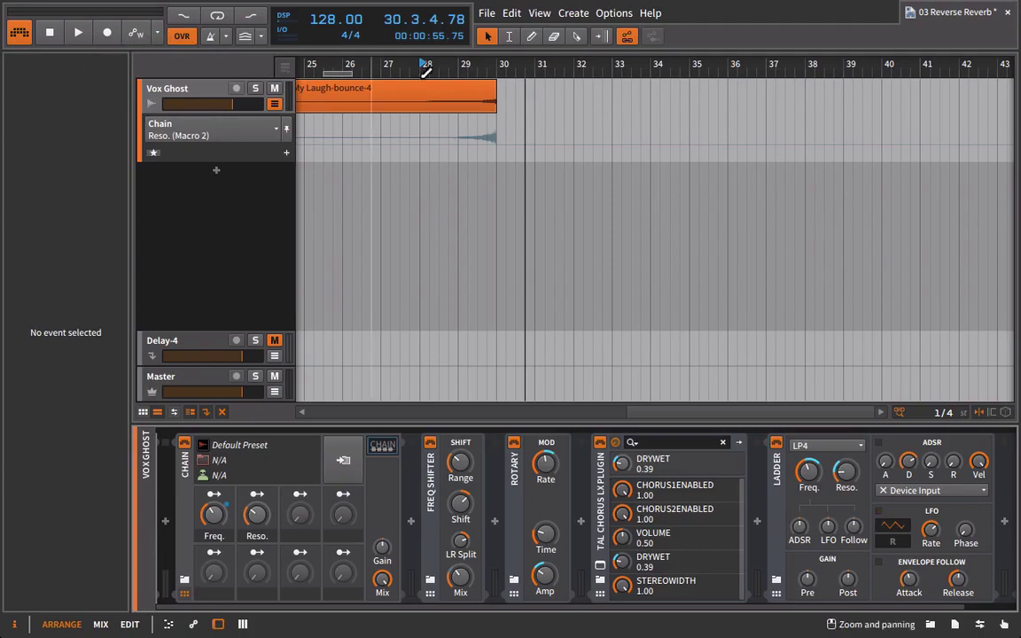
# Step: Record automation of the Reso. macro over the laugh clip, starting playback at bar 27 with automation writing on
pyautogui.click(382, 64)
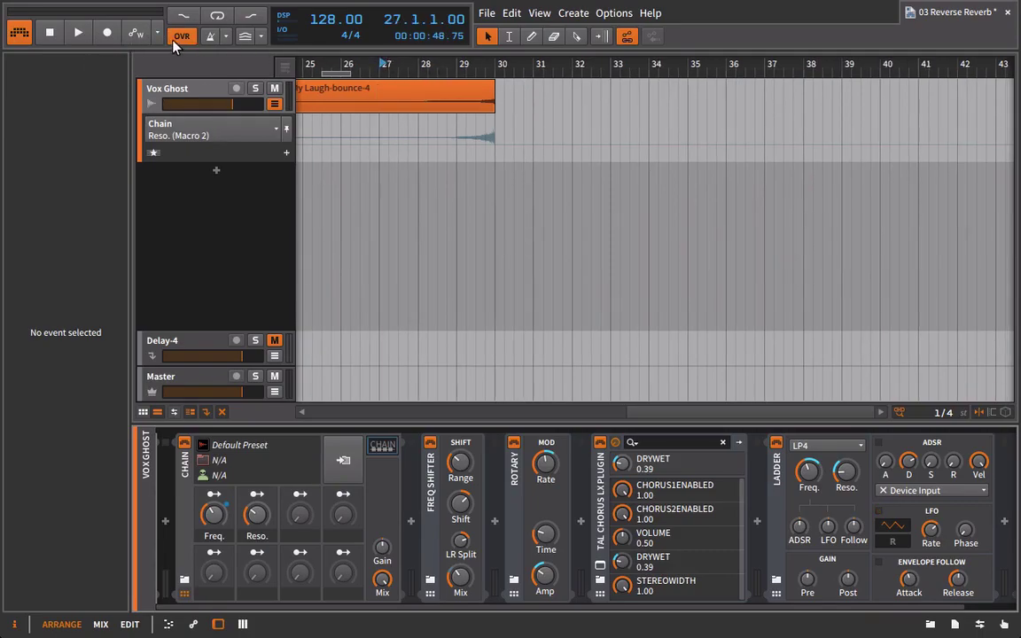
pyautogui.click(78, 32)
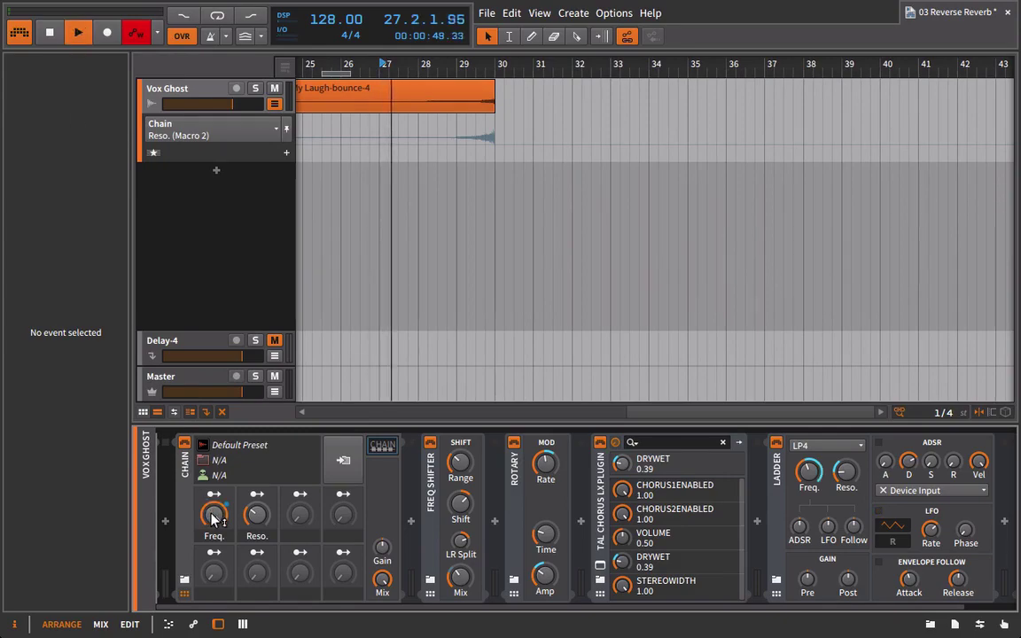
pyautogui.moveTo(256, 519); pyautogui.dragTo(256, 468)
pyautogui.press('space')
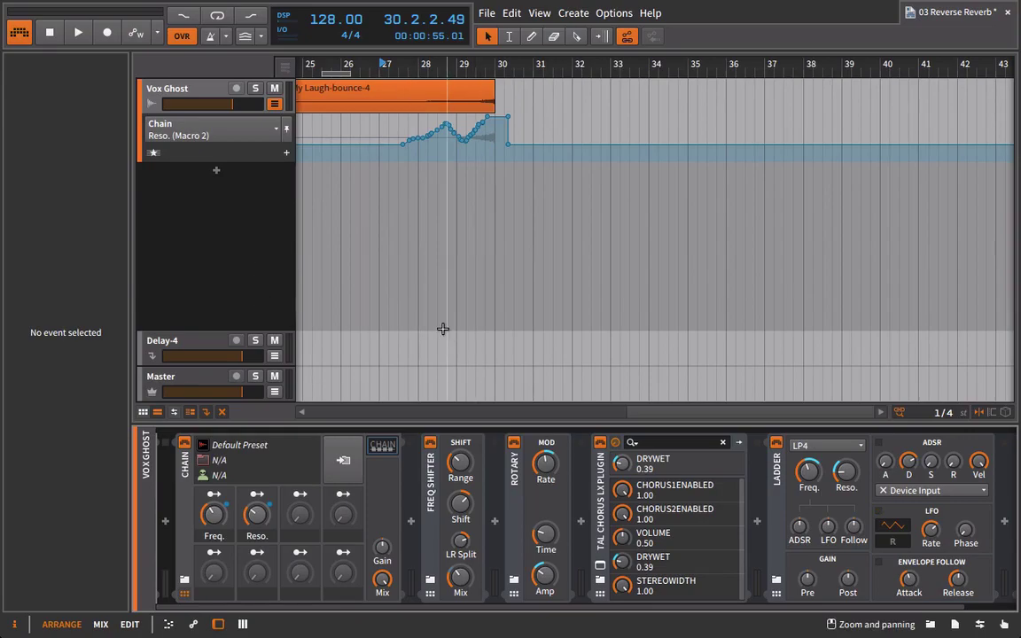
# Step: Play back the recorded Reso. macro automation and delete its 100 % point at 30.2.2.49
pyautogui.press('space')
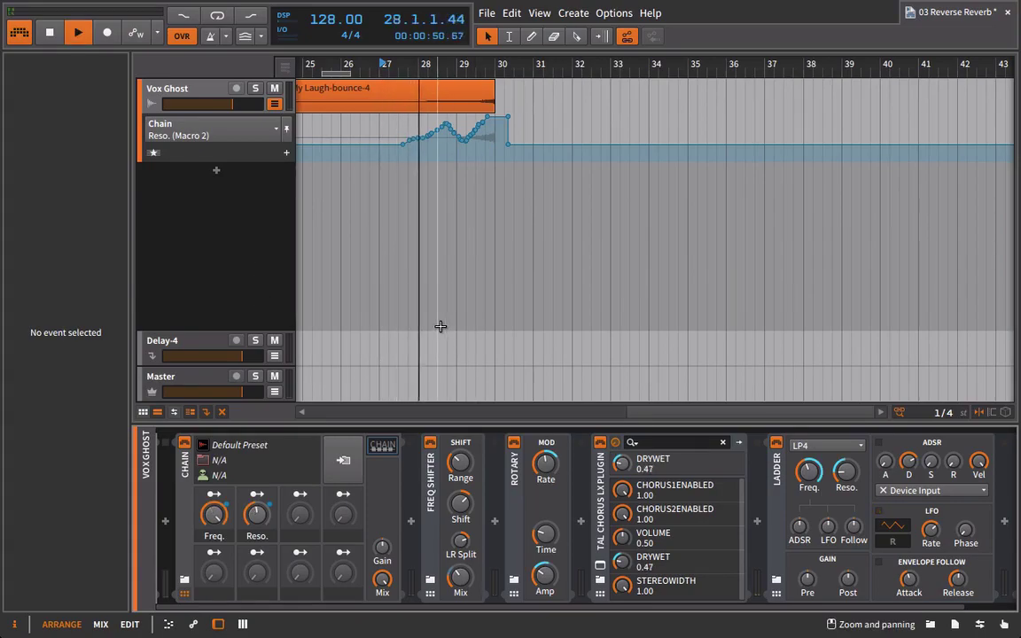
pyautogui.moveTo(498, 66); pyautogui.dragTo(657, 121)
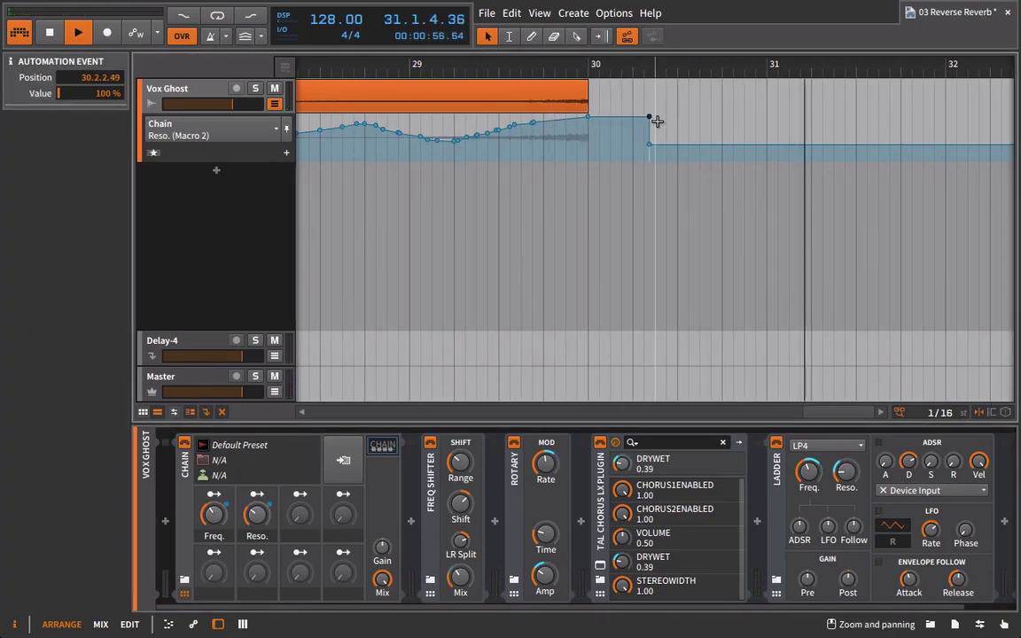
pyautogui.press('Delete')
# Step: Slope the laugh clip's gain envelope downward over its last half bar before bar 30
pyautogui.doubleClick(490, 92)
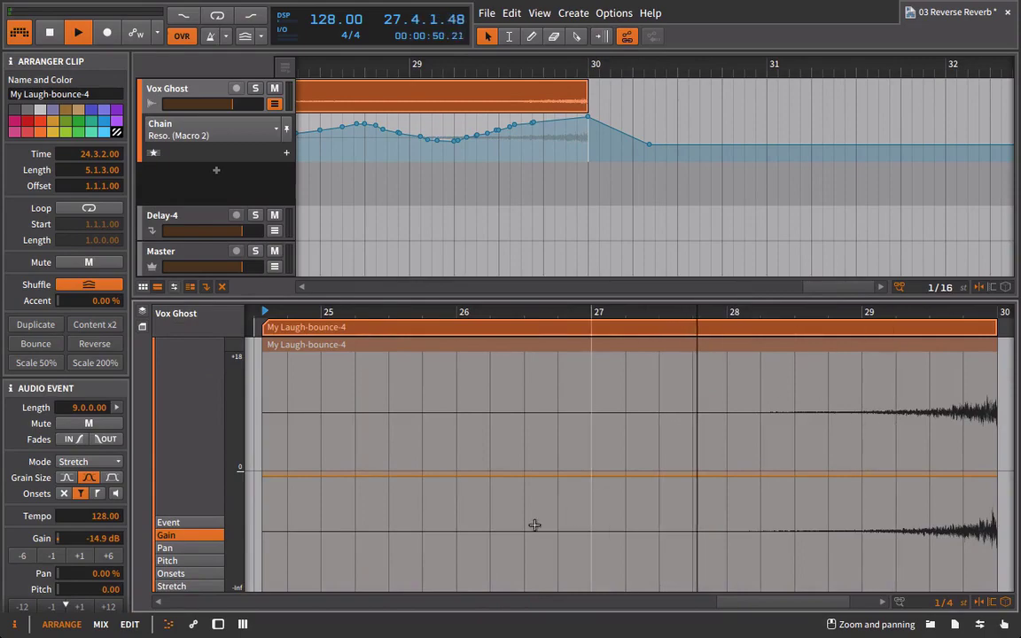
pyautogui.moveTo(999, 482); pyautogui.dragTo(1000, 526)
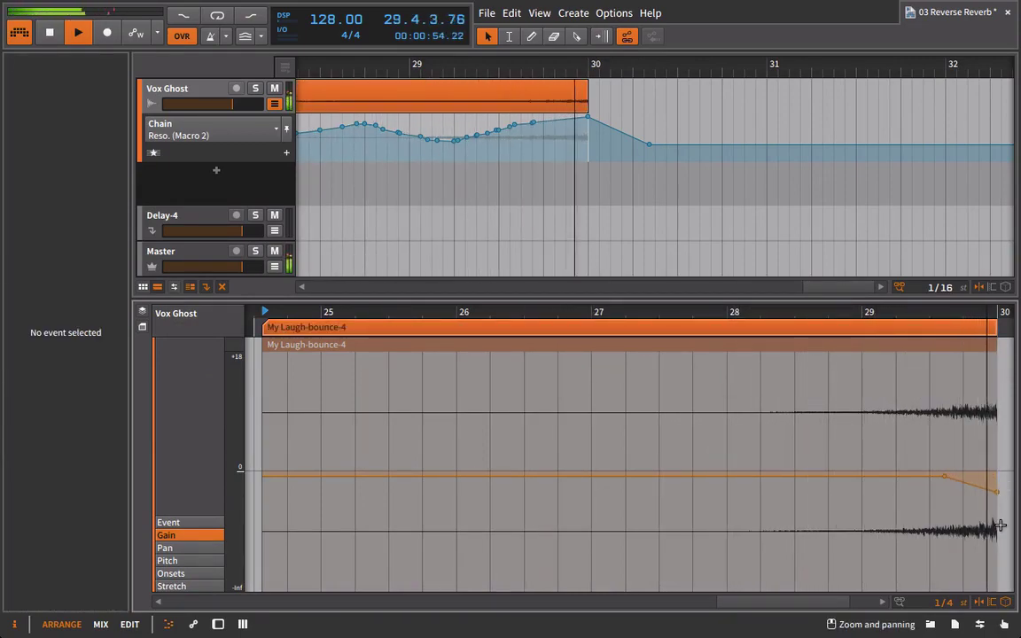
# Step: Raise the Delay-4 feedback of line 1 into itself and of line 2 into itself
pyautogui.click(205, 227)
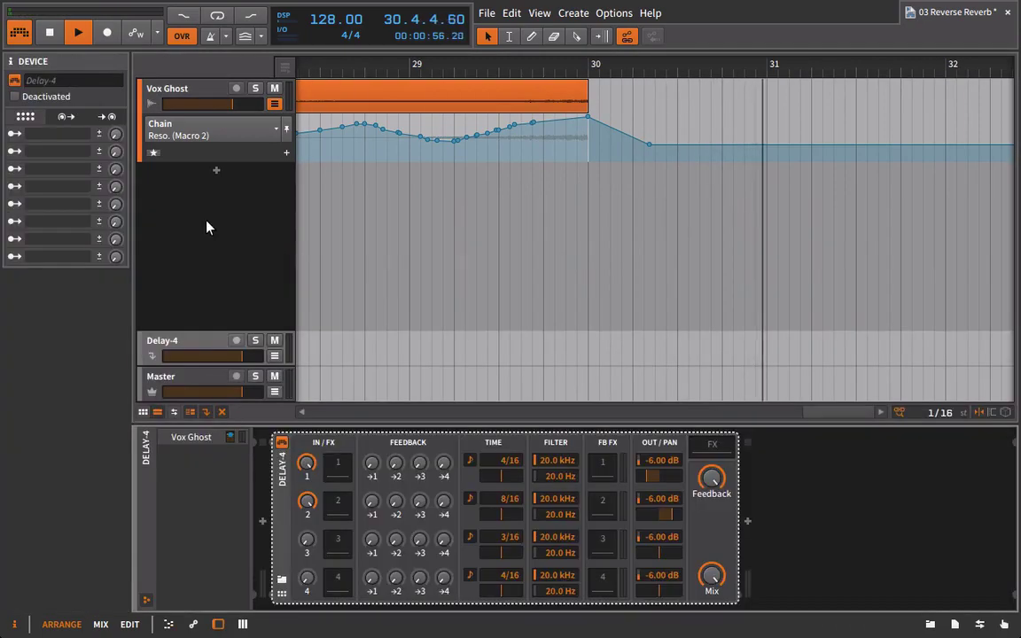
pyautogui.moveTo(374, 472); pyautogui.dragTo(375, 425)
pyautogui.moveTo(396, 505); pyautogui.dragTo(396, 503)
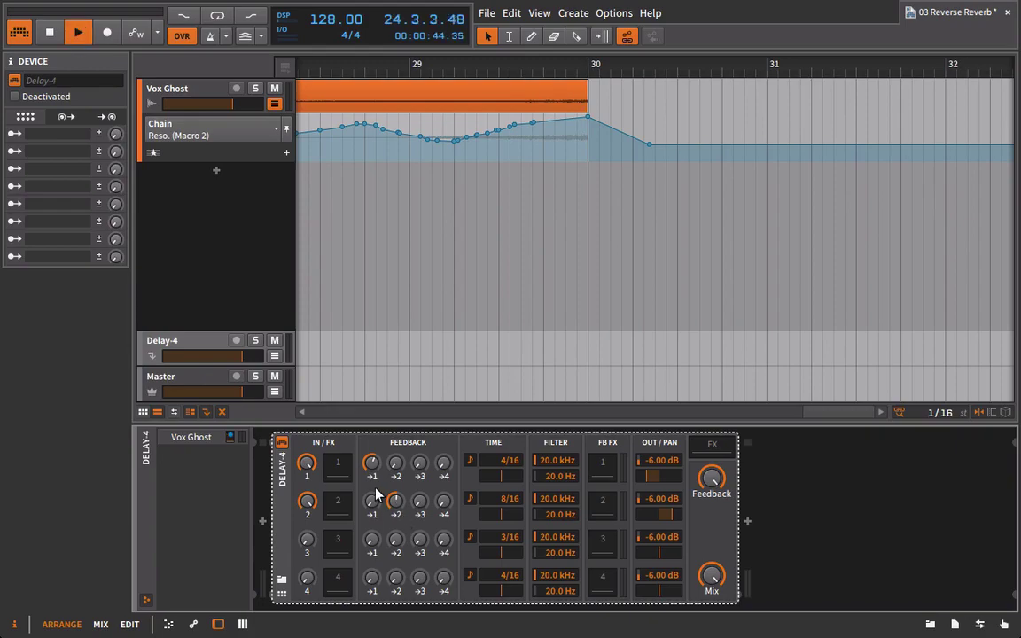
# Step: Audition the laugh clip from its start through the delay's tail after bar 30
pyautogui.moveTo(374, 66); pyautogui.dragTo(371, 18)
pyautogui.press('space')
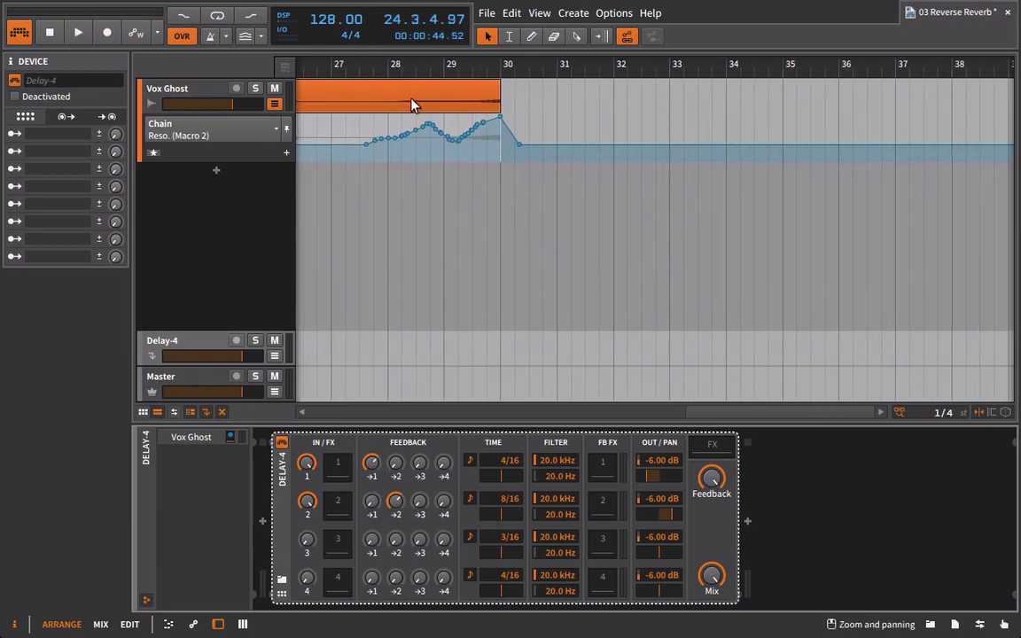
pyautogui.press('space')
pyautogui.moveTo(395, 65); pyautogui.dragTo(479, 19)
pyautogui.press('space')
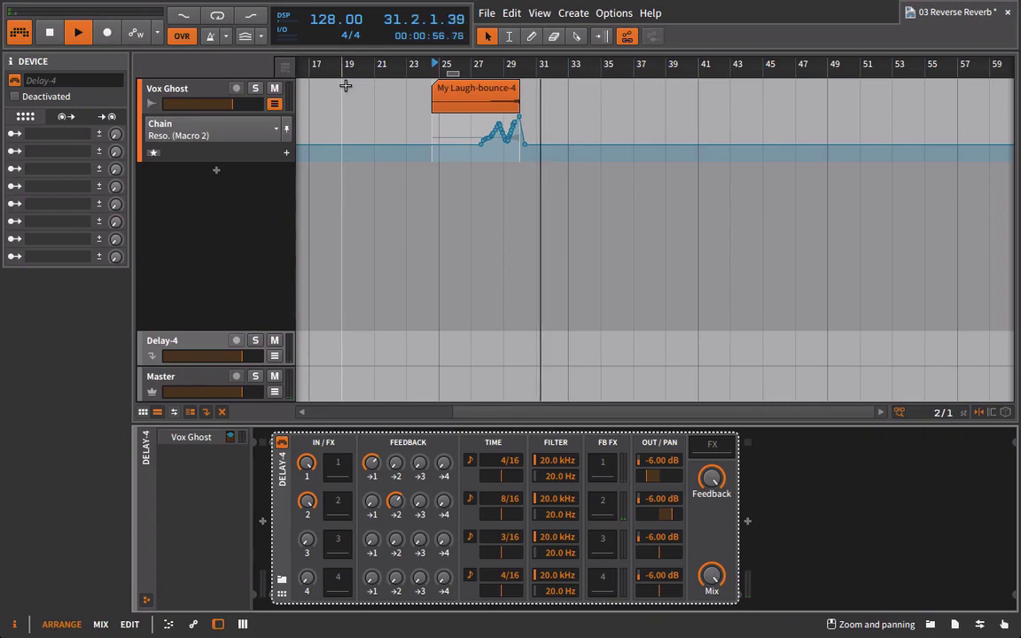
pyautogui.press('space')
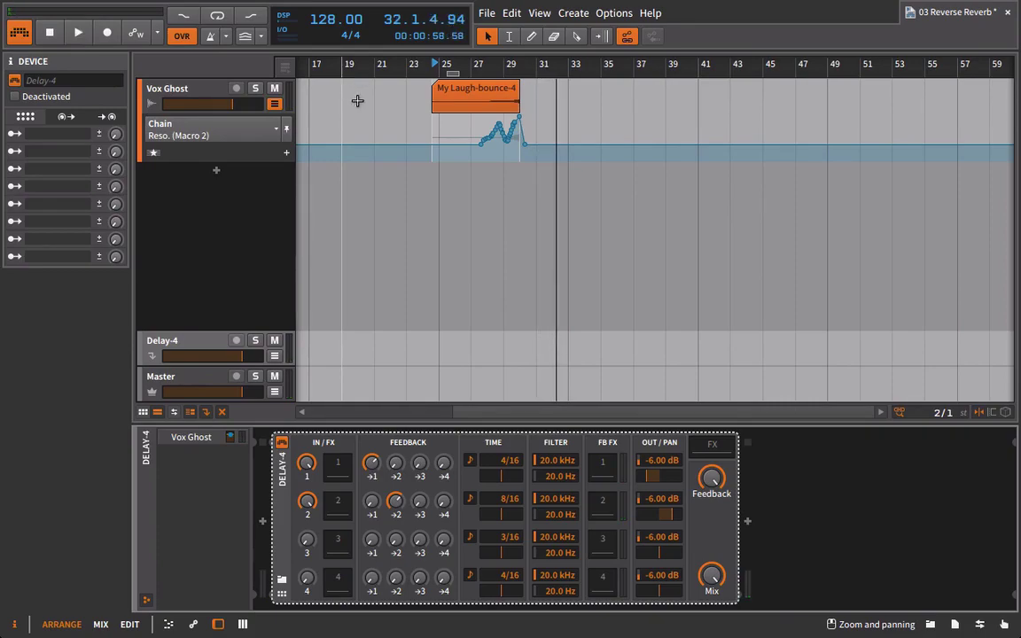